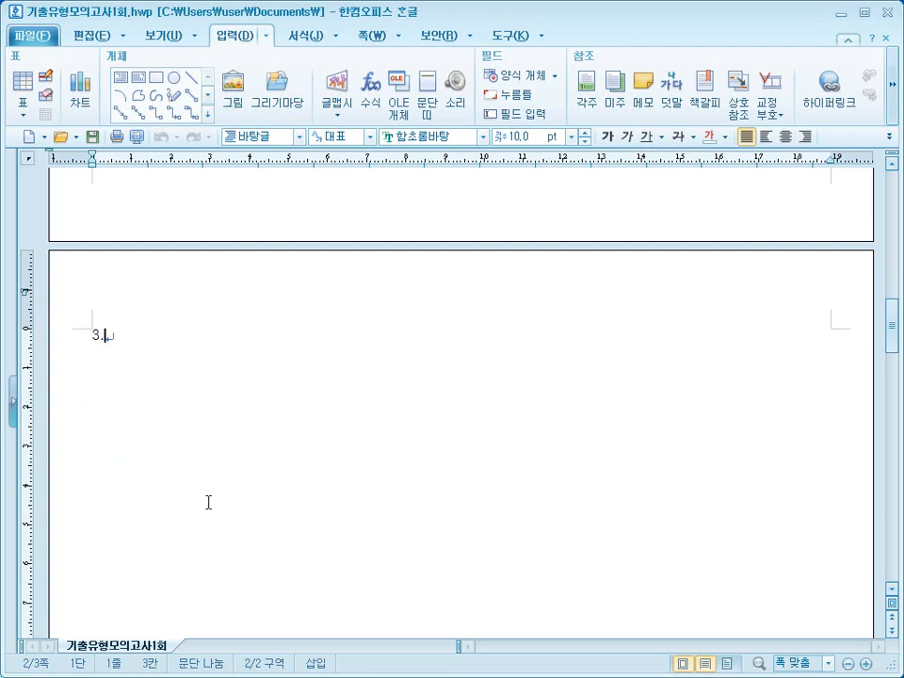
Start a new line below "3." on the second page and enter the label "(1)".
key("Return")
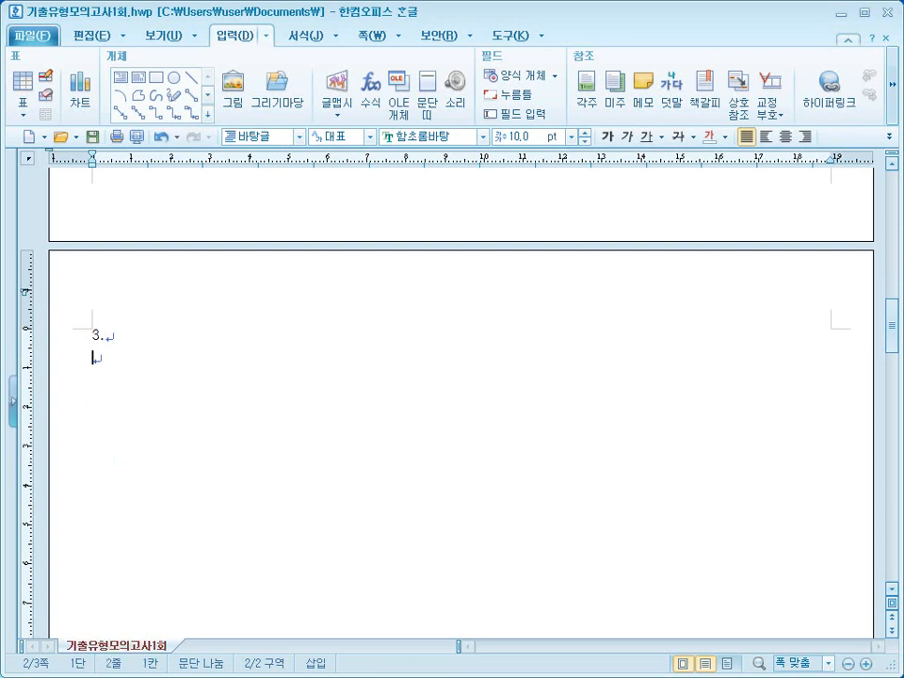
scroll(462, 395, "up", 5)
scroll(178, 365, "up", 4)
left_click(802, 348)
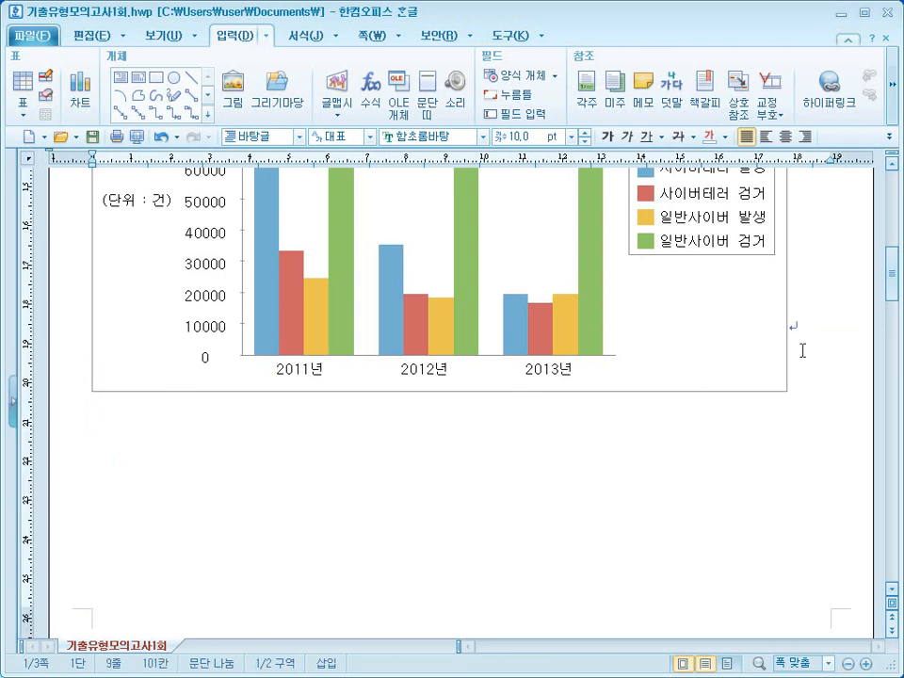
scroll(802, 350, "up", 4)
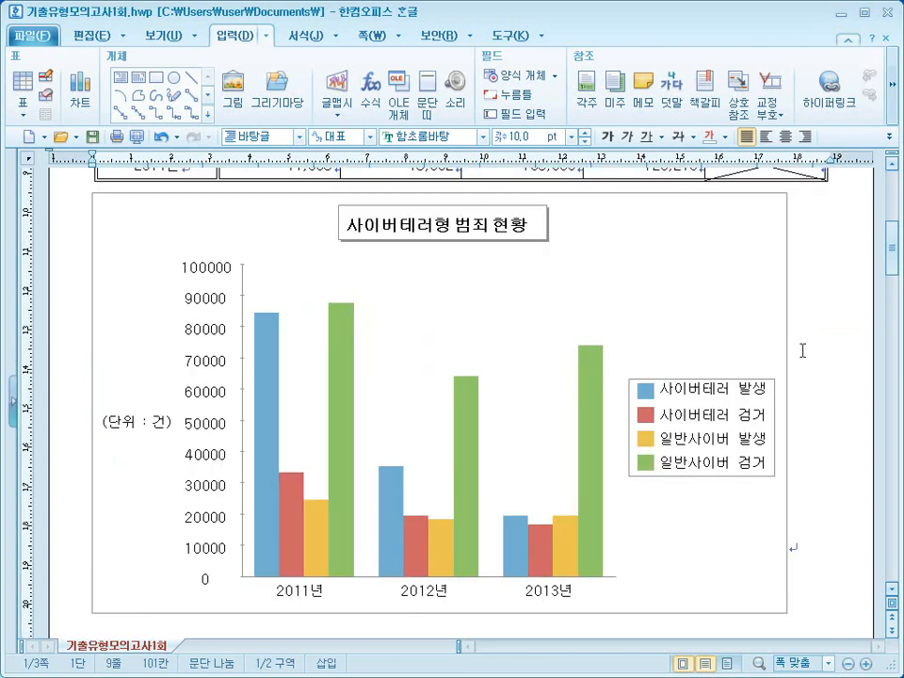
scroll(791, 358, "down", 4)
scroll(778, 366, "down", 8)
left_click(209, 516)
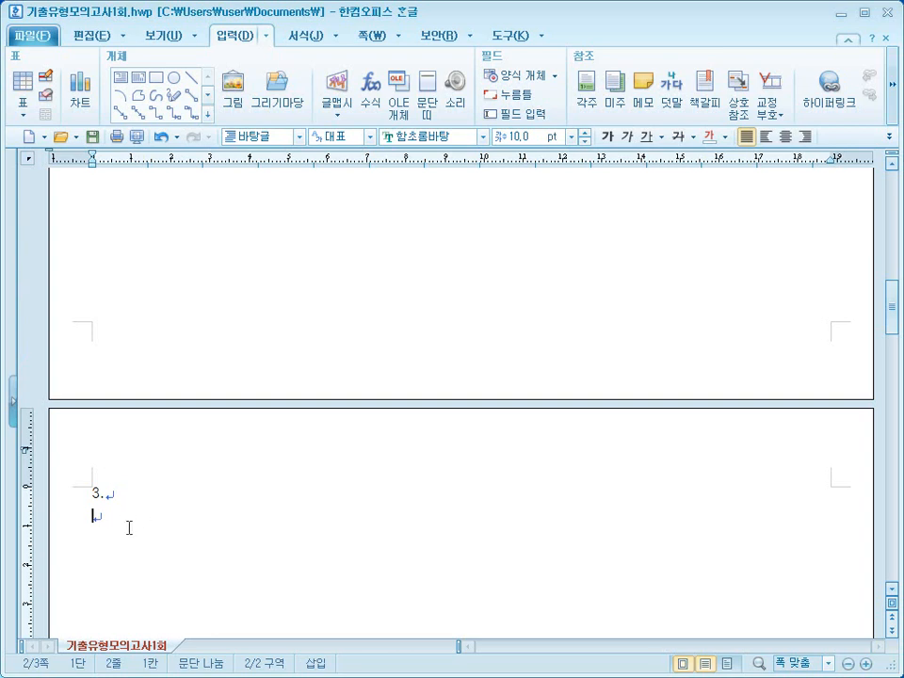
type("(1)")
Start an equation after "(1)" with a summation sign running from k=1 to n.
left_click(374, 107)
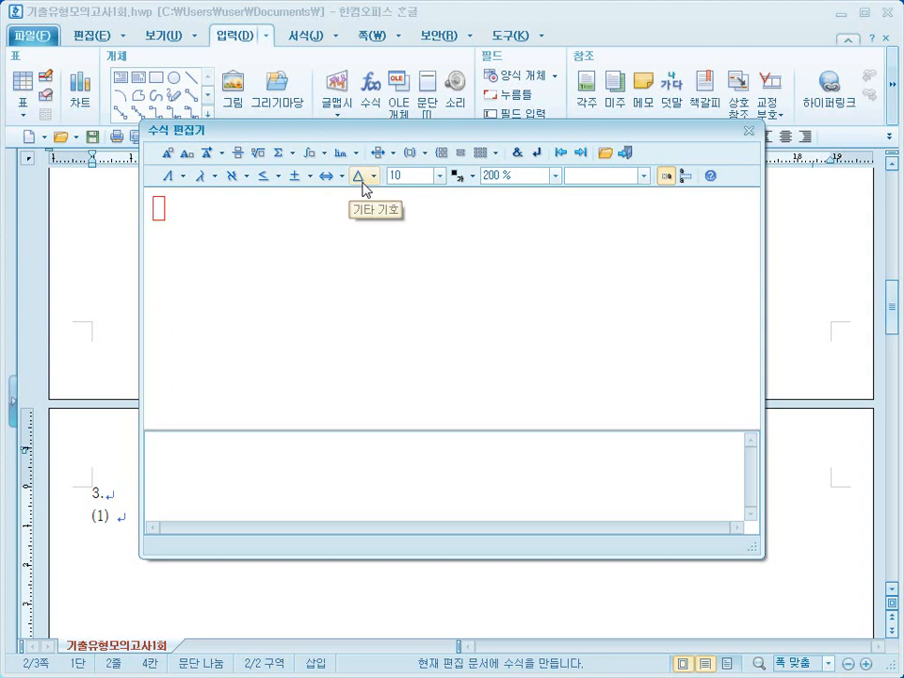
left_click(293, 154)
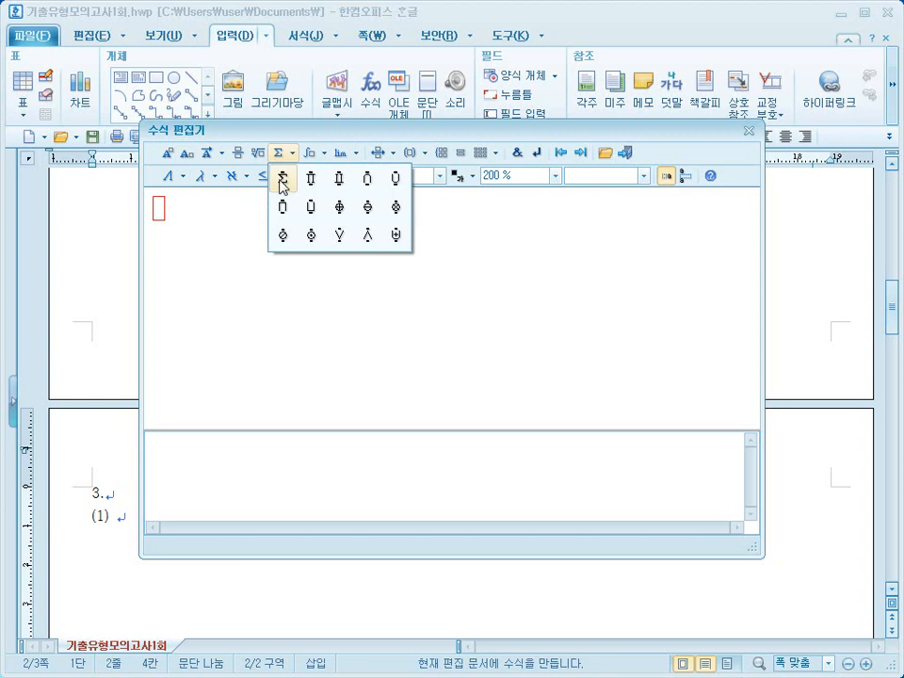
left_click(282, 183)
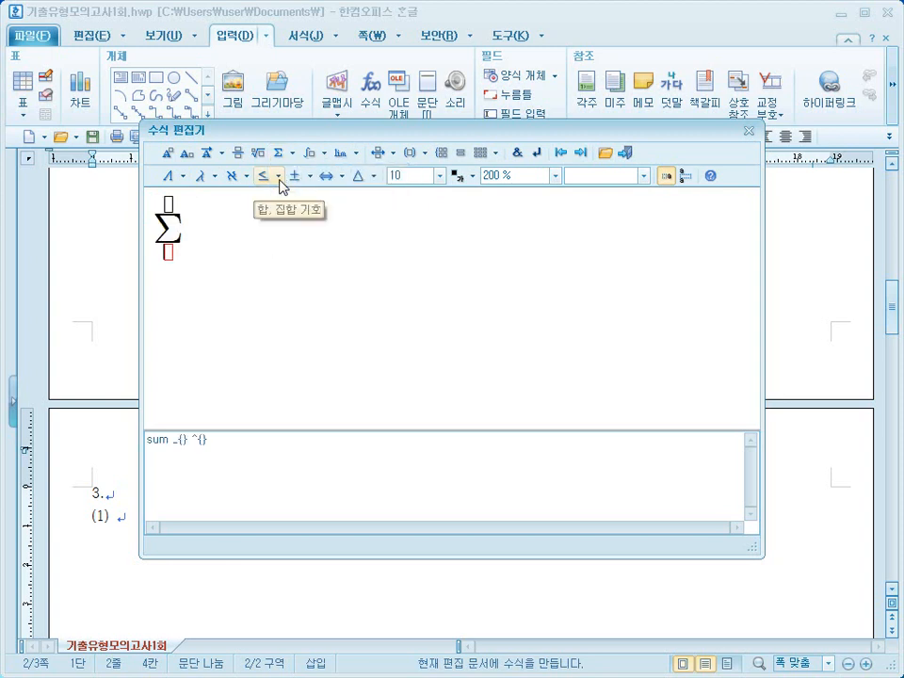
type("k=")
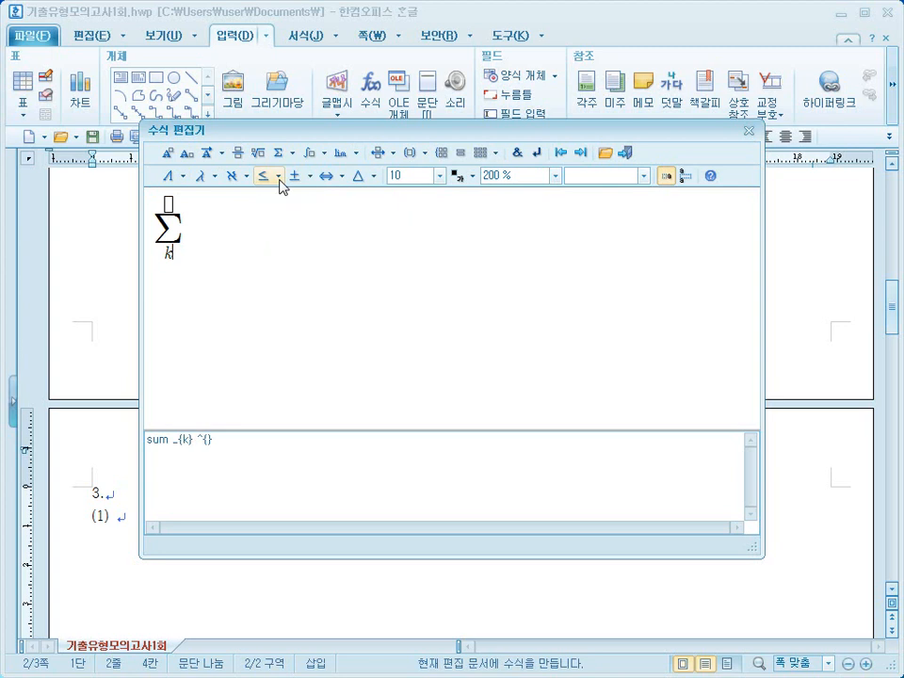
type("1")
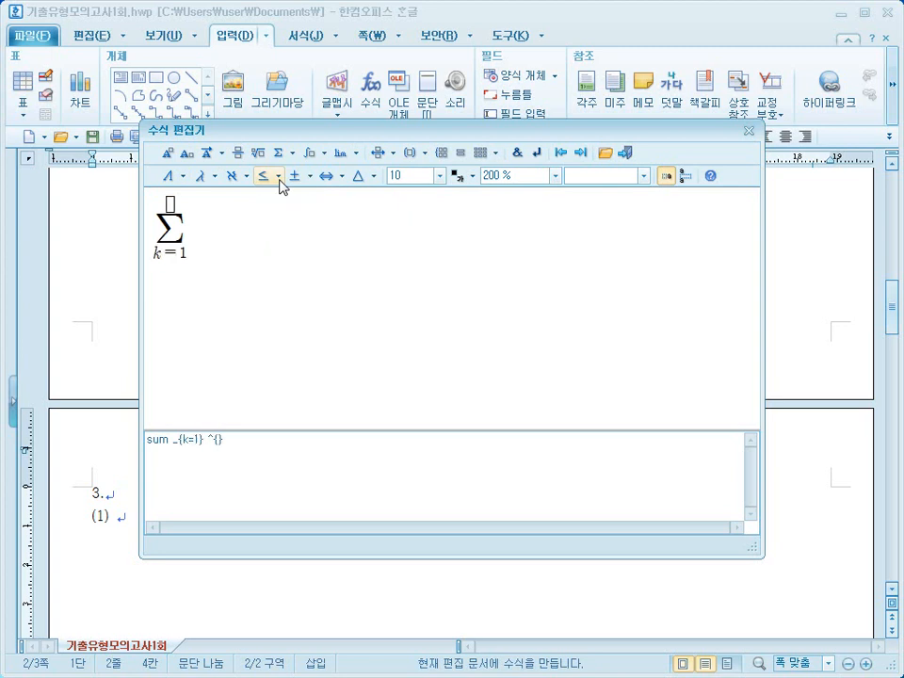
key("Tab")
type("n")
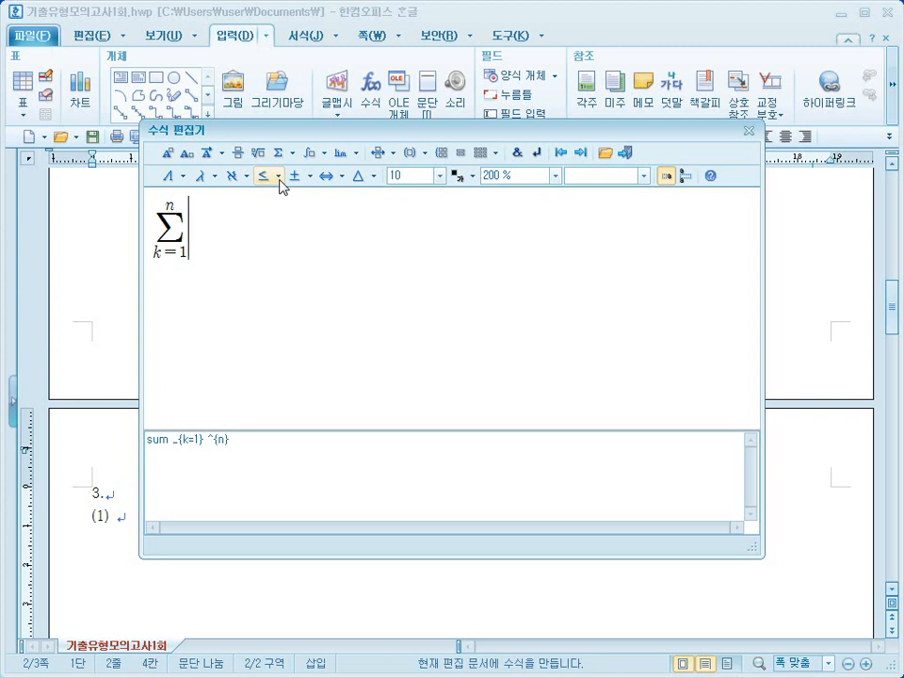
Add k with the superscript 3 after the summation, followed by an equals sign.
key("Tab")
type("k")
left_click(170, 155)
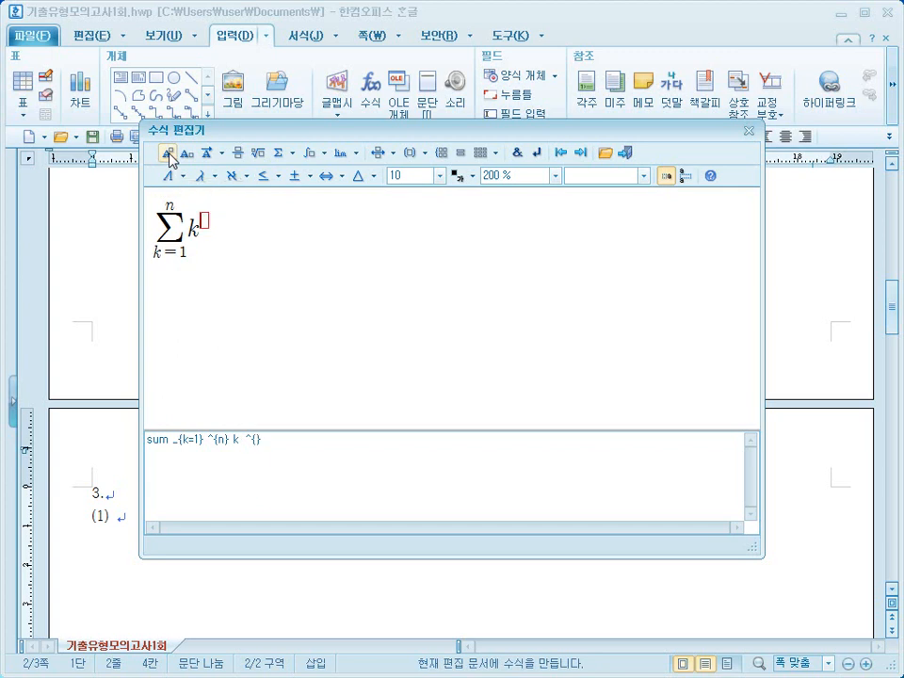
type("3")
type("=")
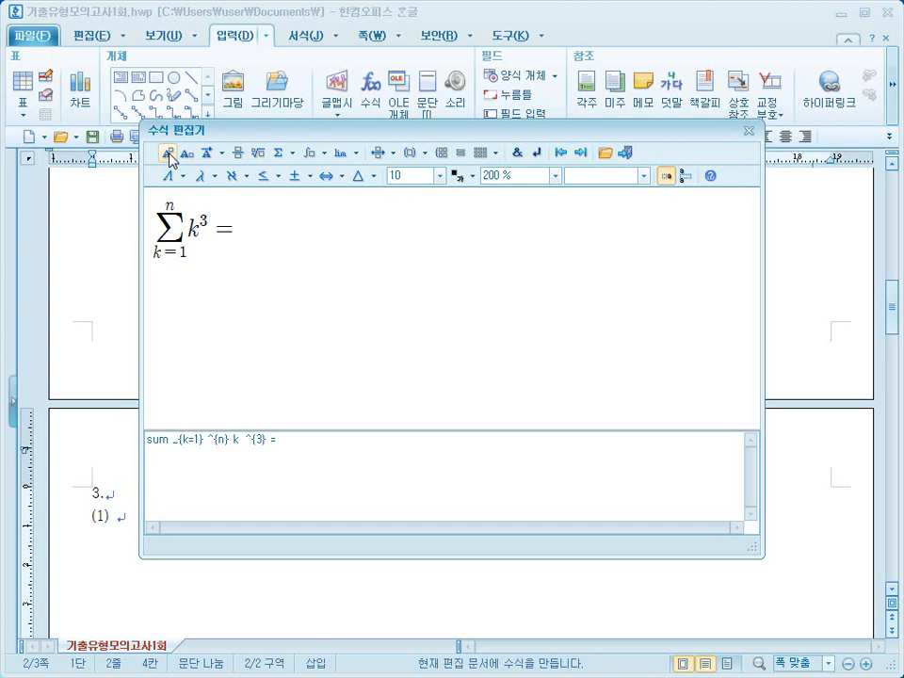
Add the fraction n(n+1) over 2 to the equation, followed by another equals sign.
left_click(237, 155)
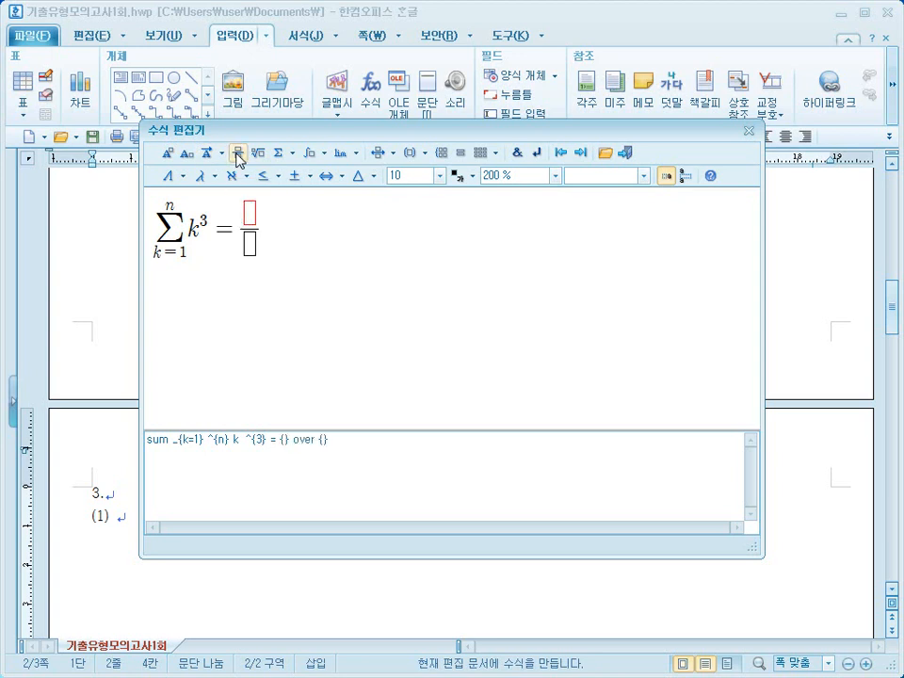
type("n(")
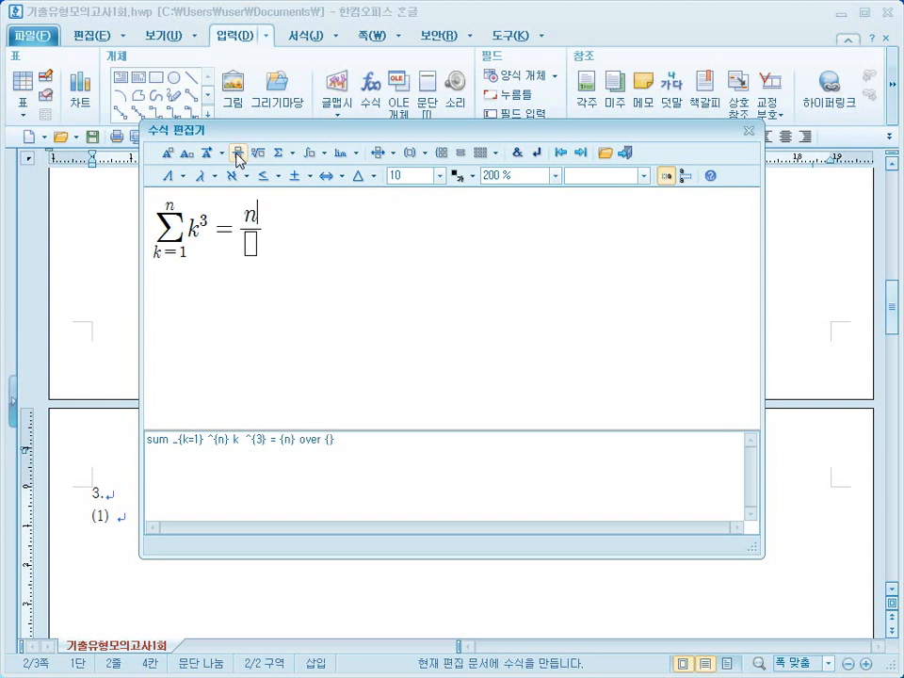
type("n+1)")
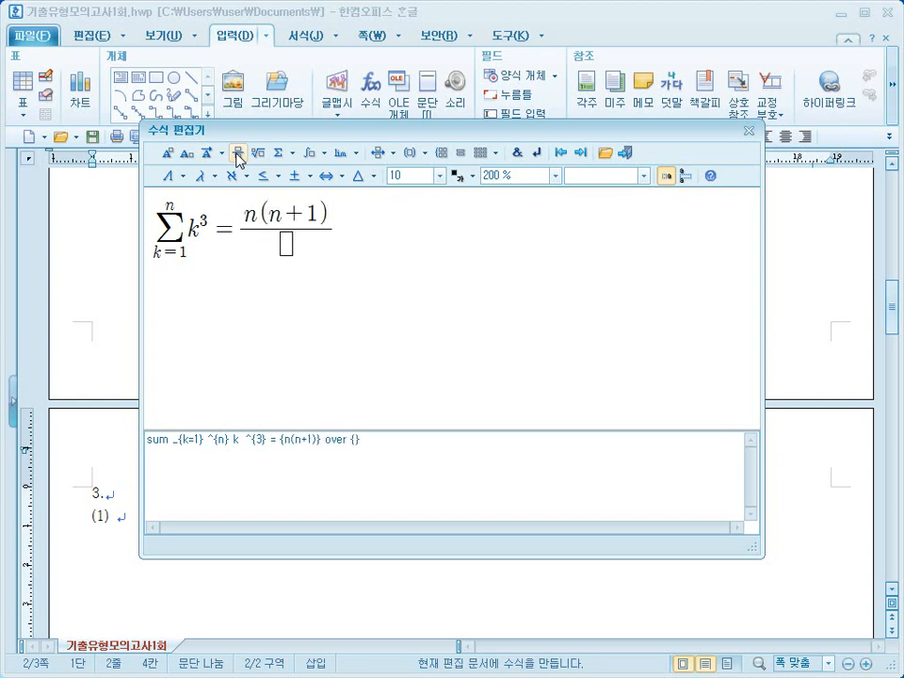
key("Tab")
type("2")
key("Tab")
type("=")
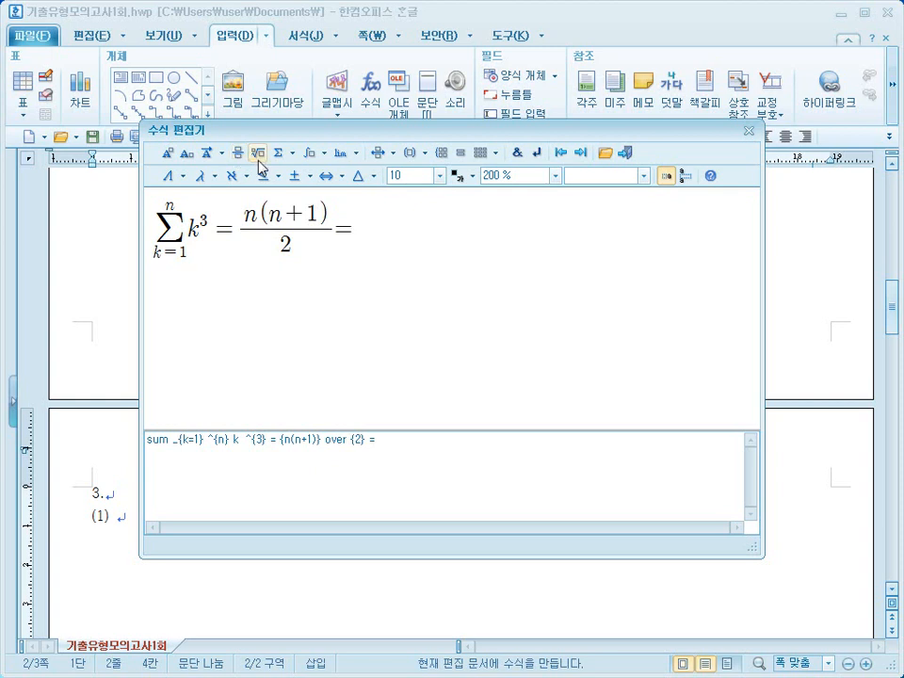
Complete the equation with the sum of k from k=1 to n and insert it into the document.
left_click(294, 155)
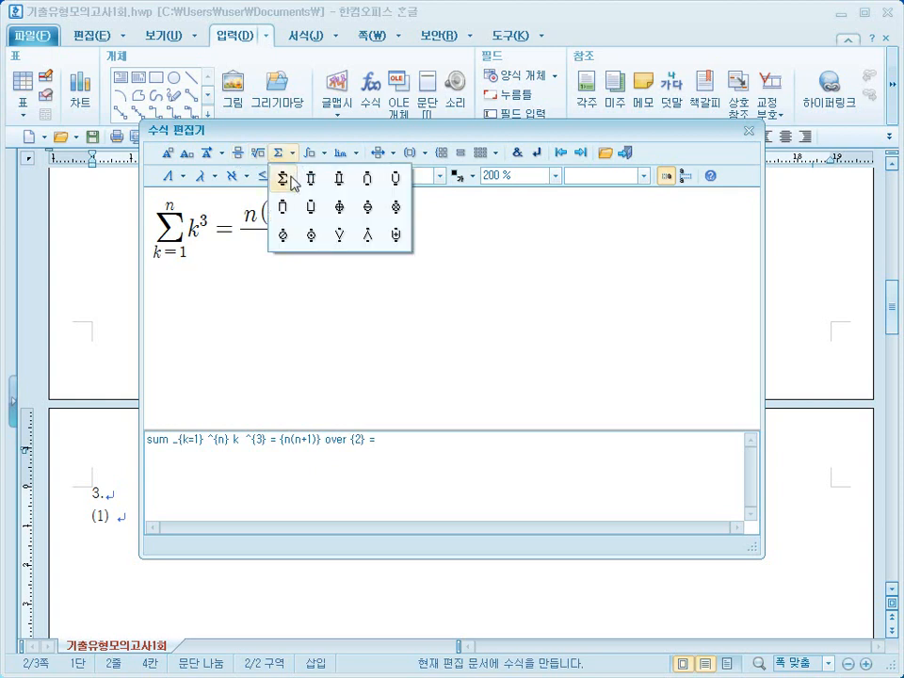
left_click(288, 179)
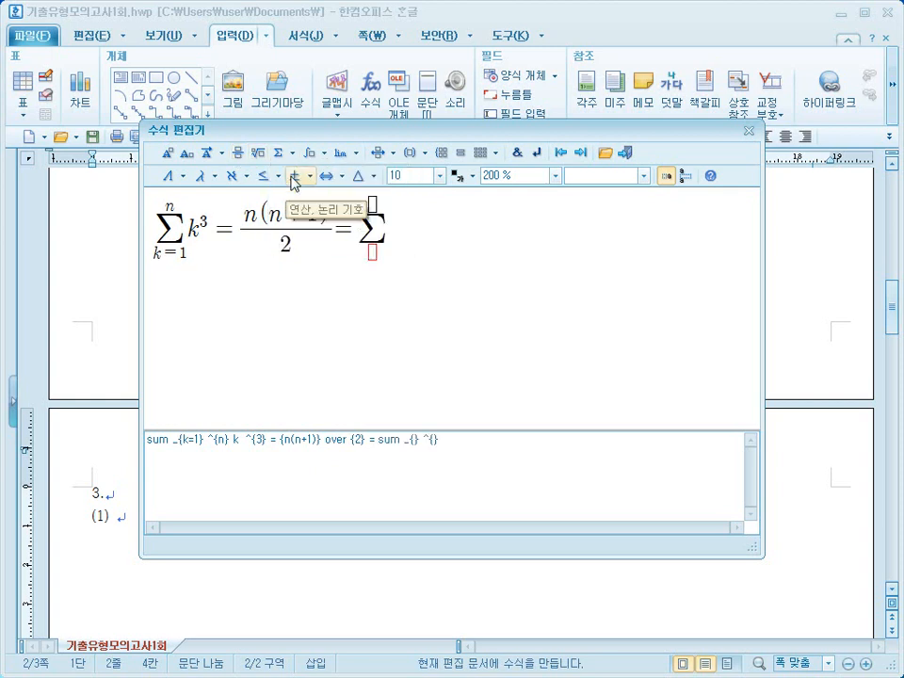
type("k=1")
key("Tab")
type("n")
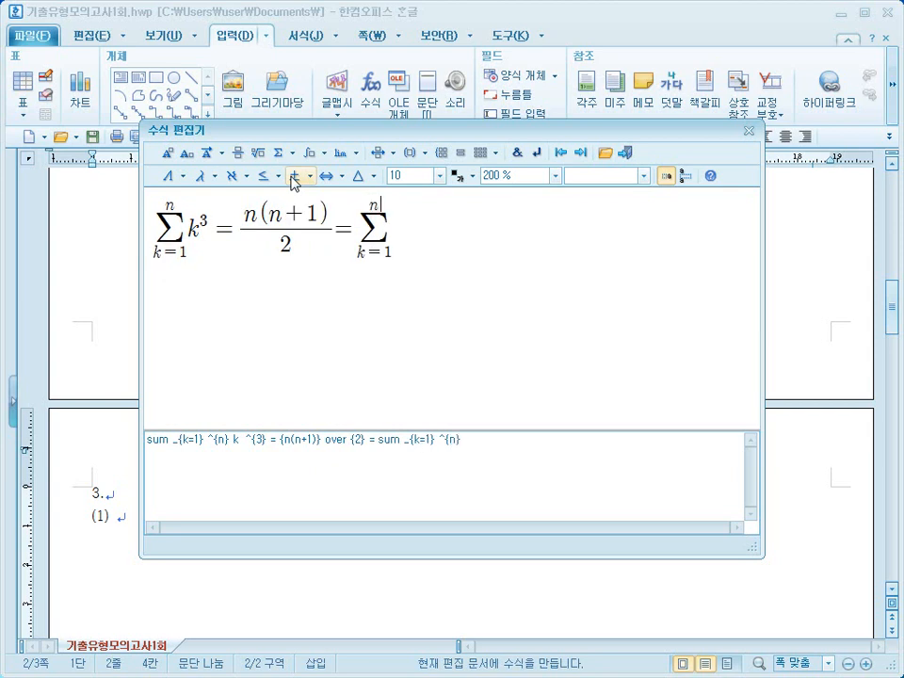
key("Tab")
type("k")
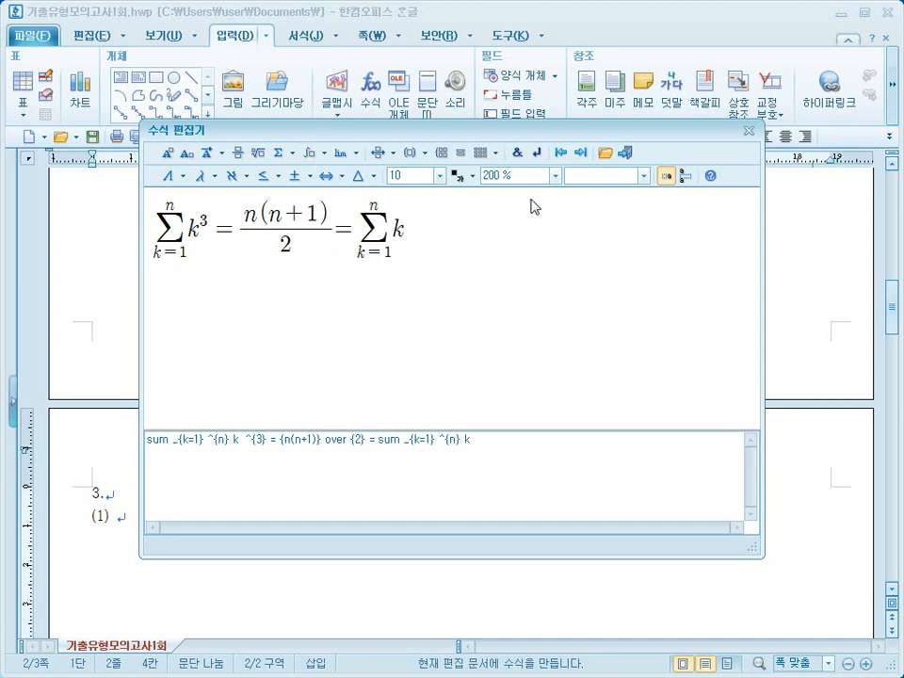
left_click(628, 156)
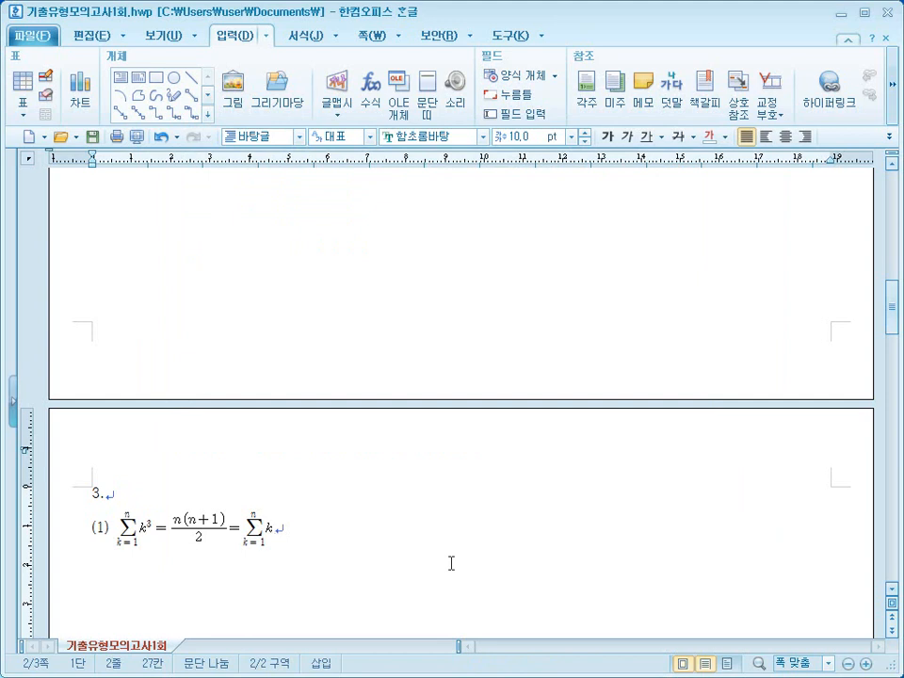
Add the label "(2)" after the first equation on the same line, separated by spaces.
scroll(451, 564, "down", 1)
scroll(452, 563, "down", 2)
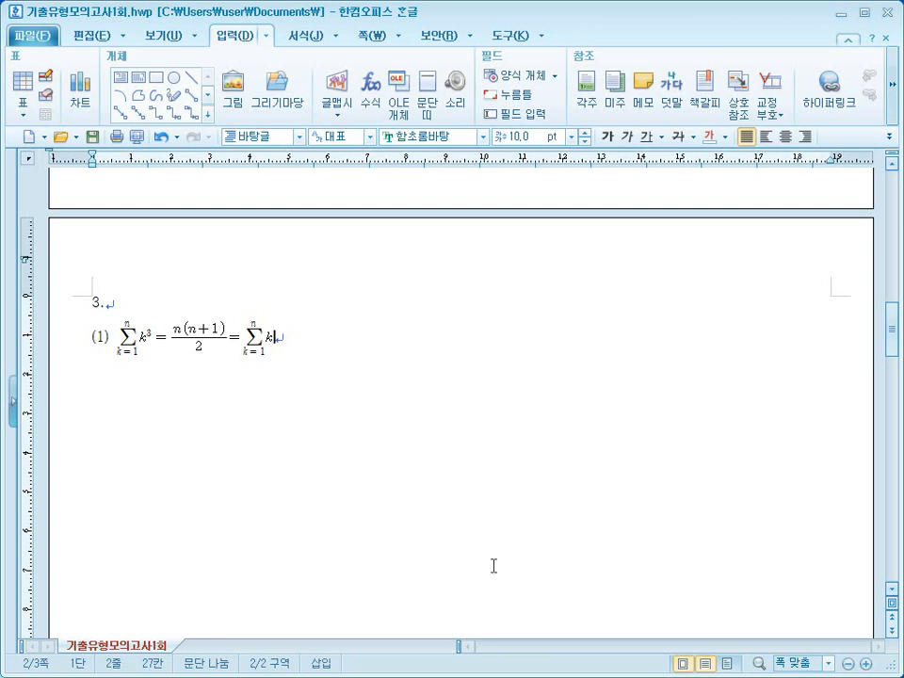
type("(2)")
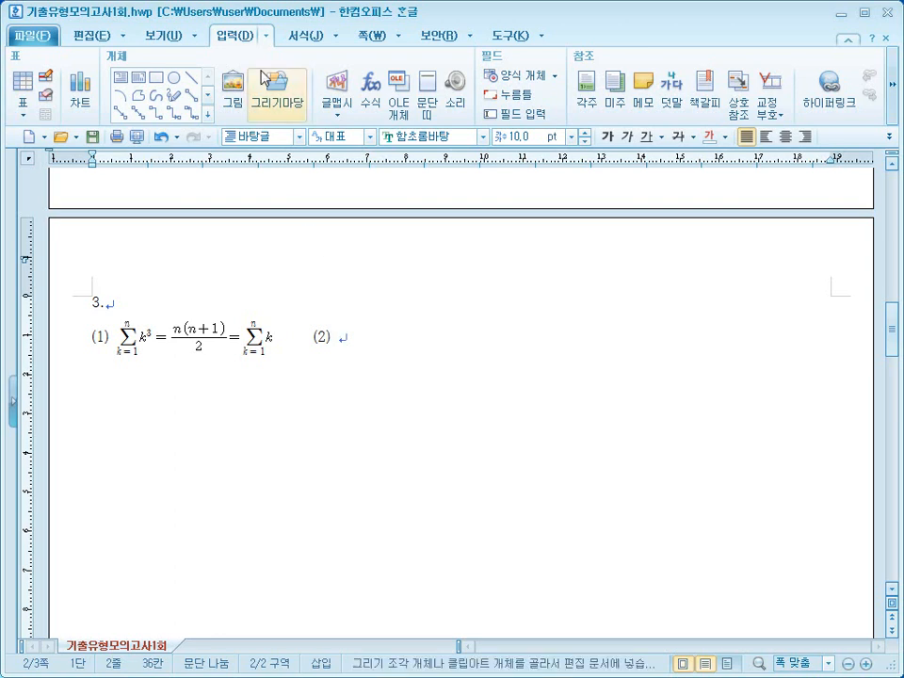
Start an equation after "(2)" with a single integral whose lower limit is α and upper limit is β.
left_click(373, 111)
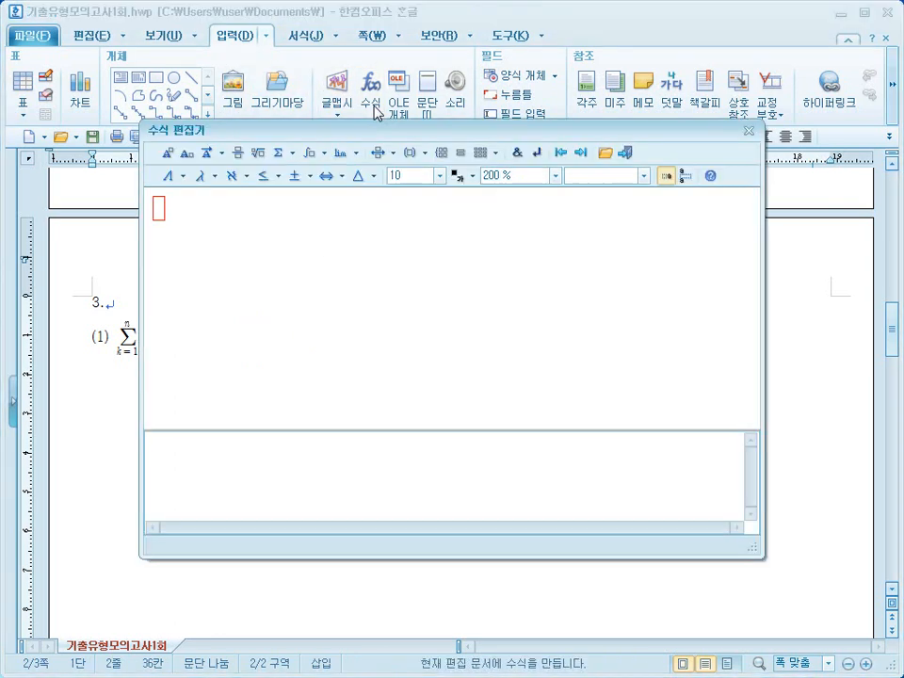
left_click(325, 154)
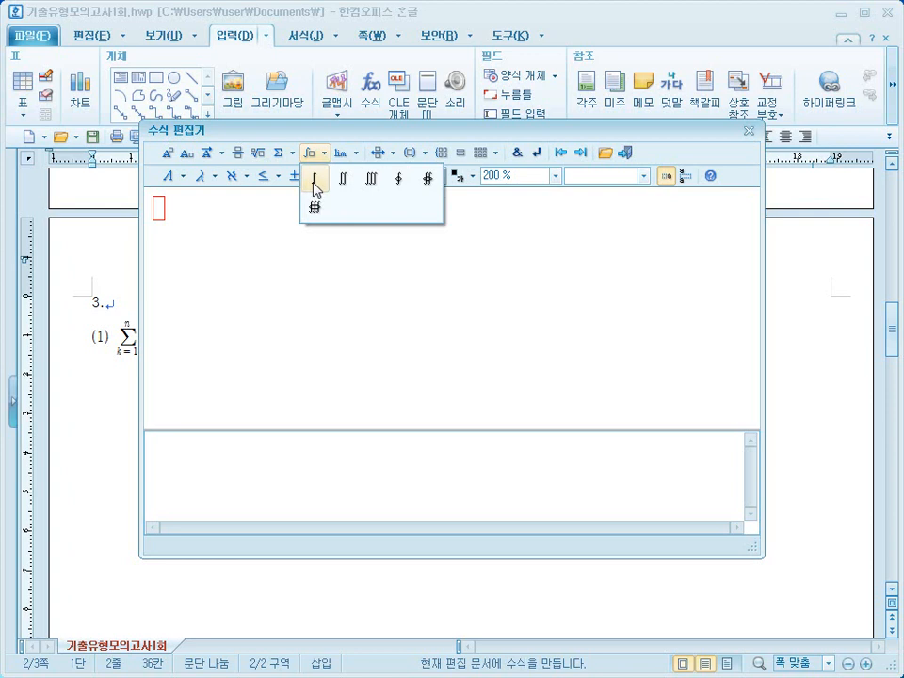
left_click(313, 183)
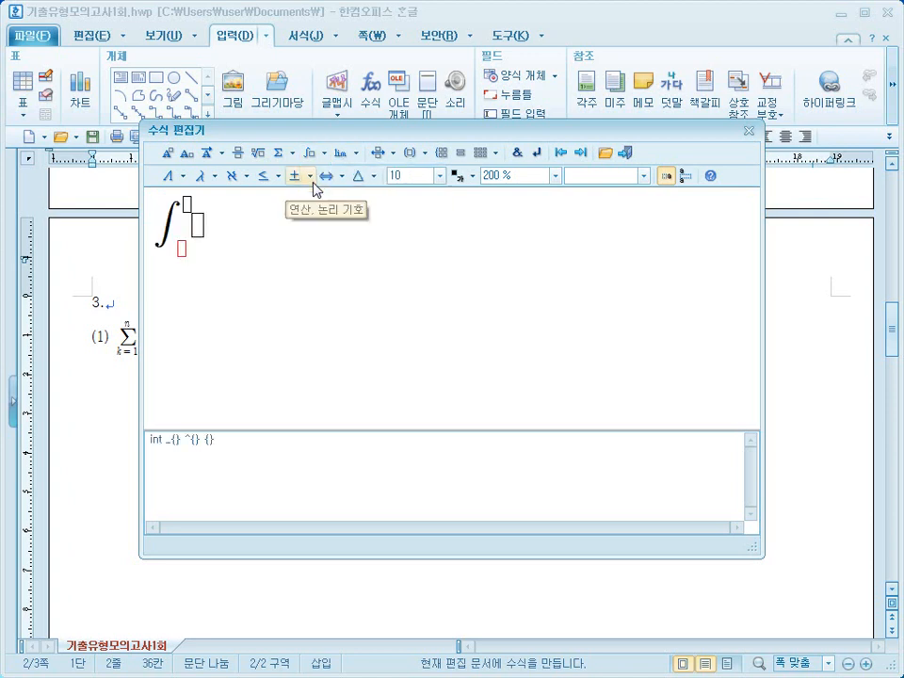
left_click(218, 188)
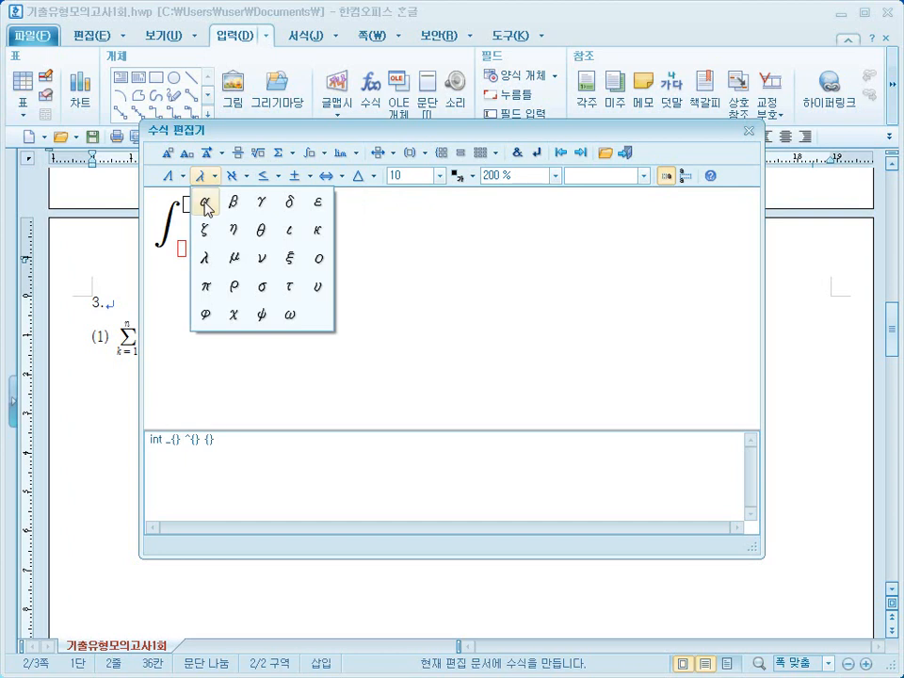
left_click(207, 204)
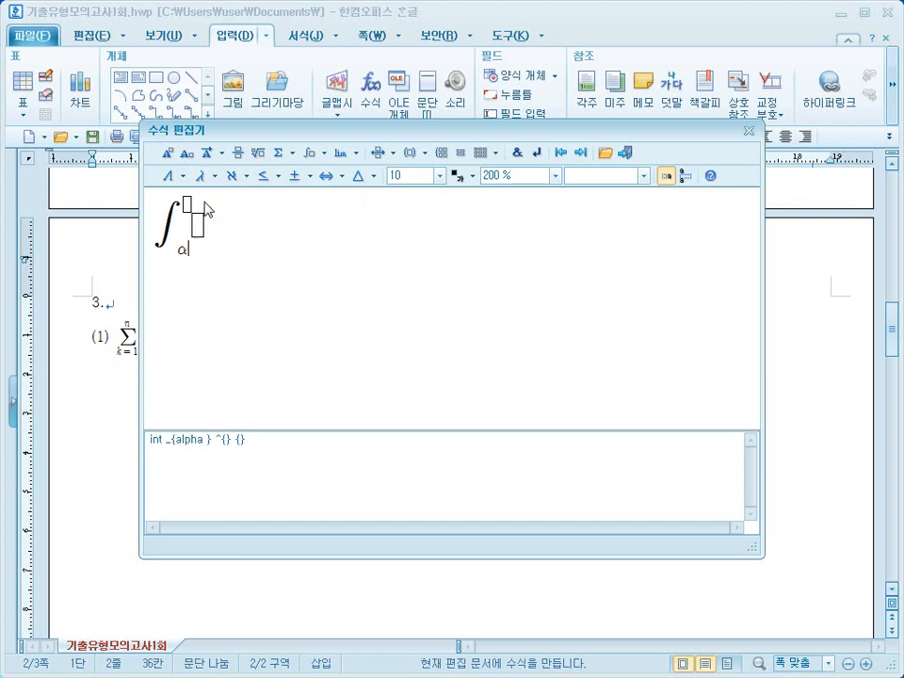
left_click(196, 202)
left_click(209, 177)
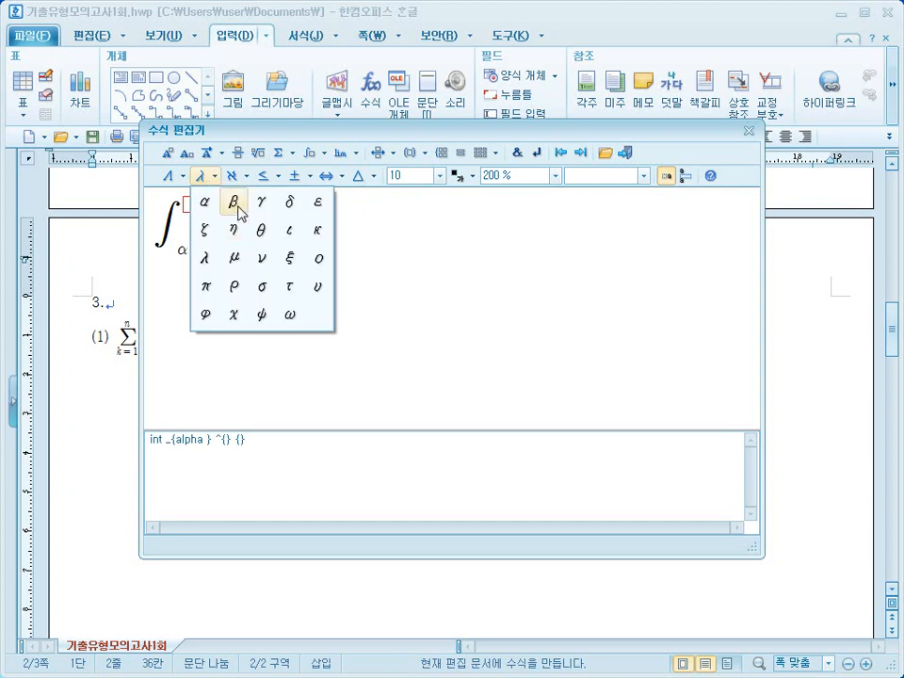
left_click(236, 203)
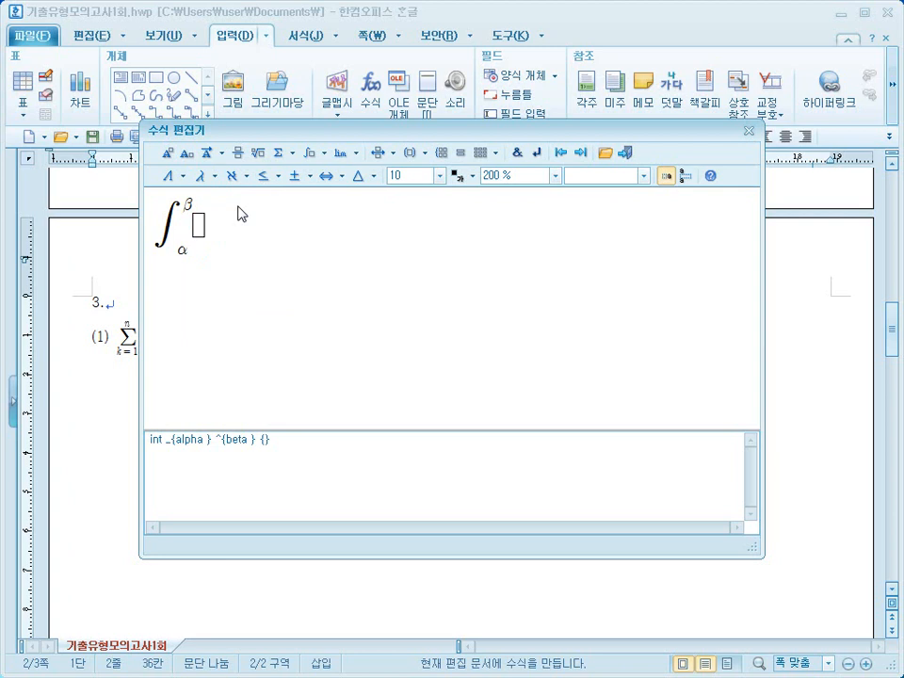
Enter A(x−α)(x−β)dx as the integrand, using the Greek letter symbols for α and β.
left_click(200, 225)
type("A(x")
type("-a")
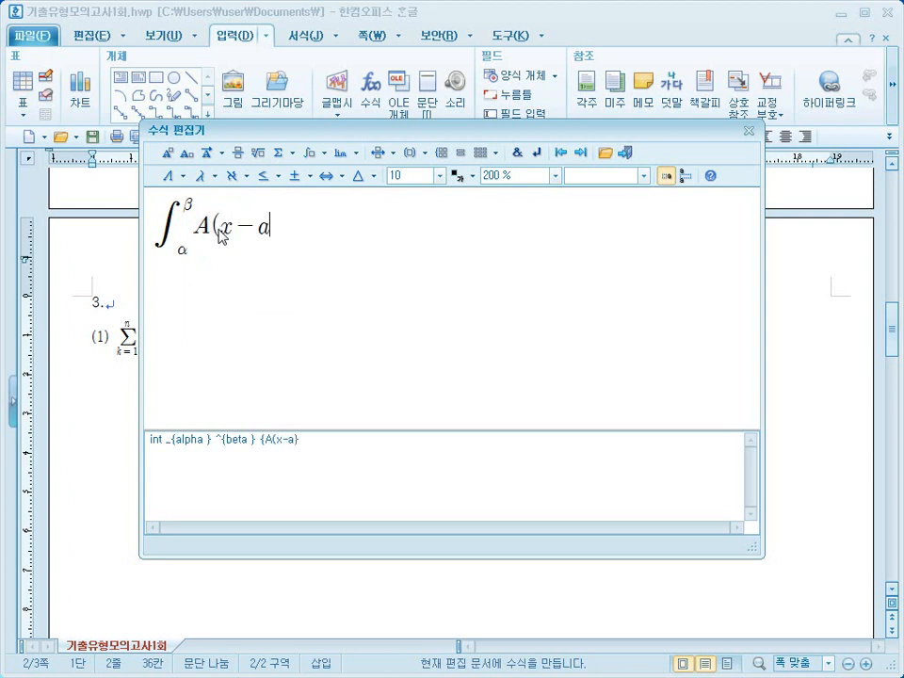
key("BackSpace")
left_click(207, 177)
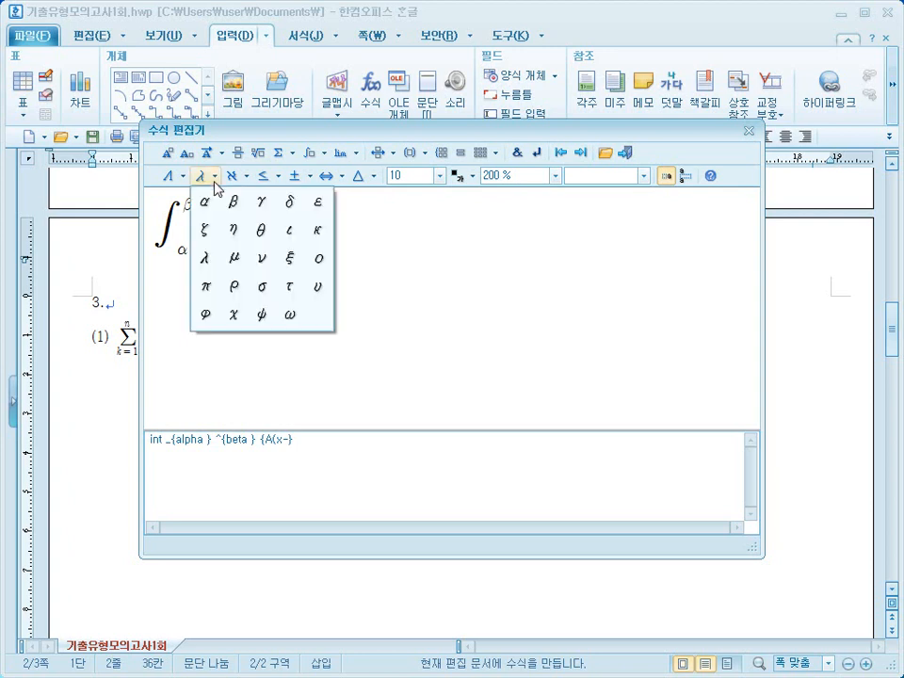
left_click(209, 204)
type(")(x")
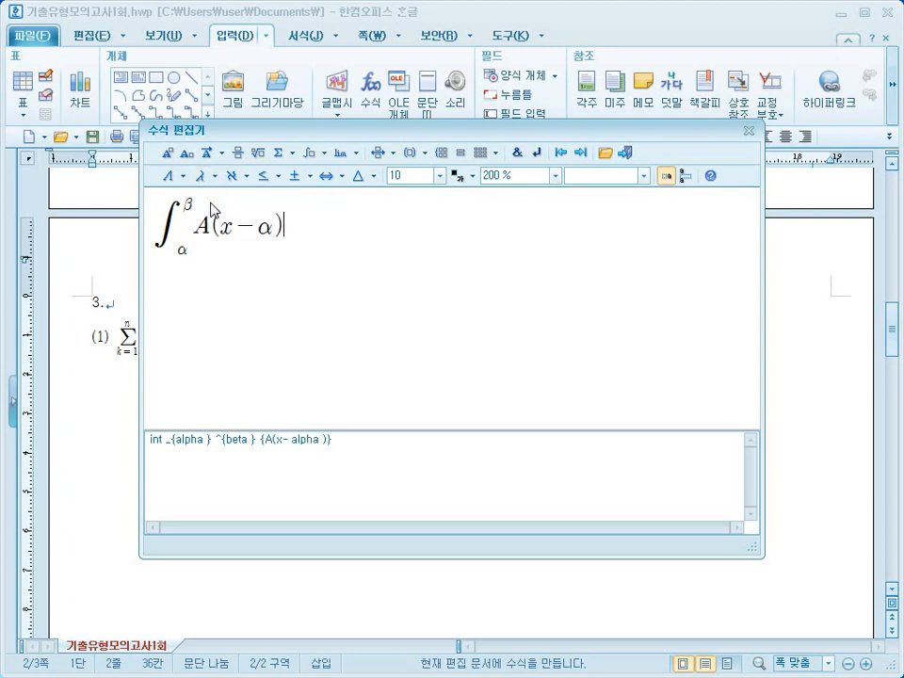
type("-")
left_click(209, 176)
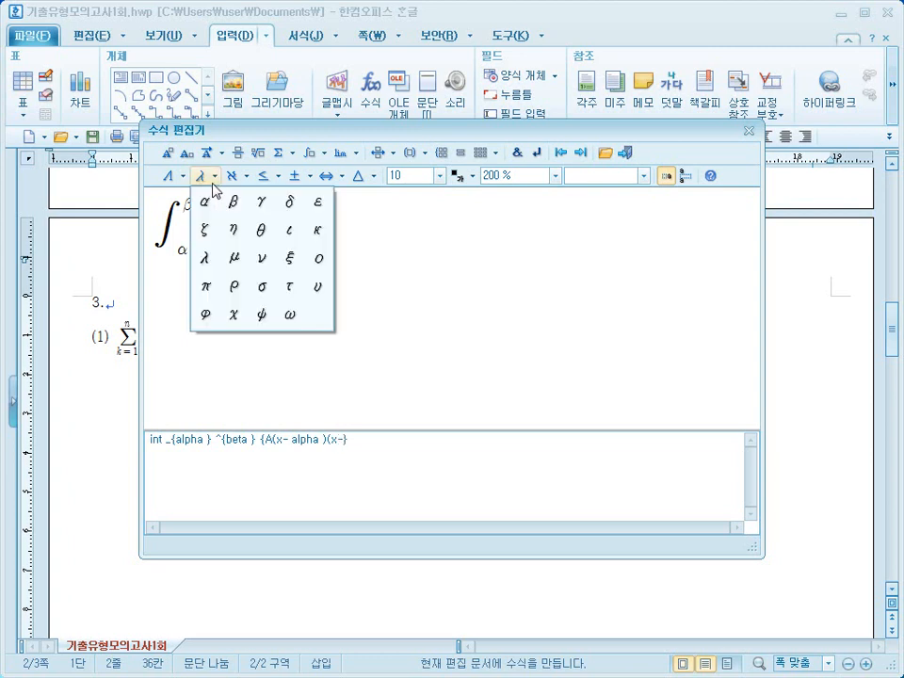
left_click(235, 203)
type(")dx")
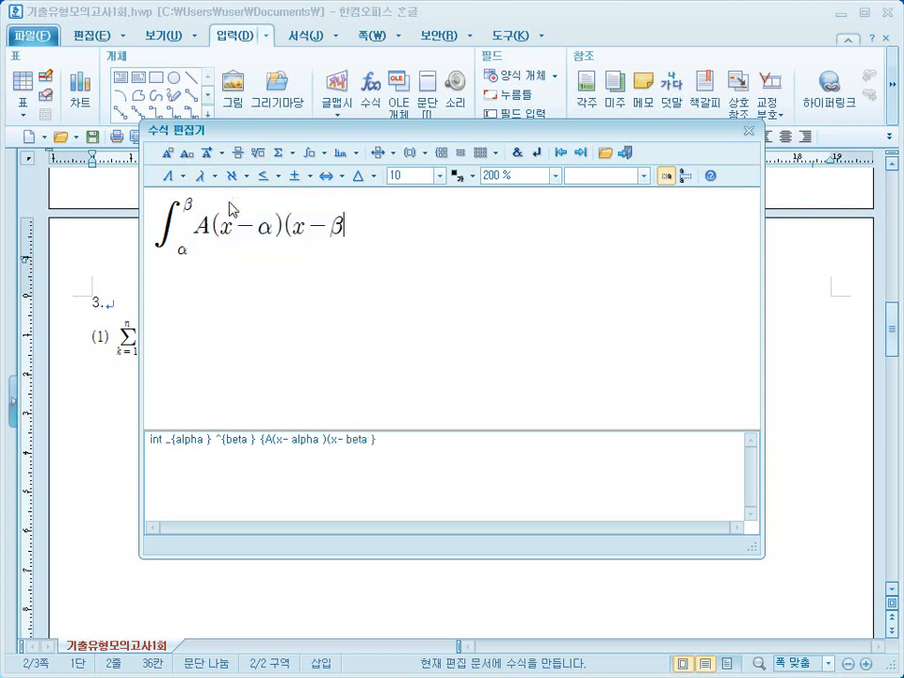
Continue the integral equation after dx with an equals sign, a minus sign and the fraction A over 6.
type("`")
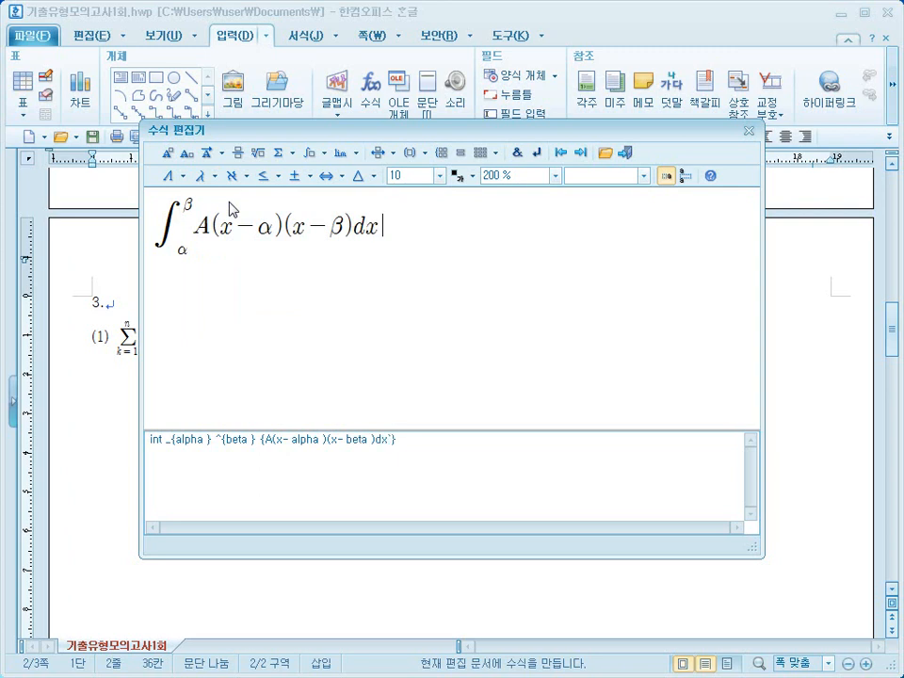
type("=`-")
left_click(239, 156)
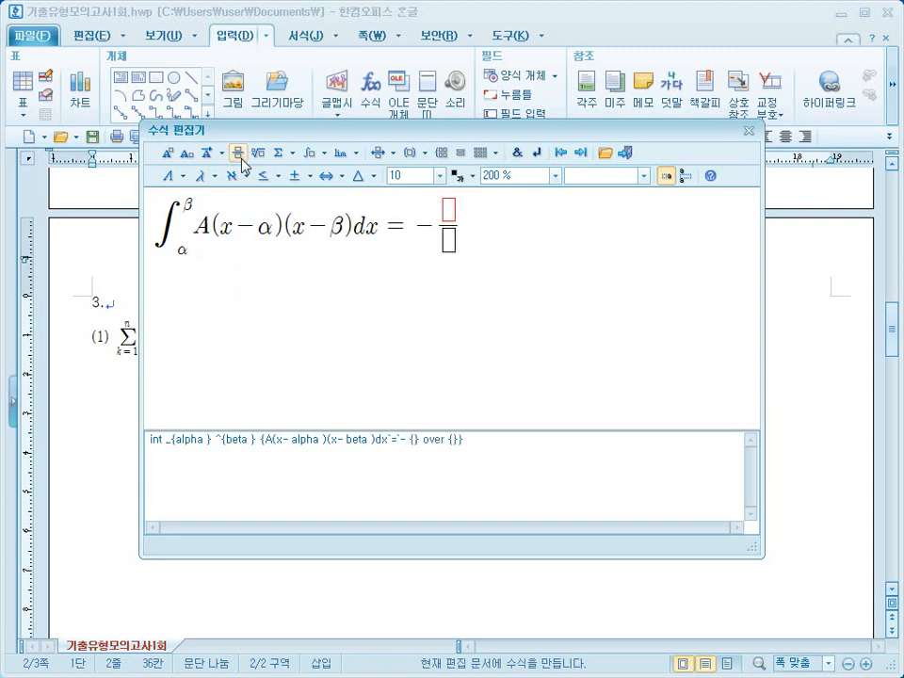
type("A")
key("Tab")
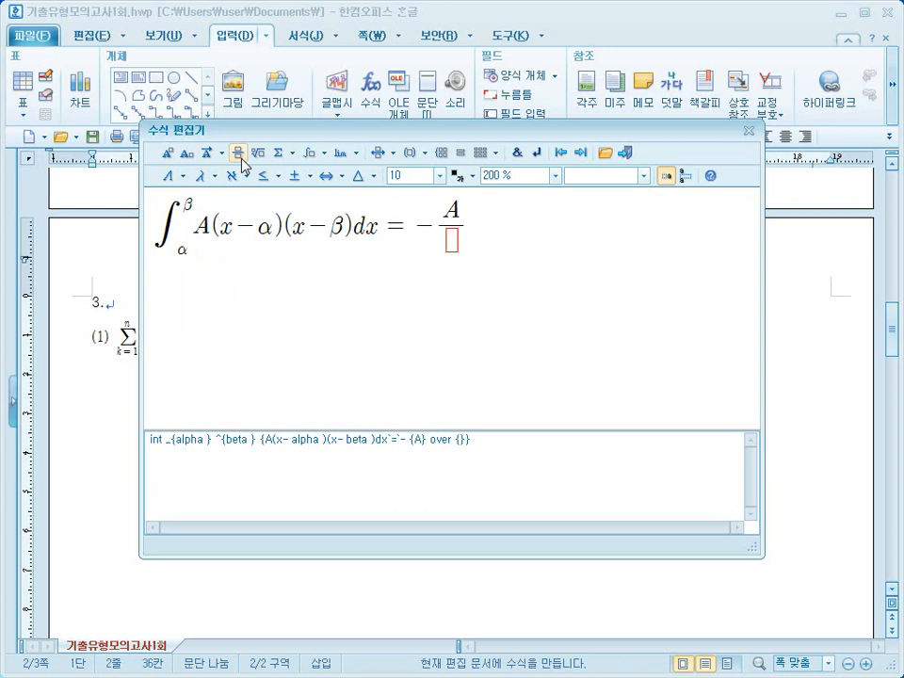
type("6")
key("Tab")
Complete the equation with (β−α) cubed and insert it into the document.
type("(")
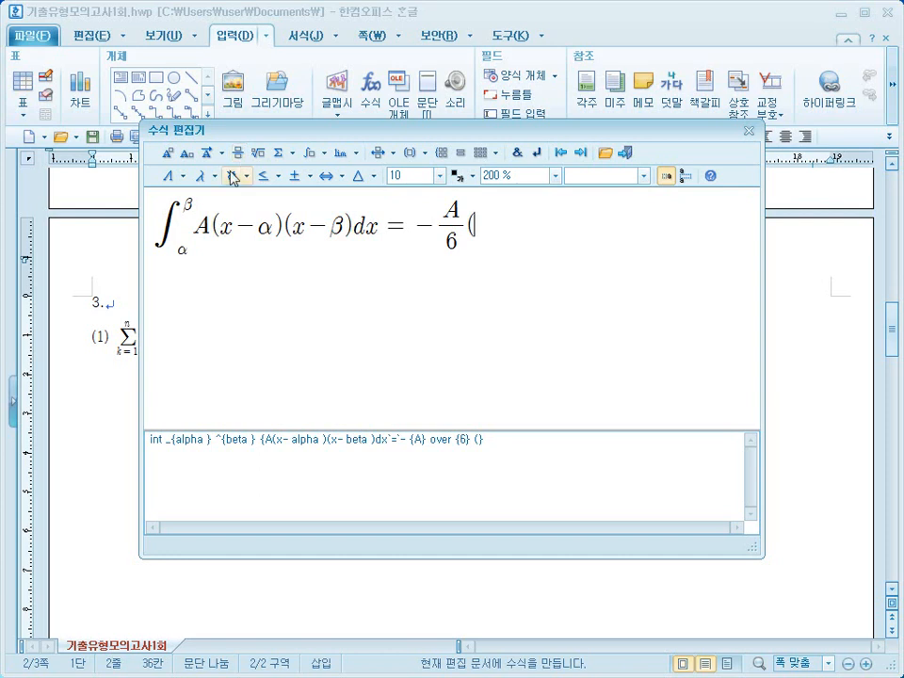
left_click(213, 176)
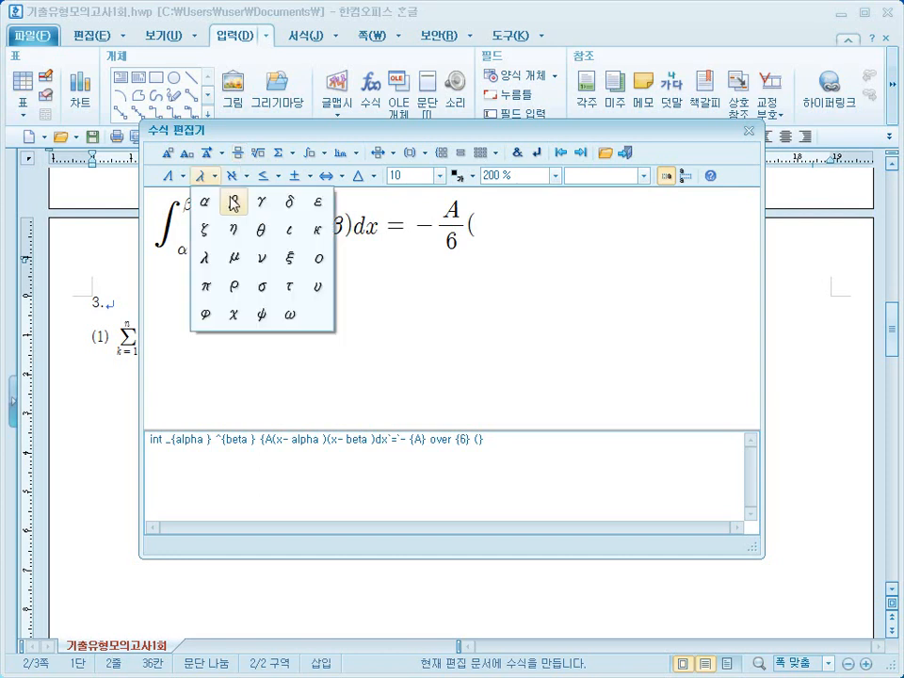
left_click(232, 202)
type("-")
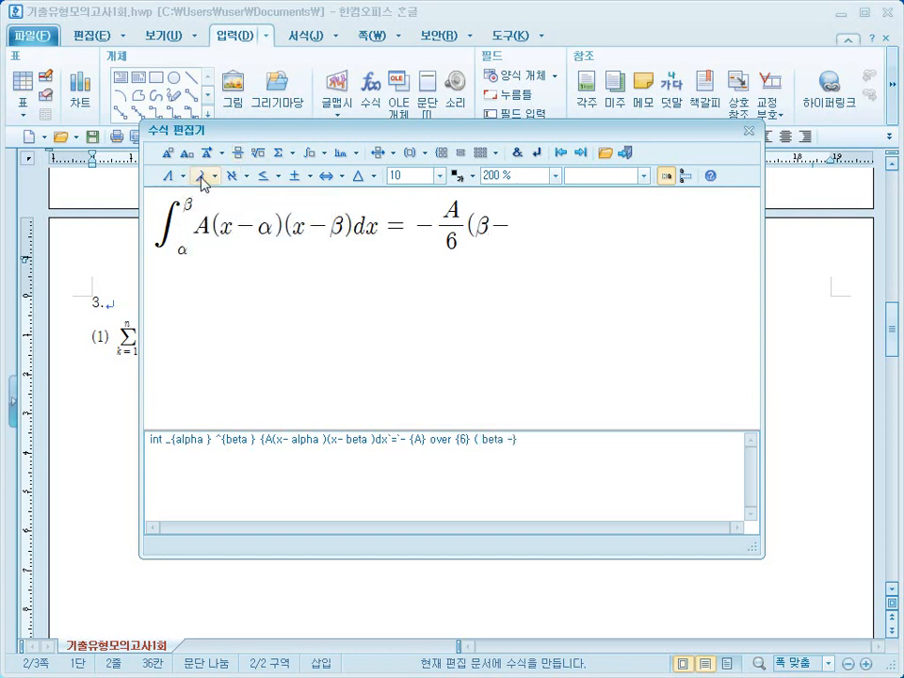
left_click(204, 176)
left_click(204, 205)
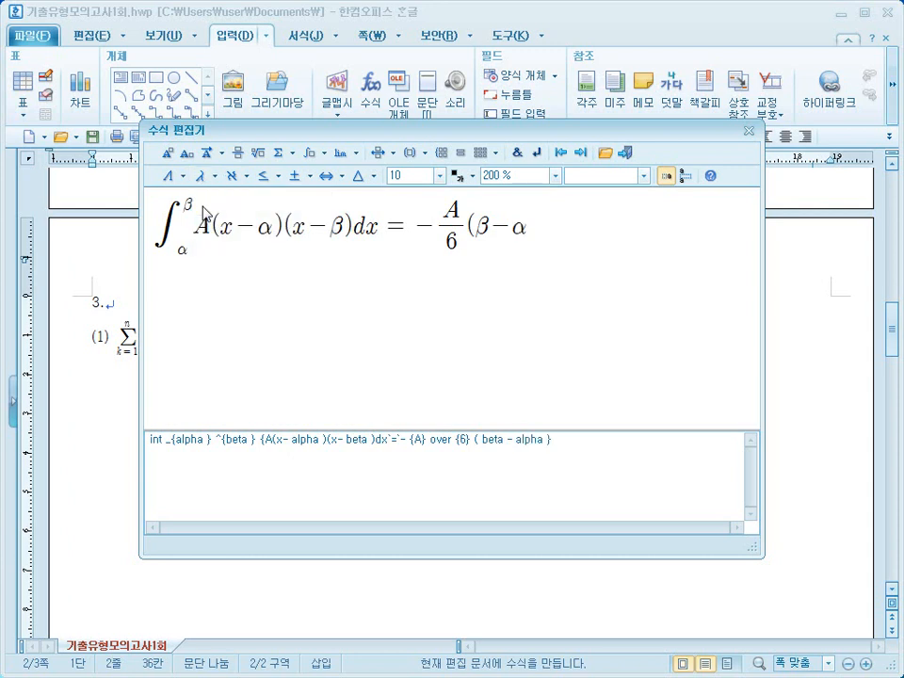
type(")")
left_click(169, 155)
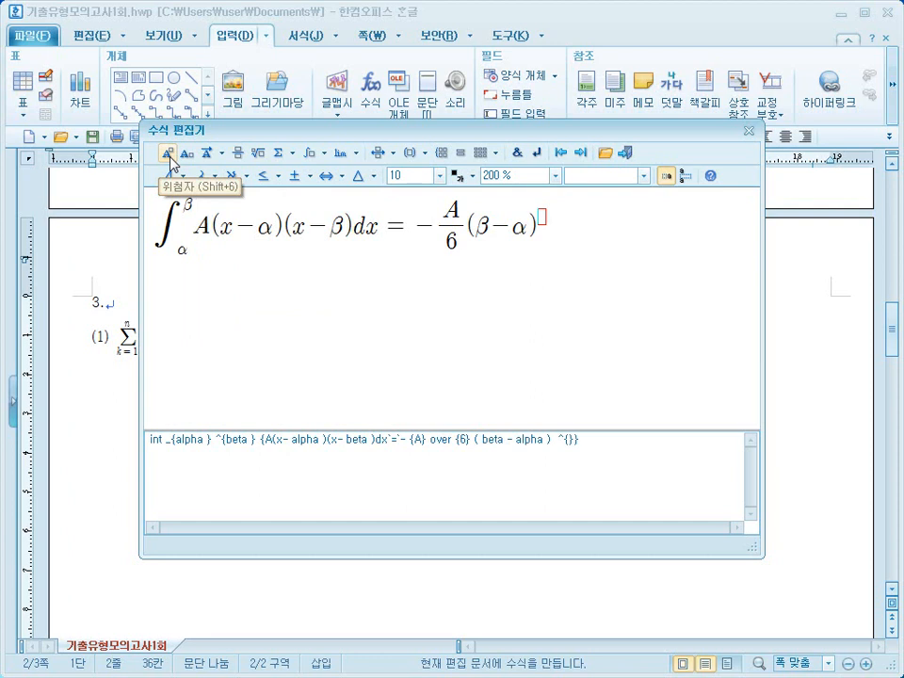
type("3")
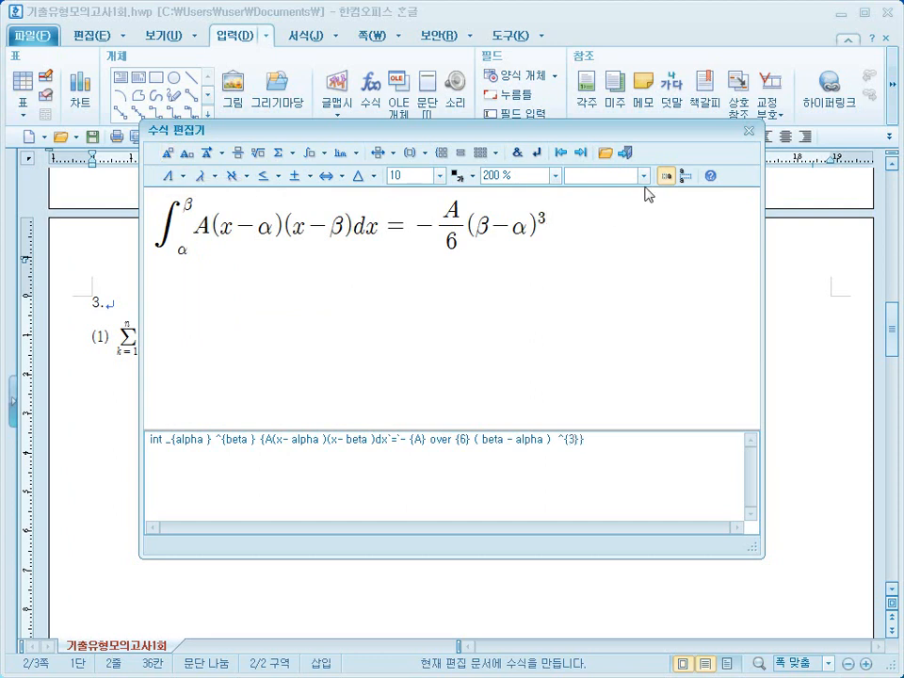
left_click(624, 152)
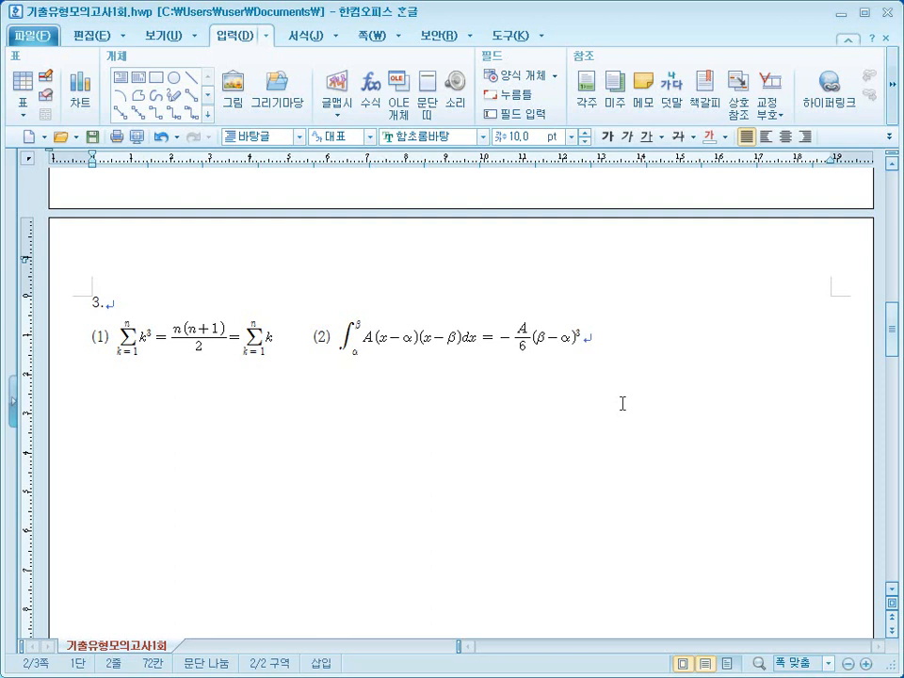
Leave a blank line below the equations and add item "4." followed by a new line.
key("Return")
key("Return")
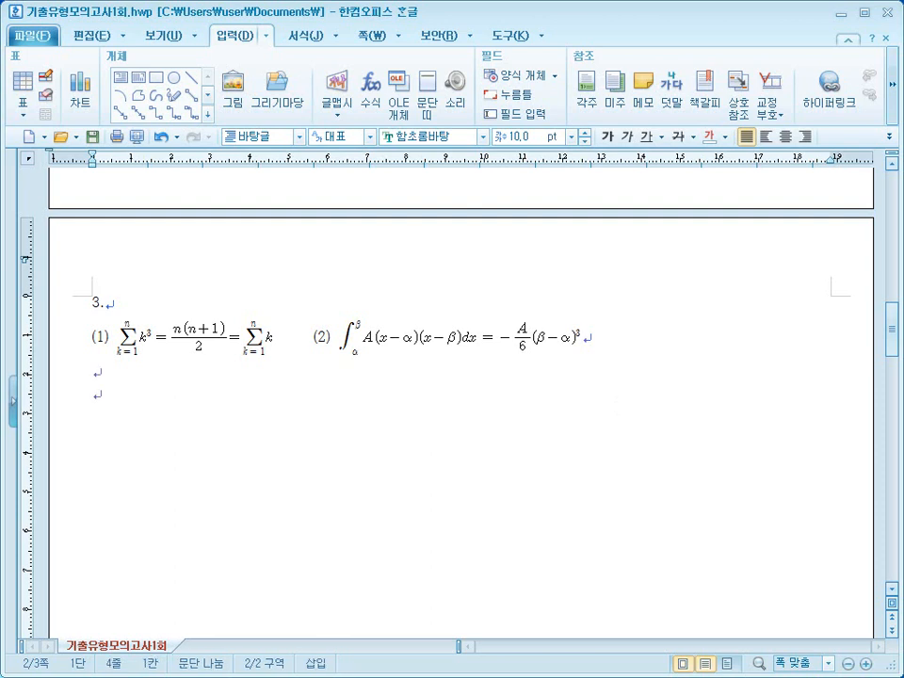
type("4.")
key("Return")
Draw a rectangle about 94 mm wide and 70 mm high below item 4.
scroll(405, 472, "down", 3)
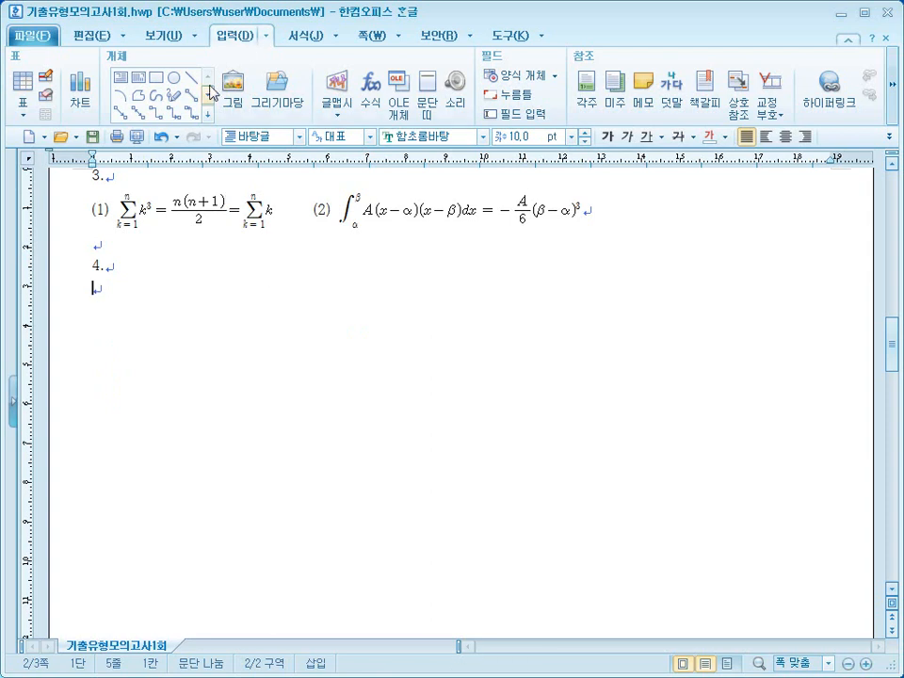
left_click(158, 81)
left_click_drag(121, 294, 492, 571)
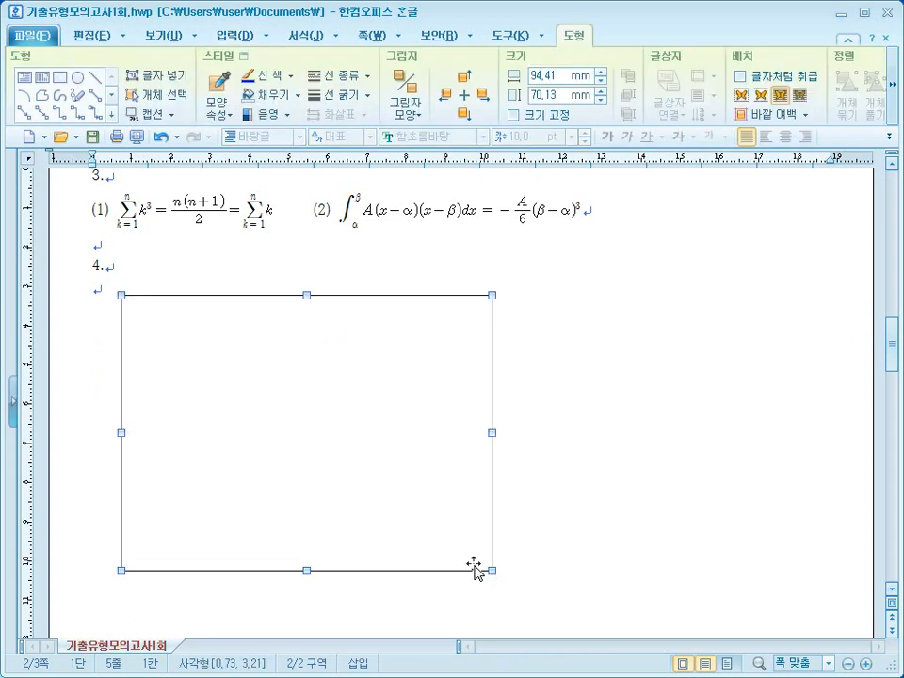
Set the rectangle's width to 120 mm and its height to 140 mm in its object properties.
right_click(401, 347)
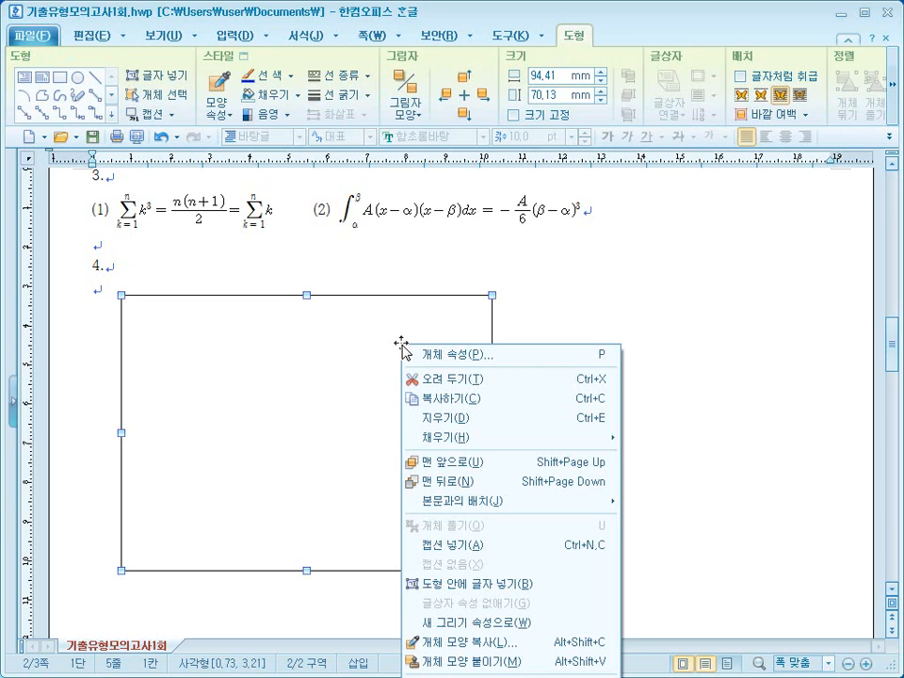
left_click(460, 358)
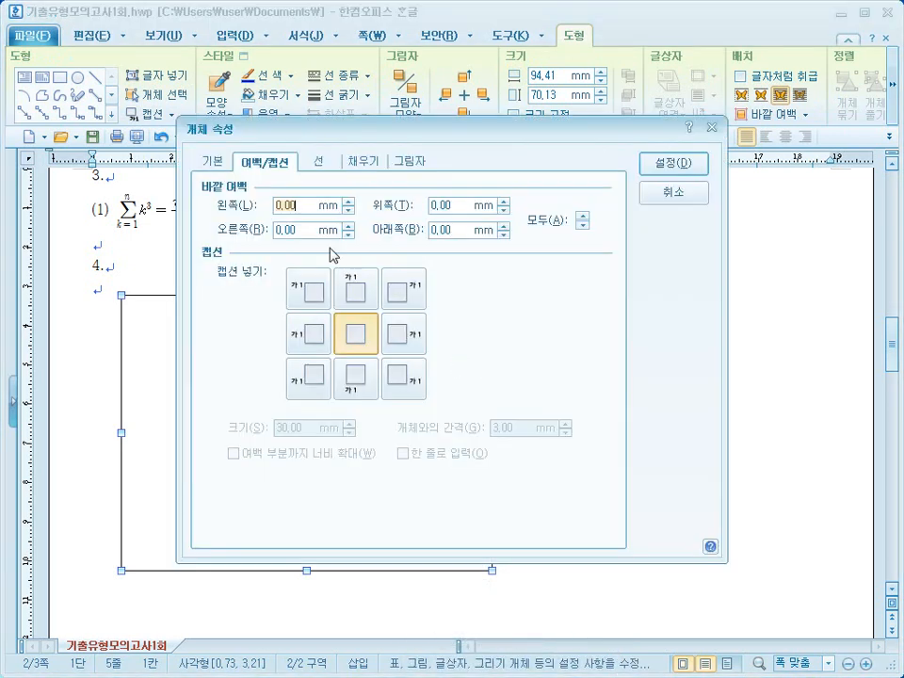
left_click(213, 161)
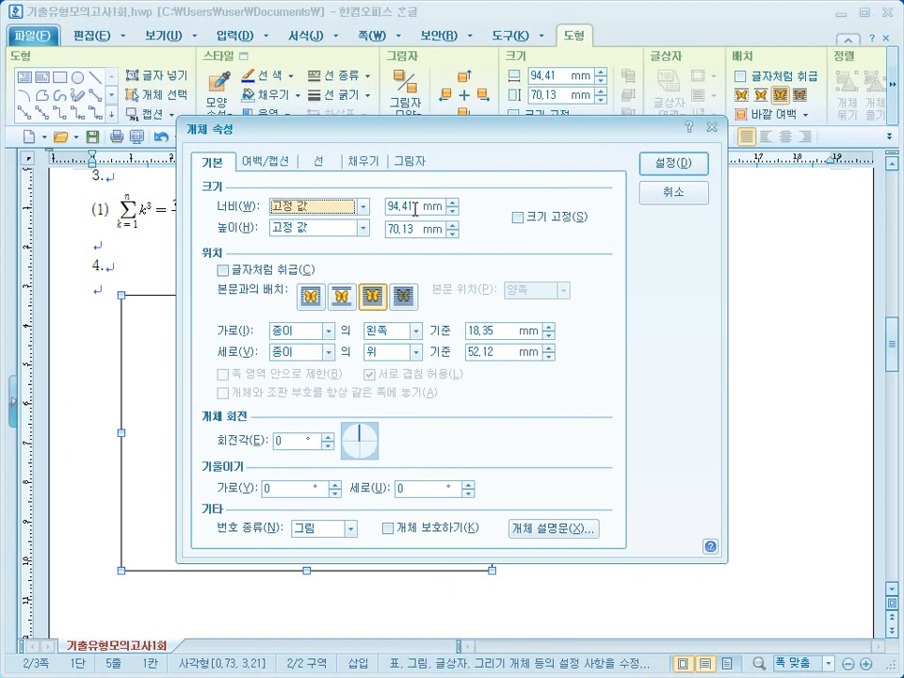
key("Tab")
type("120")
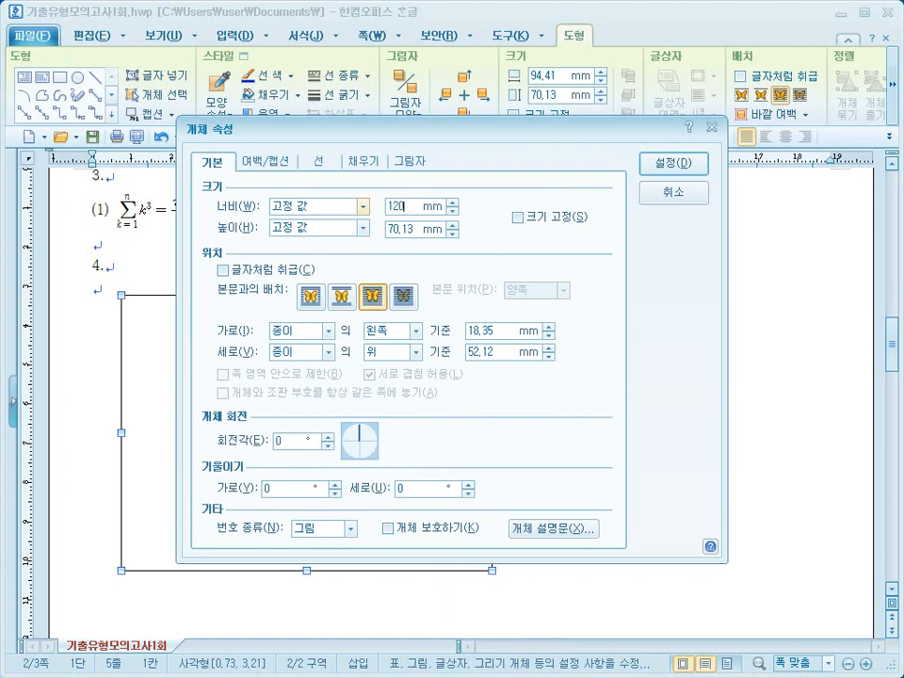
key("Tab")
key("Tab")
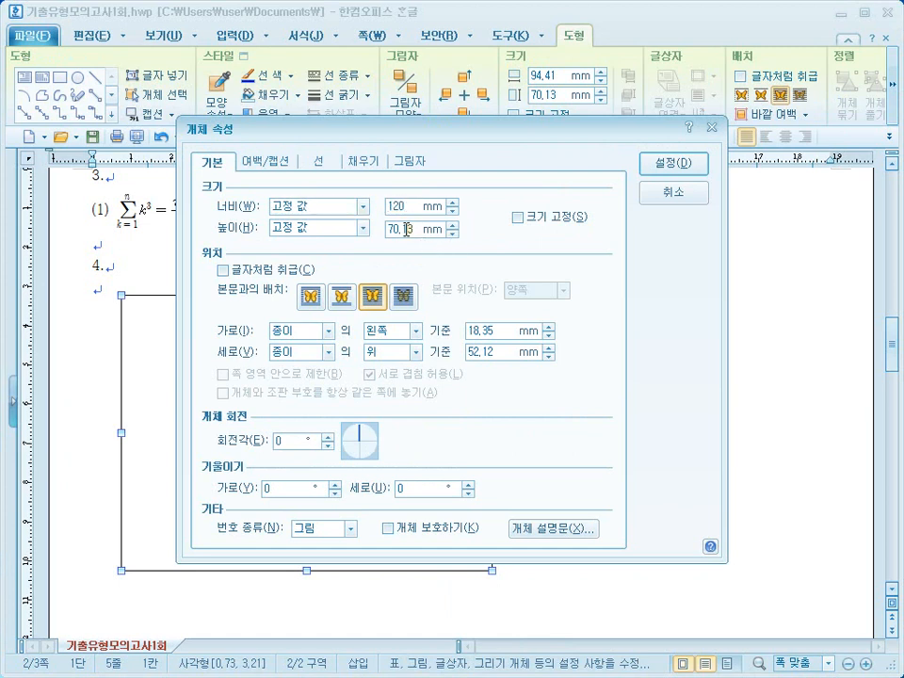
type("140")
Choose a light peach face color as the rectangle's fill.
left_click(373, 164)
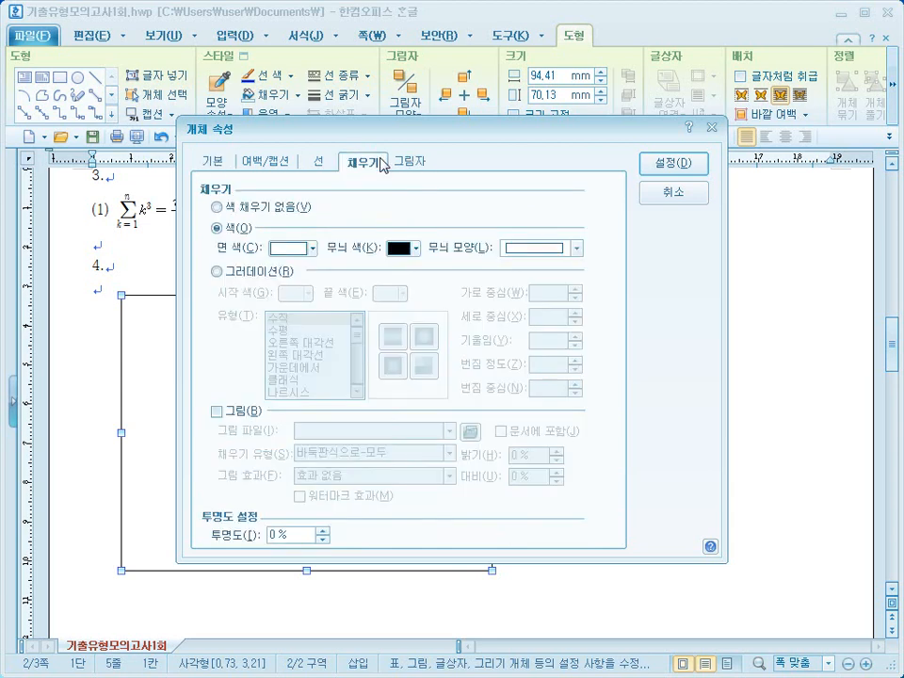
left_click(313, 249)
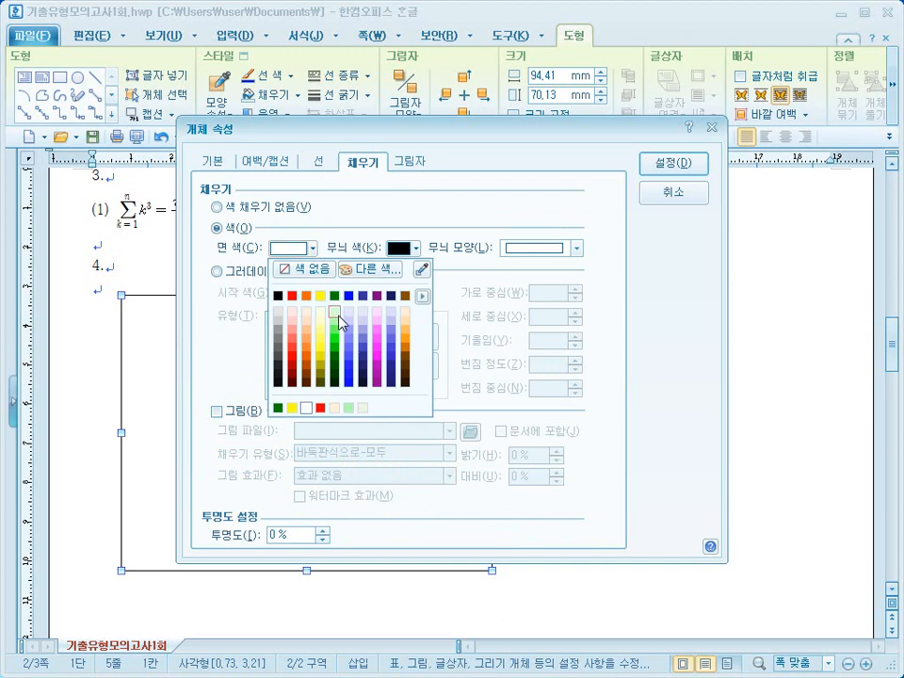
left_click(410, 315)
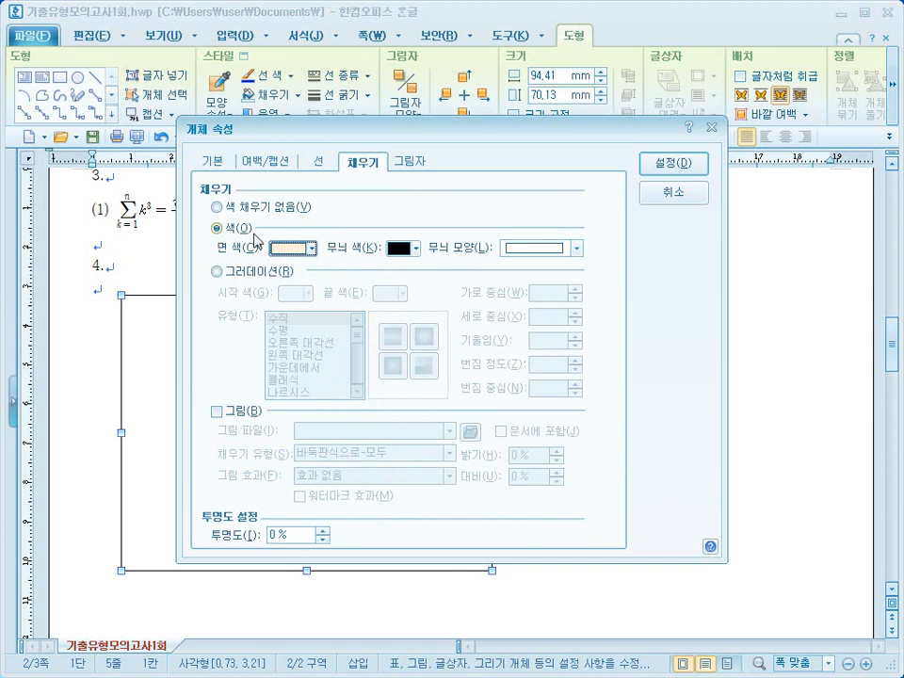
Lock the rectangle's size and apply its object properties.
left_click(227, 162)
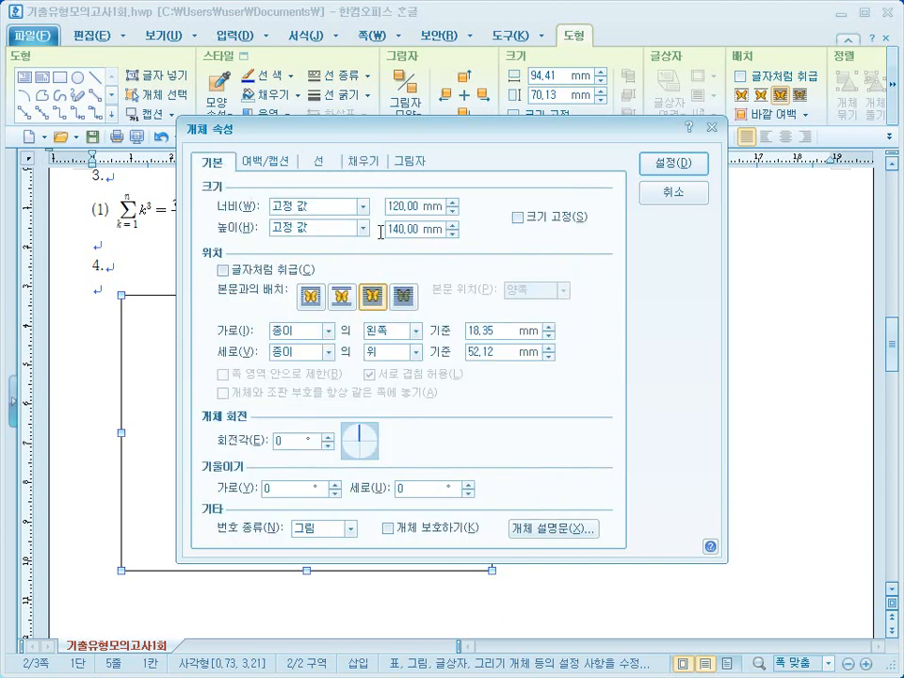
left_click(519, 218)
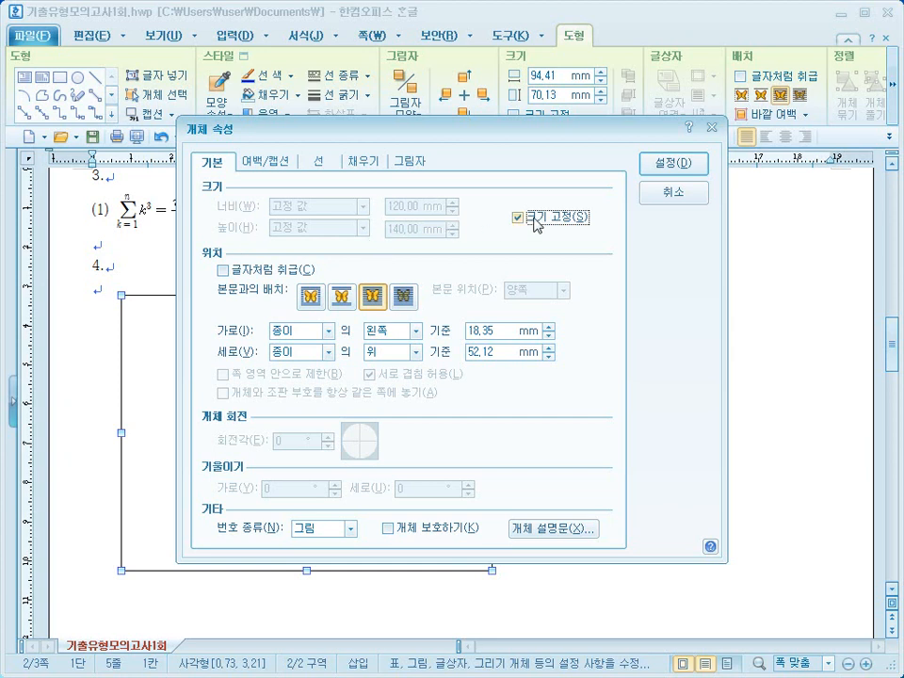
left_click(376, 164)
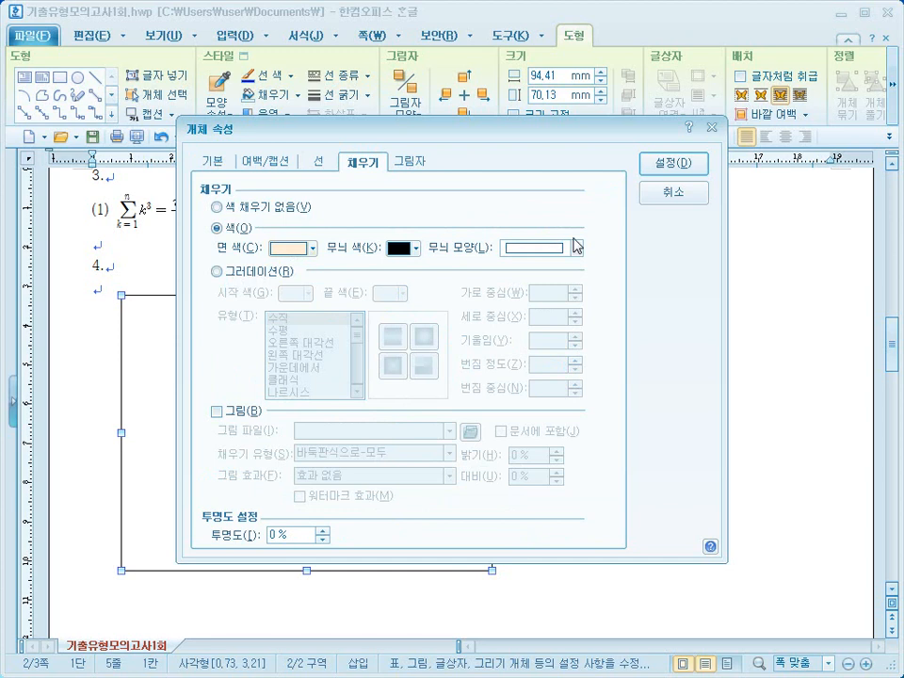
left_click(678, 167)
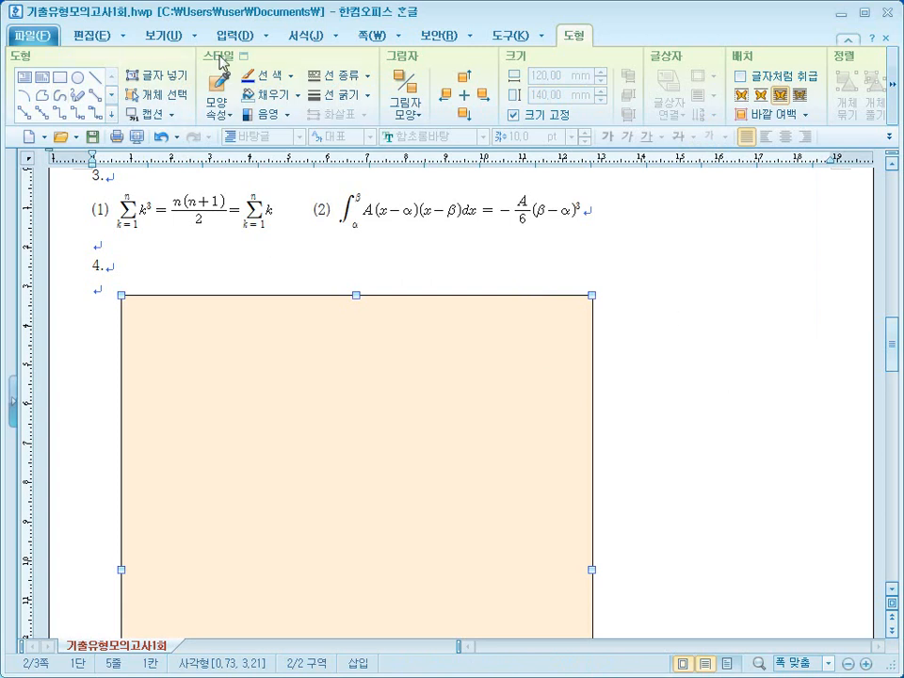
Draw a second rectangle about 70 mm wide and 79 mm high inside the peach rectangle.
left_click(60, 79)
scroll(223, 335, "down", 5)
scroll(259, 325, "up", 1)
scroll(271, 334, "up", 1)
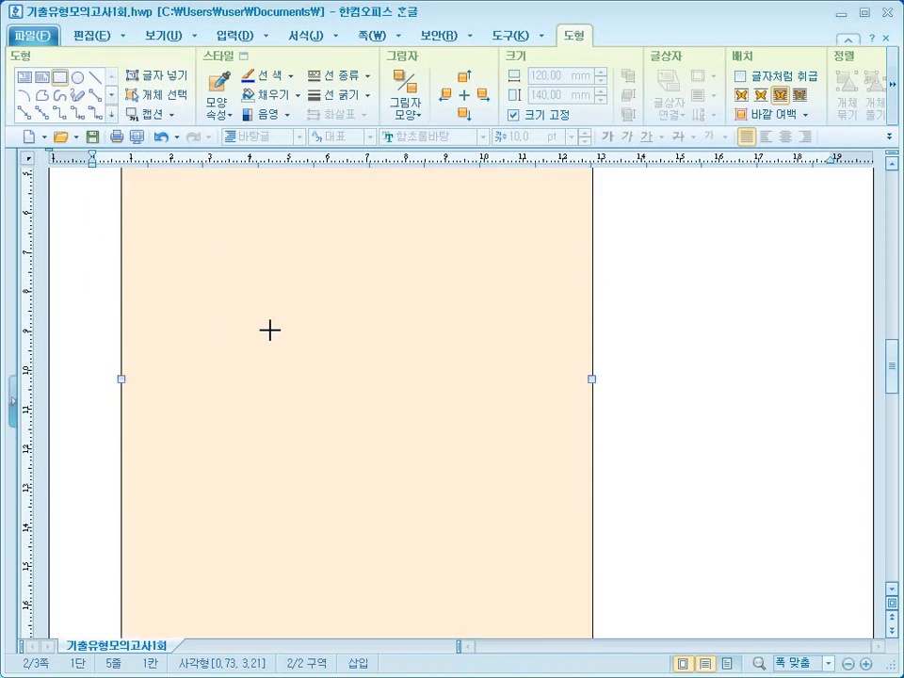
mouse_move(246, 284)
left_mouse_down()
mouse_move(472, 500)
mouse_move(521, 596)
left_mouse_up()
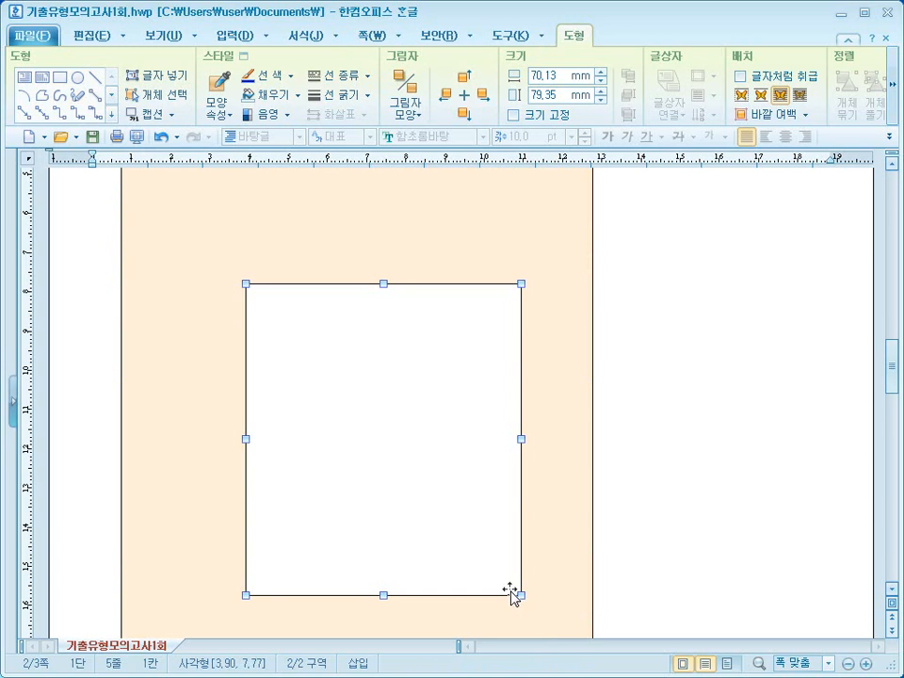
Set the inner rectangle's width to 80 mm and height to 100 mm, and lock its size.
right_click(413, 319)
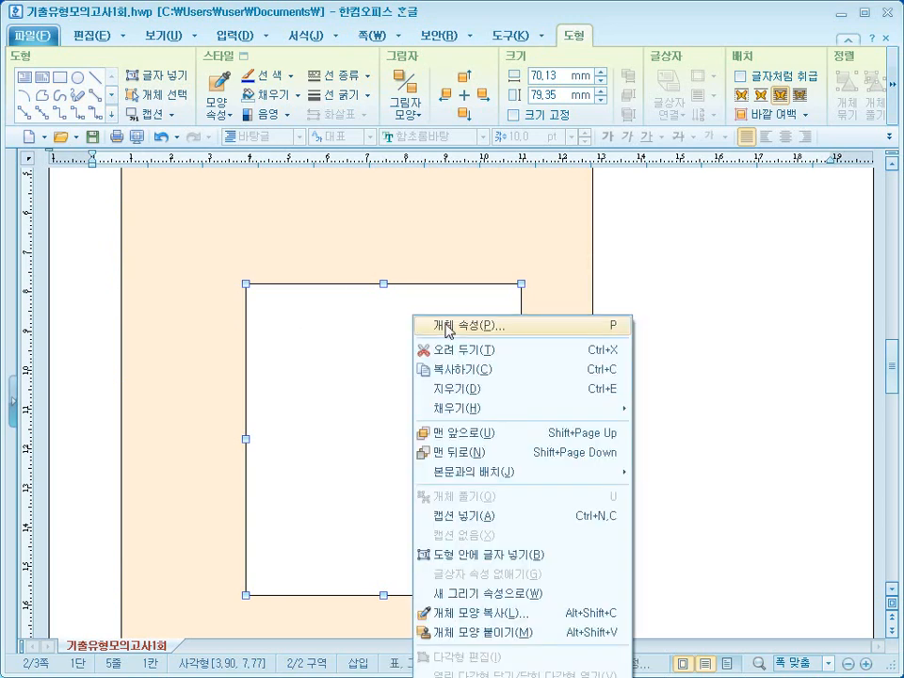
left_click(419, 324)
left_click(212, 163)
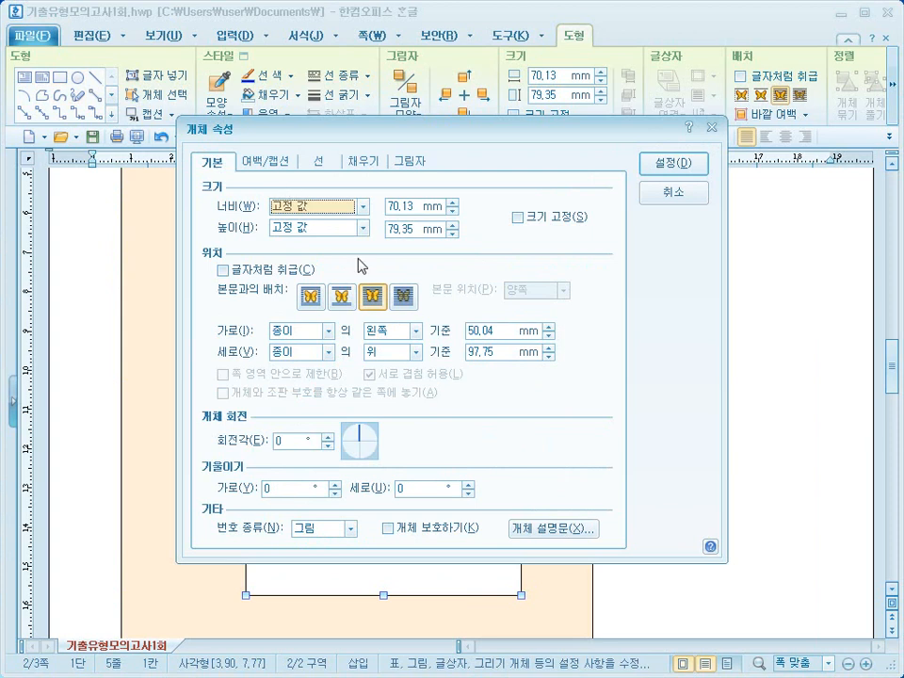
key("Tab")
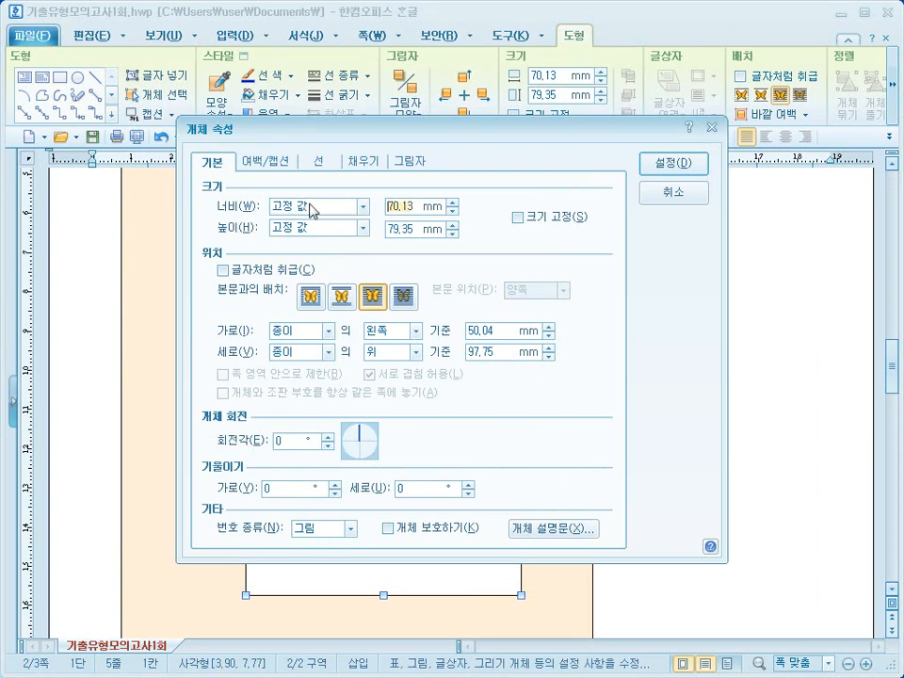
type("80")
left_click_drag(417, 227, 353, 225)
type("100")
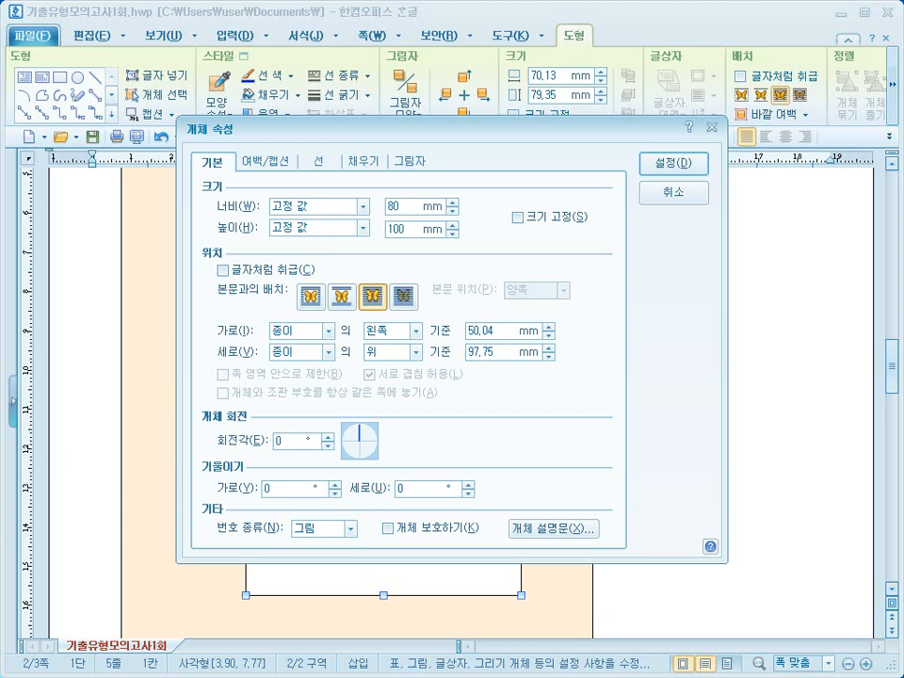
left_click(526, 220)
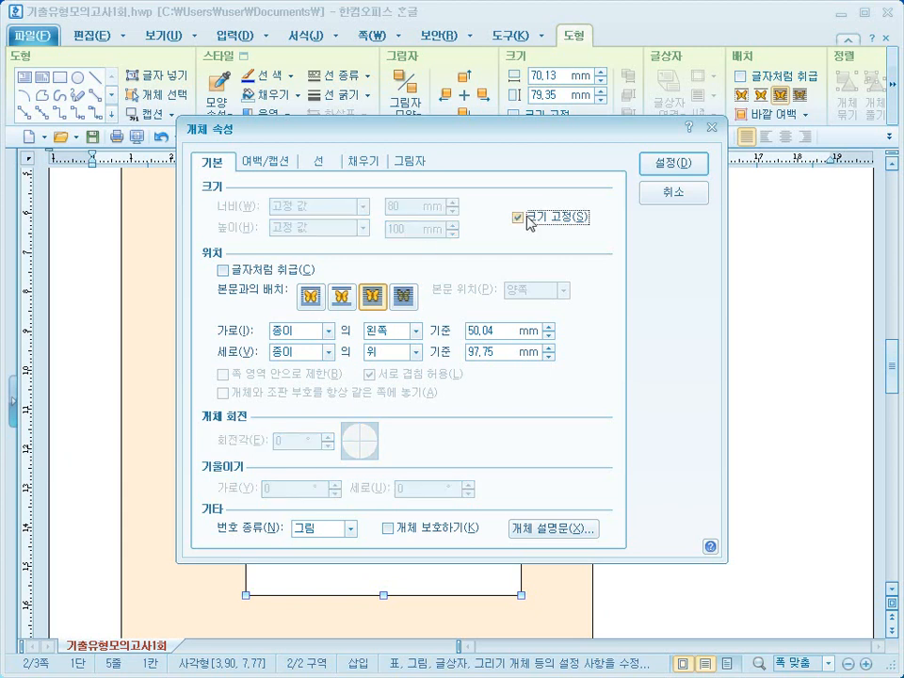
Give the inner rectangle rounded corners (둥근 모양) and an orange face color, and apply its object properties.
left_click(318, 161)
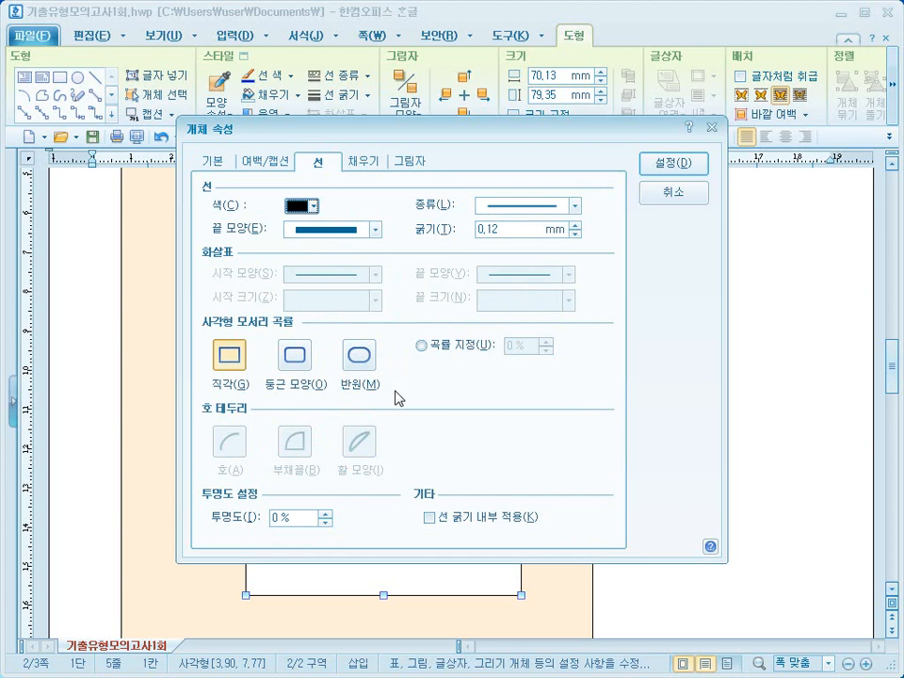
left_click(297, 366)
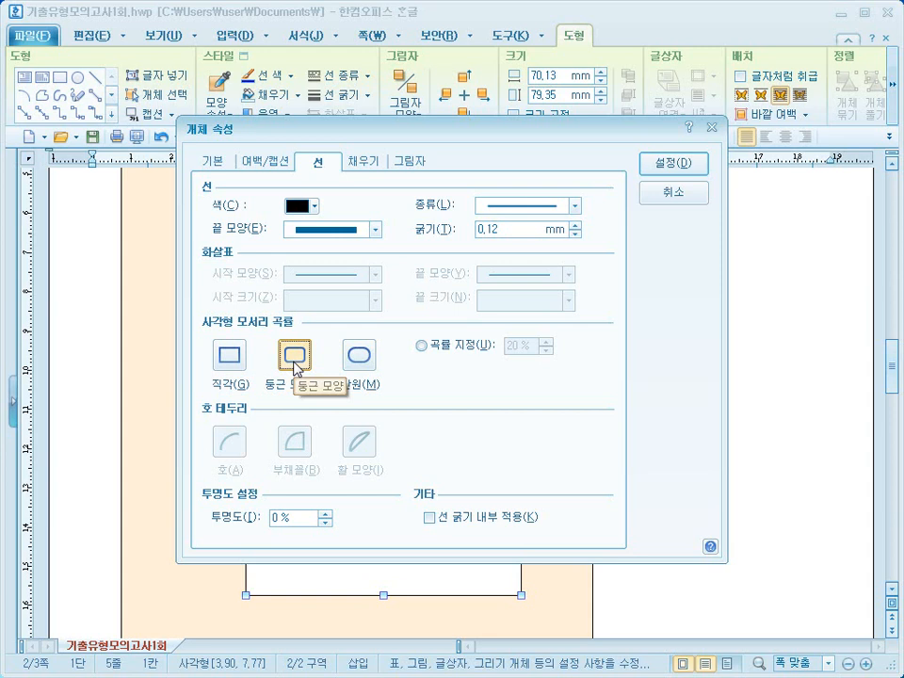
left_click(366, 163)
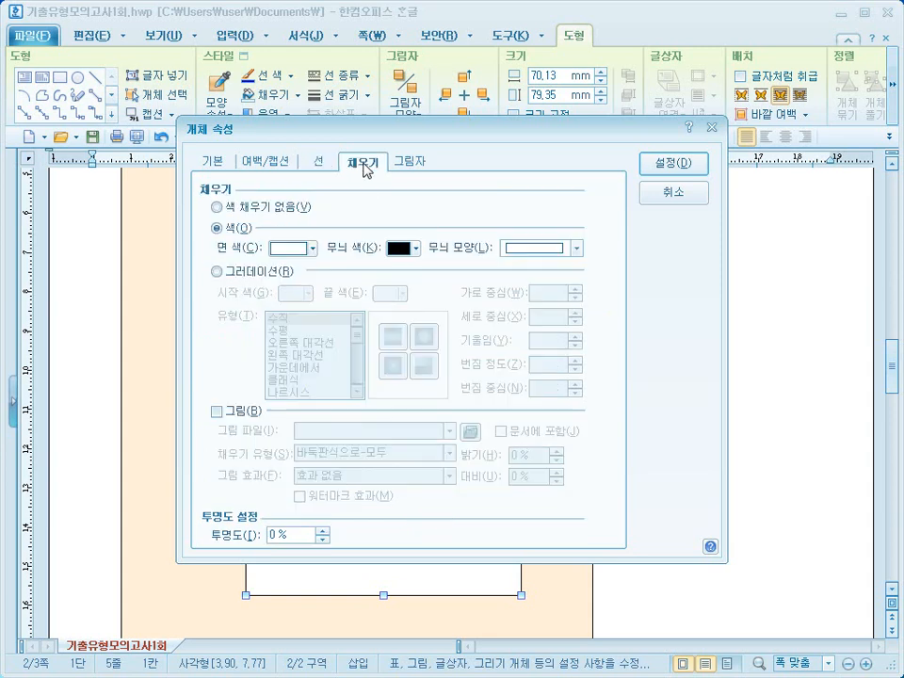
left_click(313, 248)
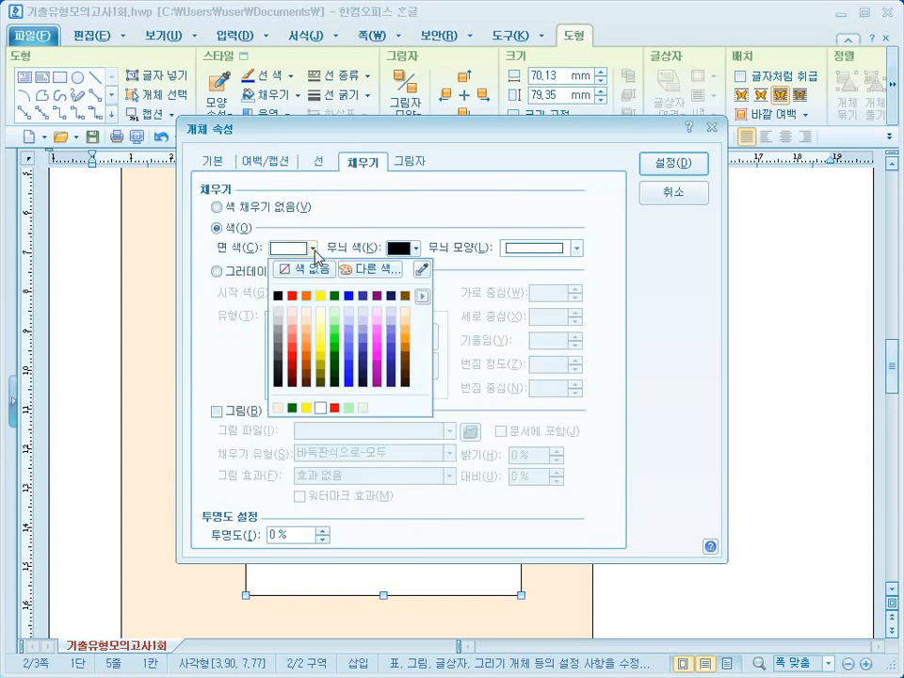
left_click(407, 331)
left_click(669, 163)
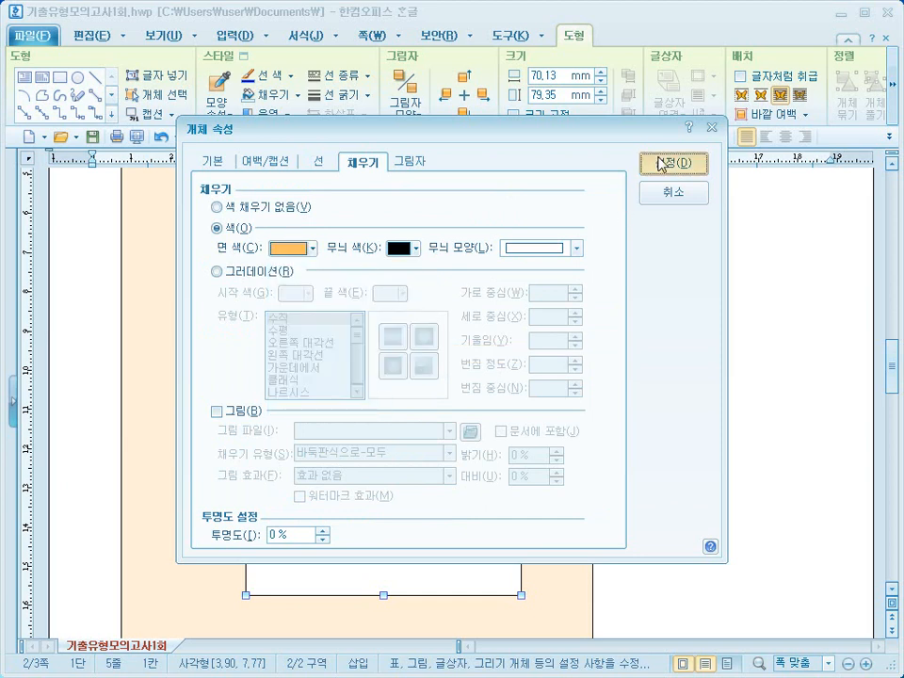
Reposition the orange rounded rectangle inside the peach rectangle.
left_click_drag(480, 322, 482, 323)
mouse_move(460, 371)
left_mouse_down()
mouse_move(453, 367)
mouse_move(461, 384)
mouse_move(458, 371)
left_mouse_up()
scroll(678, 399, "up", 3)
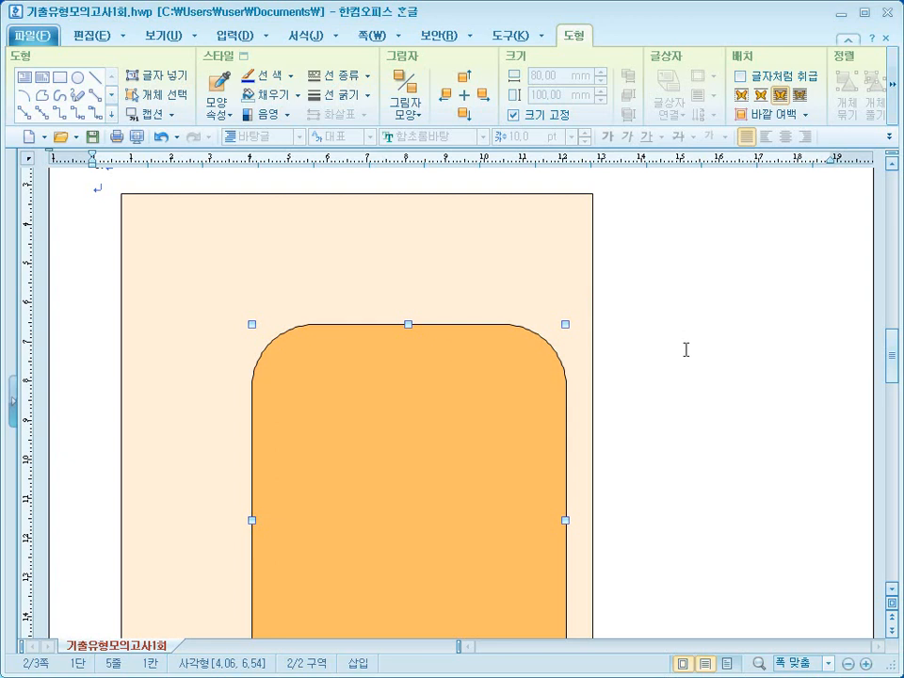
Draw a text box about 114 mm wide and 18 mm high across the peach rectangle's top edge, containing "인터넷 세상".
left_click(23, 79)
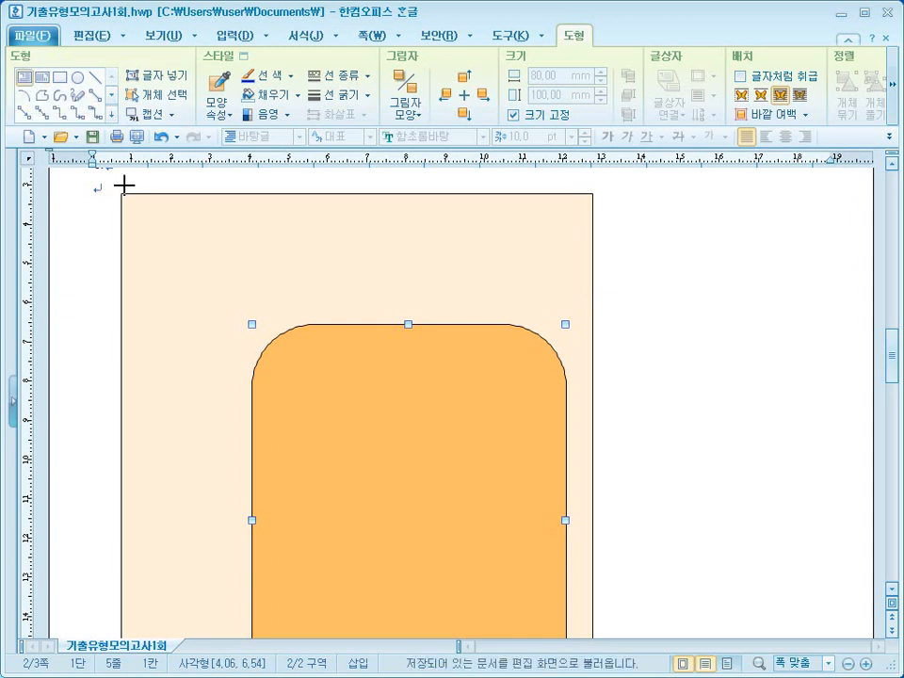
scroll(123, 189, "up", 1)
left_click_drag(123, 232, 572, 304)
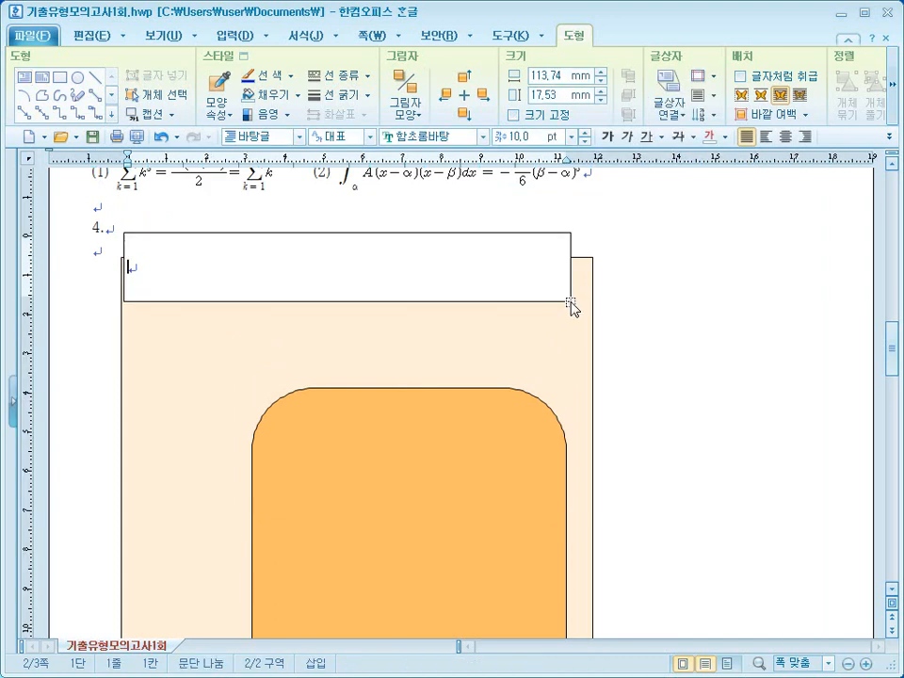
type("인터넷 세상")
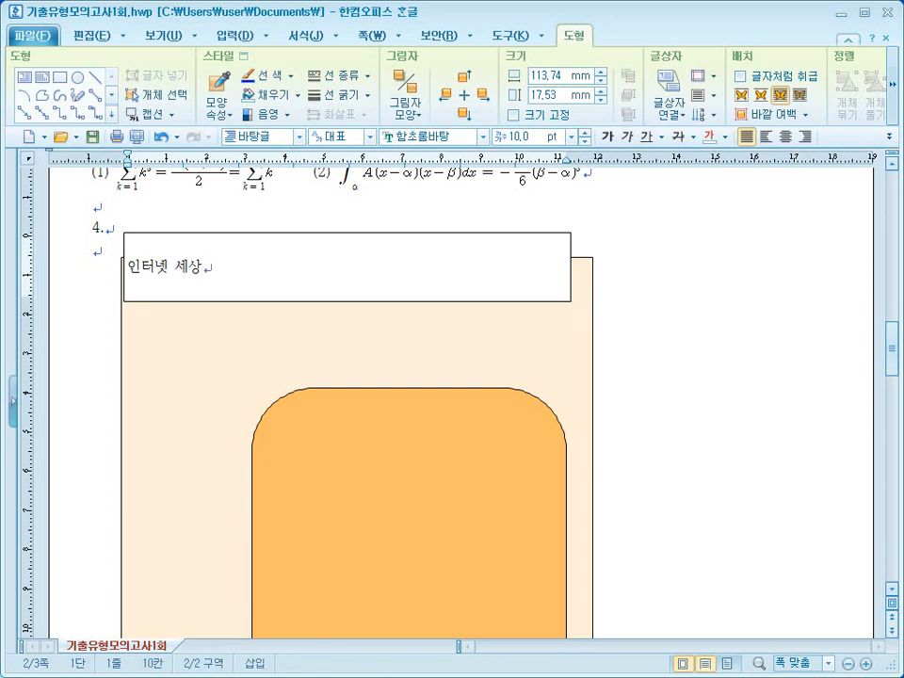
Set the text box's width to 120 mm and height to 15 mm, and lock its size.
left_click(530, 238)
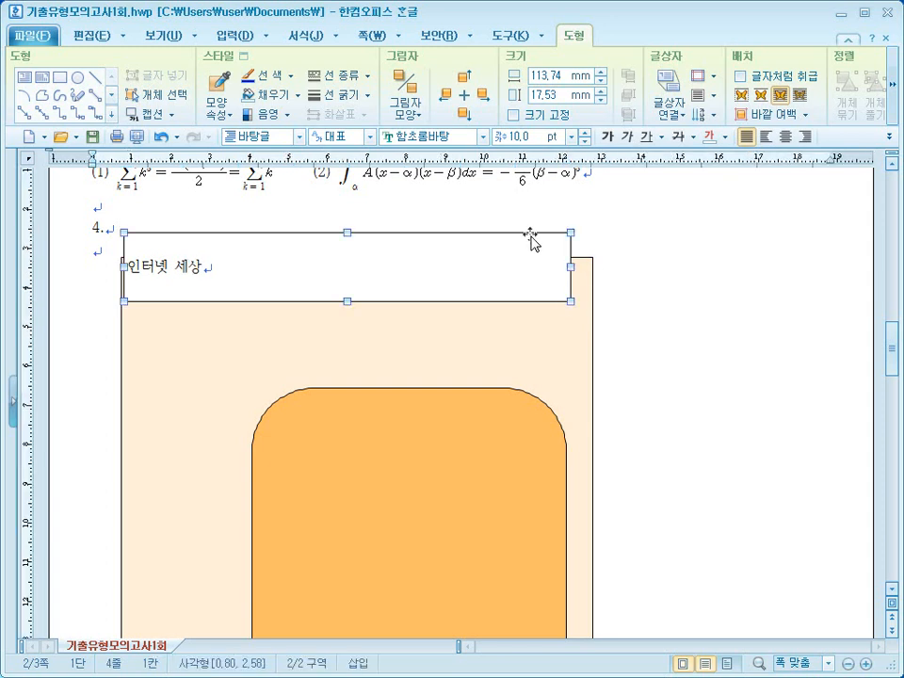
right_click(533, 242)
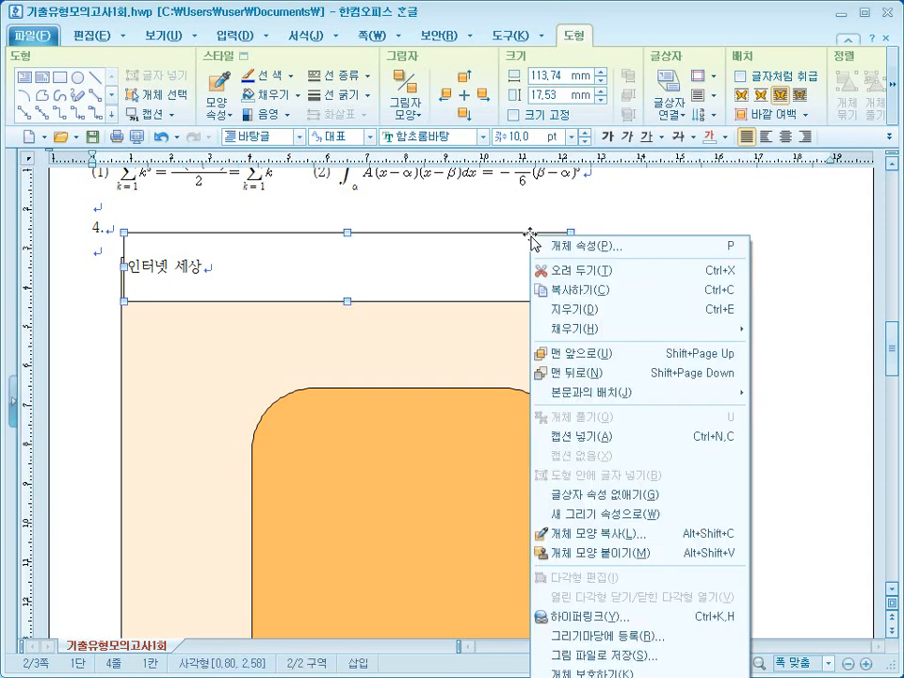
left_click(551, 247)
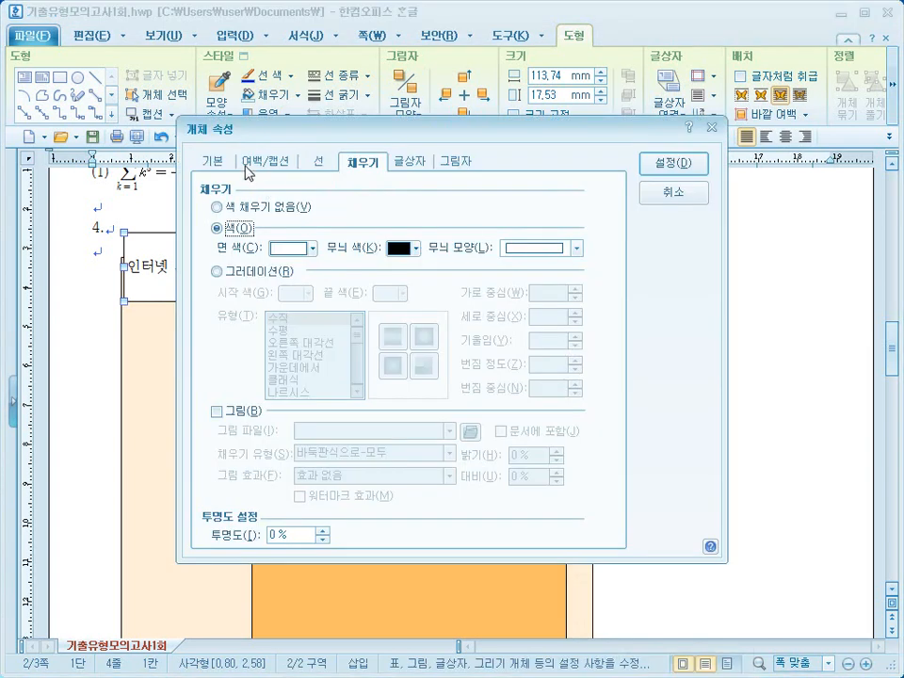
left_click(231, 166)
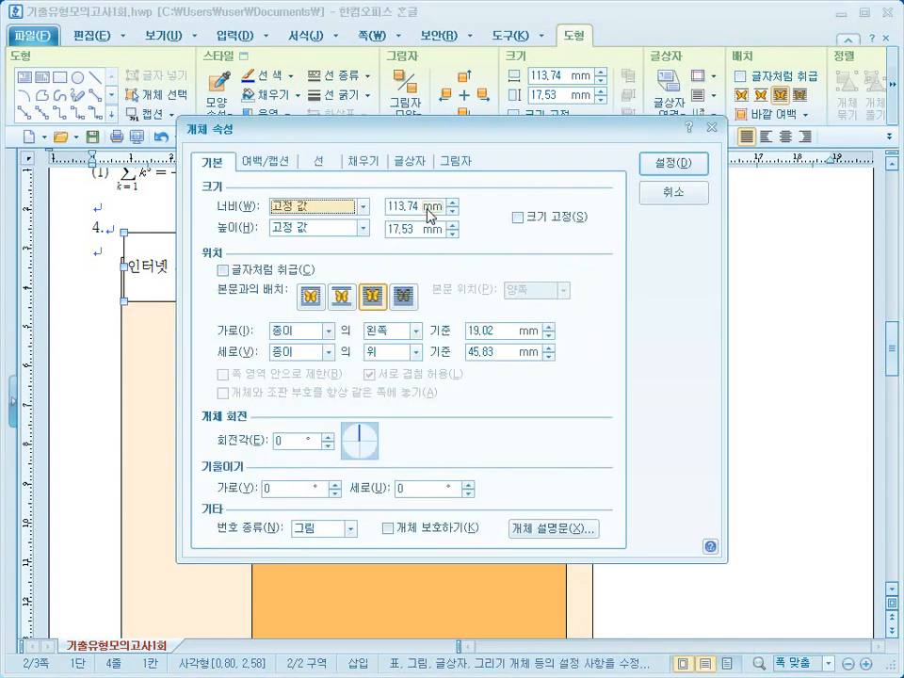
key("Tab")
type("120")
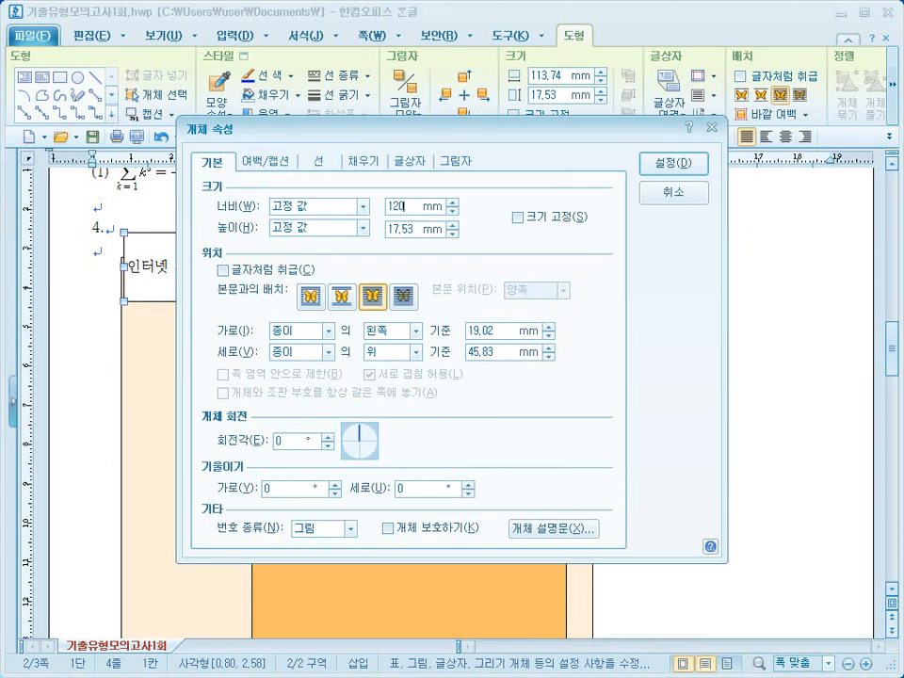
key("Tab")
key("Tab")
type("15")
left_click(564, 220)
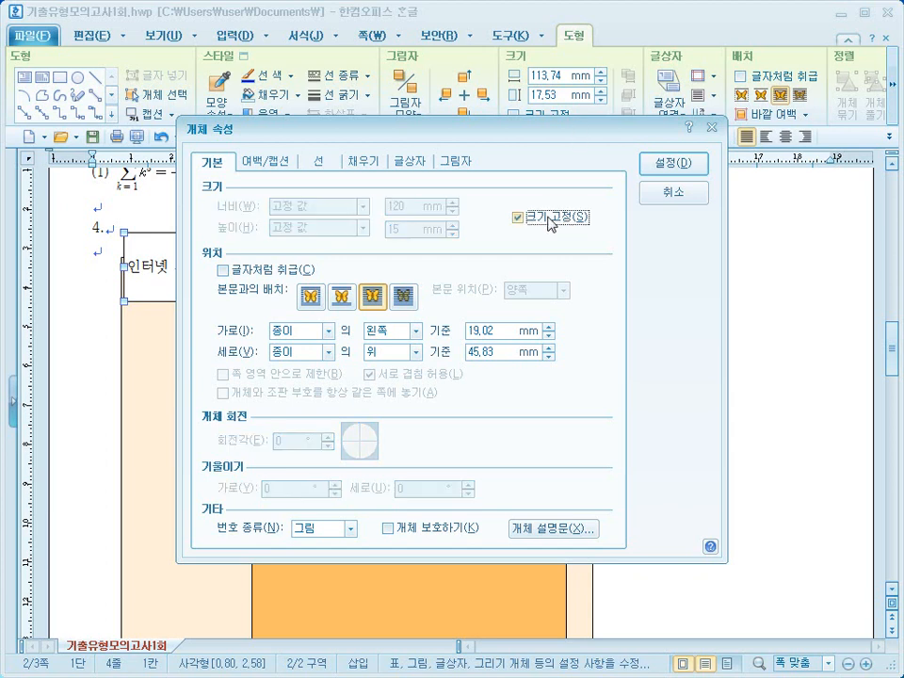
Fill the text box with a red face color and apply its object properties.
left_click(366, 163)
left_click(312, 248)
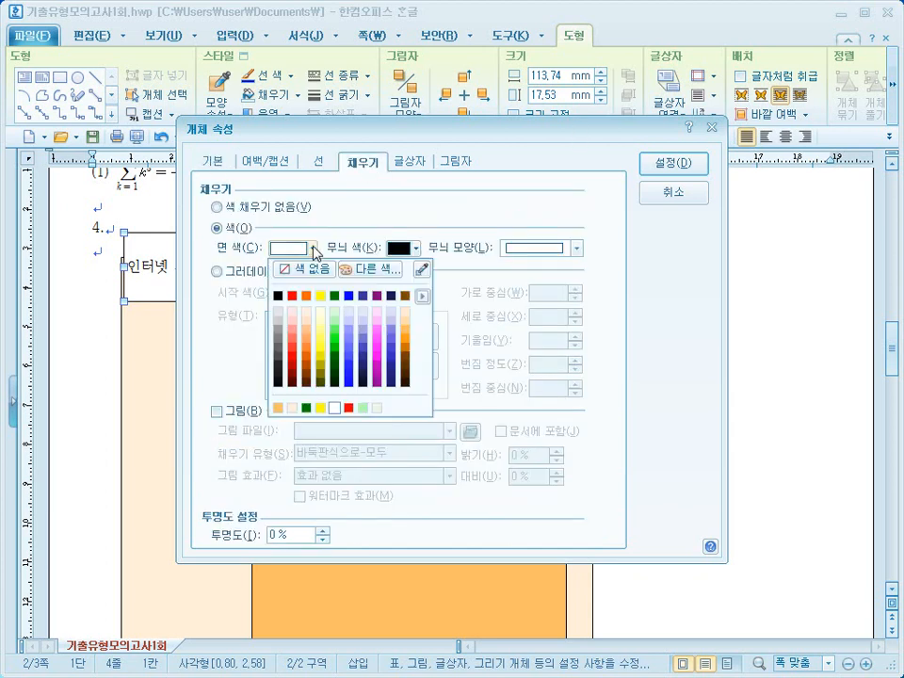
left_click(295, 296)
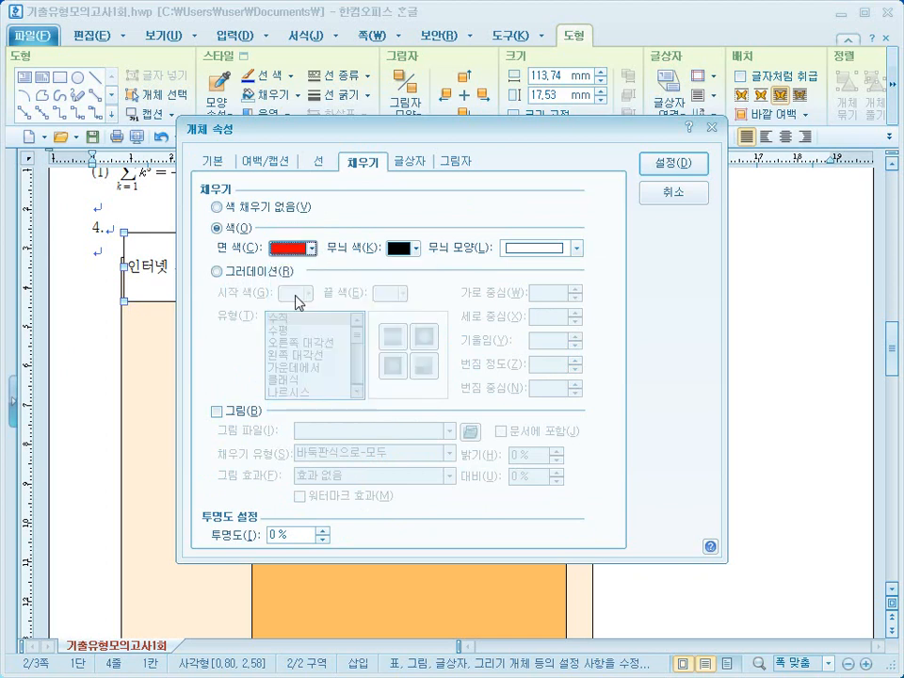
left_click(672, 164)
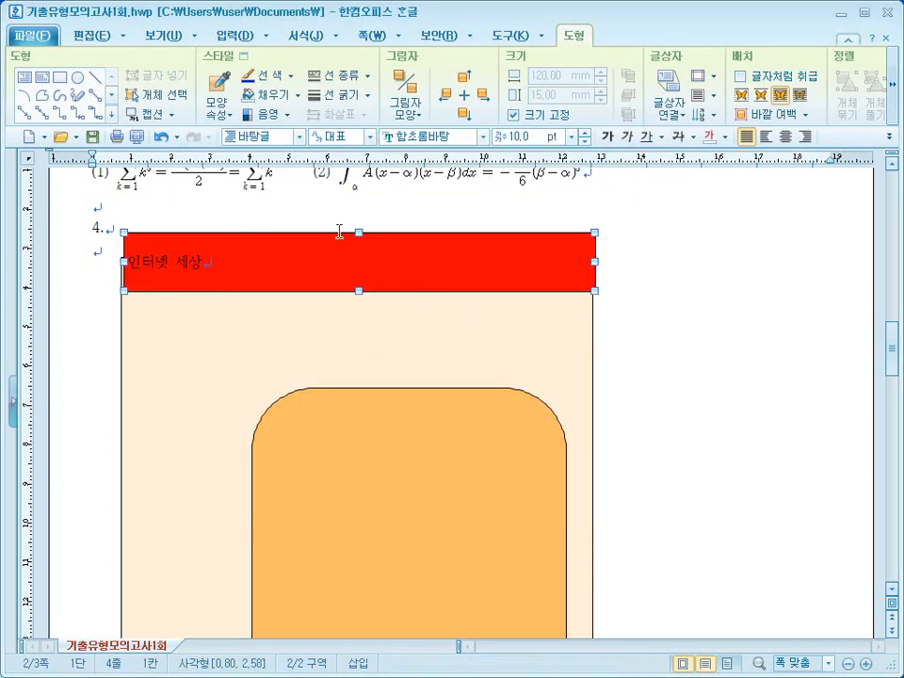
Format the text box's title in the 굴림 font at 26 pt.
left_click(486, 138)
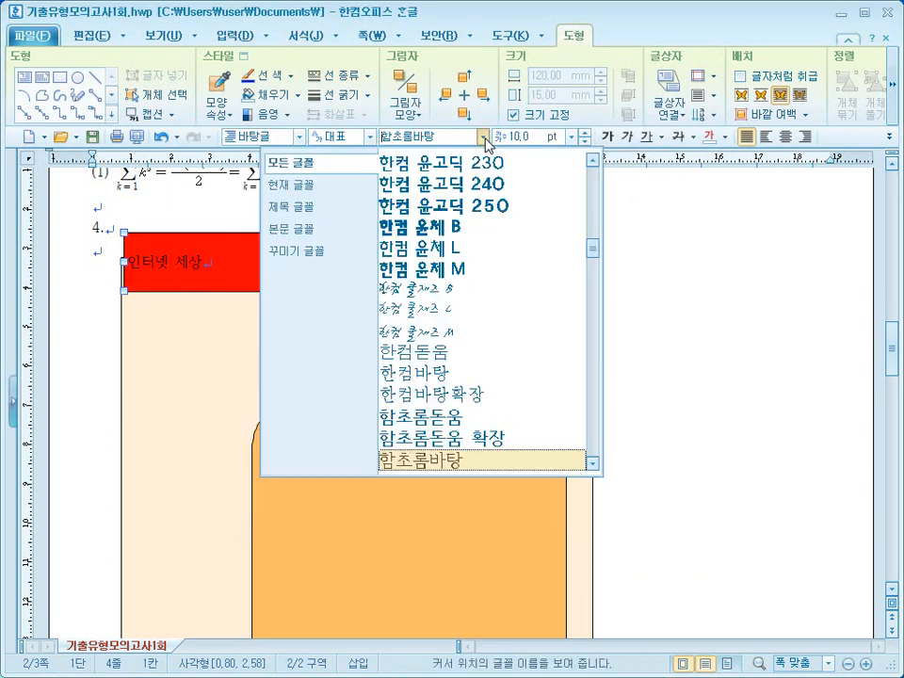
left_click_drag(591, 250, 594, 192)
left_click(512, 187)
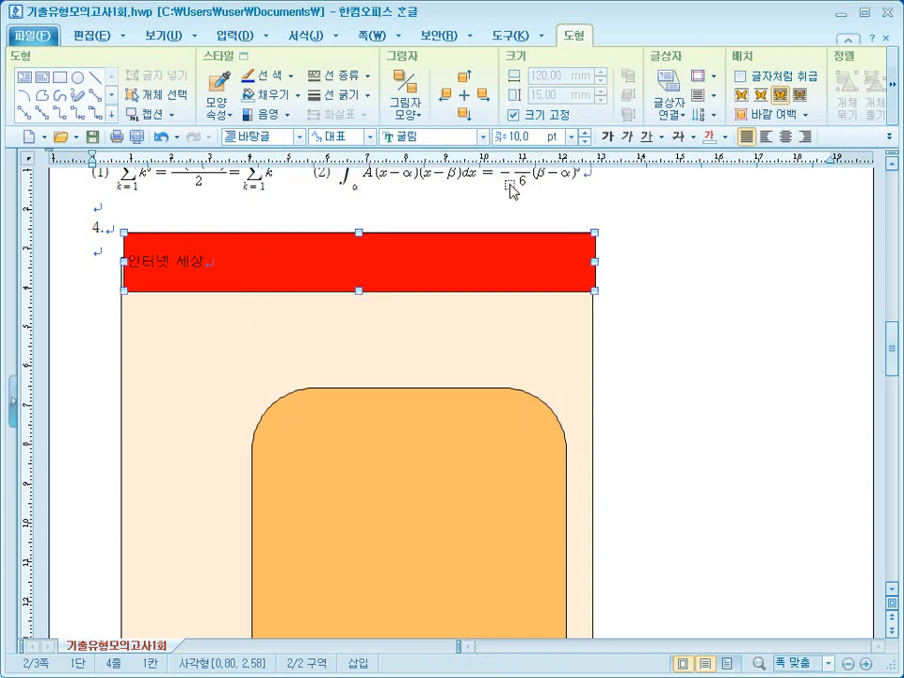
left_click(572, 136)
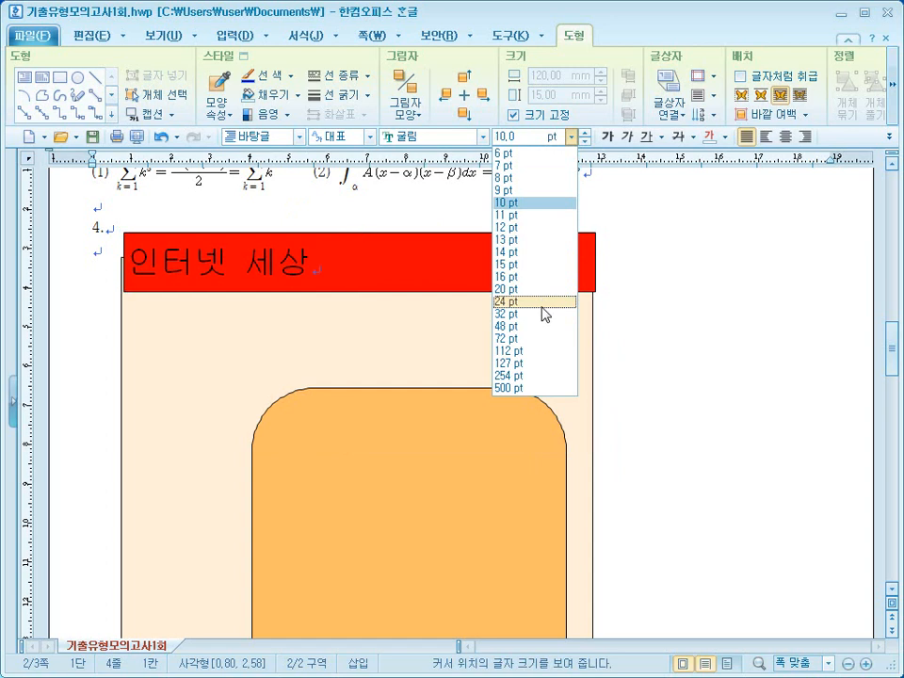
left_click(520, 136)
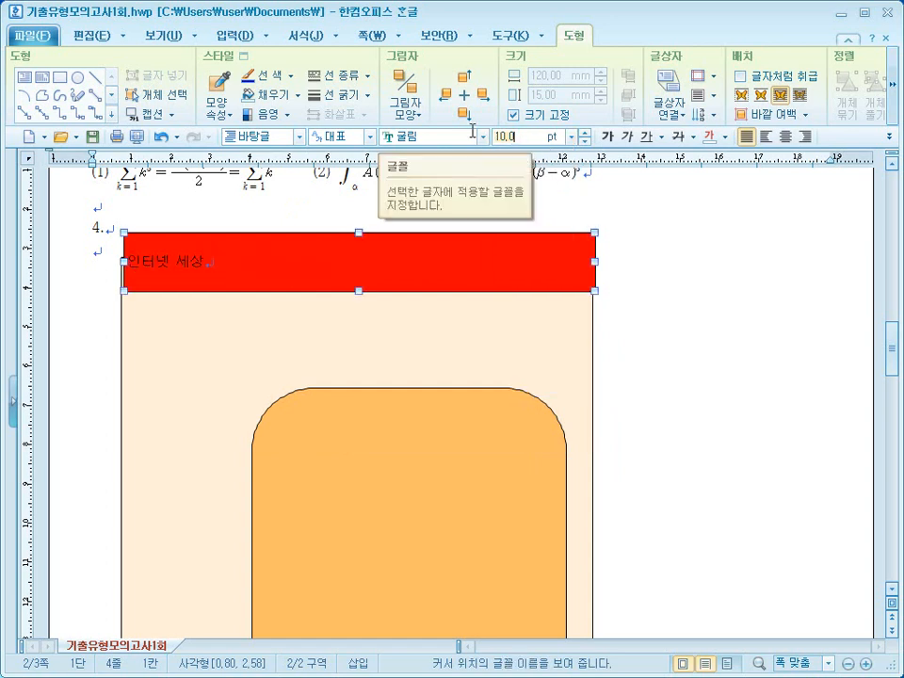
type("26")
key("Return")
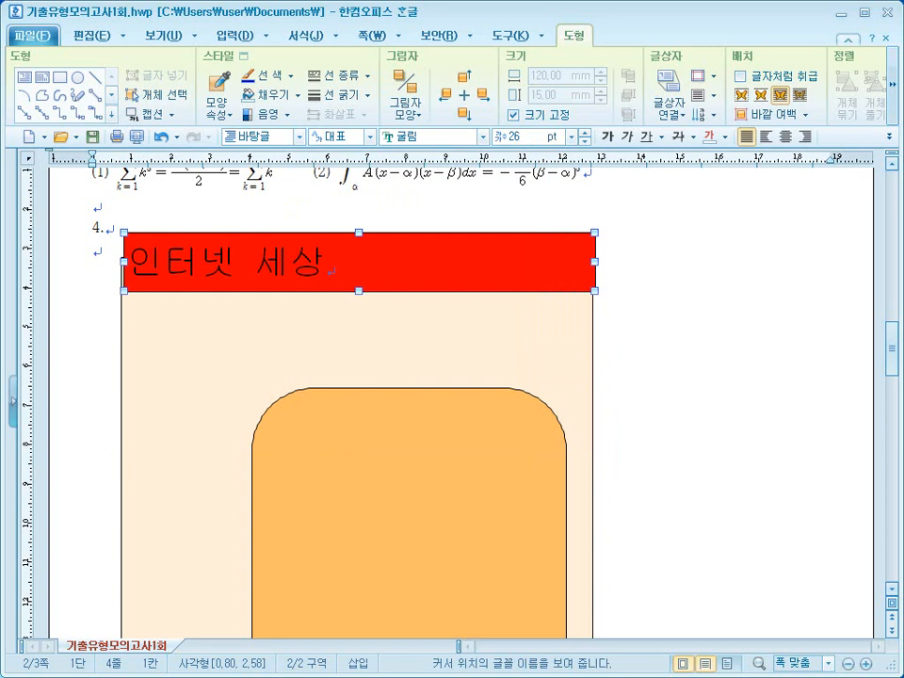
Center the title horizontally and vertically in the text box and color its text white.
left_click(785, 138)
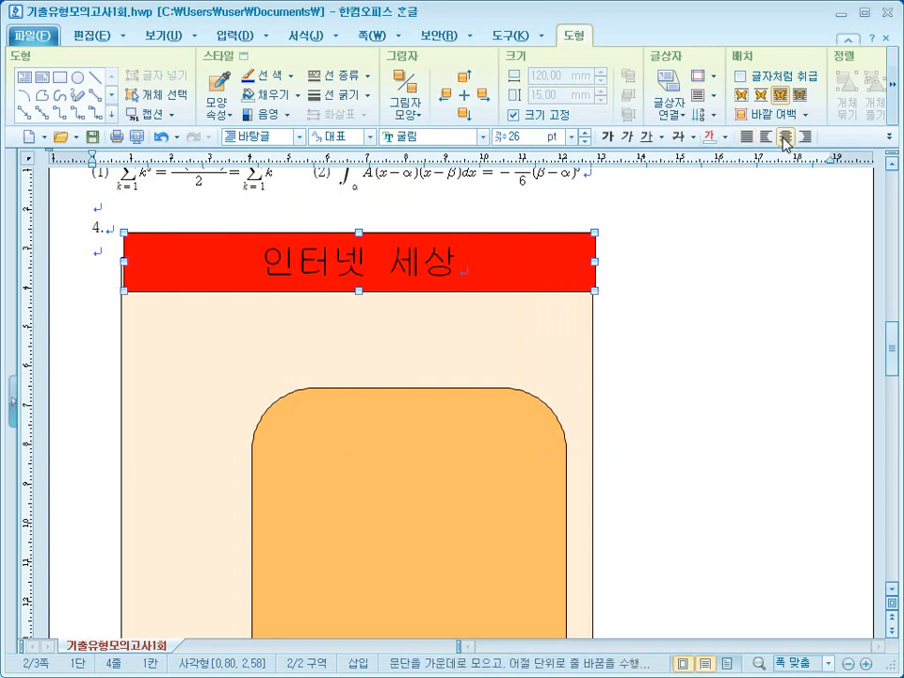
left_click(713, 98)
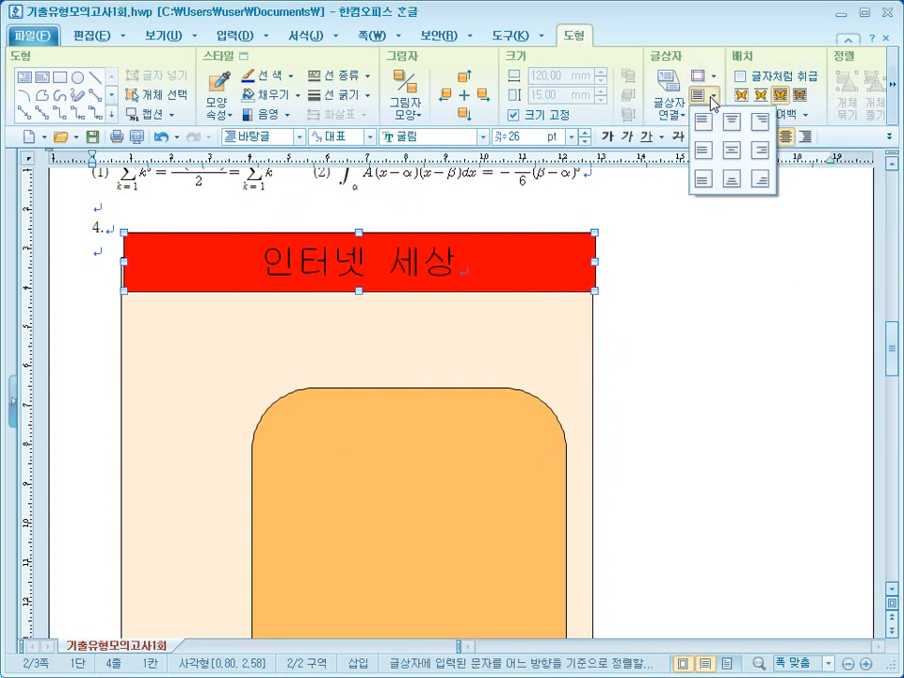
left_click(732, 152)
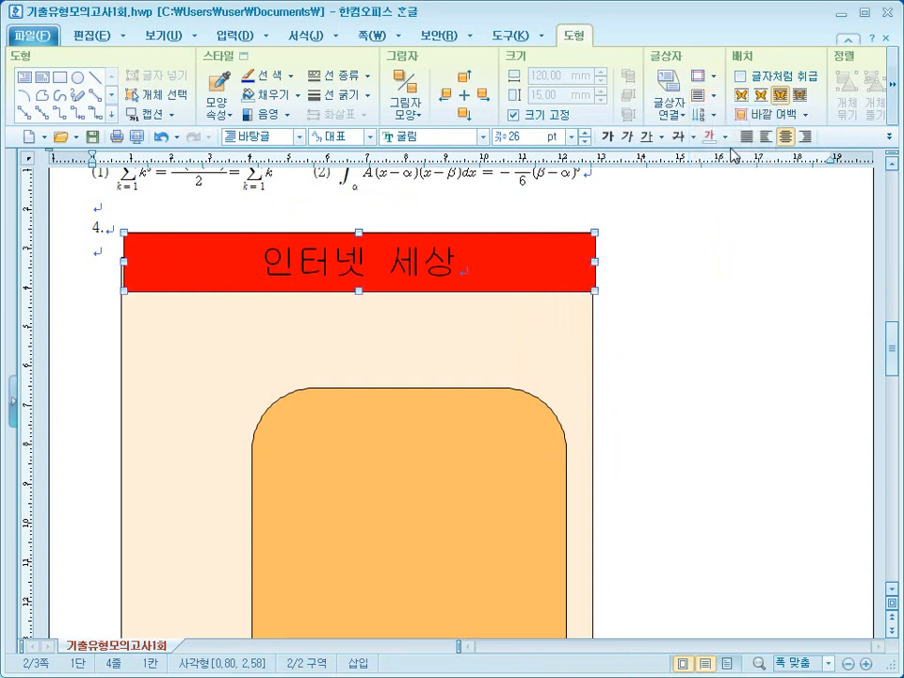
left_click(724, 139)
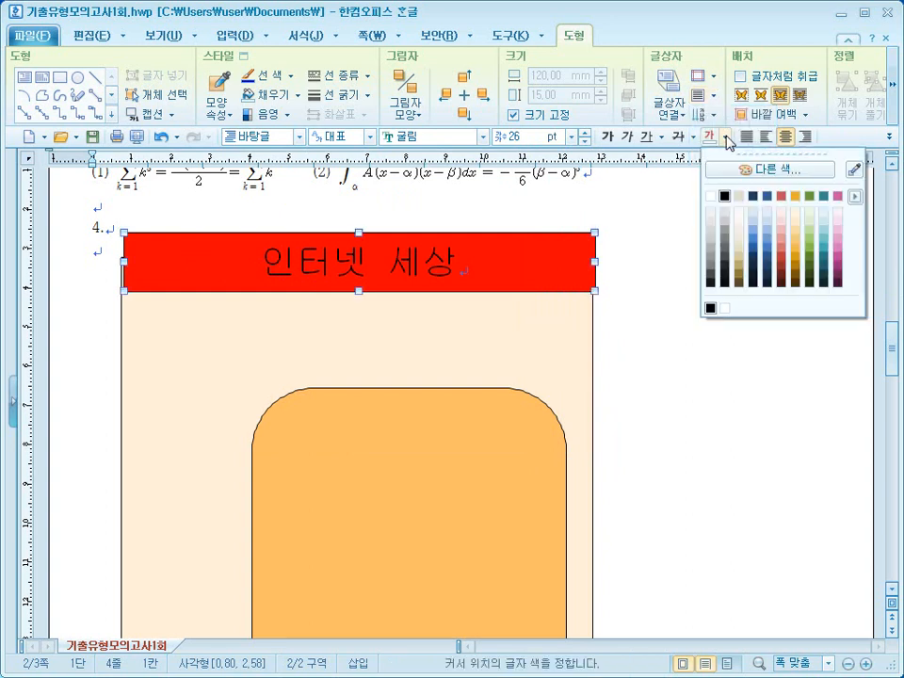
left_click(711, 196)
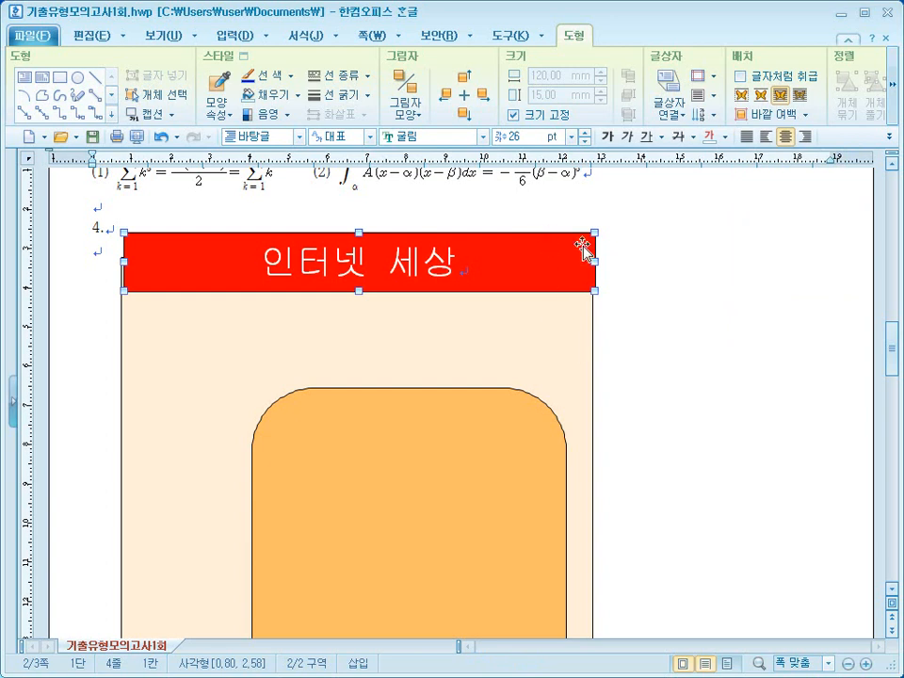
Set the red text box's corner curvature to semicircle (반원).
right_click(492, 254)
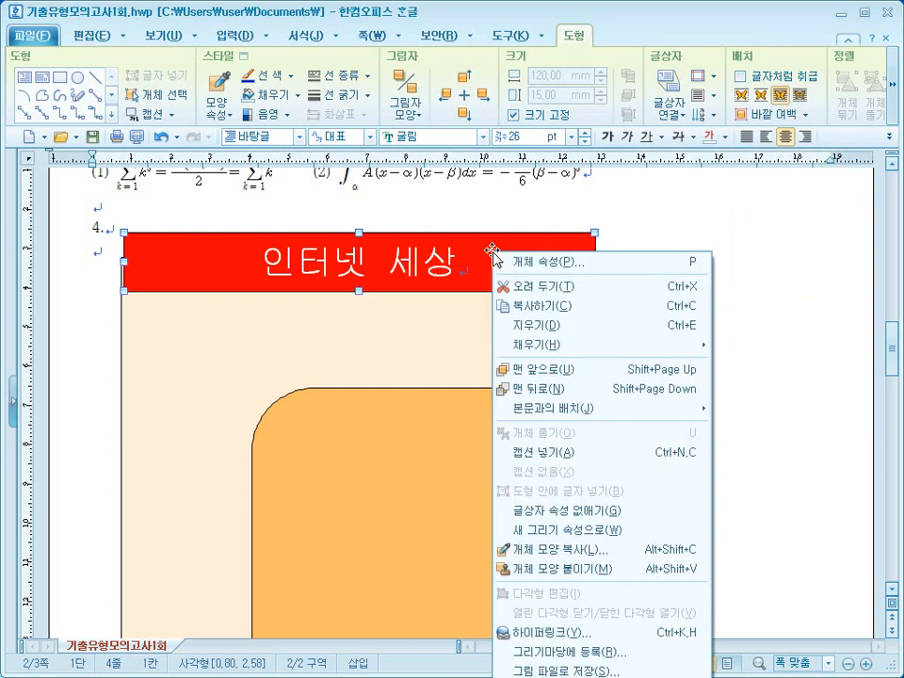
left_click(527, 263)
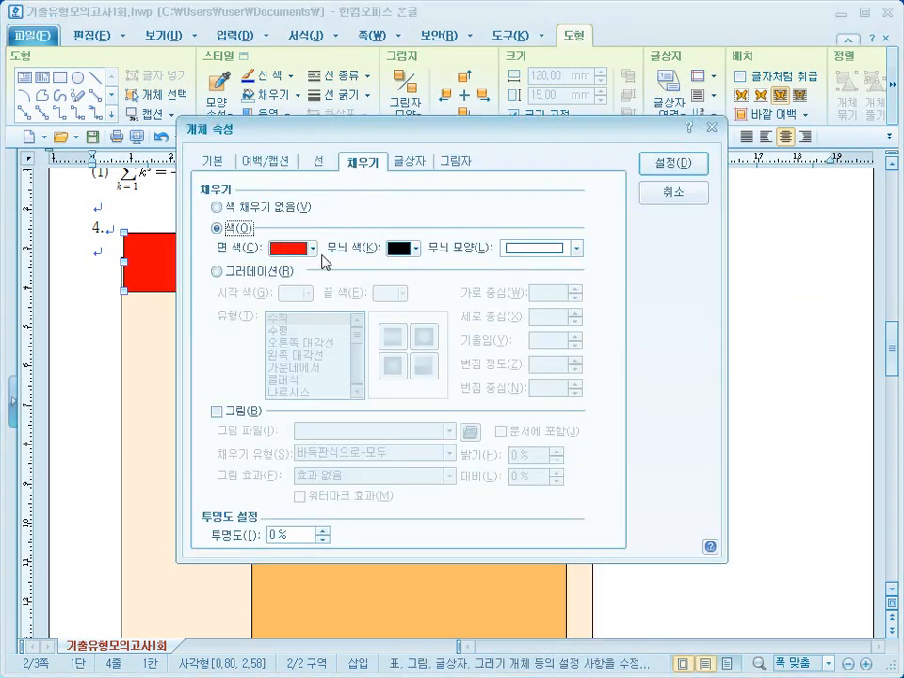
left_click(335, 164)
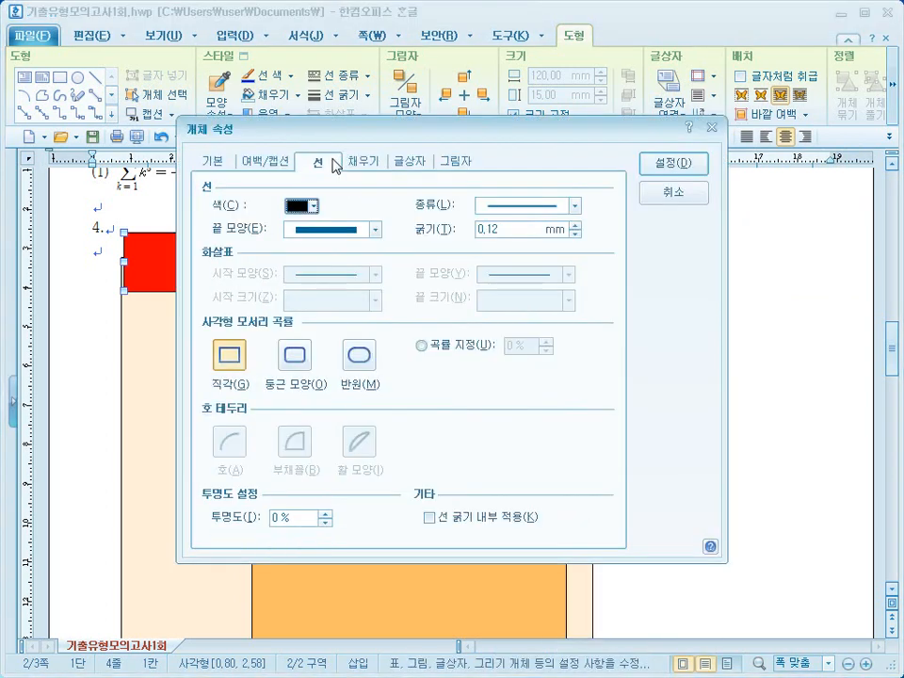
left_click(366, 363)
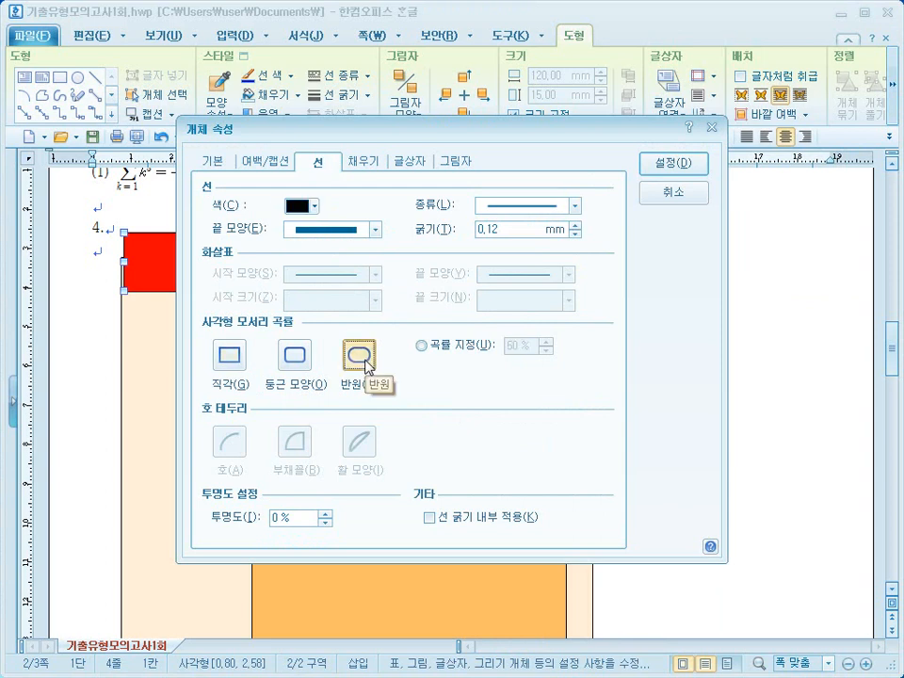
left_click(661, 166)
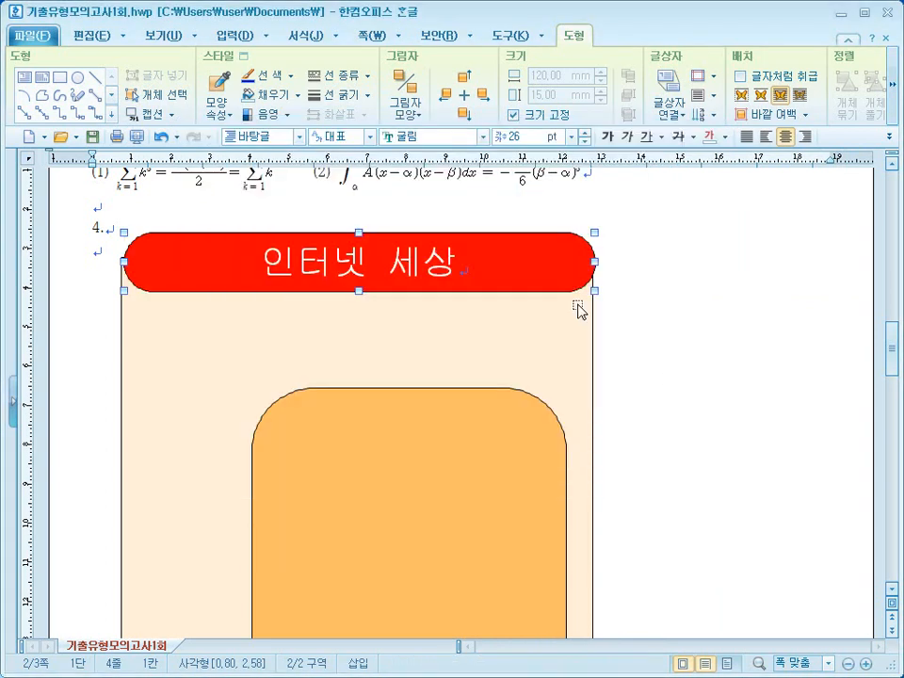
Nudge the red title box to line up with the peach rectangle's side edges, and deselect it.
left_click(705, 335)
left_click(560, 292)
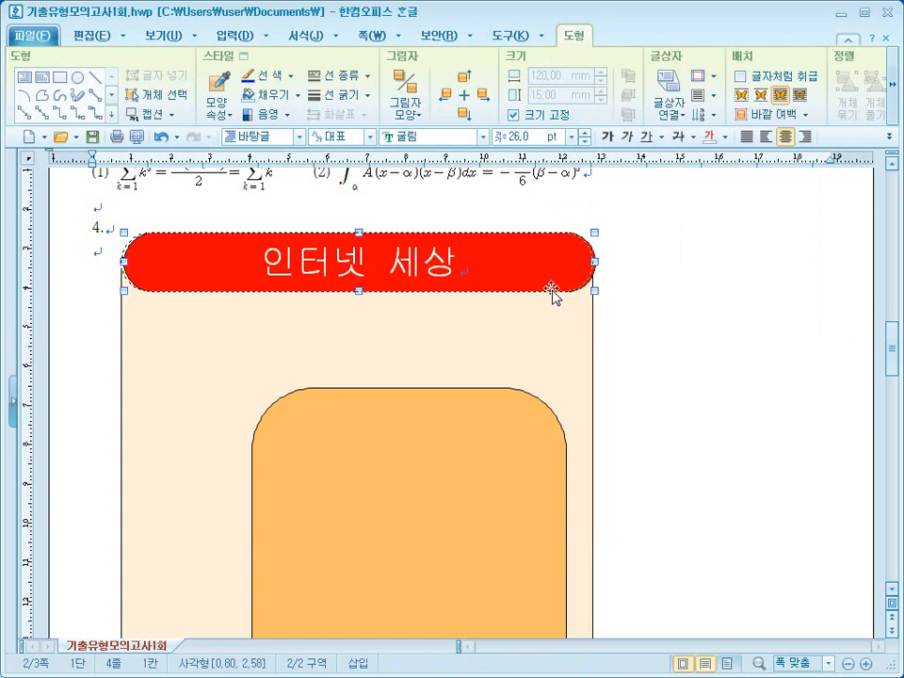
left_click(660, 327)
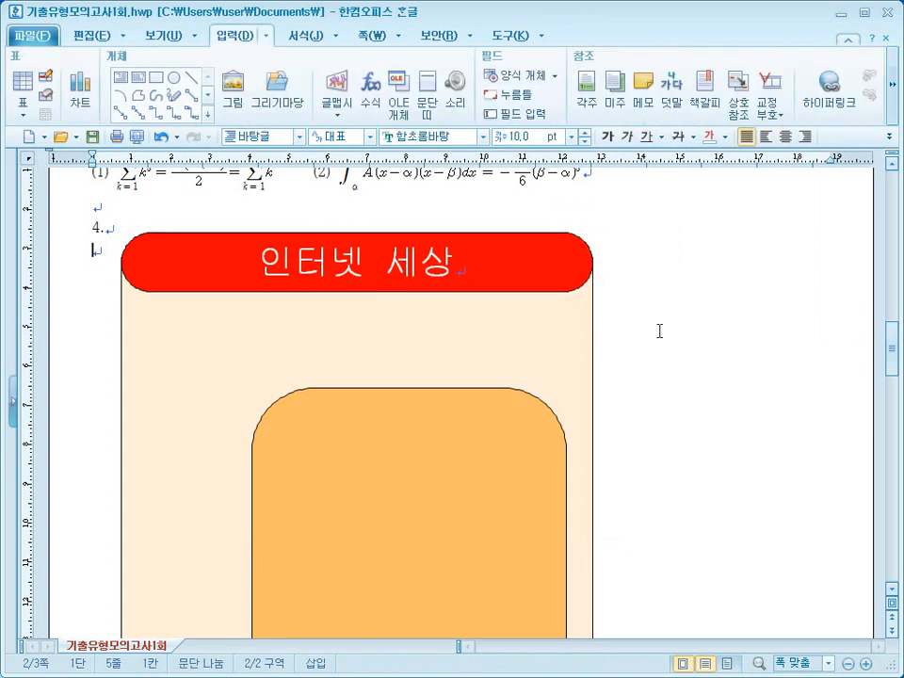
Insert the 로고1 picture from the ITQ Picture folder below the red title box, about 63 mm wide and 21 mm high.
scroll(660, 330, "down", 3)
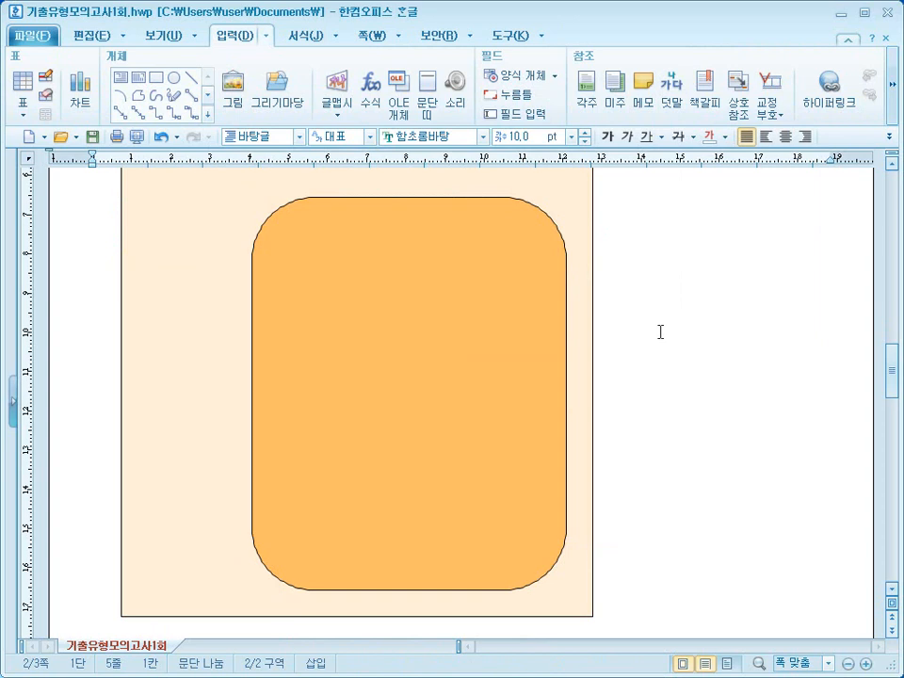
scroll(660, 331, "up", 2)
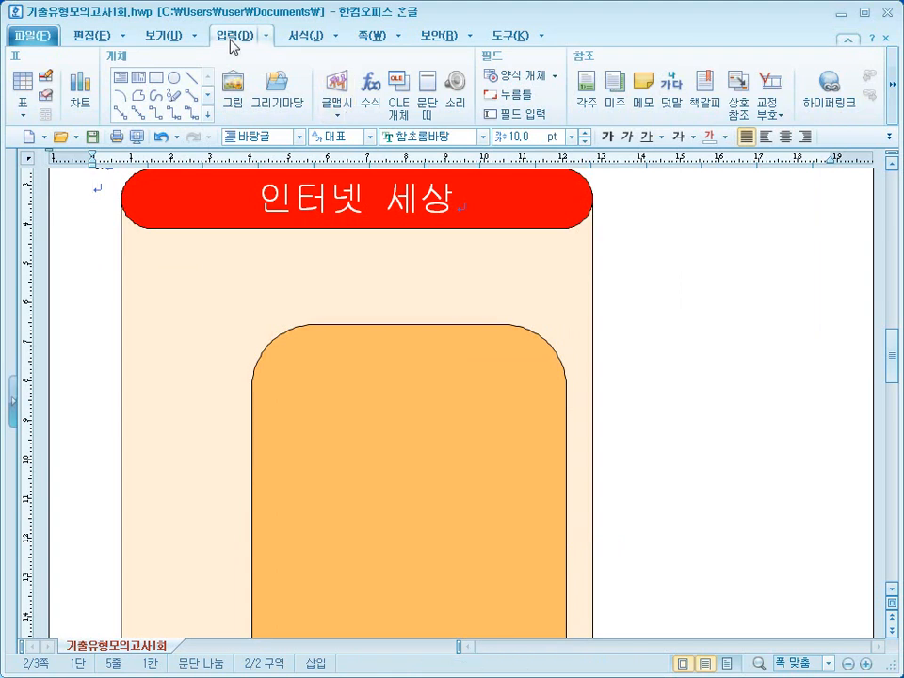
left_click(235, 86)
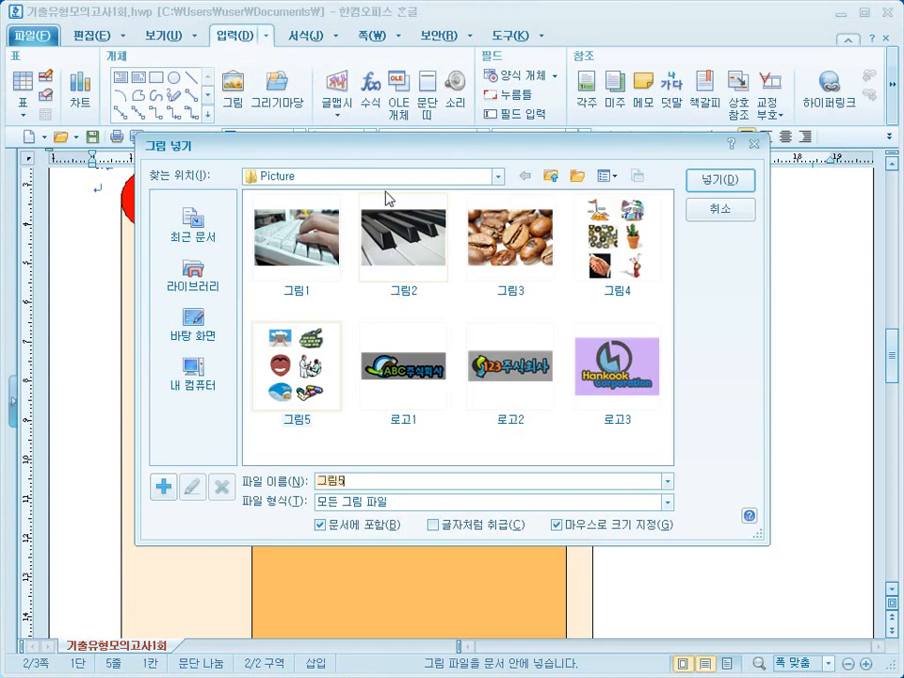
left_click(428, 182)
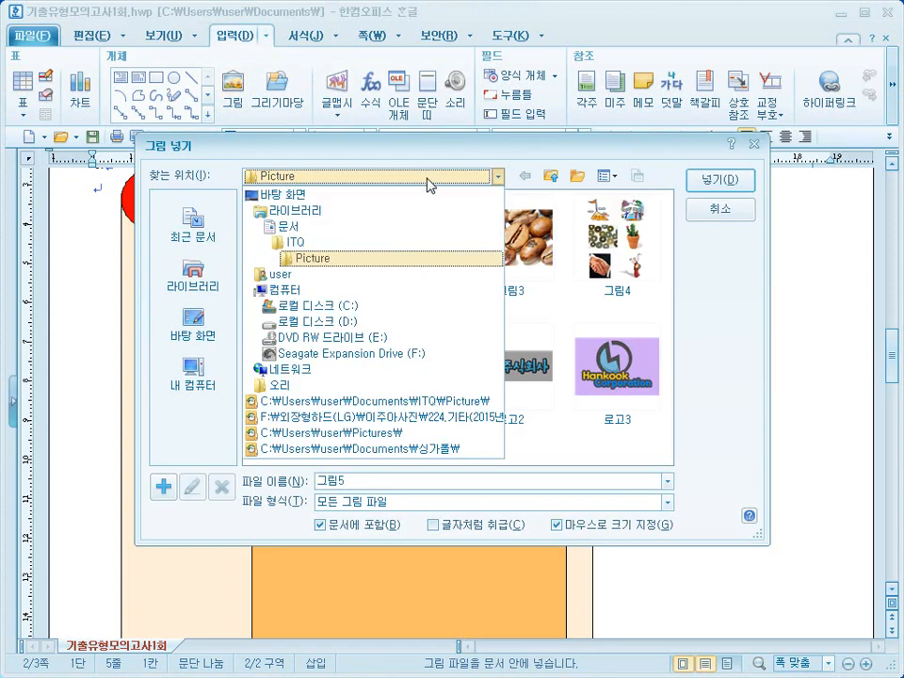
left_click(333, 257)
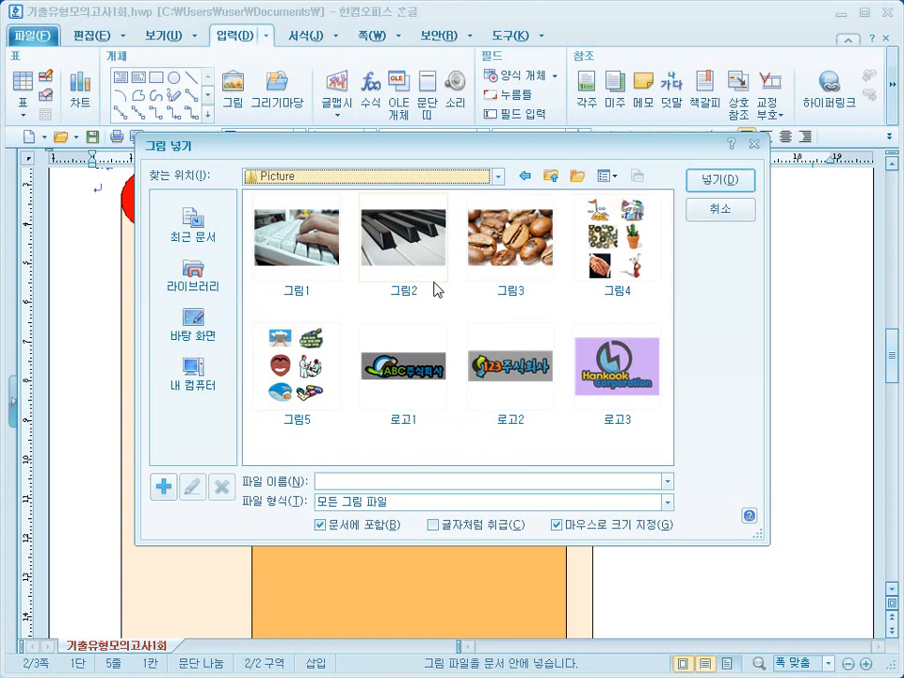
left_click(401, 388)
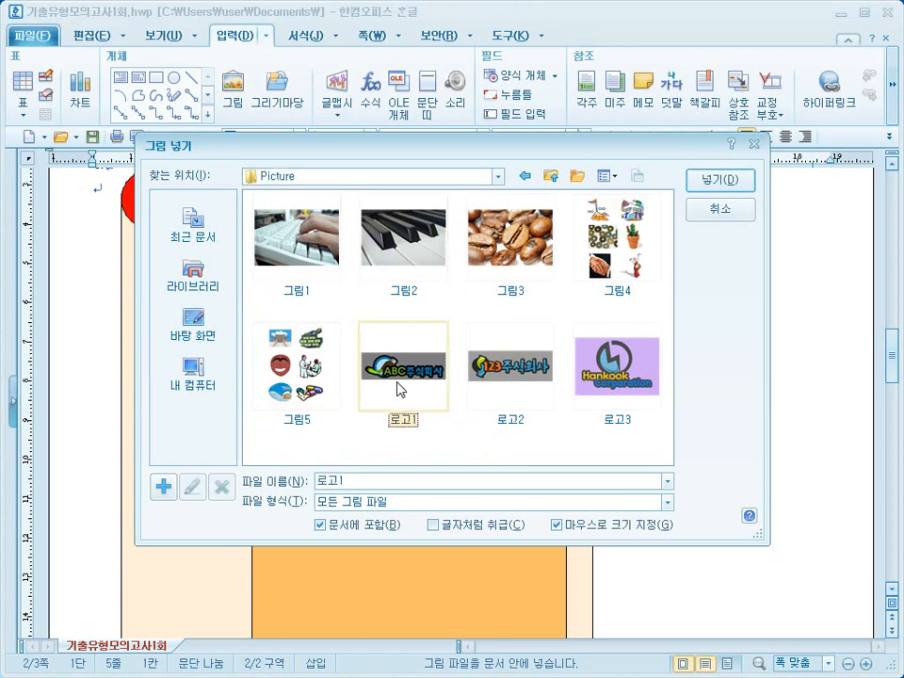
left_click(717, 179)
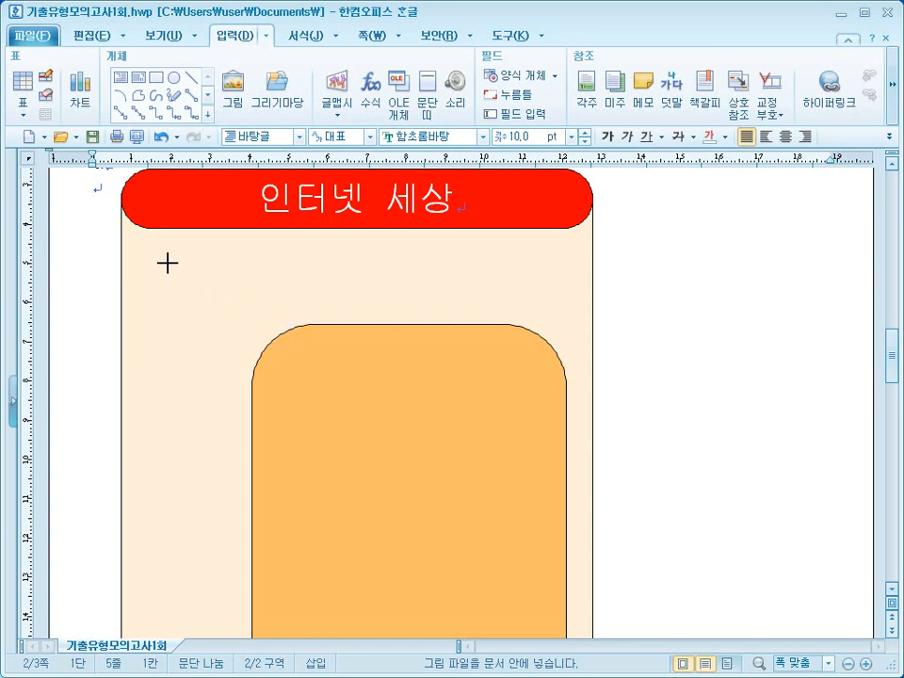
left_click_drag(170, 261, 236, 344)
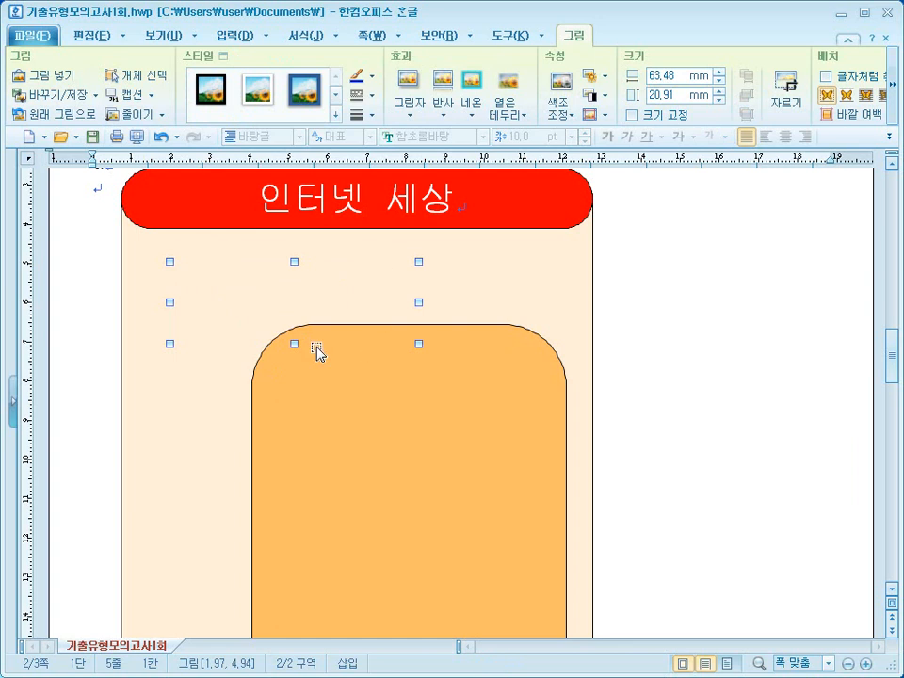
Set the logo picture to 35 mm wide and 30 mm high with fixed size, and place it in front of the text.
right_click(318, 291)
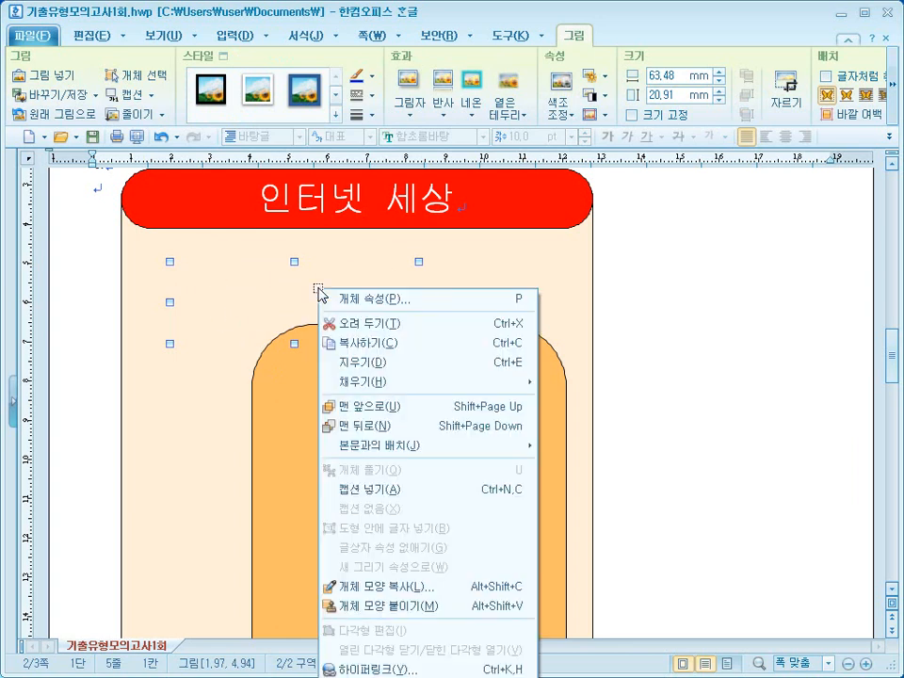
left_click(361, 301)
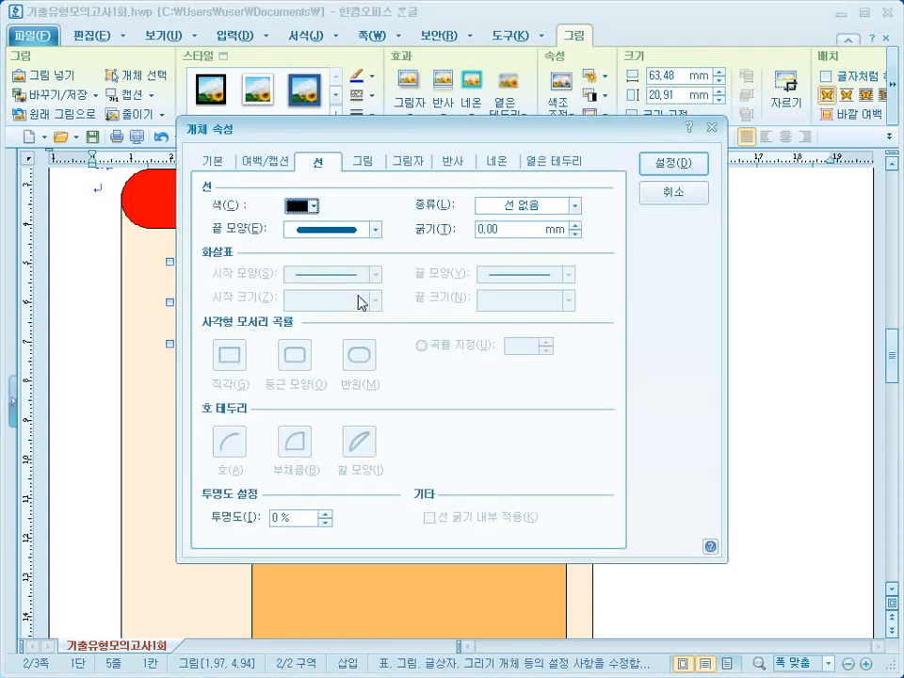
left_click(212, 168)
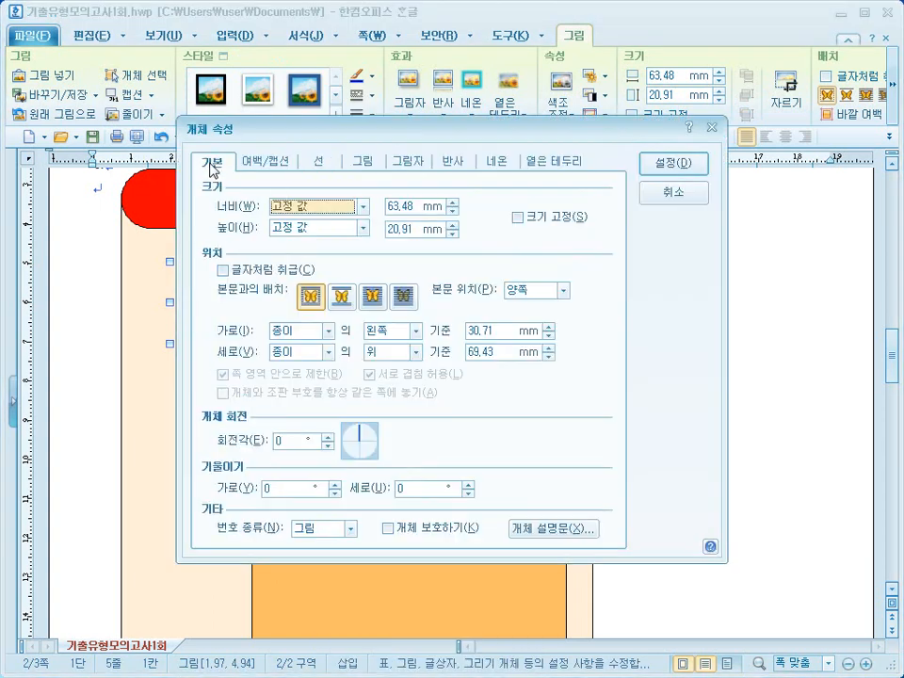
left_click(385, 206)
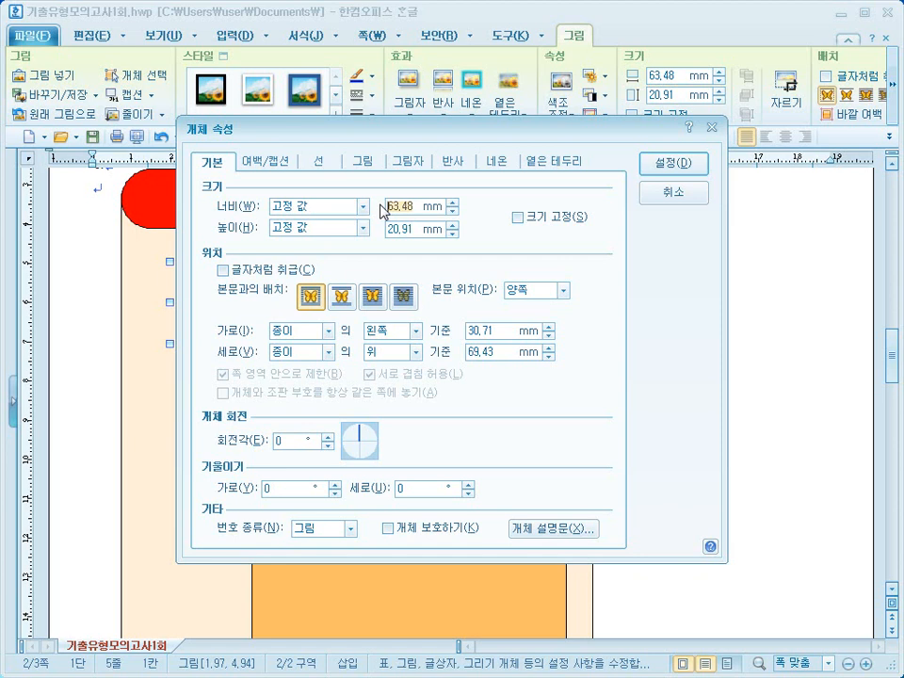
type("35")
key("Tab")
key("Tab")
type("30")
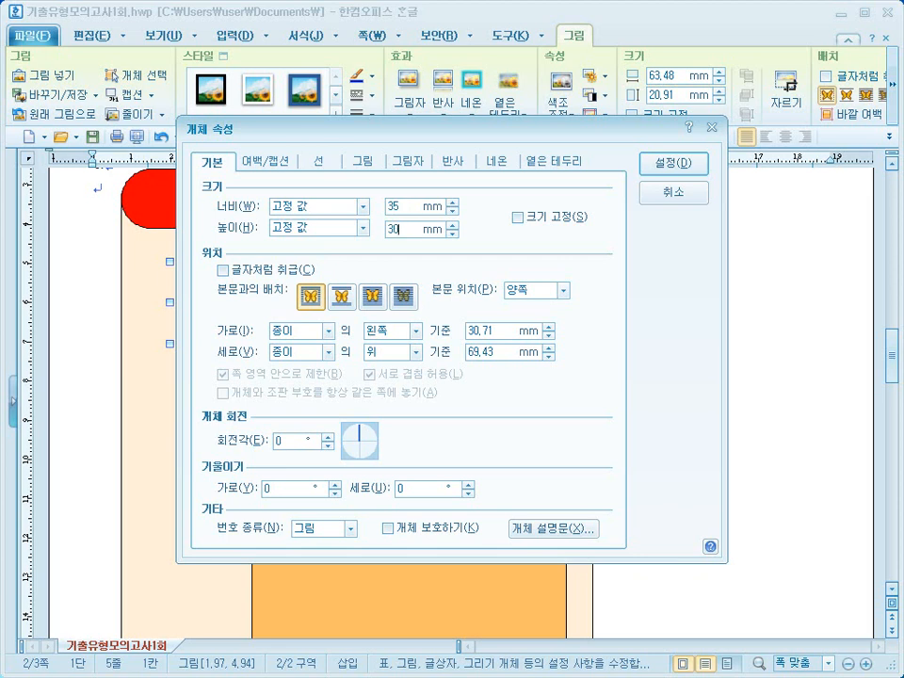
left_click(519, 217)
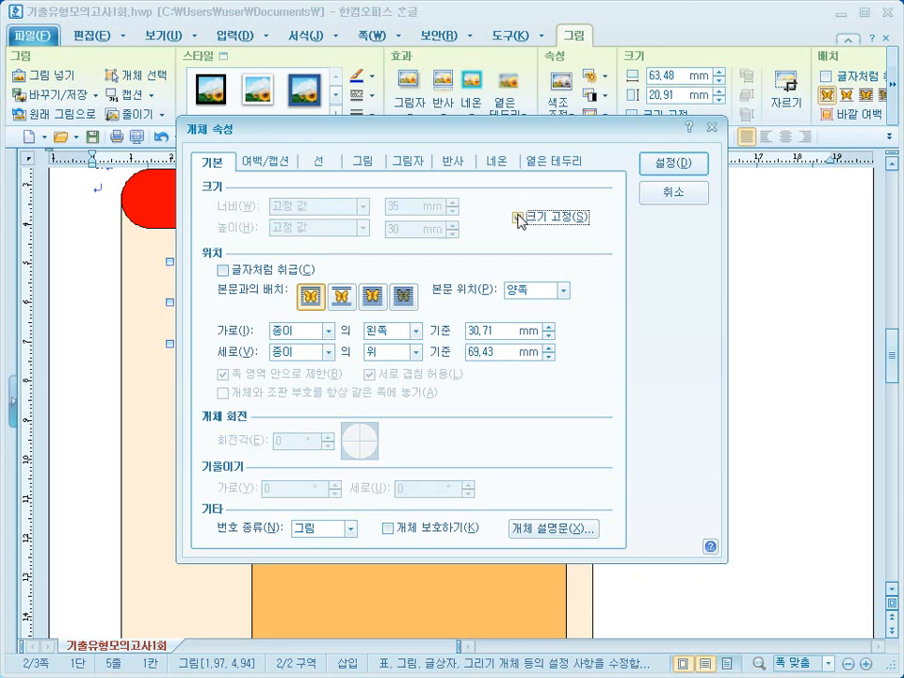
left_click_drag(466, 137, 526, 137)
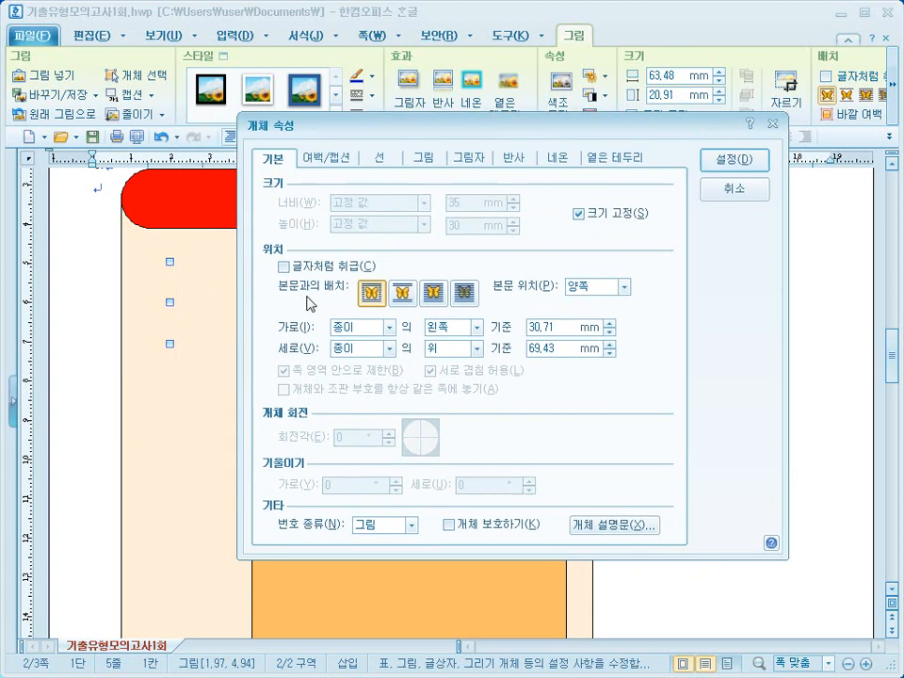
left_click(433, 296)
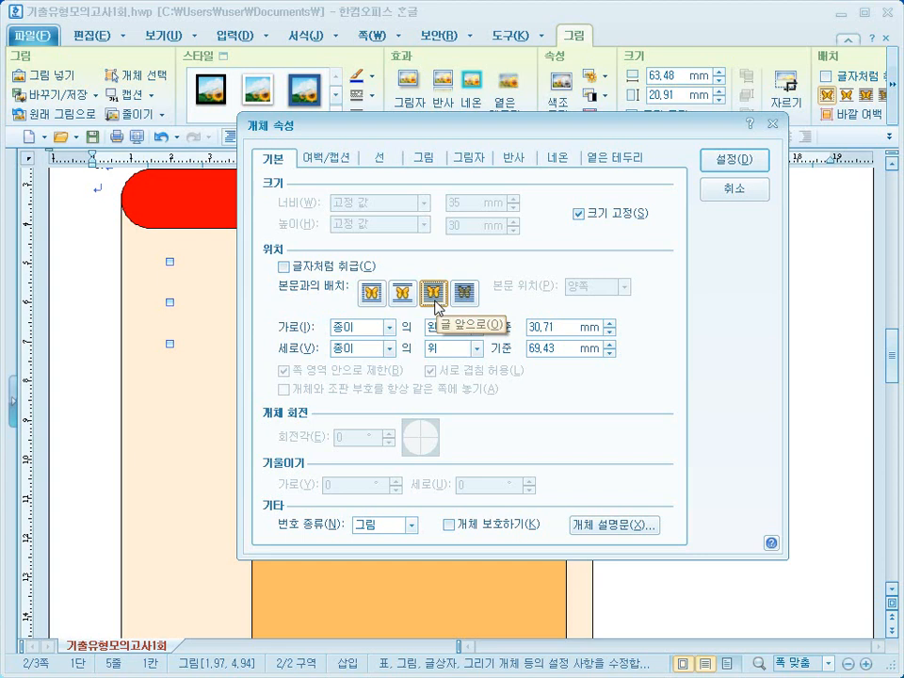
Apply the grayscale (회색조) picture effect to the logo and shift it slightly over the orange rectangle's upper corner.
left_click(426, 158)
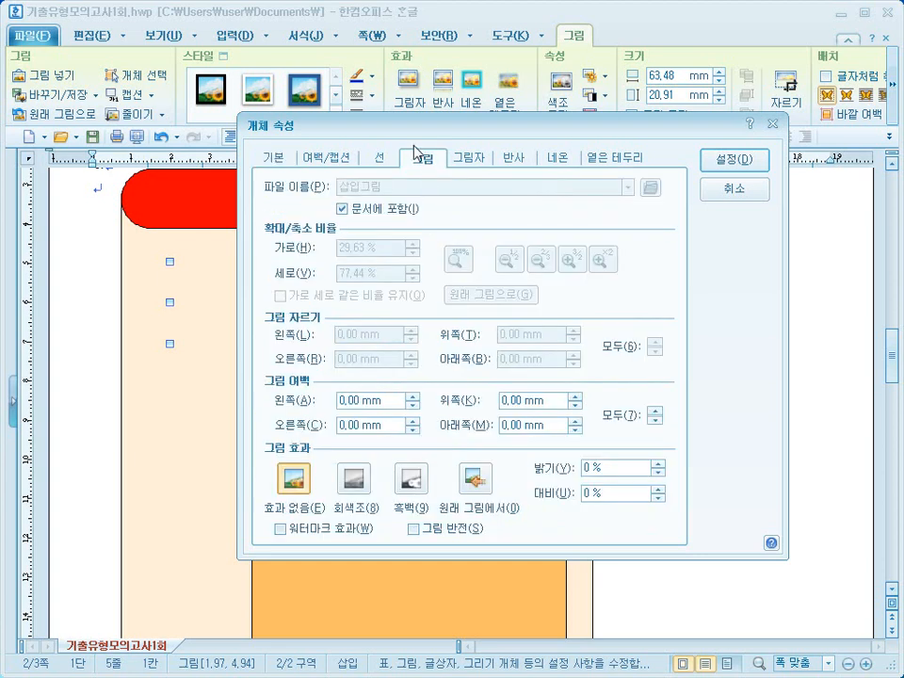
left_click(356, 481)
left_click(355, 481)
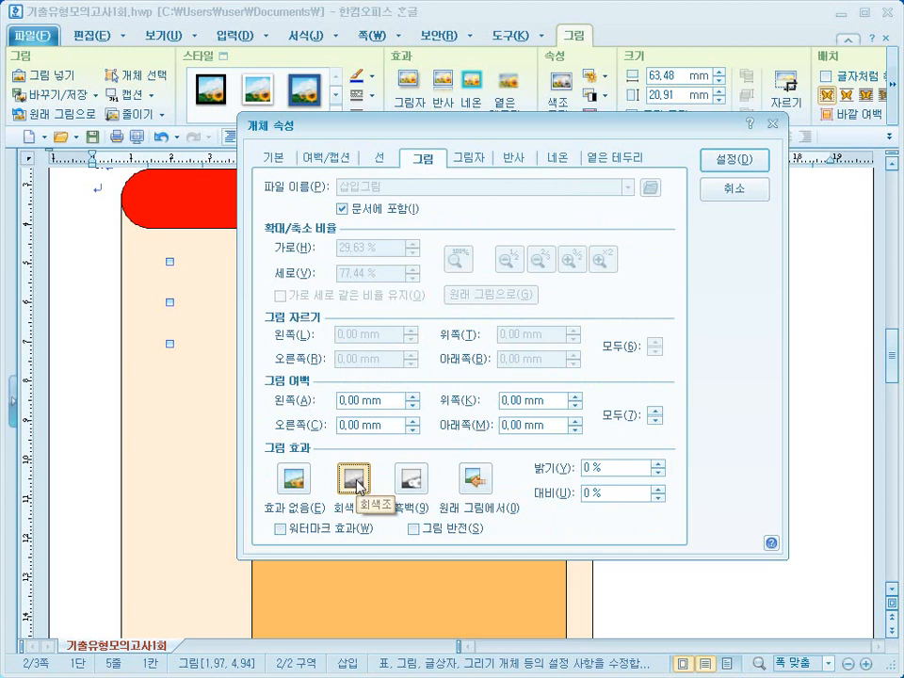
left_click(721, 157)
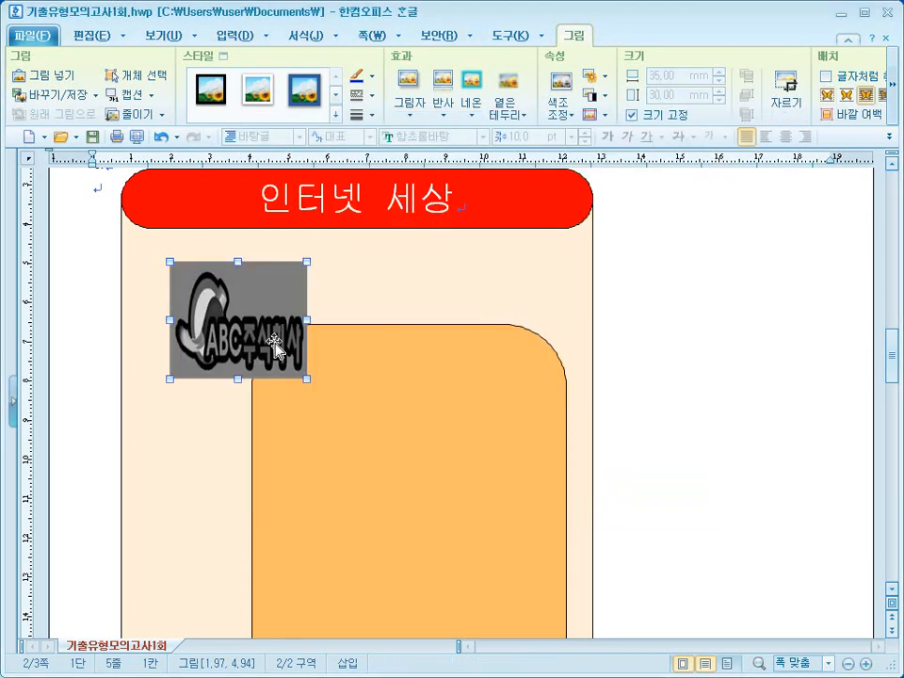
mouse_move(274, 347)
left_mouse_down()
mouse_move(283, 351)
mouse_move(266, 351)
left_mouse_up()
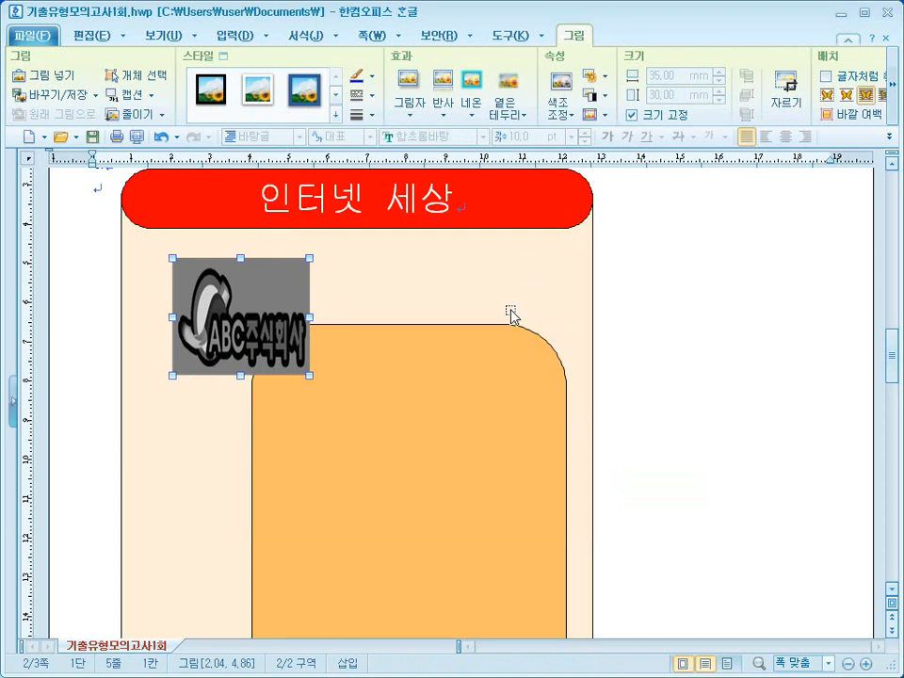
Start a new 글맵시 word-art object with the text "캠페인" in the 궁서 font.
left_click(266, 35)
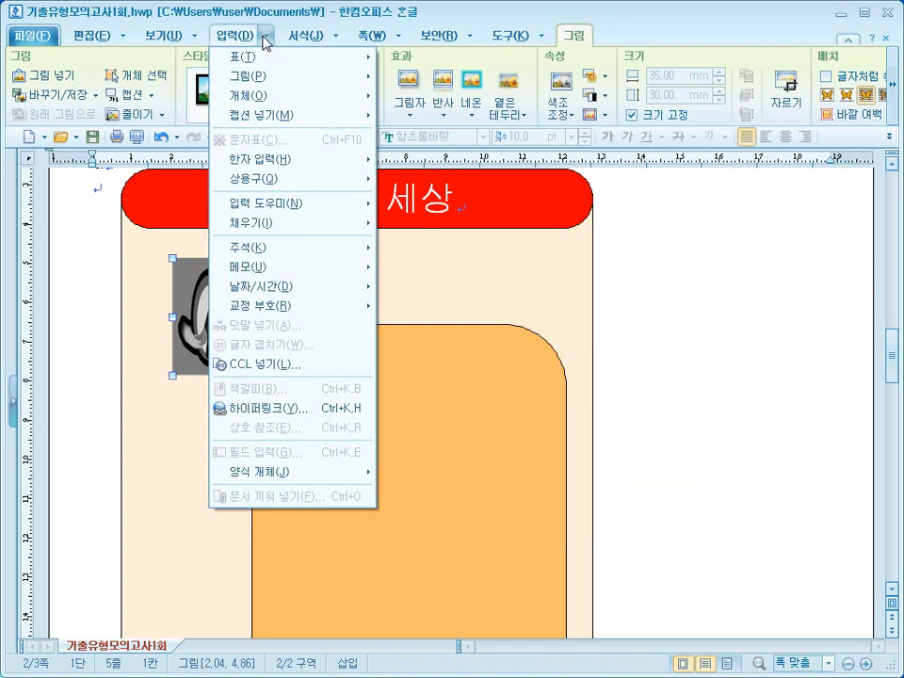
mouse_move(282, 100)
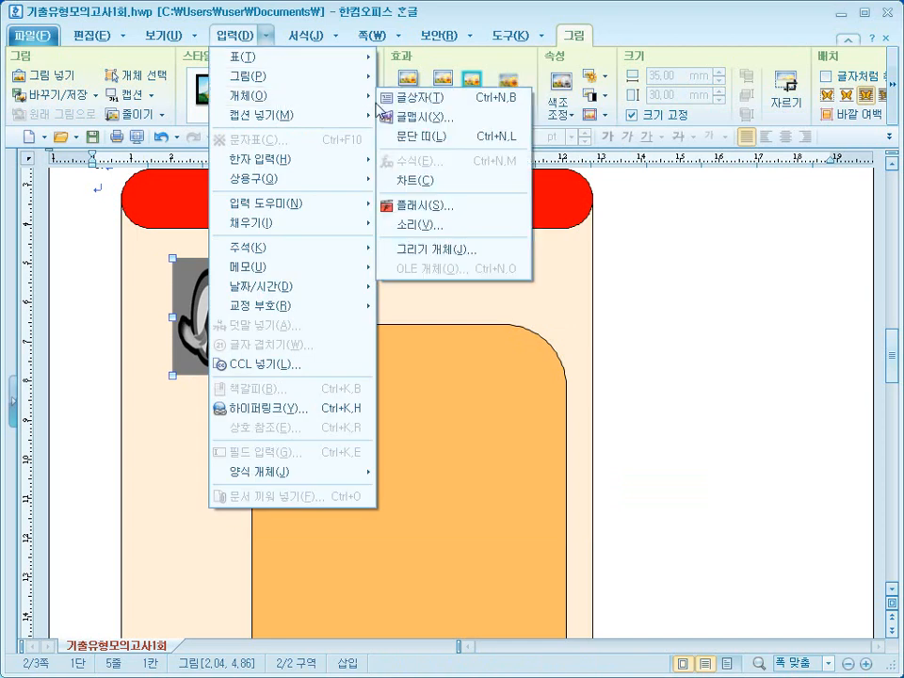
left_click(411, 122)
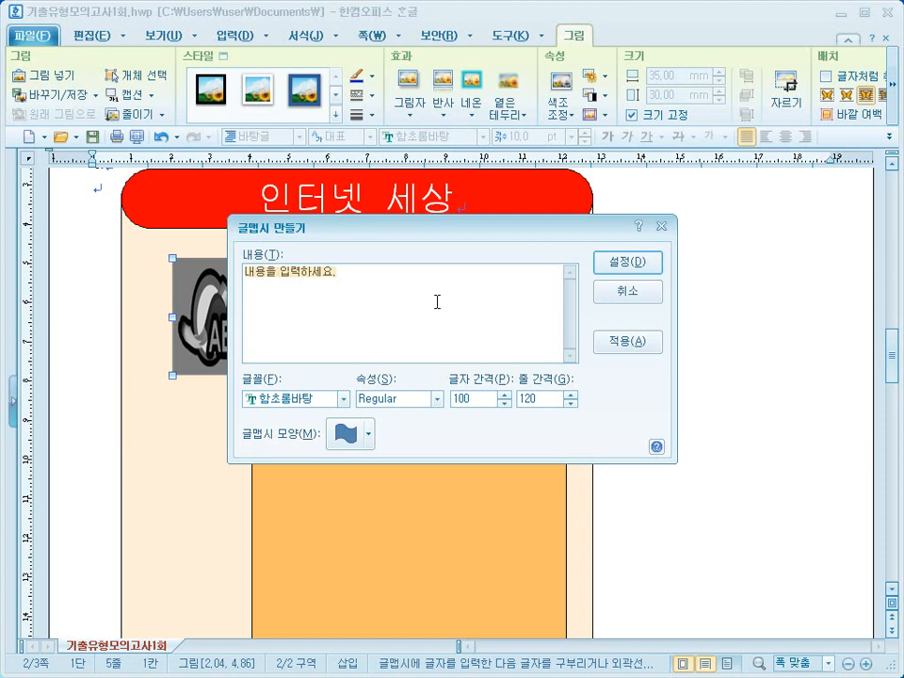
type("캠페인")
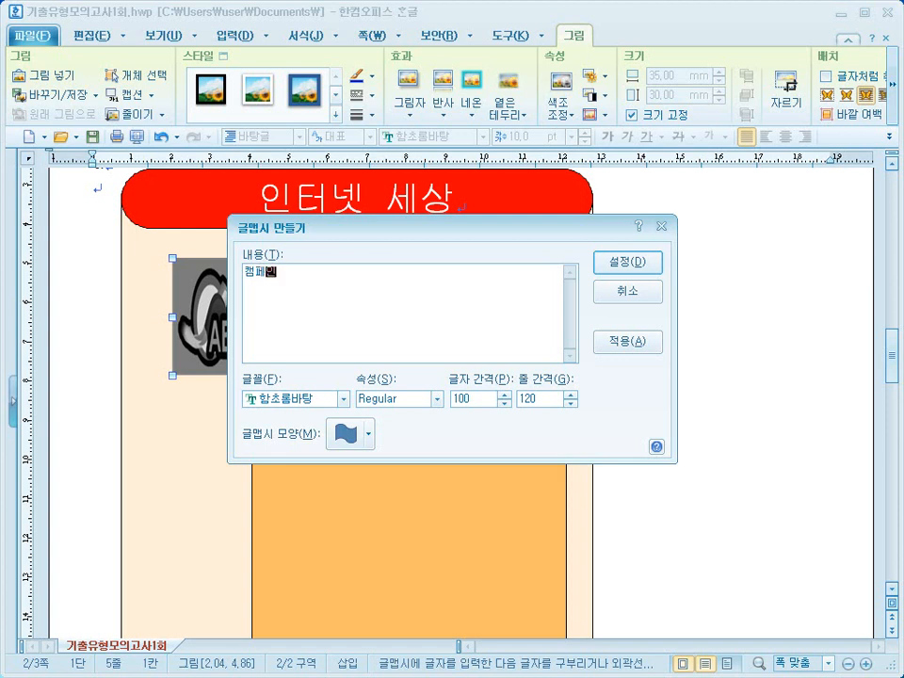
left_click(345, 400)
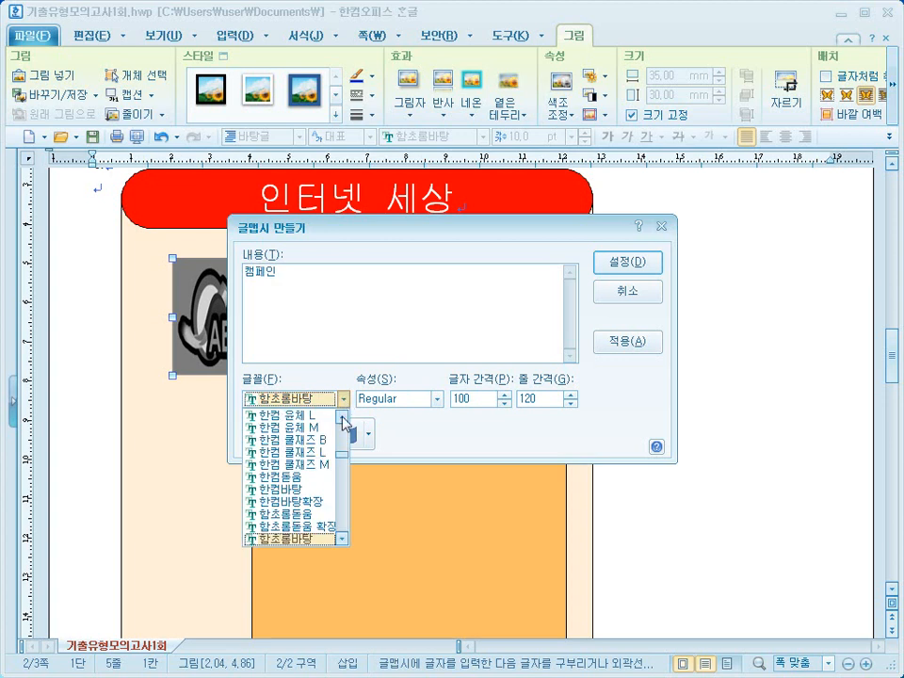
left_click_drag(348, 432, 347, 425)
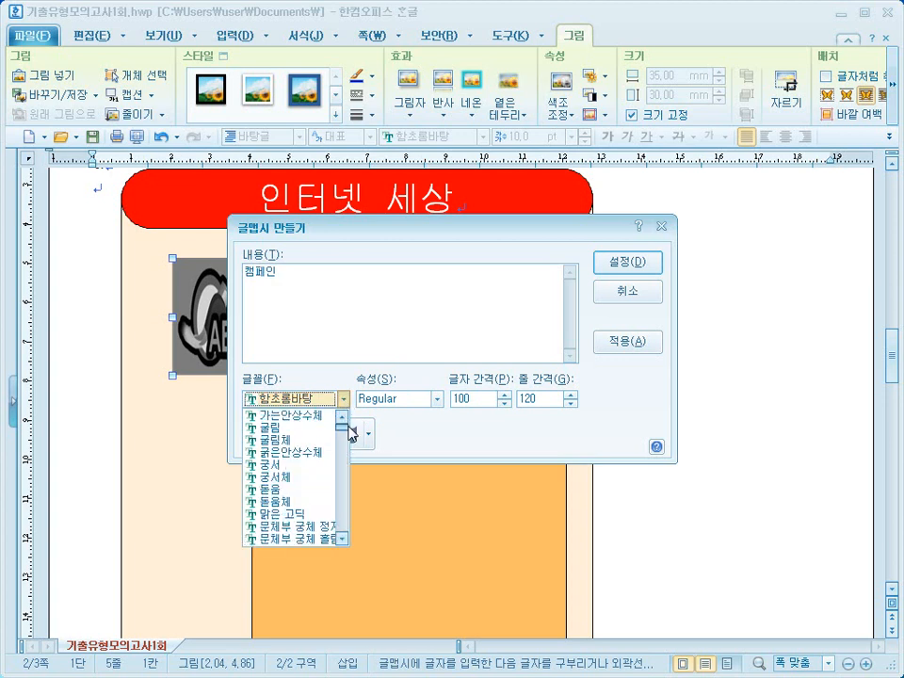
left_click(301, 465)
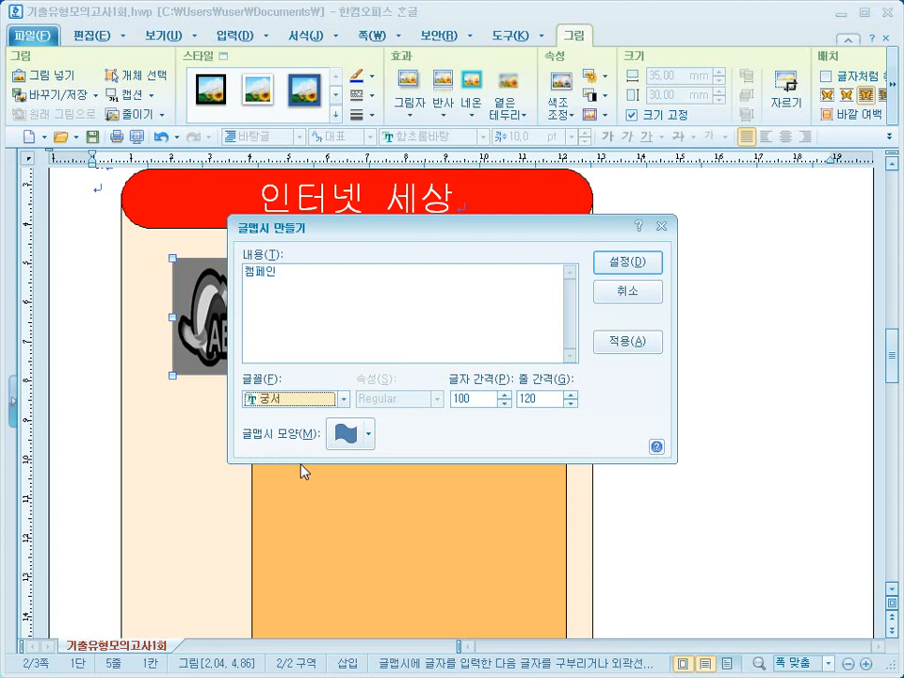
Give the "캠페인" word art the downward-pointing chevron shape and insert it into the document.
left_click(366, 439)
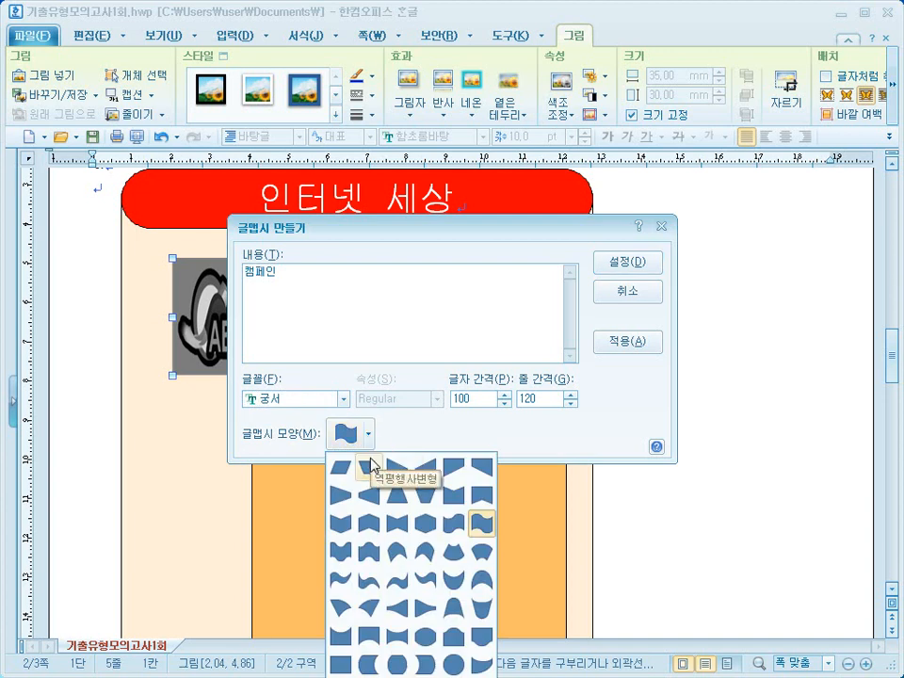
left_click(339, 526)
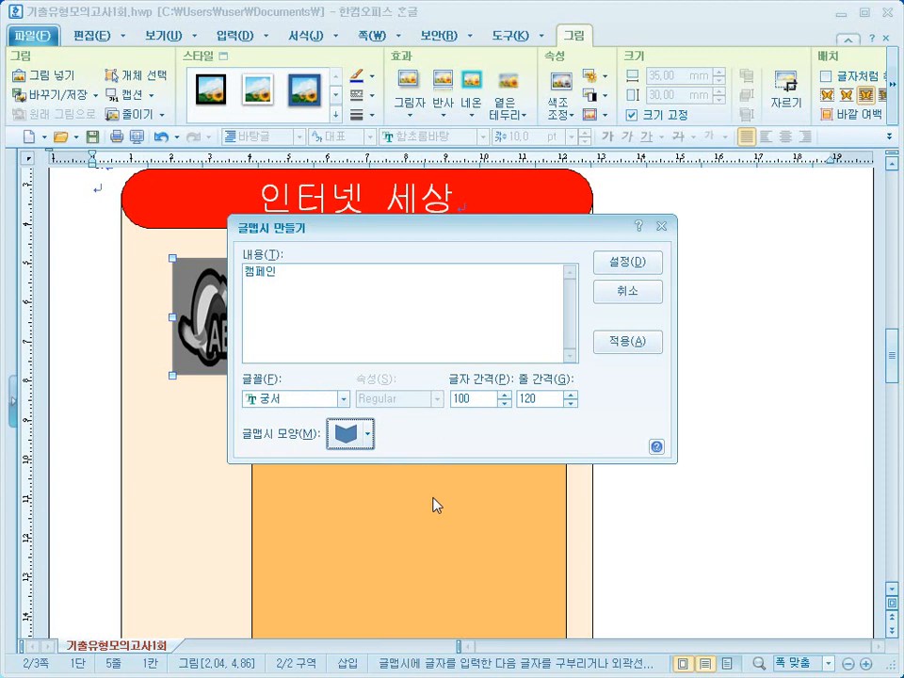
left_click(631, 265)
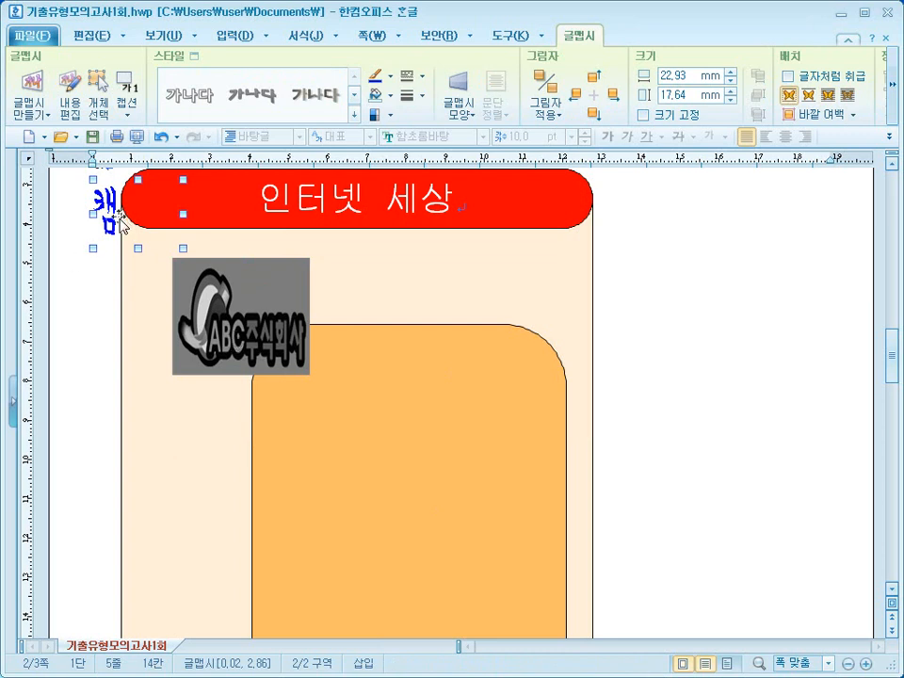
Set the "캠페인" word art to 50 mm wide and 40 mm high with fixed size, and place it in front of the text.
right_click(122, 219)
left_click(165, 225)
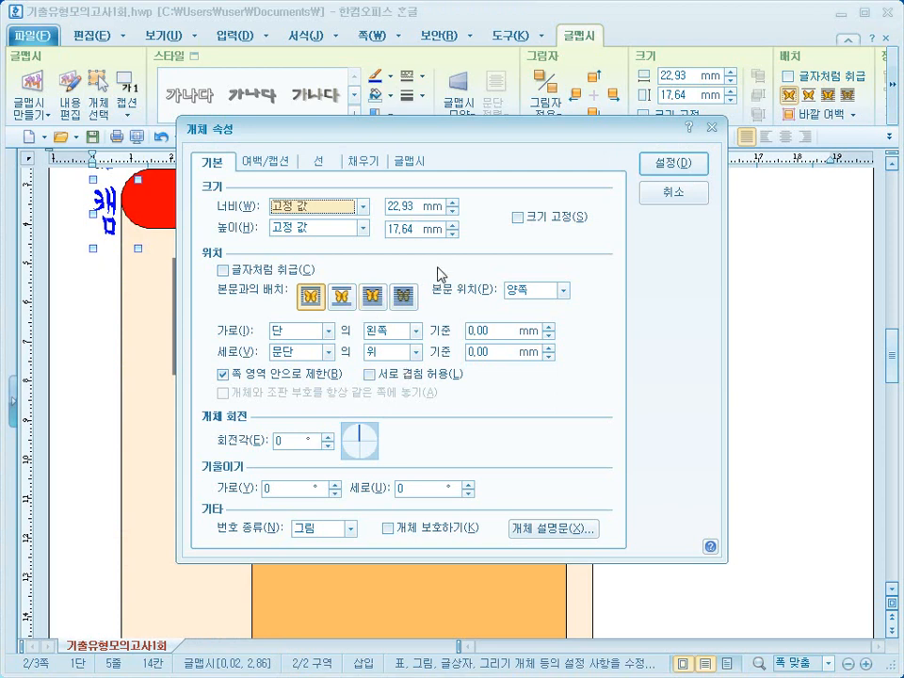
left_click(386, 208)
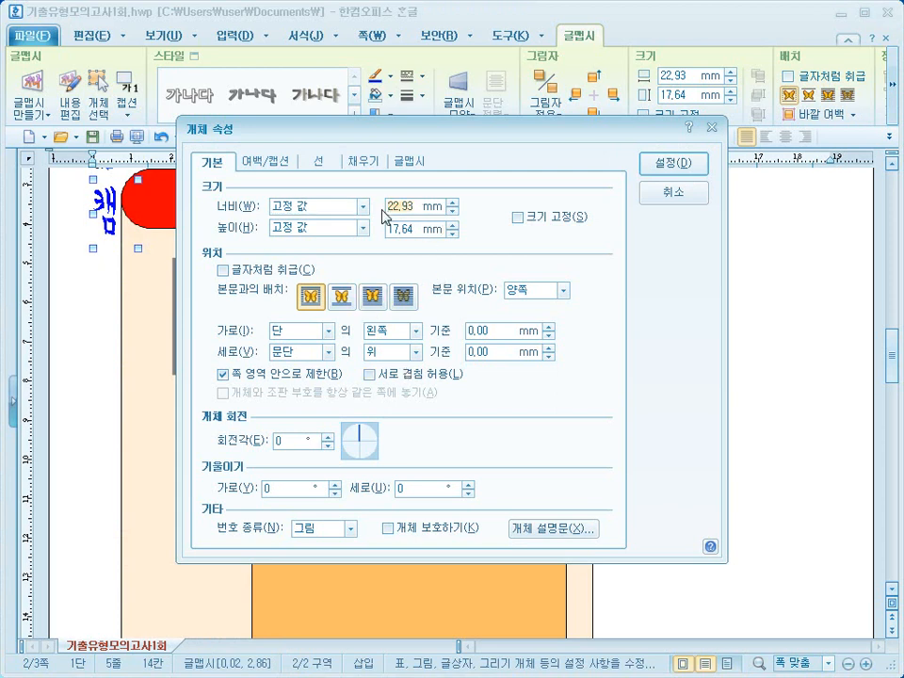
type("50")
key("Tab")
key("Tab")
type("40")
left_click(517, 217)
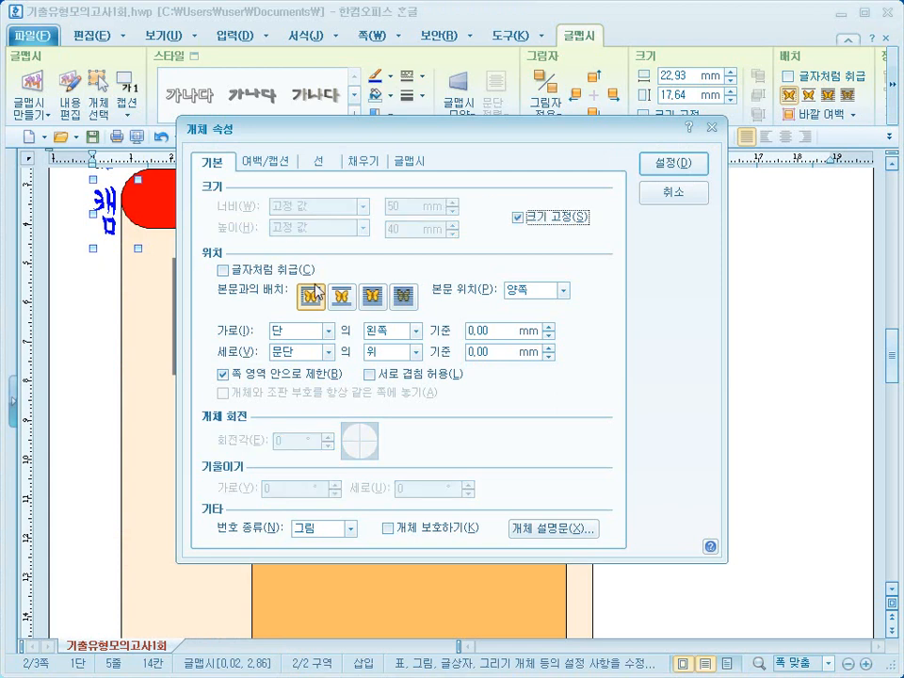
left_click(374, 297)
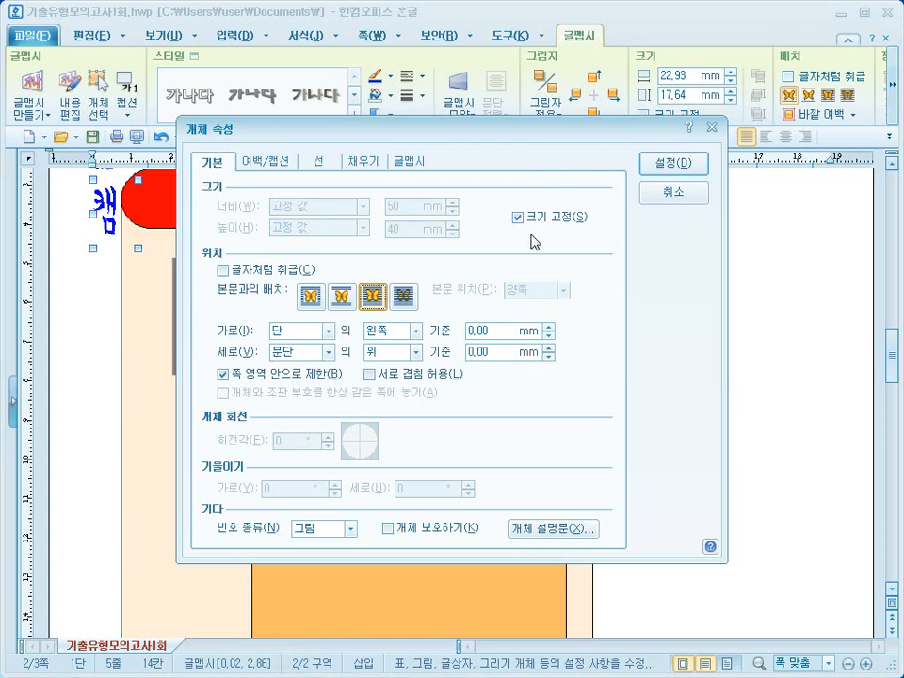
Fill the "캠페인" word art with blue and move it beside the logo, overlapping the orange rectangle's upper edge.
left_click(367, 162)
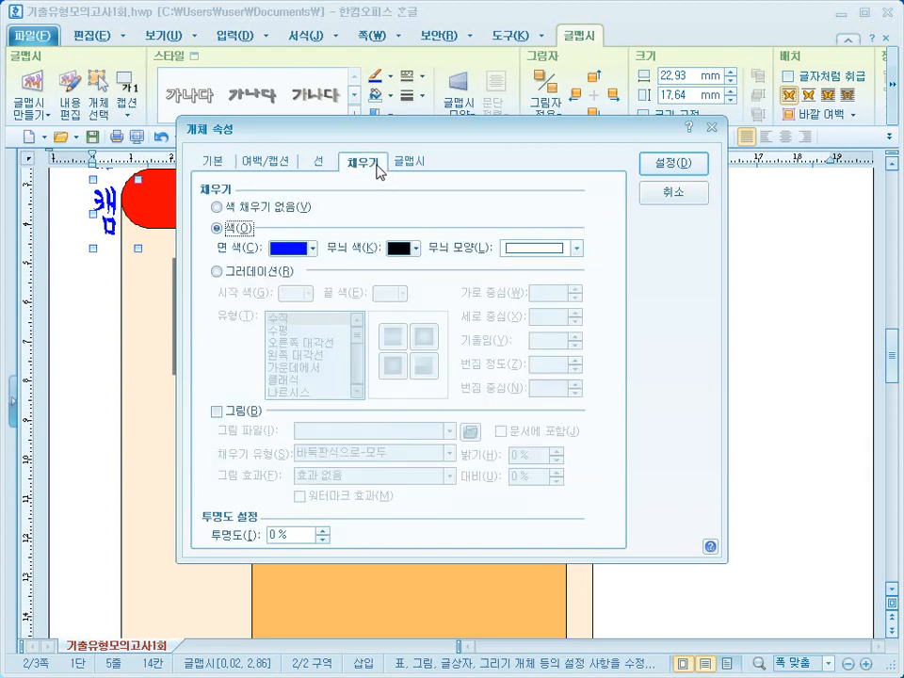
left_click(312, 250)
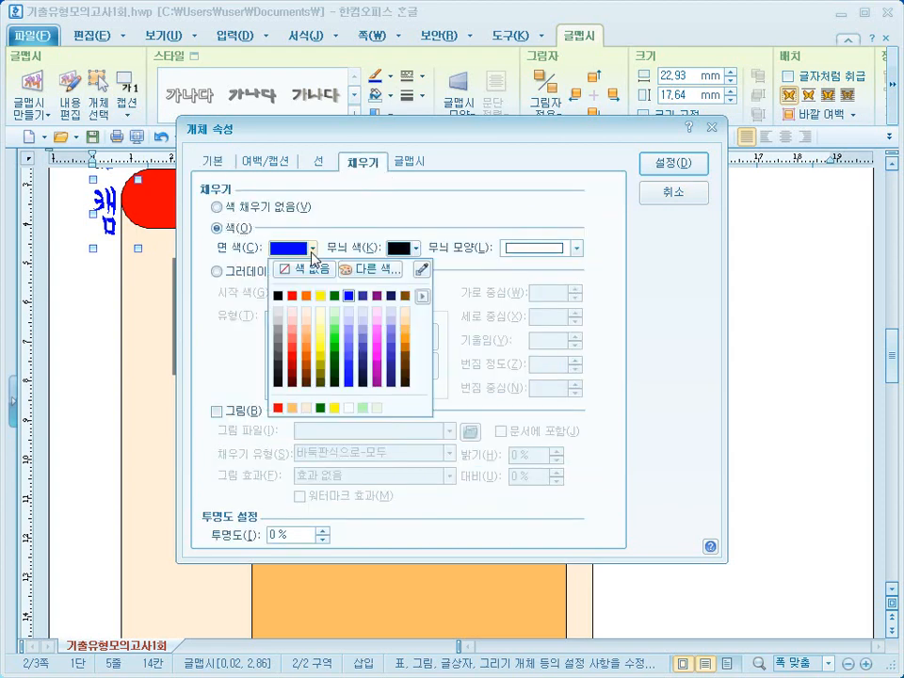
left_click(349, 296)
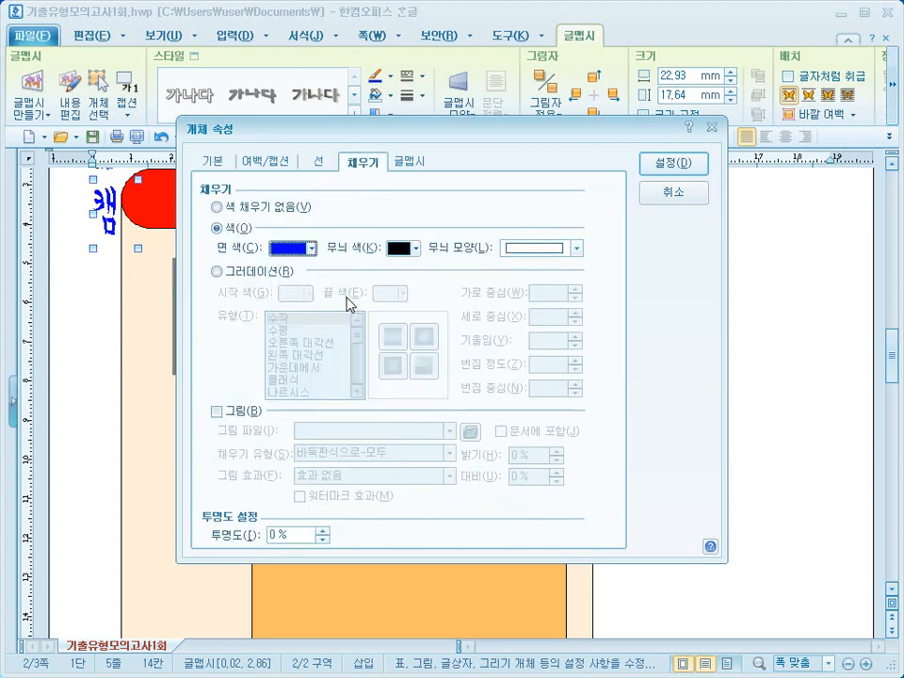
left_click(657, 172)
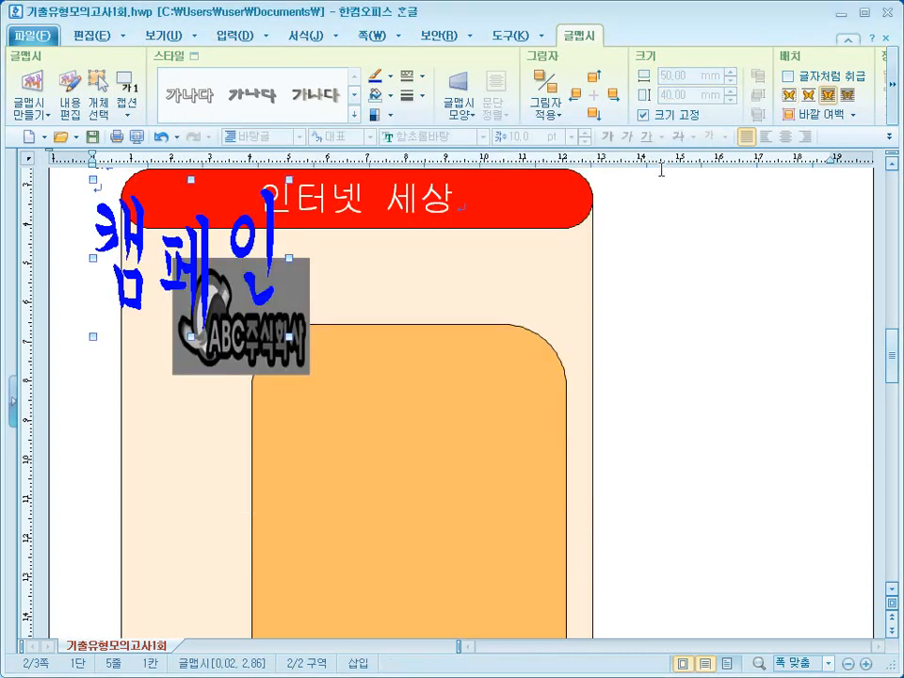
left_click_drag(201, 270, 456, 335)
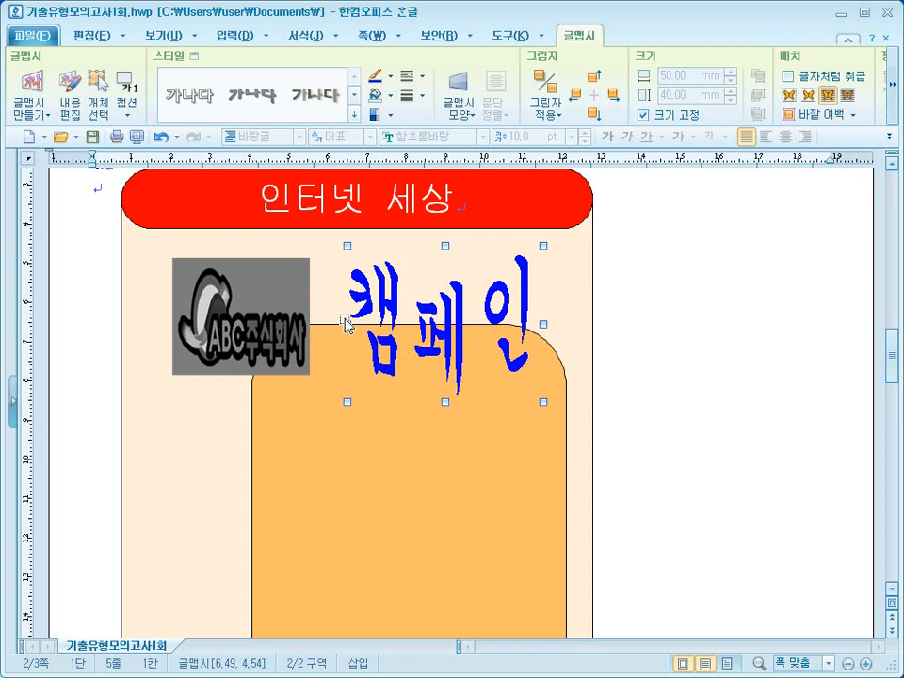
Insert a section break on the line below "4." and enter "아름다운 인터넷 세상" on the new page.
scroll(451, 329, "up", 2)
left_click(96, 259)
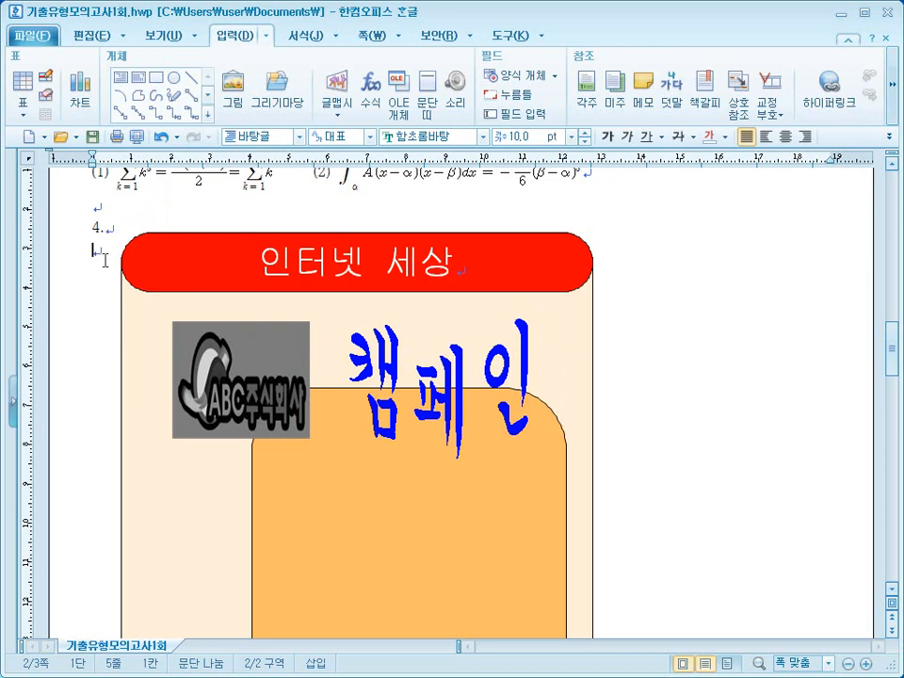
key("alt+shift+Return")
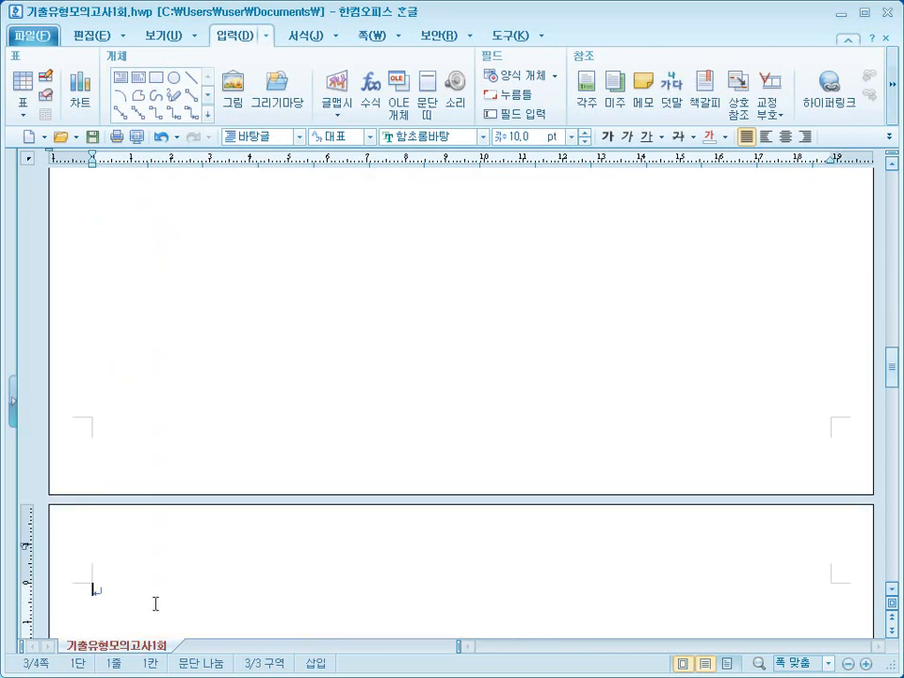
scroll(155, 603, "down", 1)
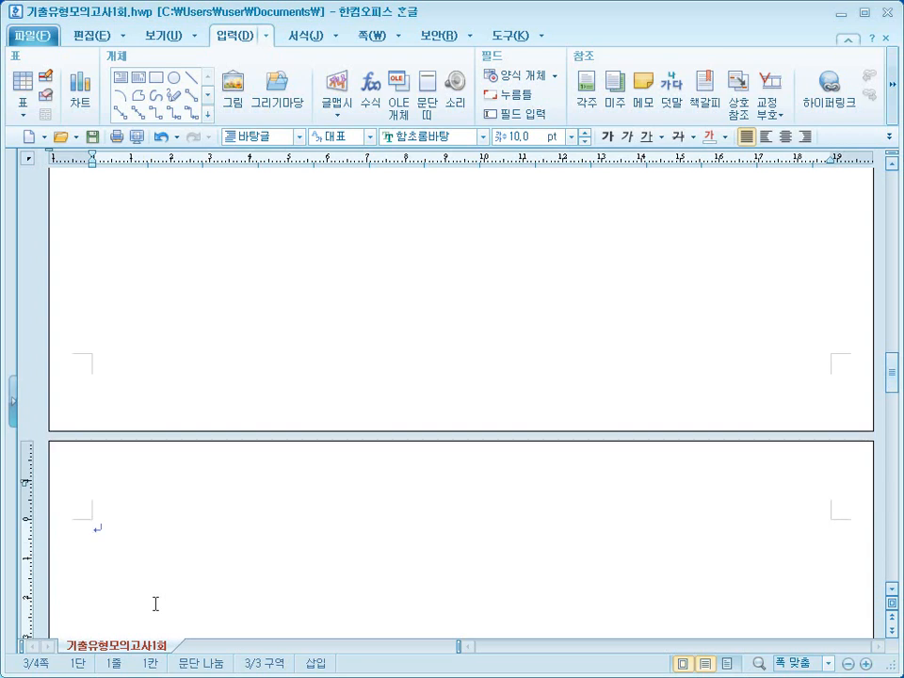
type("아름답")
type("운 인터넷 ")
type("세상")
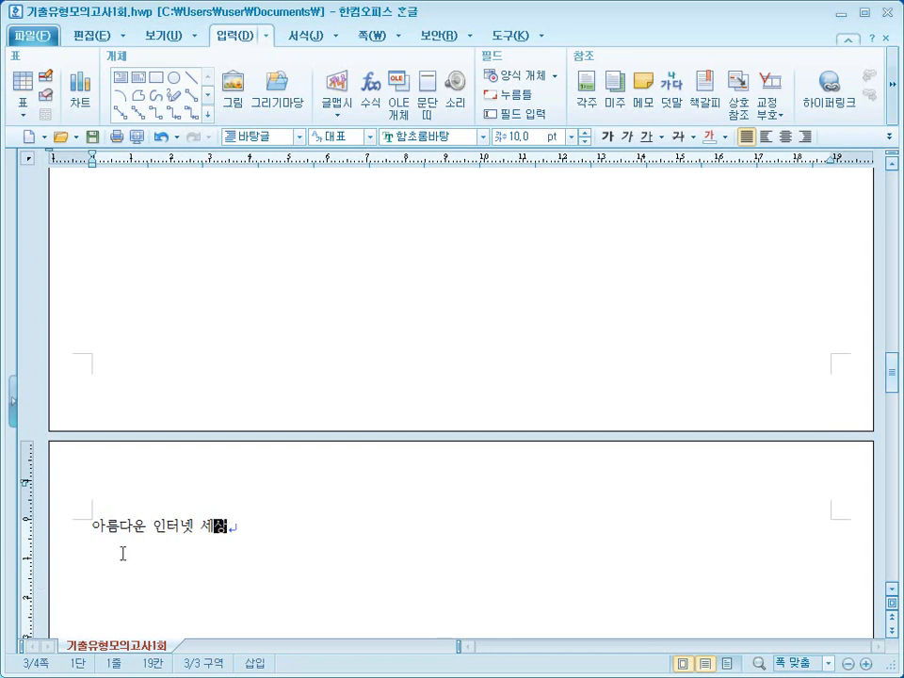
Insert a bookmark named "인터넷" at the start of the "아름다운 인터넷 세상" line.
left_click(86, 525)
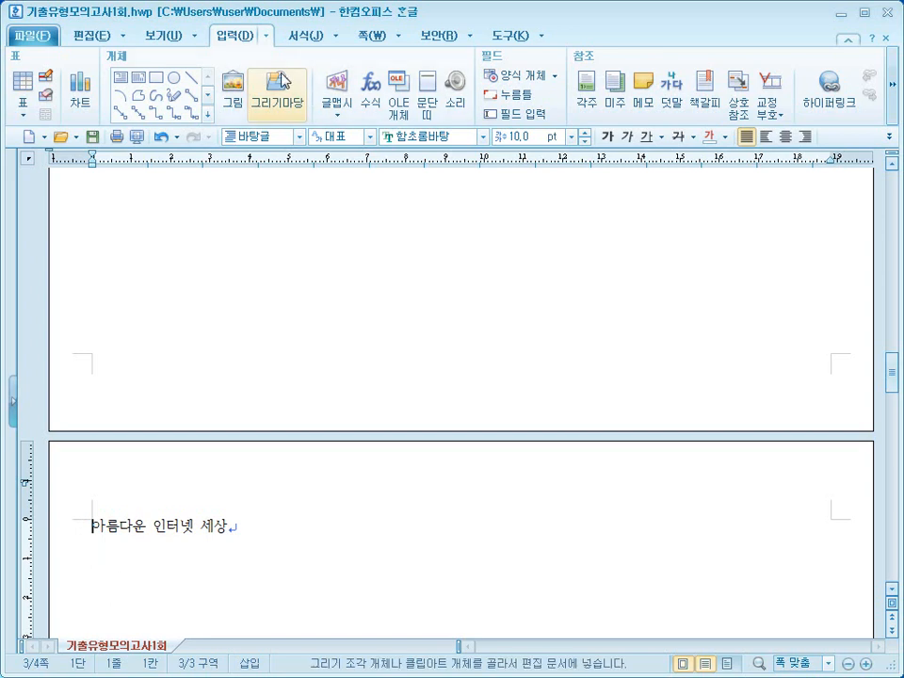
left_click(267, 37)
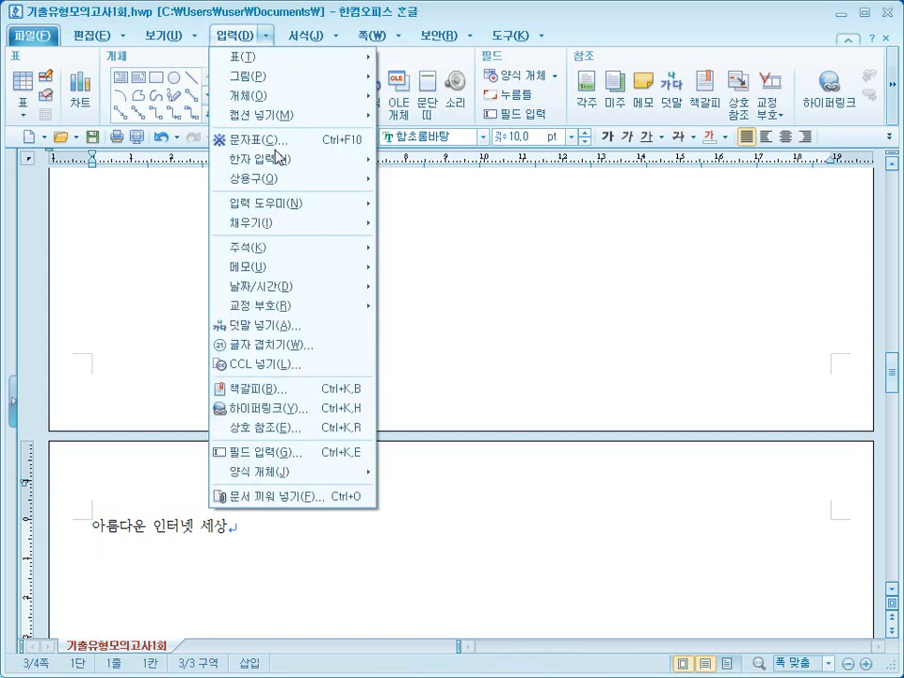
left_click(275, 389)
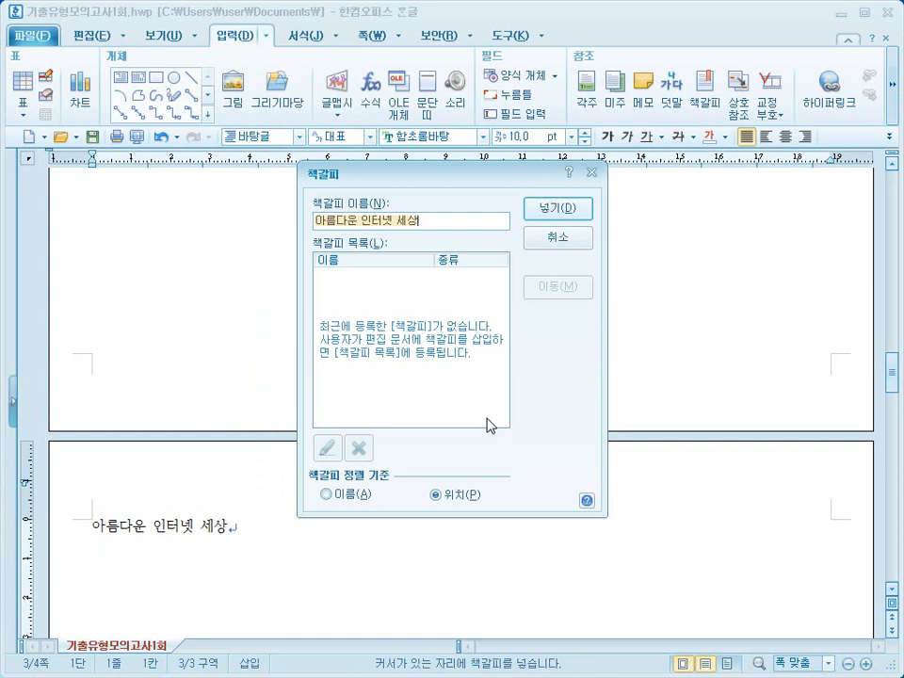
type("인터넷")
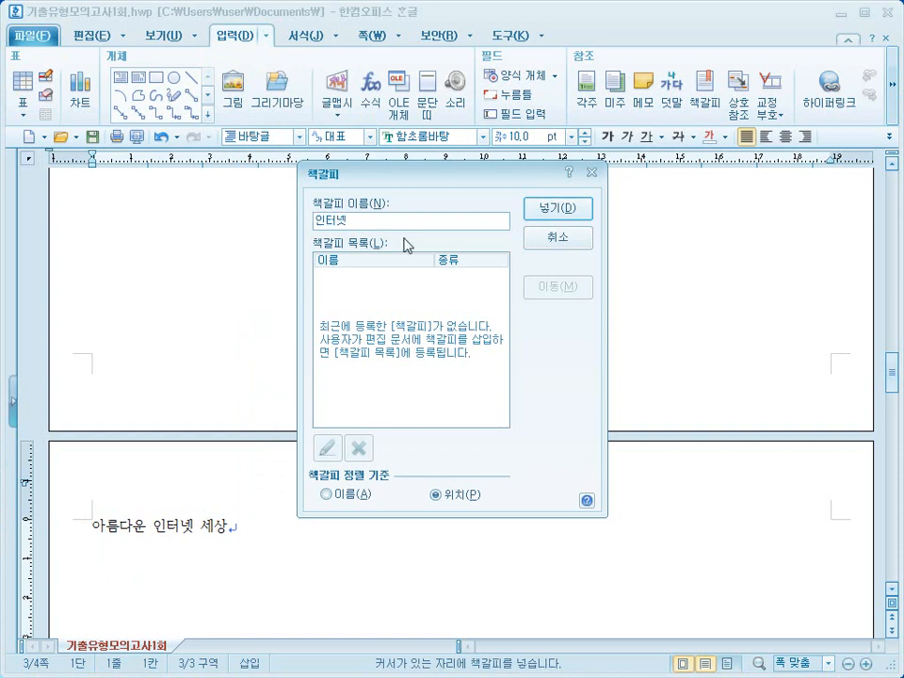
left_click(545, 209)
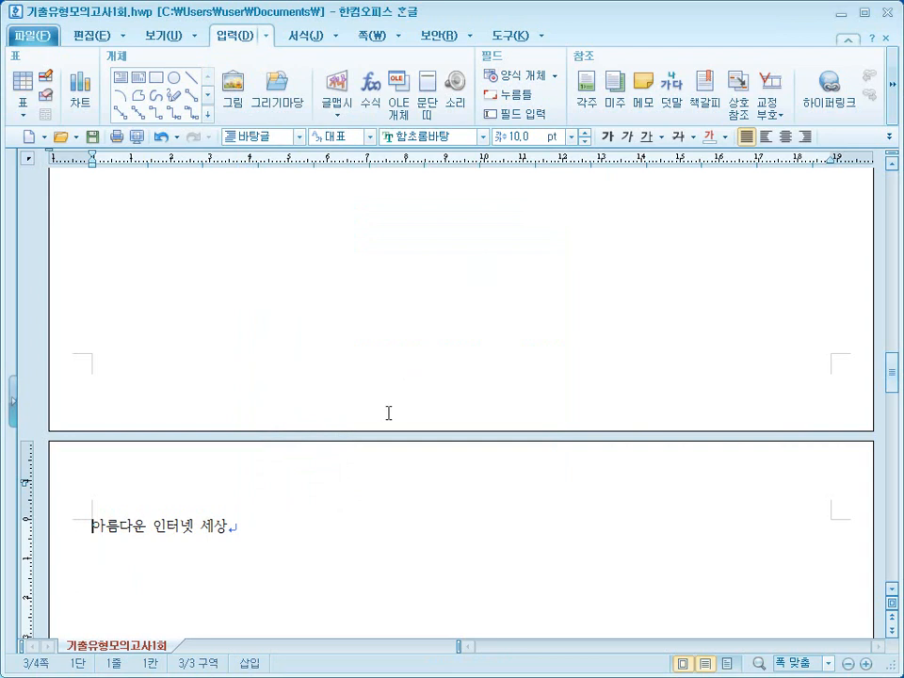
Add a hyperlink from the "캠페인" word art to the "인터넷" bookmark in the current document, leaving the object deselected.
scroll(389, 412, "up", 5)
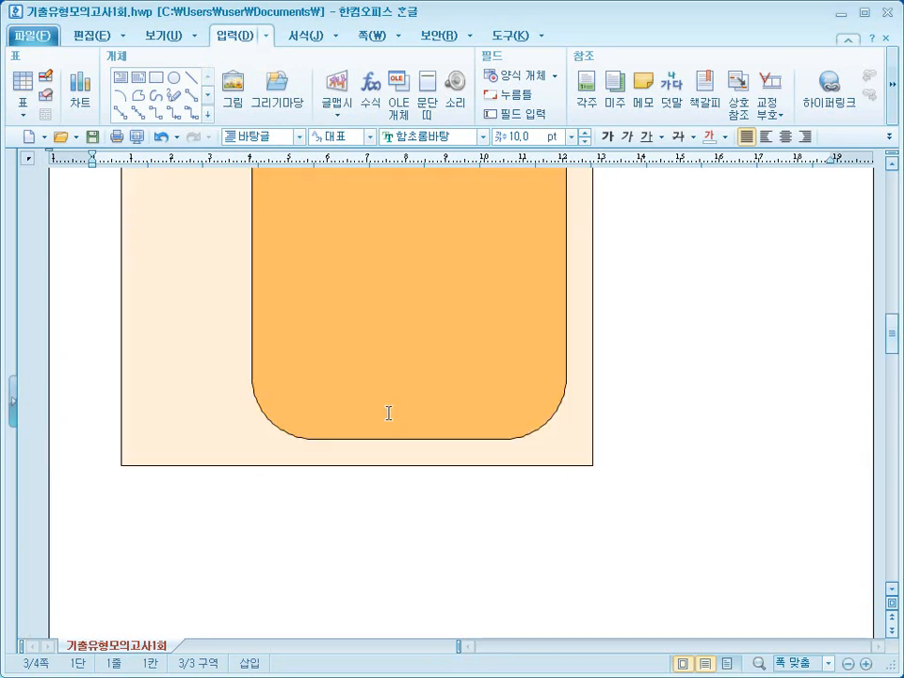
scroll(388, 411, "up", 6)
left_click(436, 370)
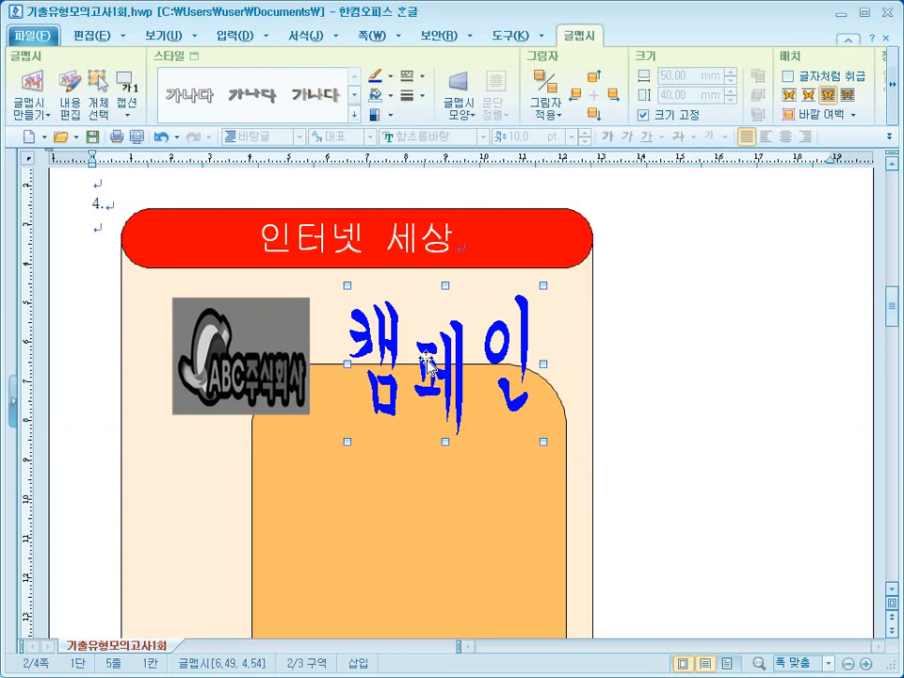
right_click(426, 349)
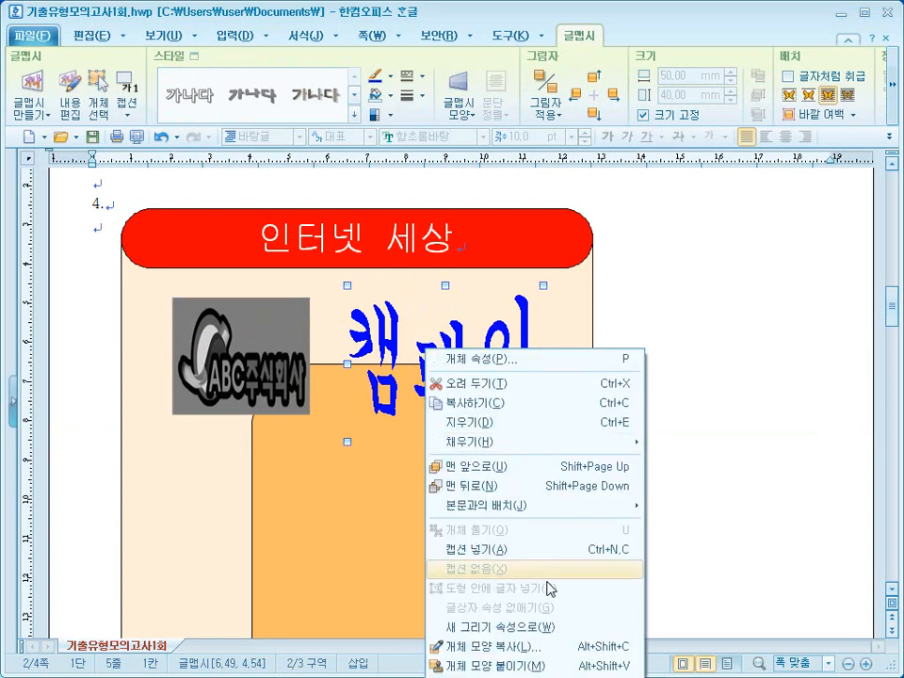
left_click(682, 478)
scroll(712, 420, "down", 2)
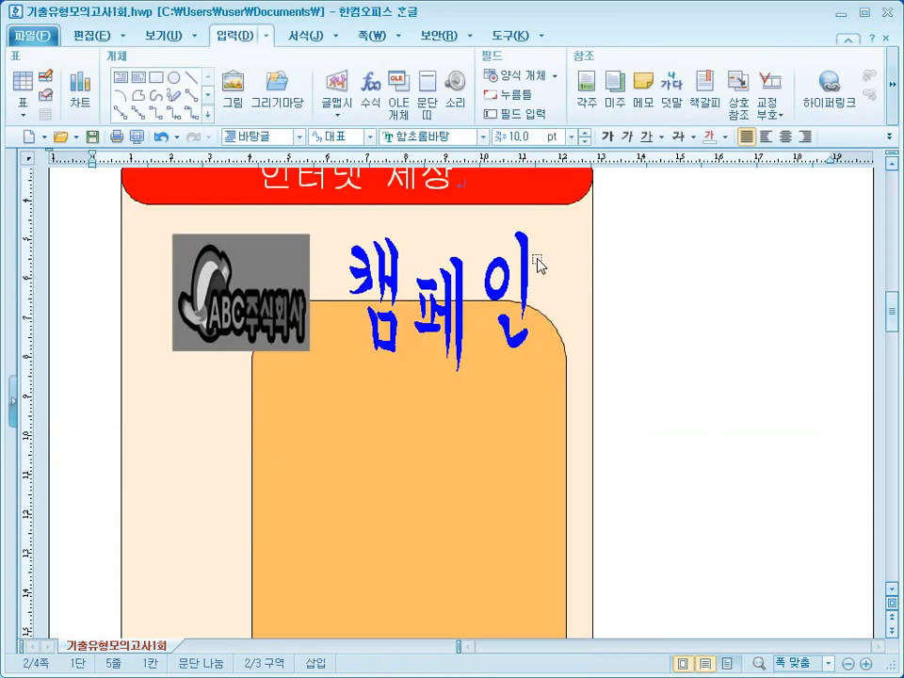
scroll(893, 312, "down", 2)
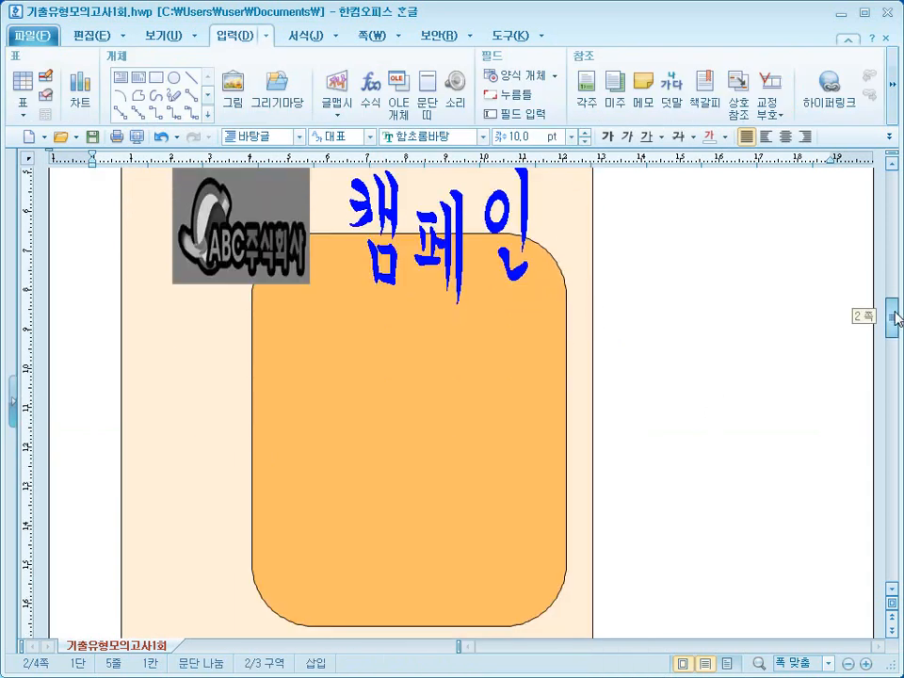
left_click(399, 209)
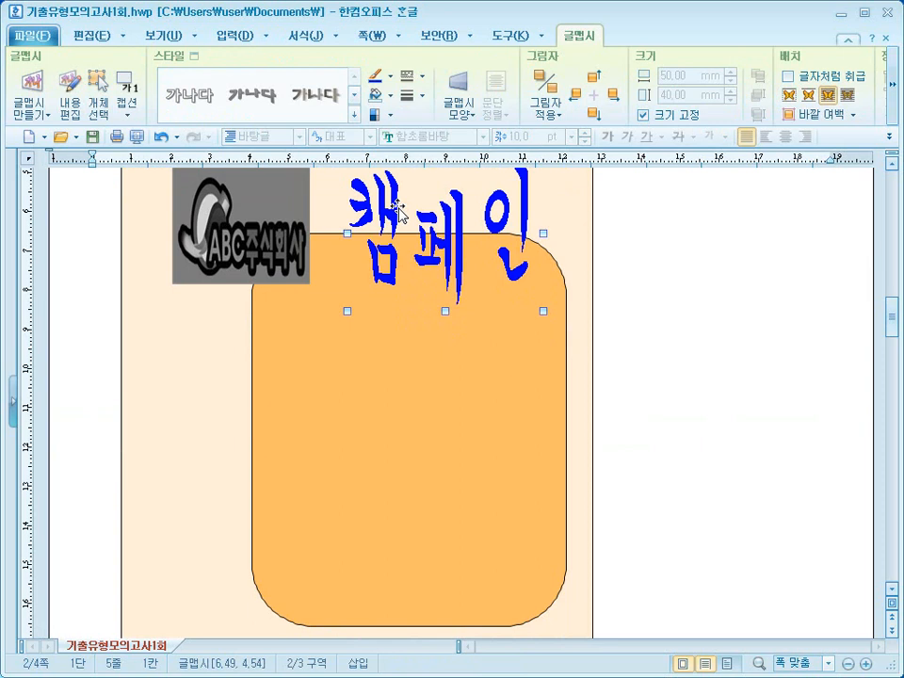
right_click(400, 209)
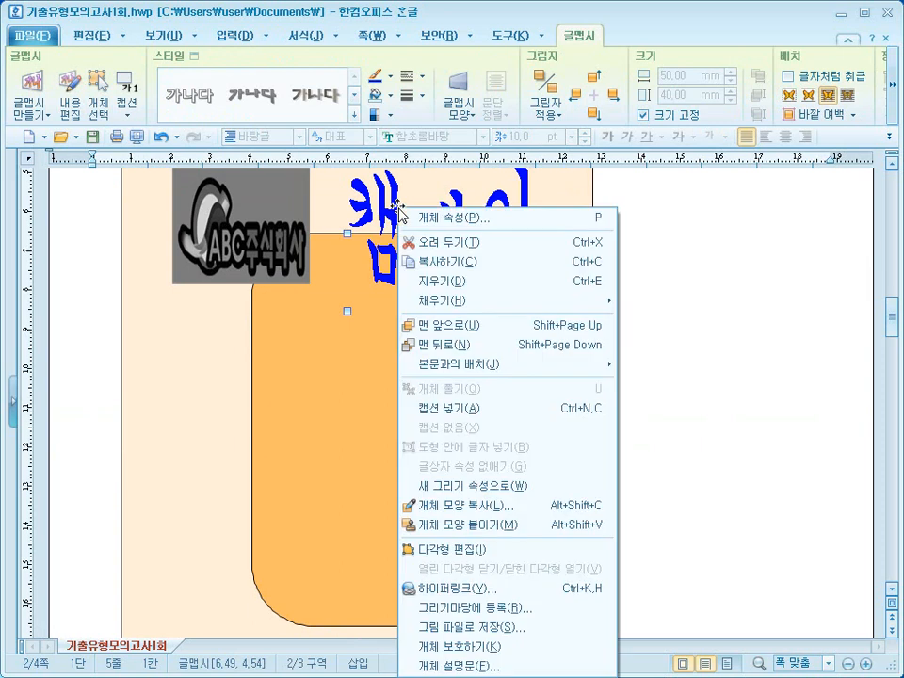
left_click(506, 592)
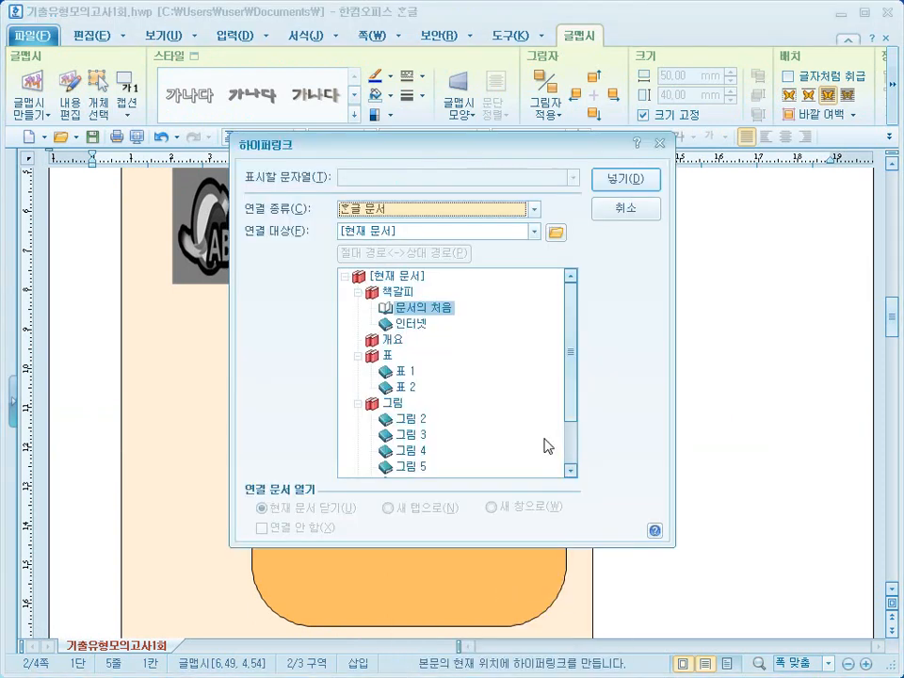
left_click(412, 325)
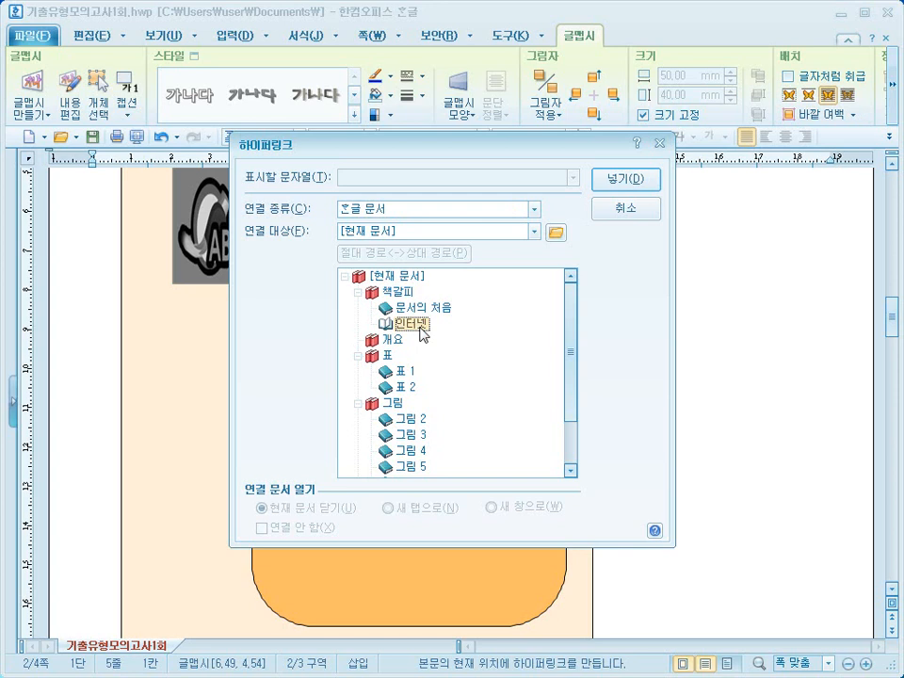
left_click(625, 179)
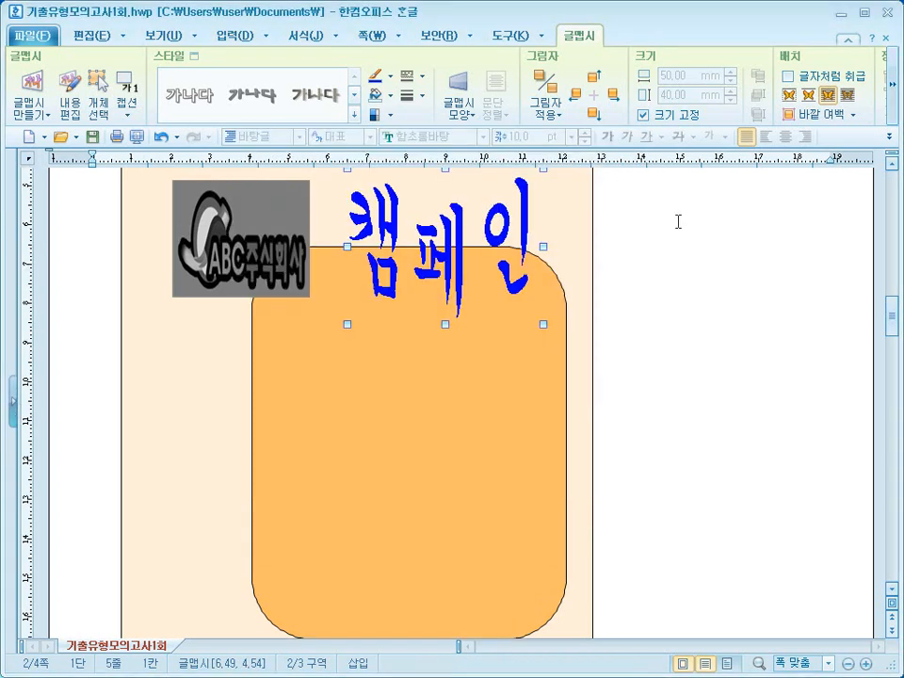
key("Escape")
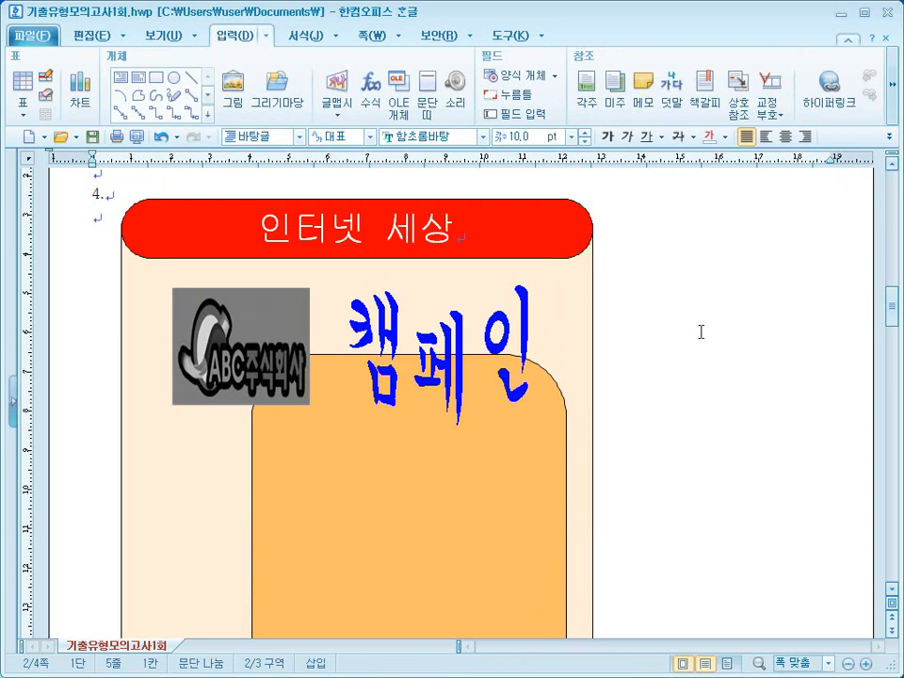
Draw an ellipse about 12 mm wide and 14 mm high below the logo, beside the orange rectangle.
scroll(407, 405, "down", 3)
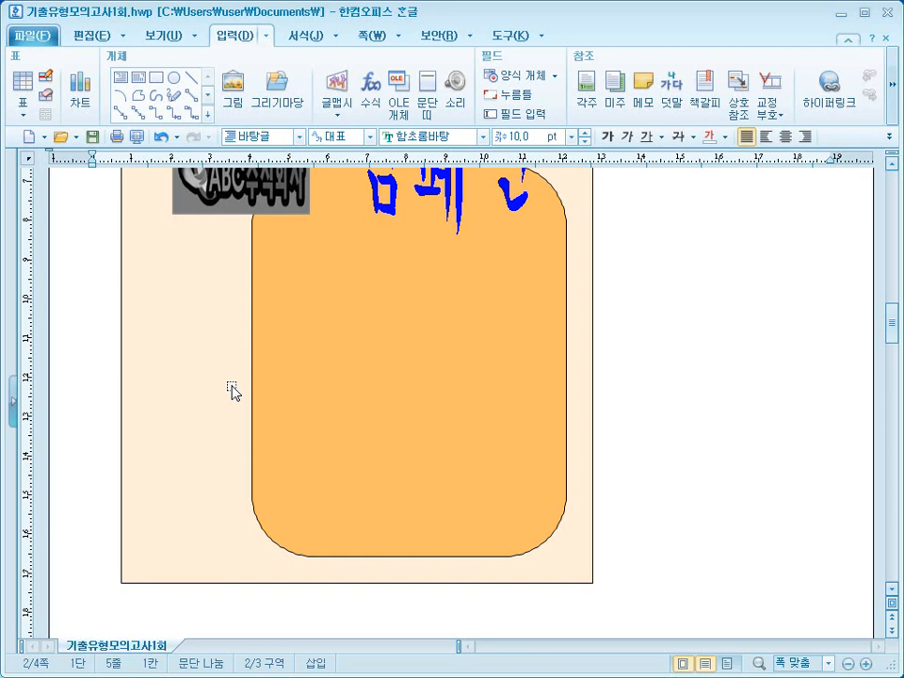
left_click(178, 80)
left_click_drag(170, 261, 215, 317)
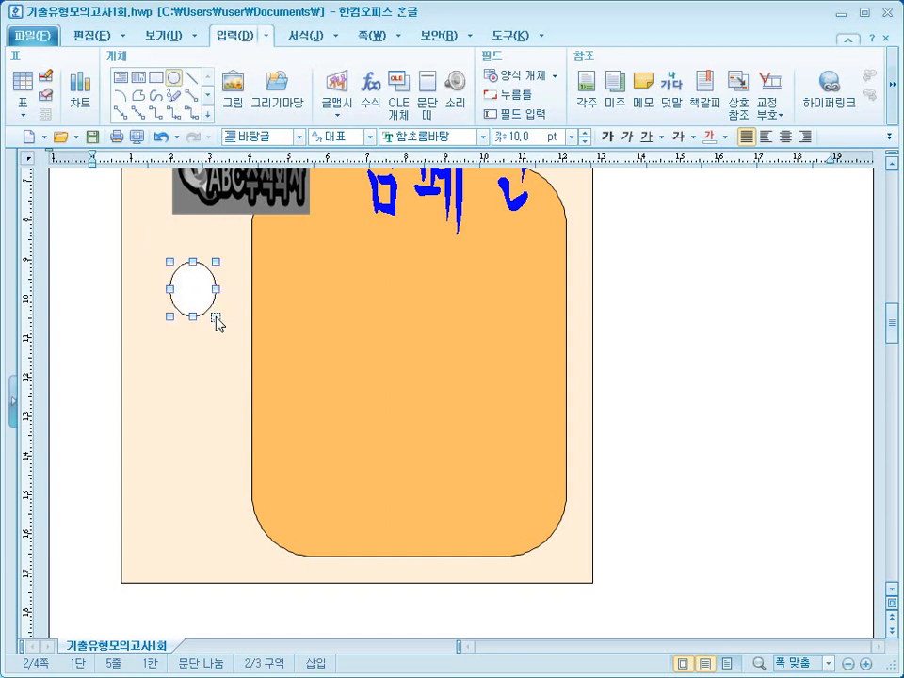
Set the ellipse's width and height to 12 mm each and fix its size.
right_click(202, 287)
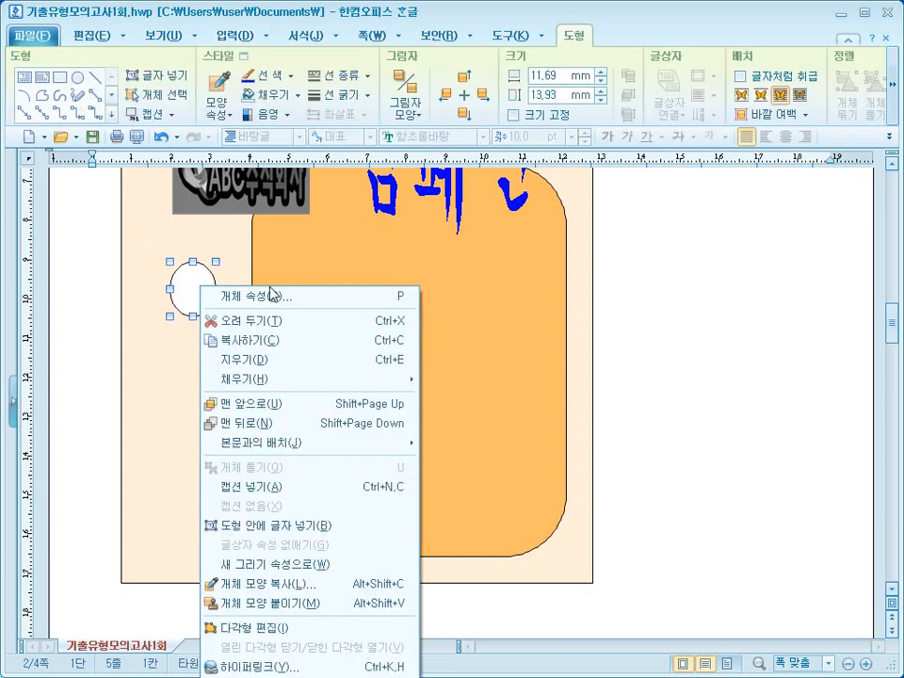
left_click(362, 299)
left_click_drag(350, 143, 383, 147)
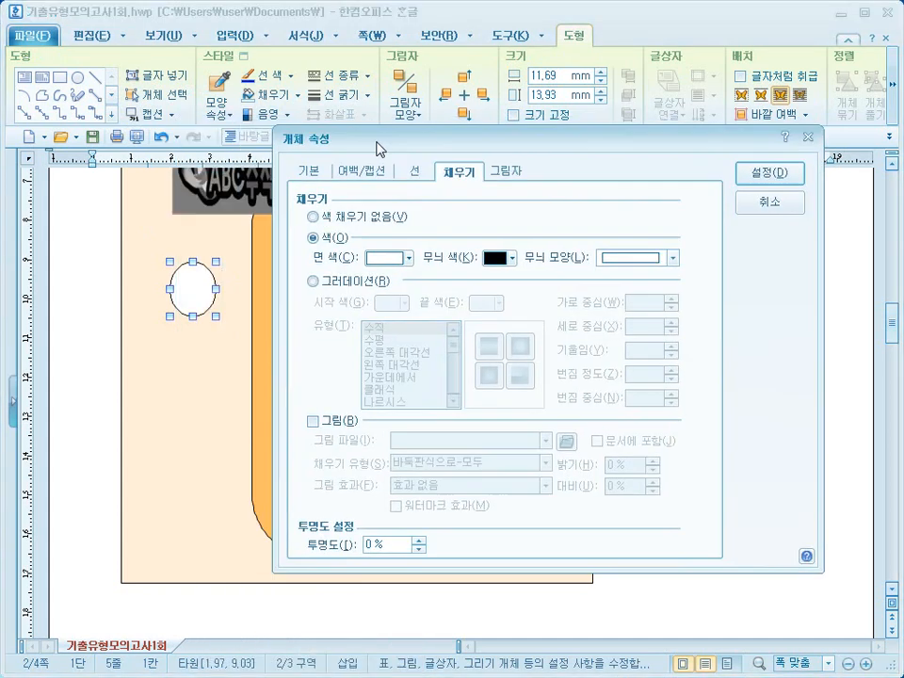
left_click(311, 172)
left_click_drag(511, 216, 475, 225)
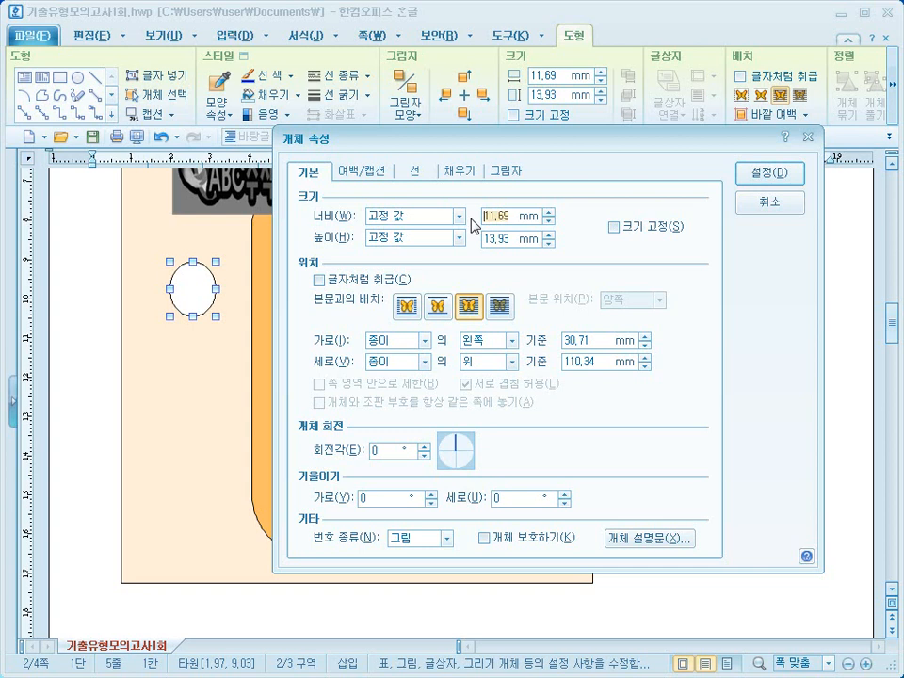
type("12")
key("Tab")
key("Tab")
type("1")
left_click(651, 227)
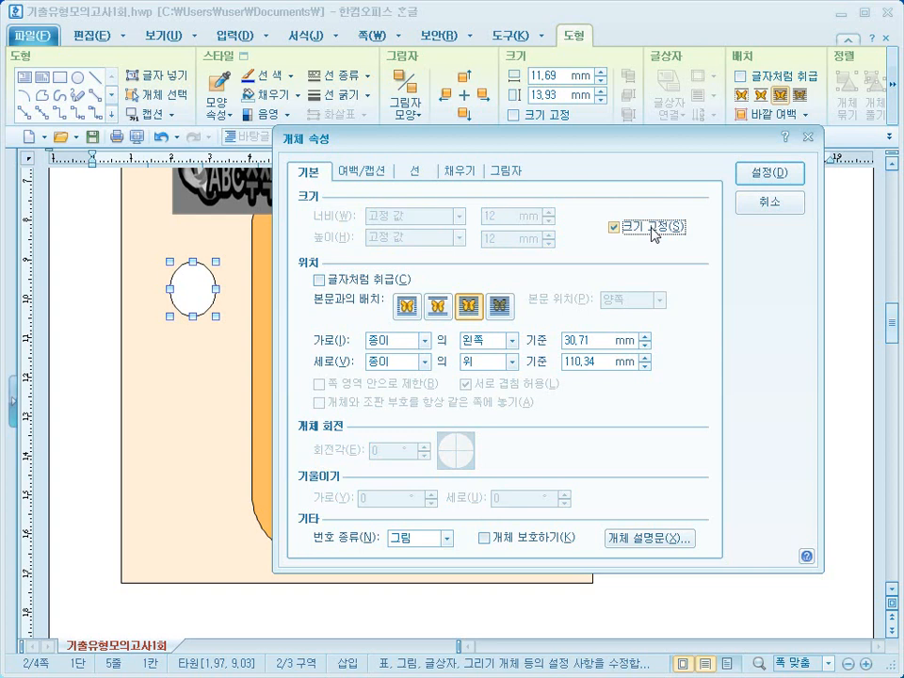
Fill the circle below the logo with red and apply its object properties.
left_click(458, 172)
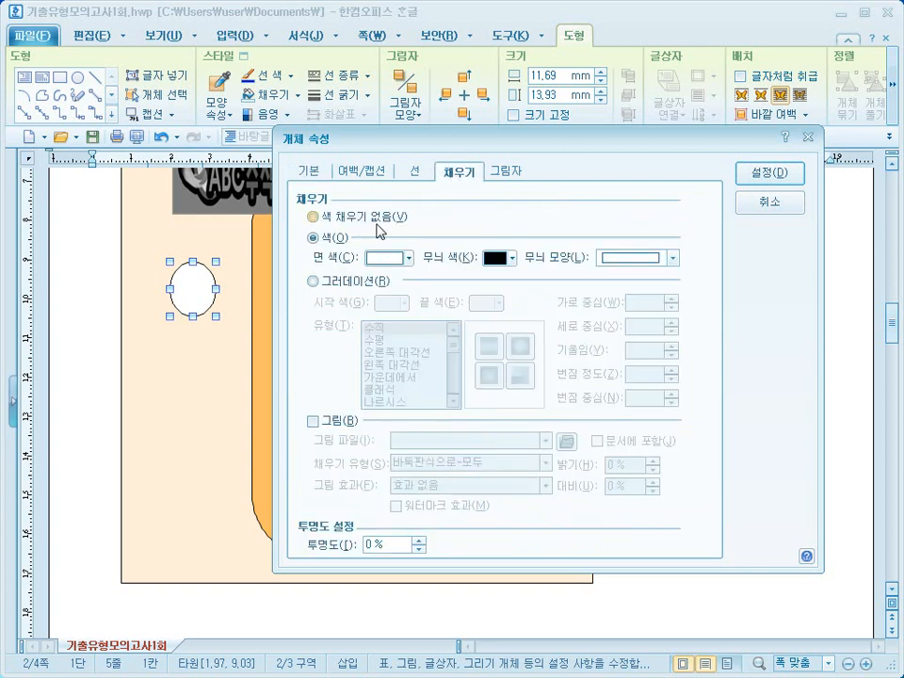
left_click(408, 259)
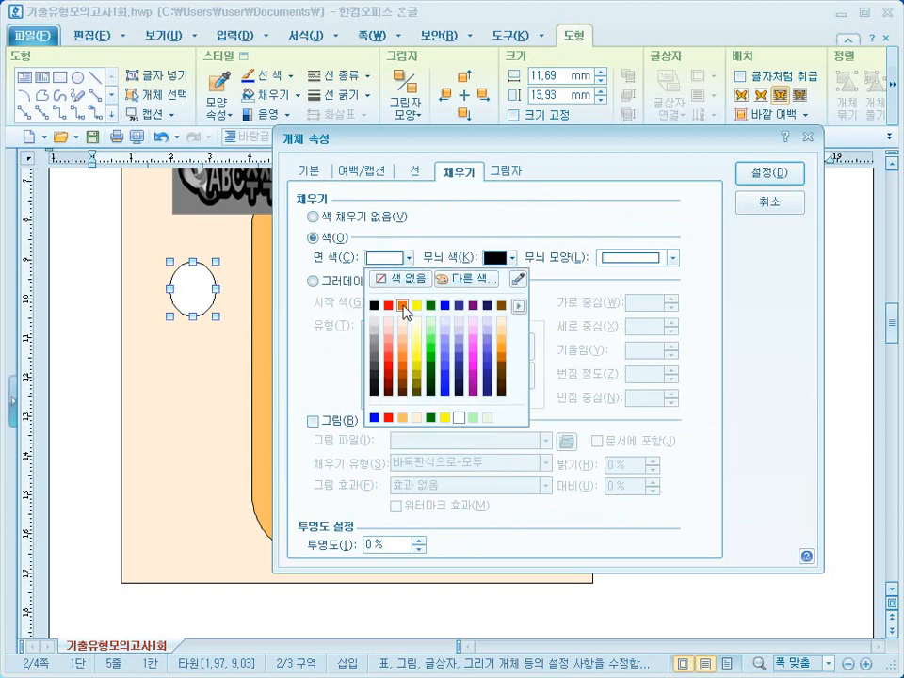
left_click(388, 306)
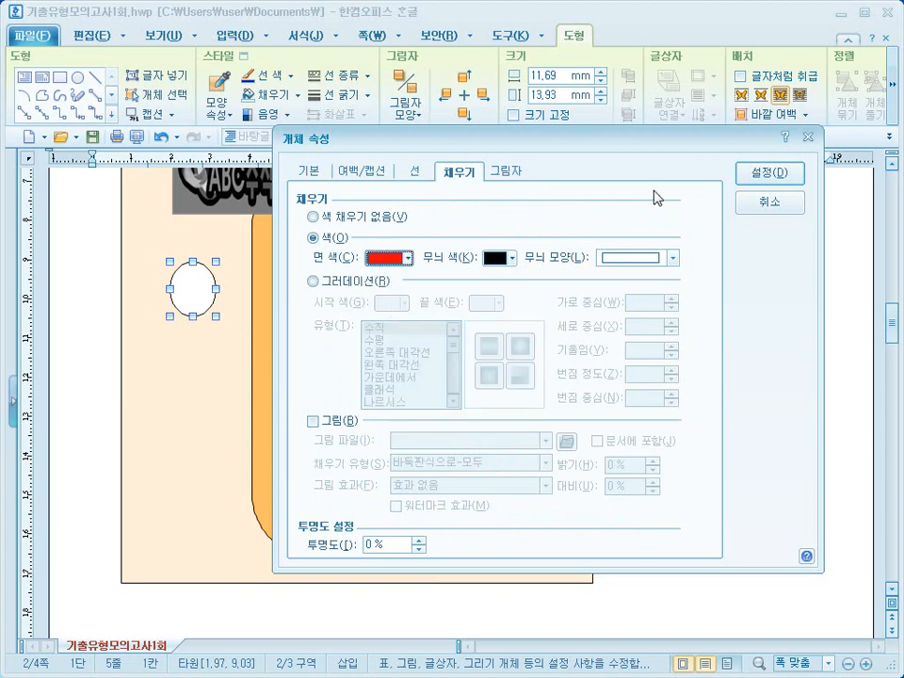
left_click(755, 179)
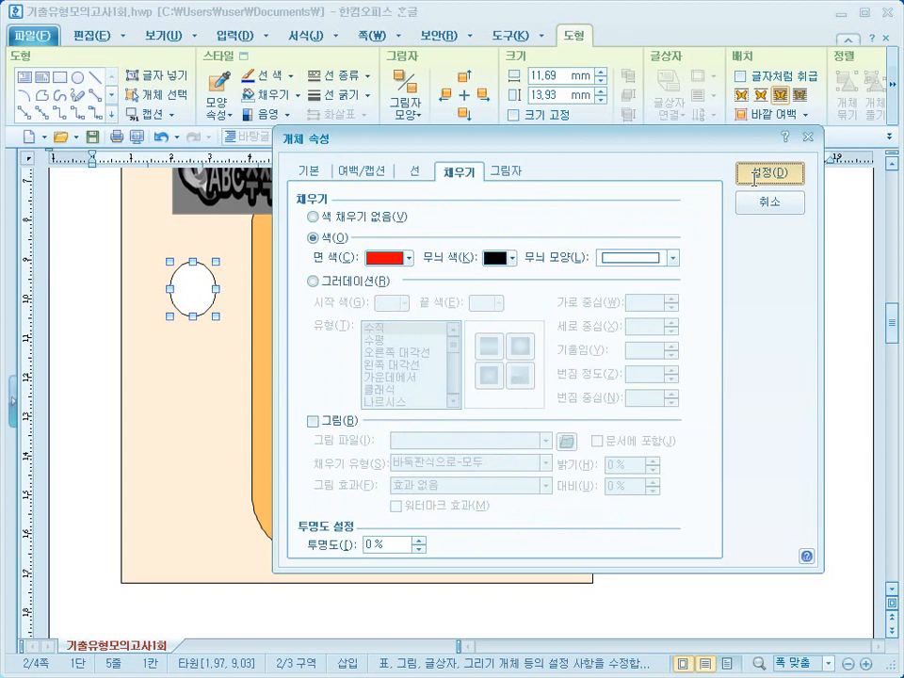
Draw a rectangle about 10 mm wide and 11 mm high overlapping the red circle's lower-left part and set its fill to white.
left_click(60, 77)
left_click_drag(149, 285, 191, 331)
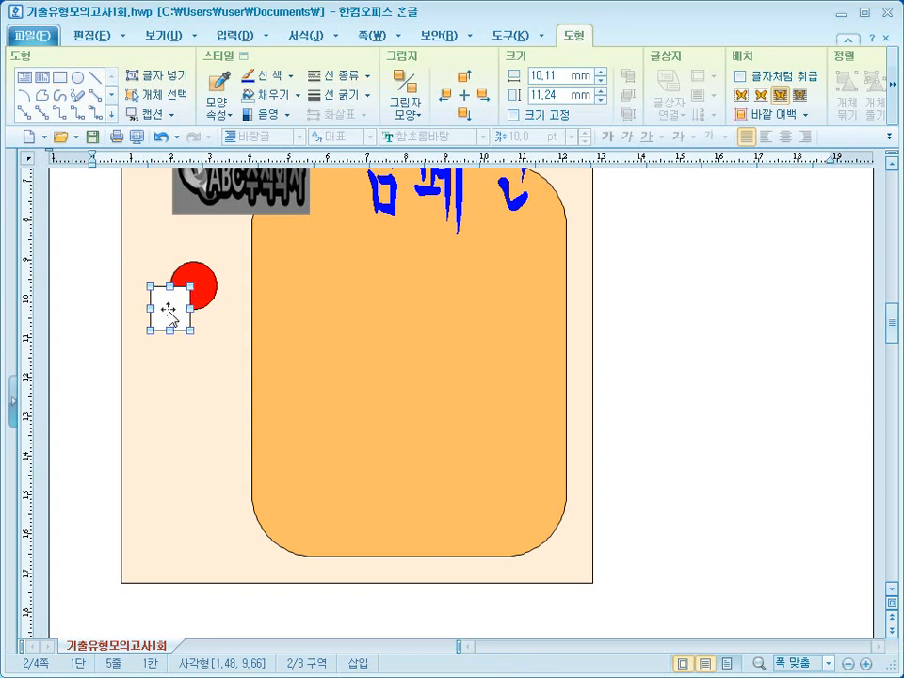
right_click(170, 309)
left_click(272, 327)
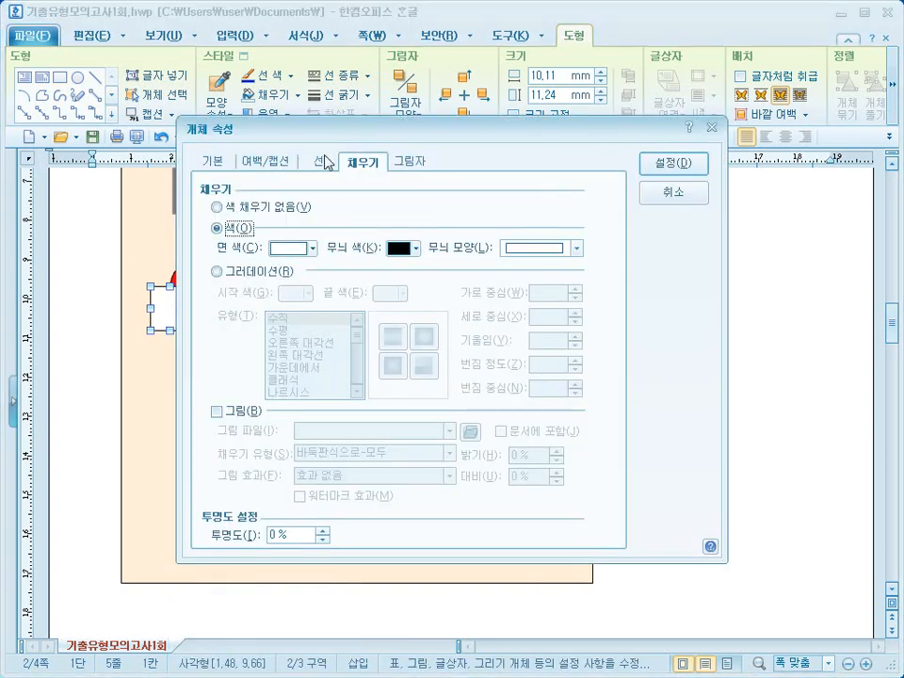
left_click_drag(324, 136, 392, 142)
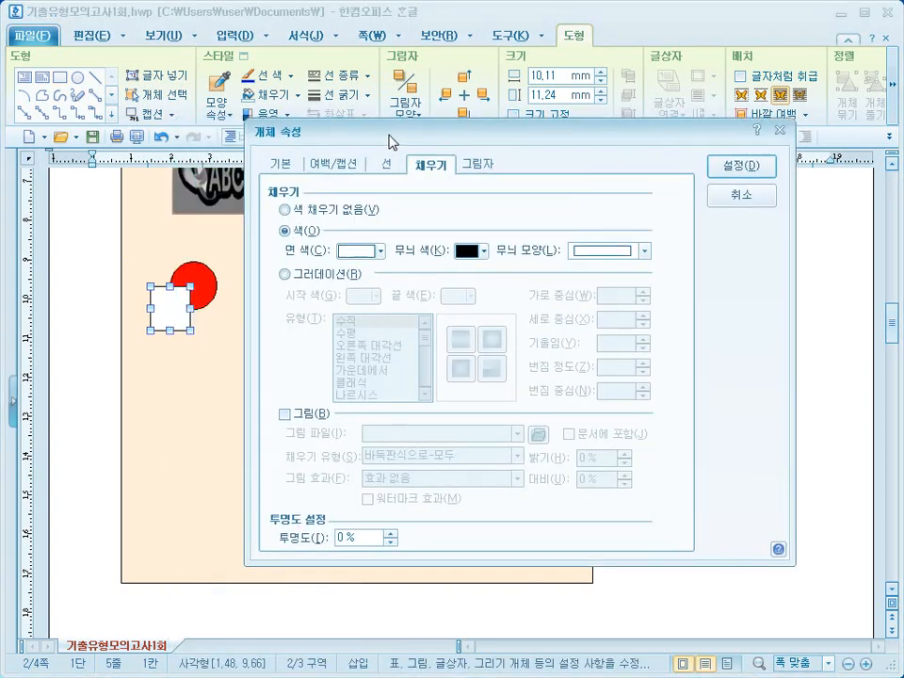
left_click(380, 251)
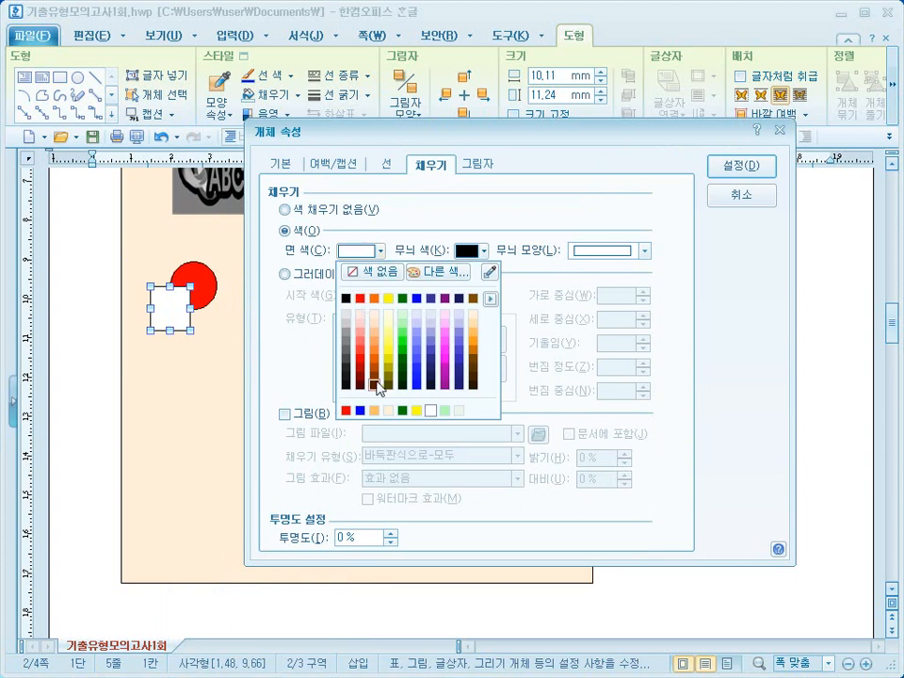
left_click(429, 412)
left_click(379, 251)
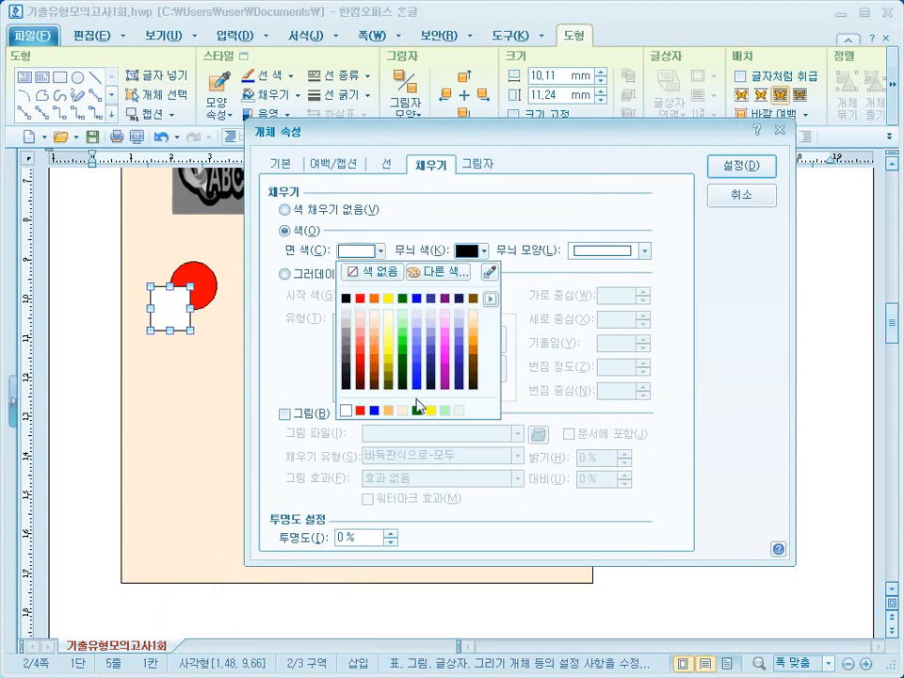
left_click(345, 411)
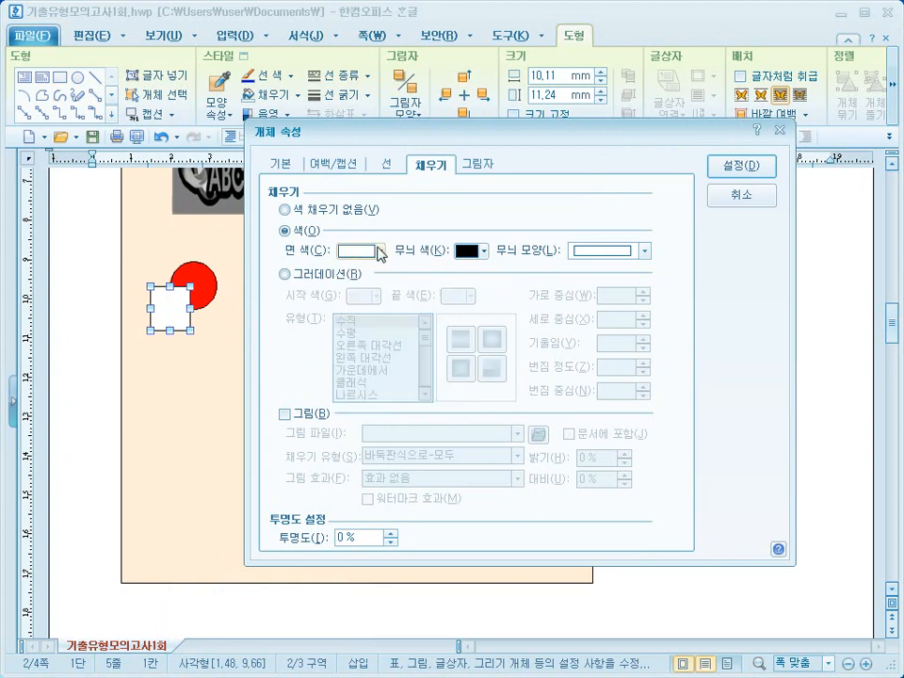
left_click(356, 251)
left_click(489, 300)
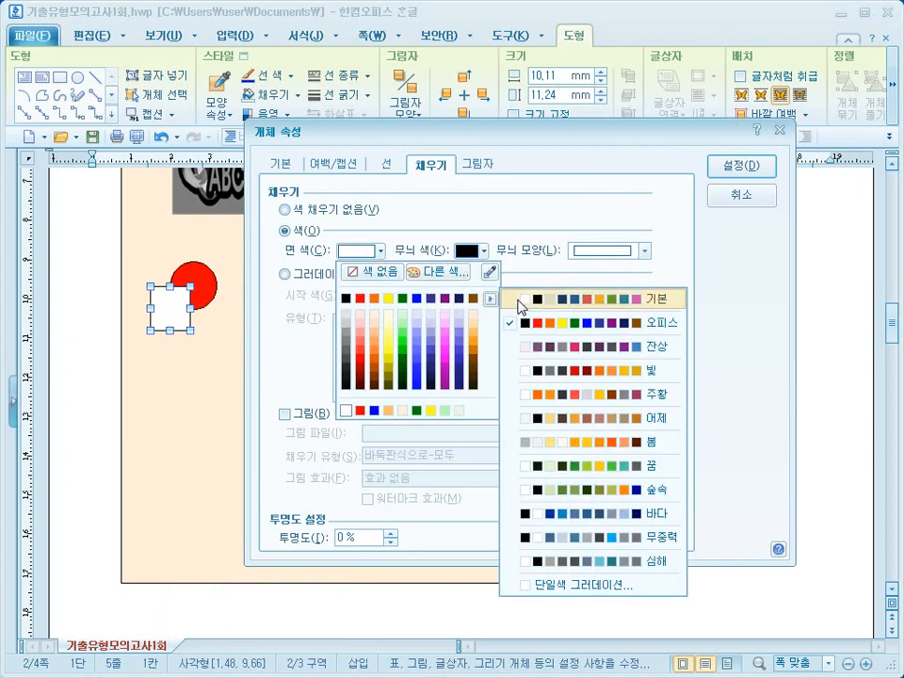
left_click(517, 302)
left_click(348, 297)
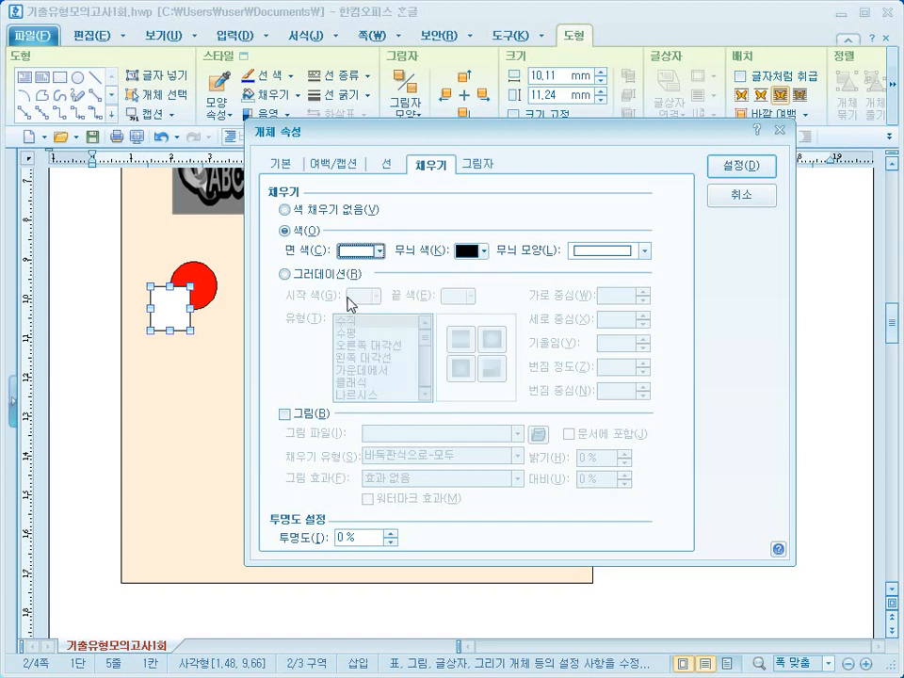
Set the white rectangle's width and height to 10 mm each, fix its size and apply the object properties.
left_click(282, 165)
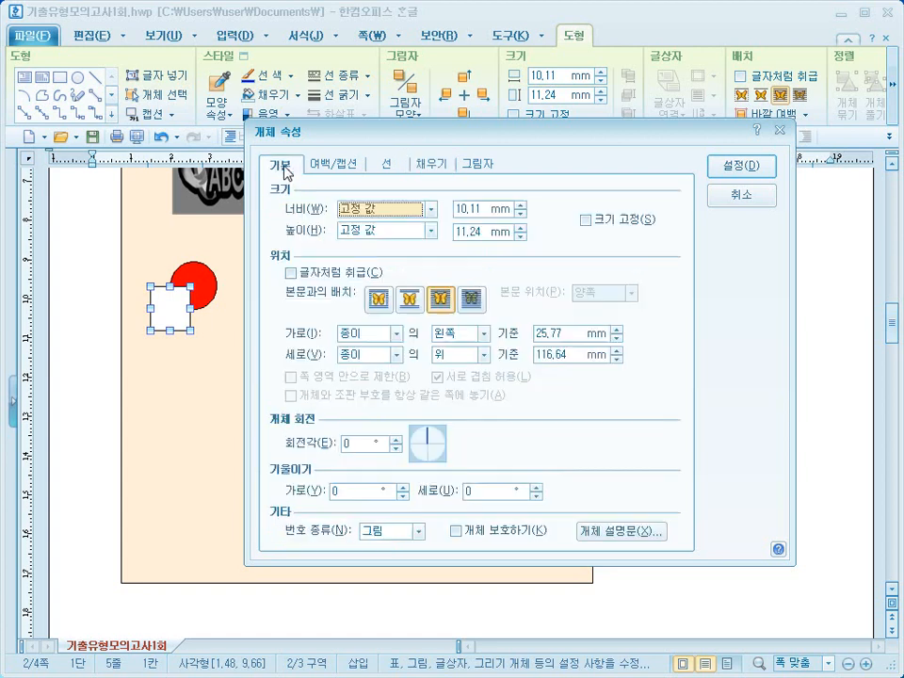
key("Tab")
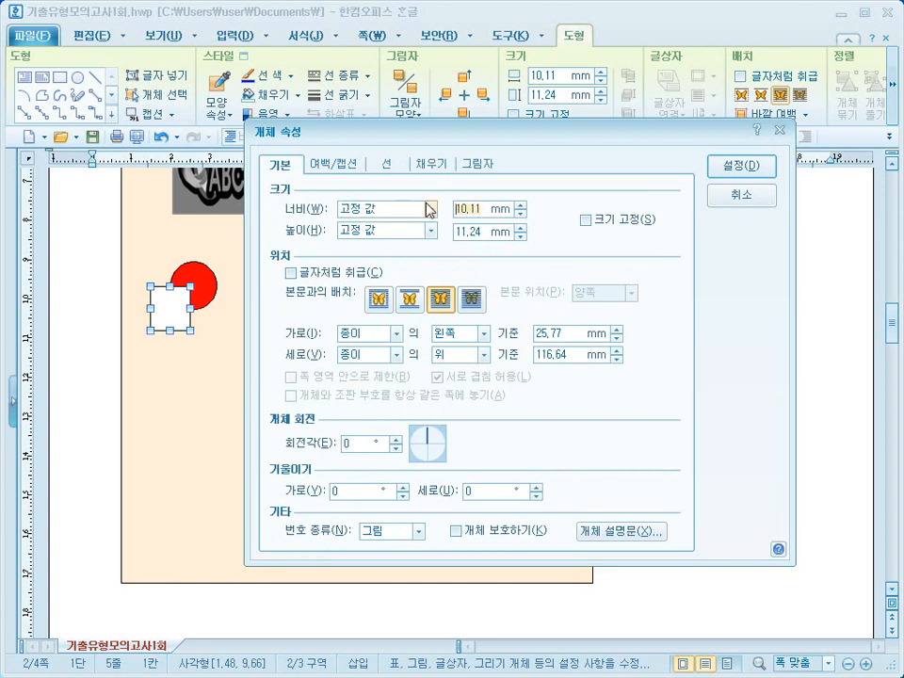
type("10")
key("Tab")
key("Tab")
type("1")
left_click(599, 220)
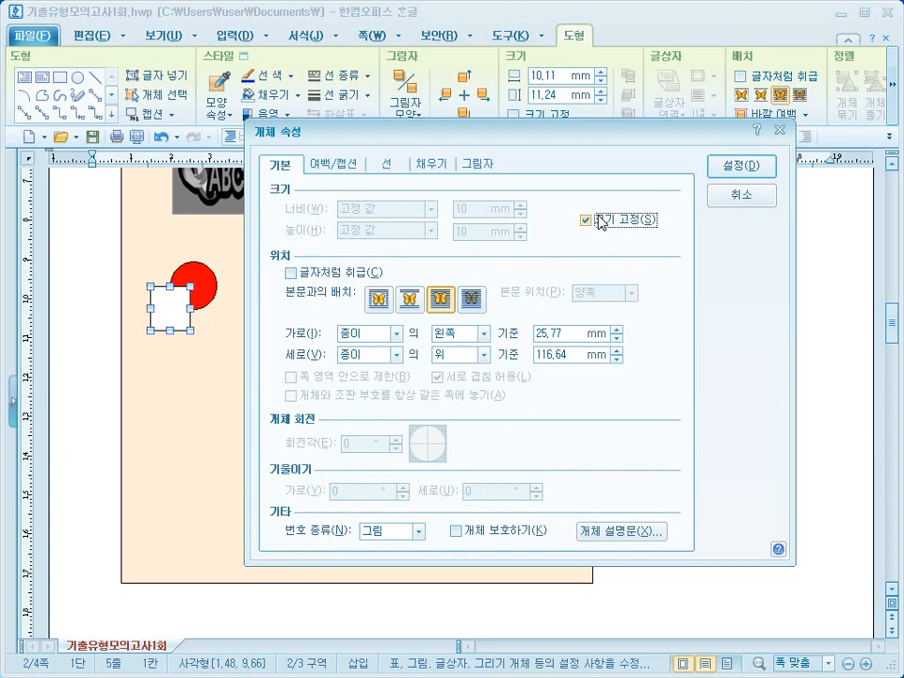
left_click(739, 170)
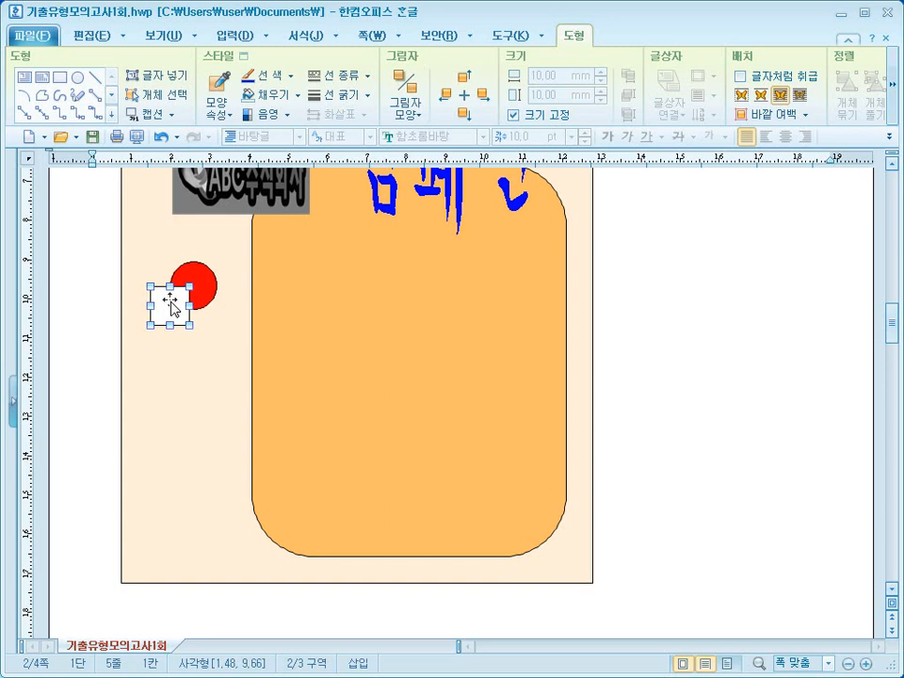
Add the text "1" inside the white square and center it both horizontally and vertically.
right_click(171, 303)
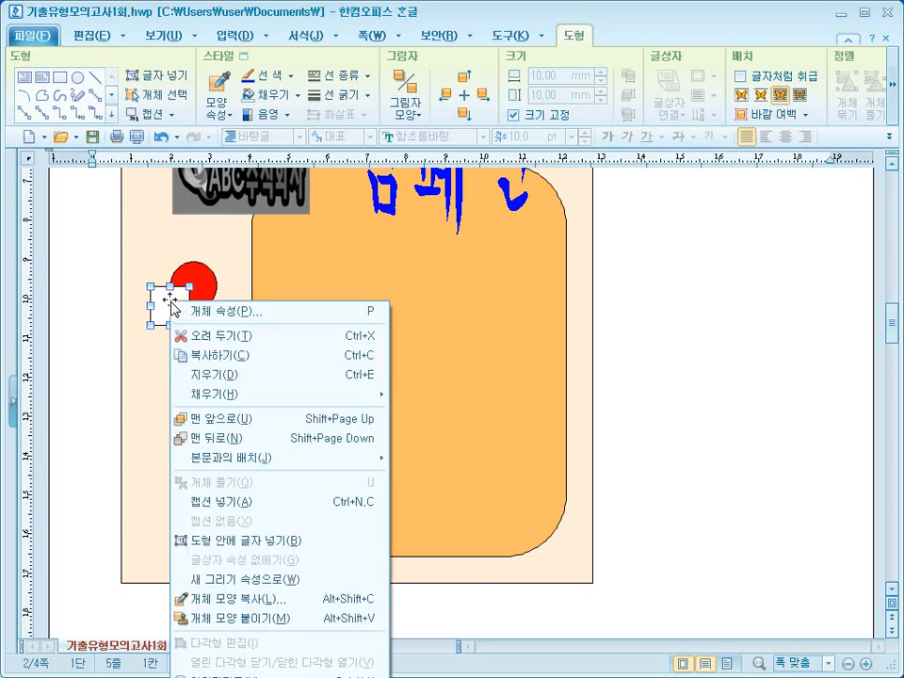
left_click(308, 547)
type("1")
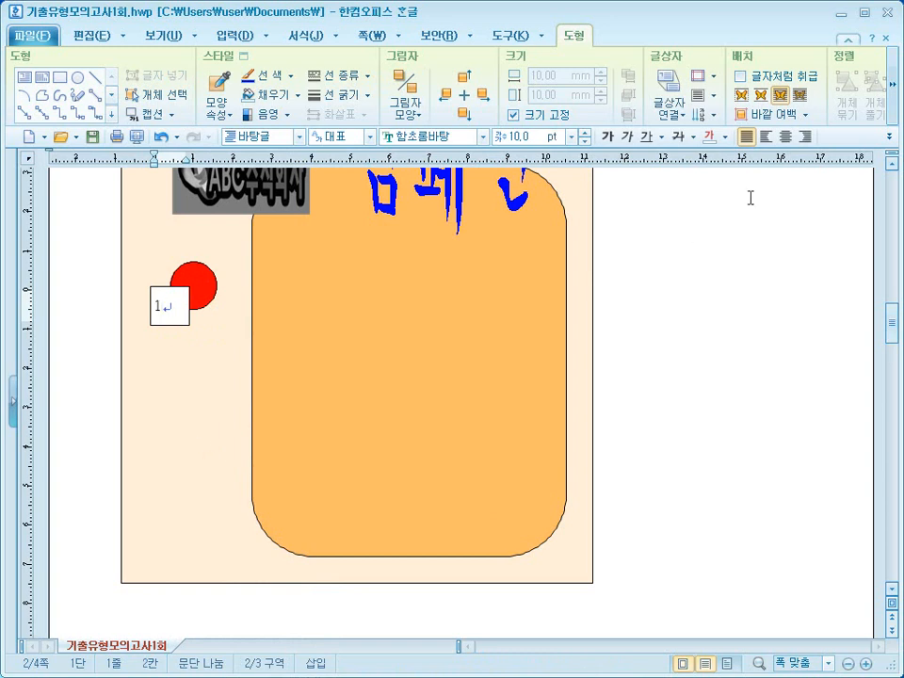
left_click(787, 138)
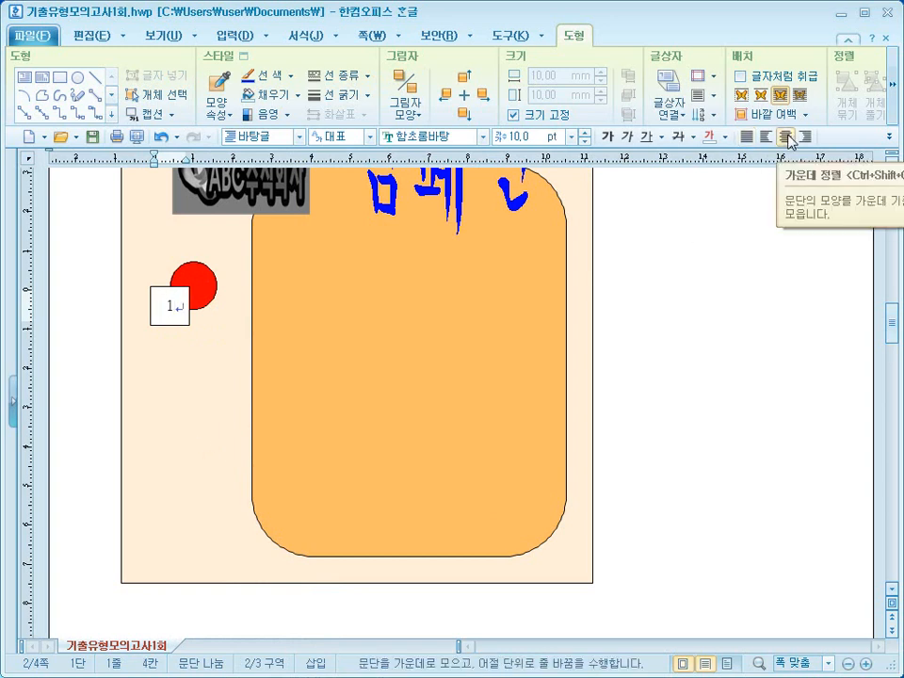
left_click(713, 95)
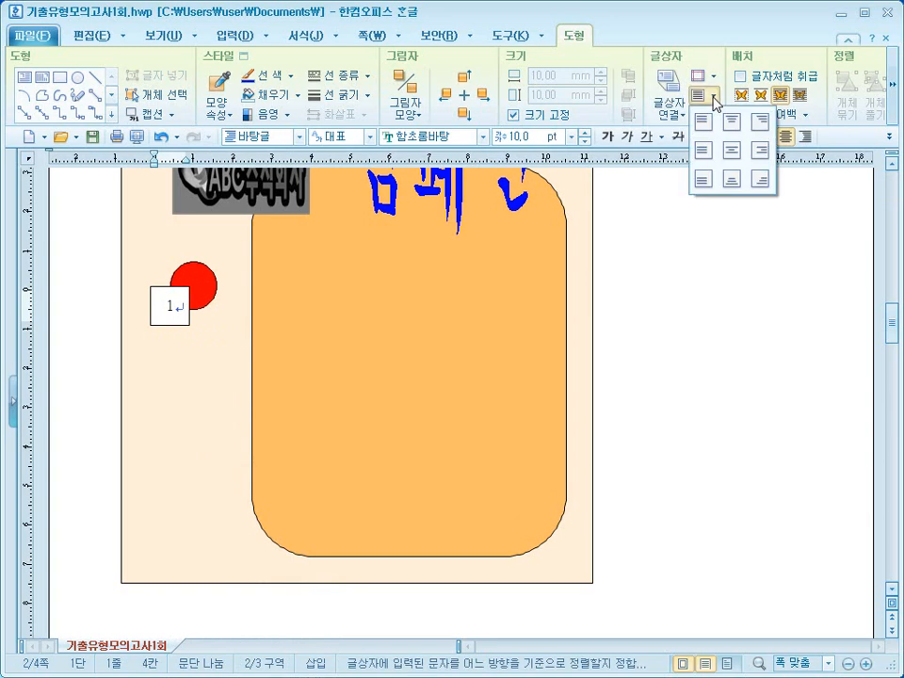
left_click(731, 151)
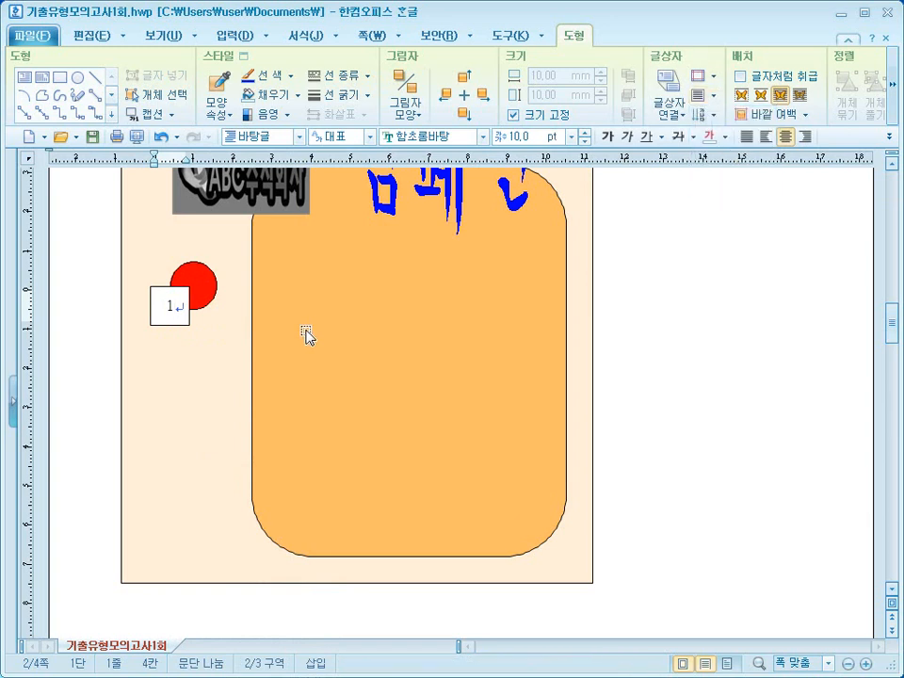
Format the "1" in the white square in the 돋움 font at 20 pt.
left_click_drag(179, 309, 168, 307)
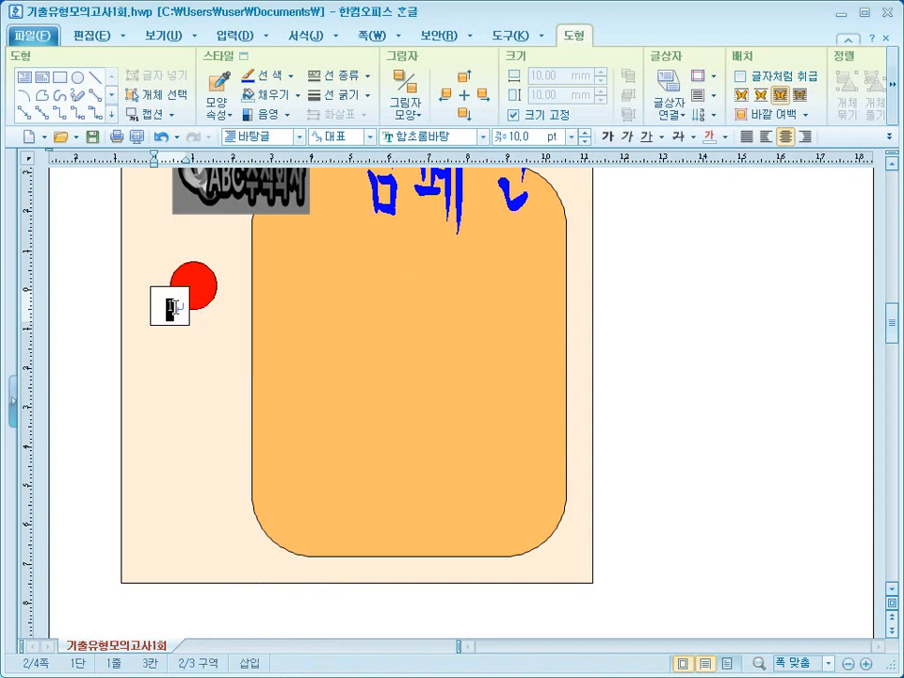
left_click(484, 137)
left_click_drag(592, 252, 594, 180)
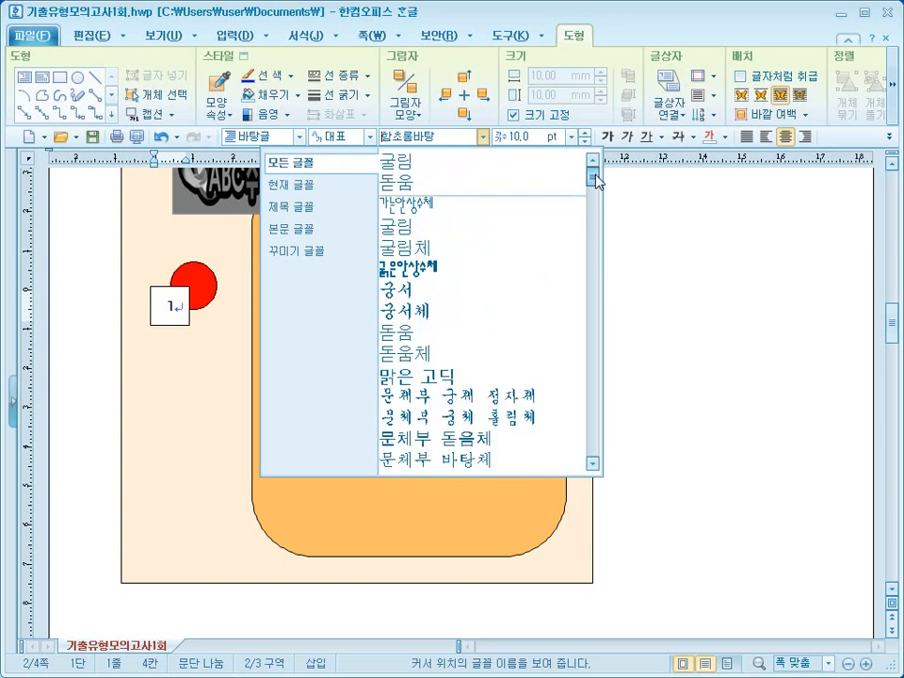
left_click(567, 179)
left_click(571, 141)
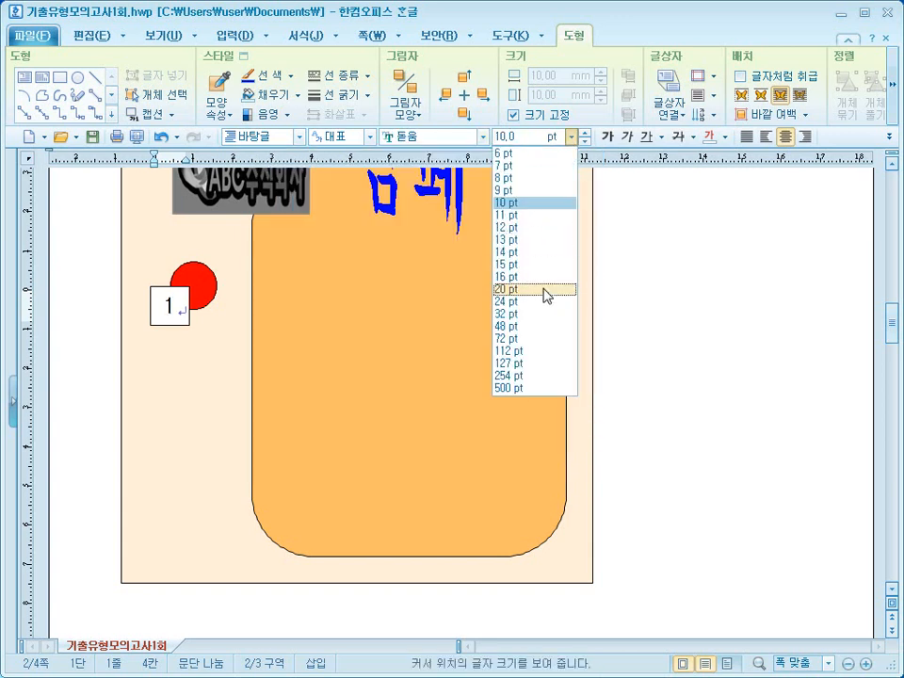
left_click(543, 297)
left_click(674, 354)
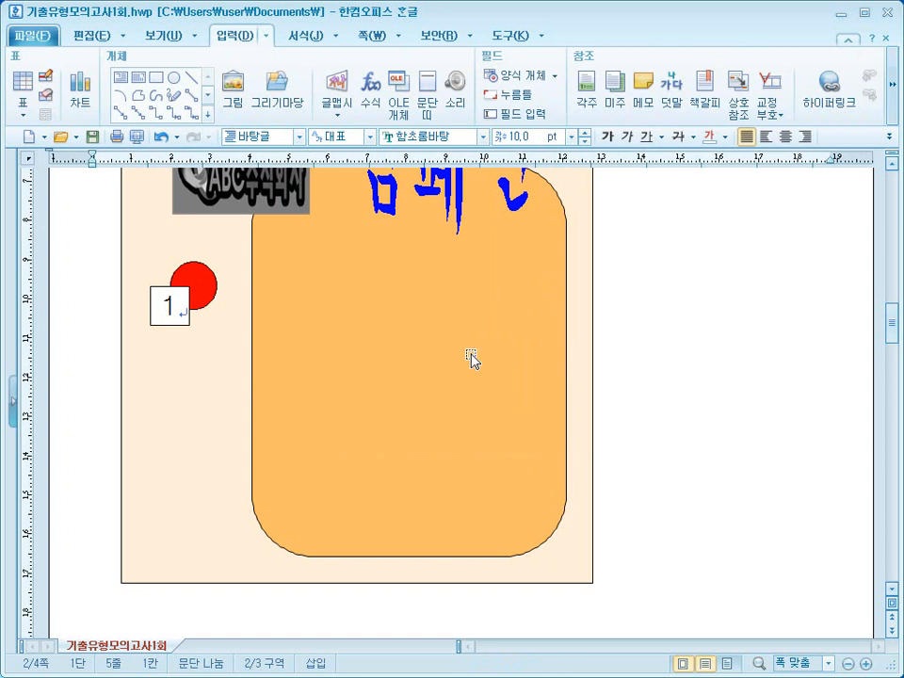
Copy the red circle and its numbered square together twice, placing the copies straight below the original in one column.
left_click(177, 299)
left_click(207, 285)
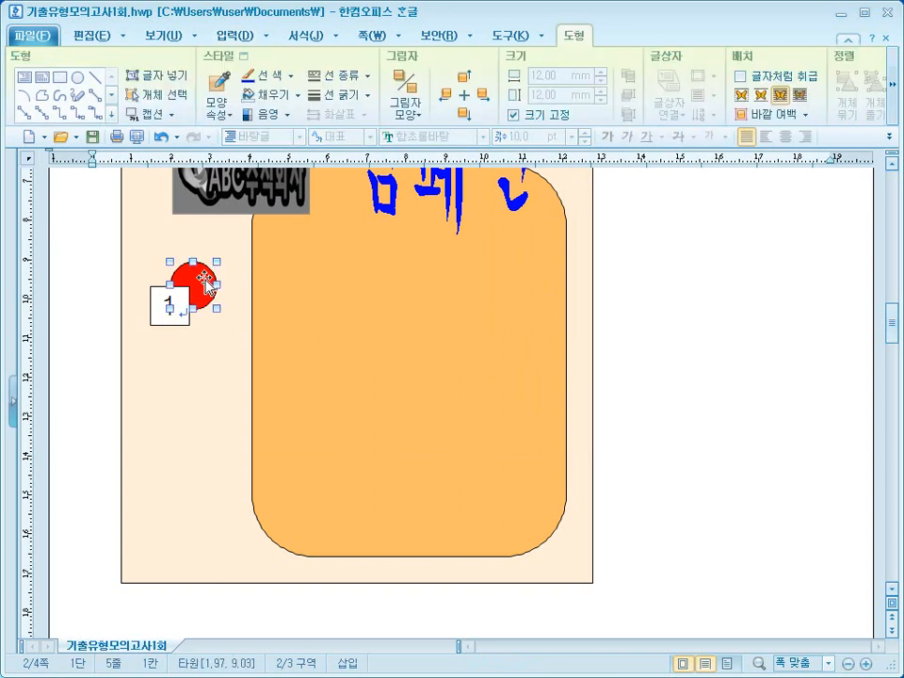
left_click(164, 326, "shift")
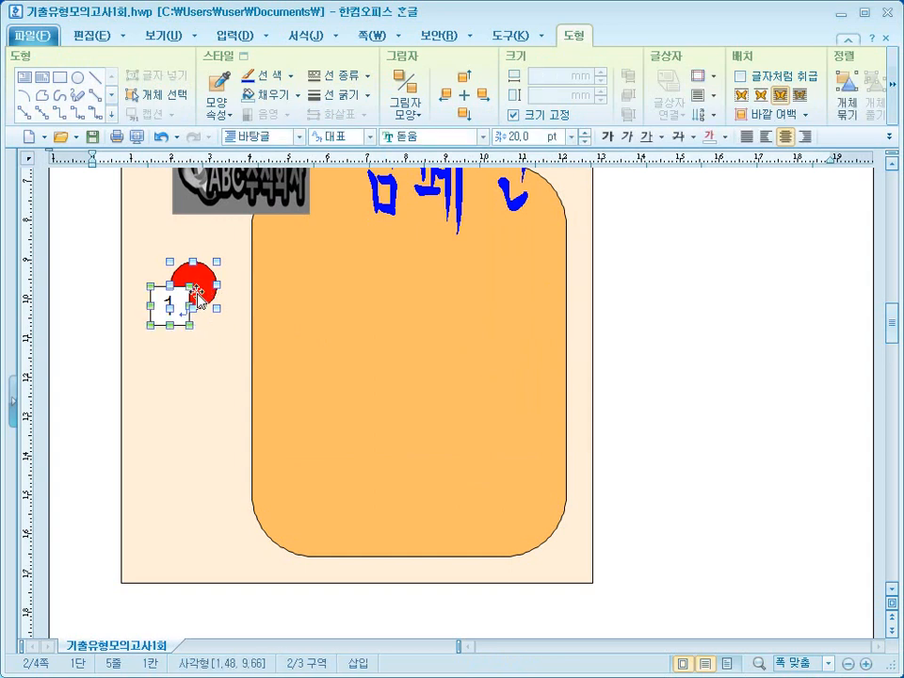
left_click_drag(201, 298, 206, 377)
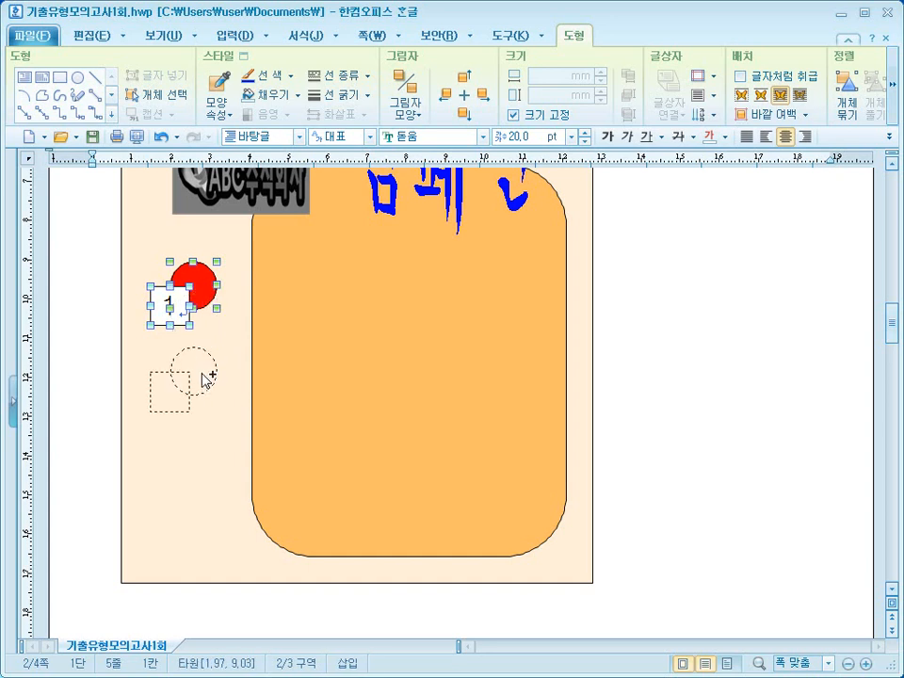
left_click_drag(203, 375, 206, 468)
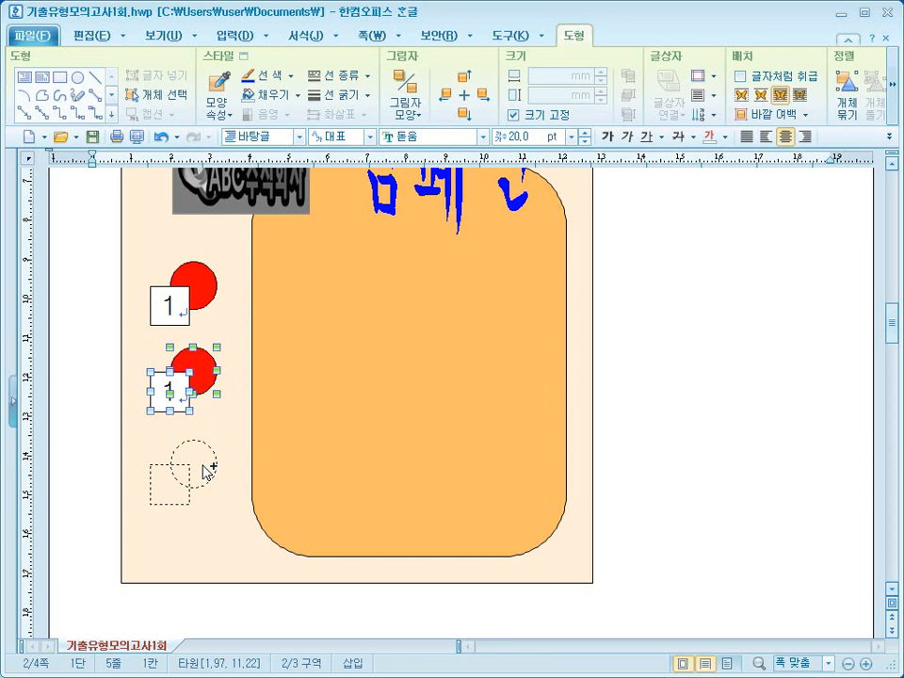
left_click_drag(206, 470, 203, 469)
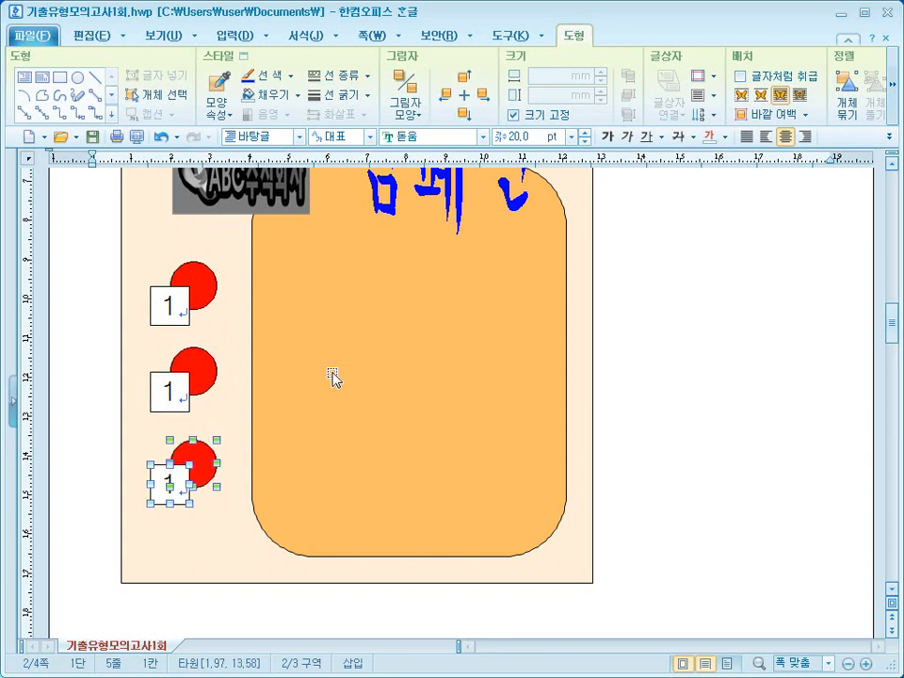
left_click(658, 399)
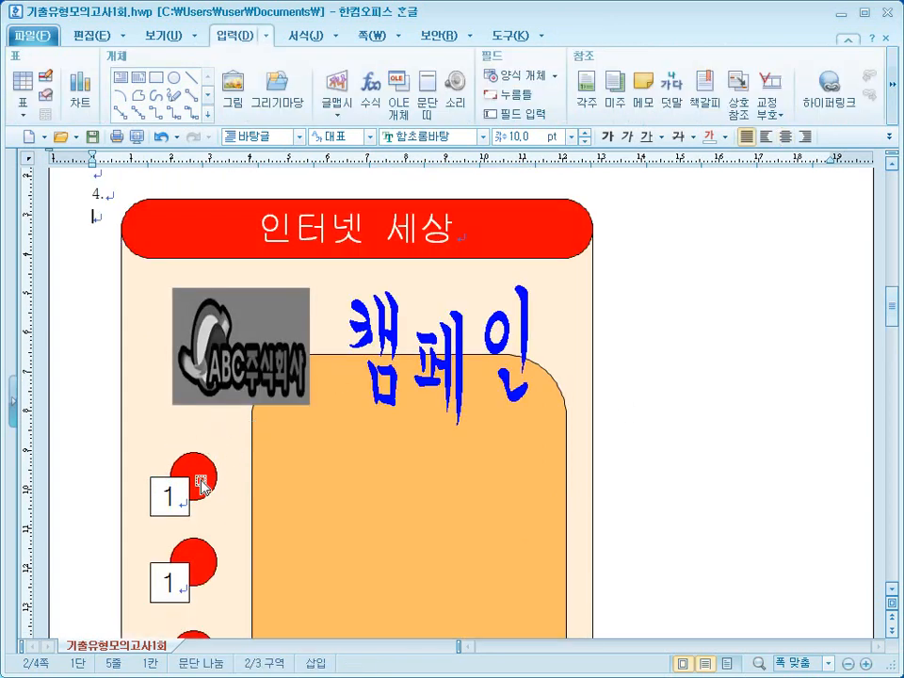
Change the number in the middle square to 2 and in the lowest square to 3.
scroll(204, 461, "down", 3)
double_click(168, 456)
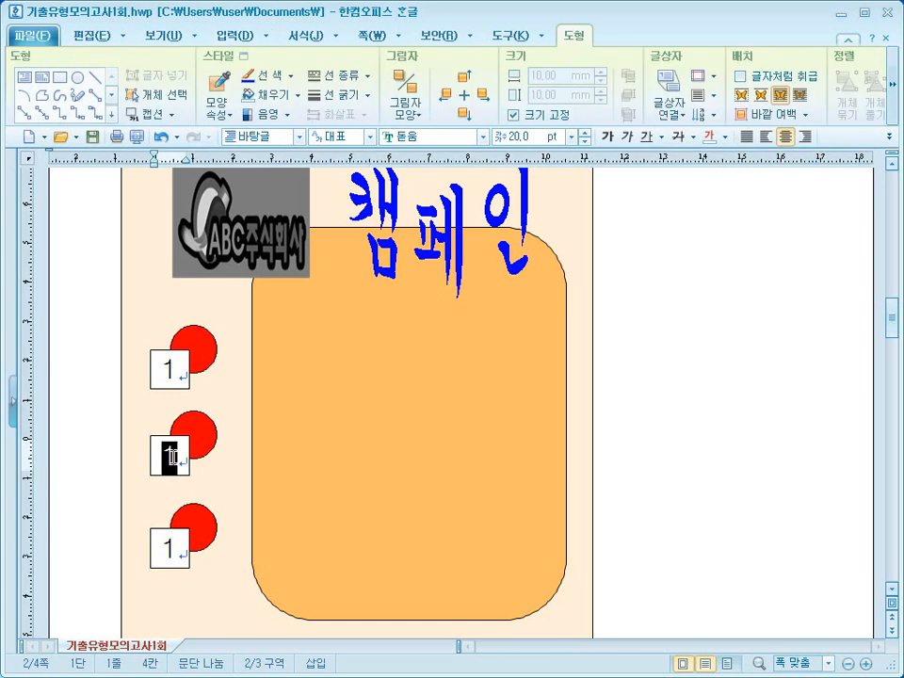
type("2")
double_click(167, 543)
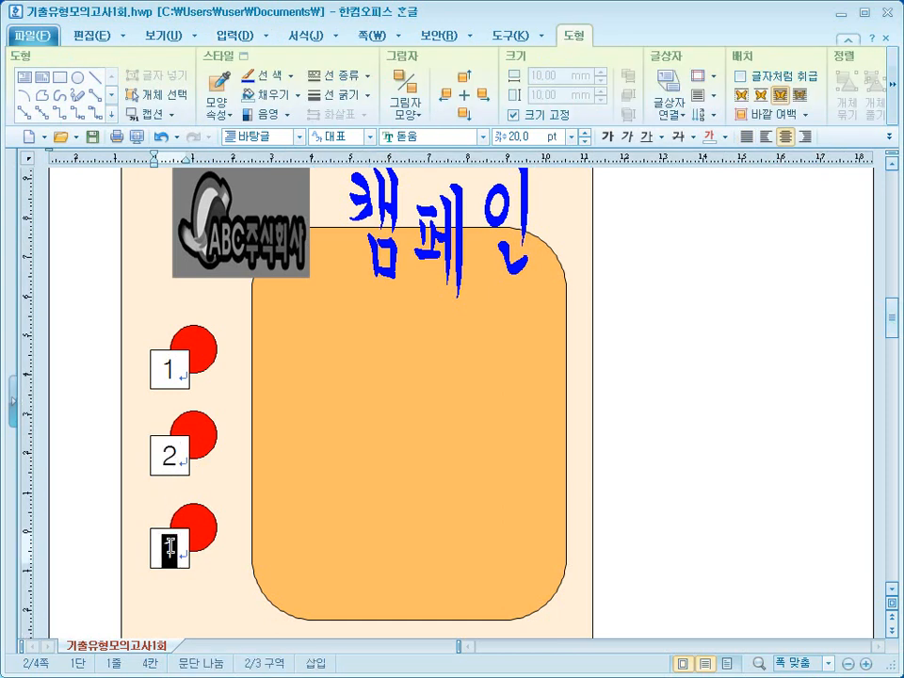
type("3")
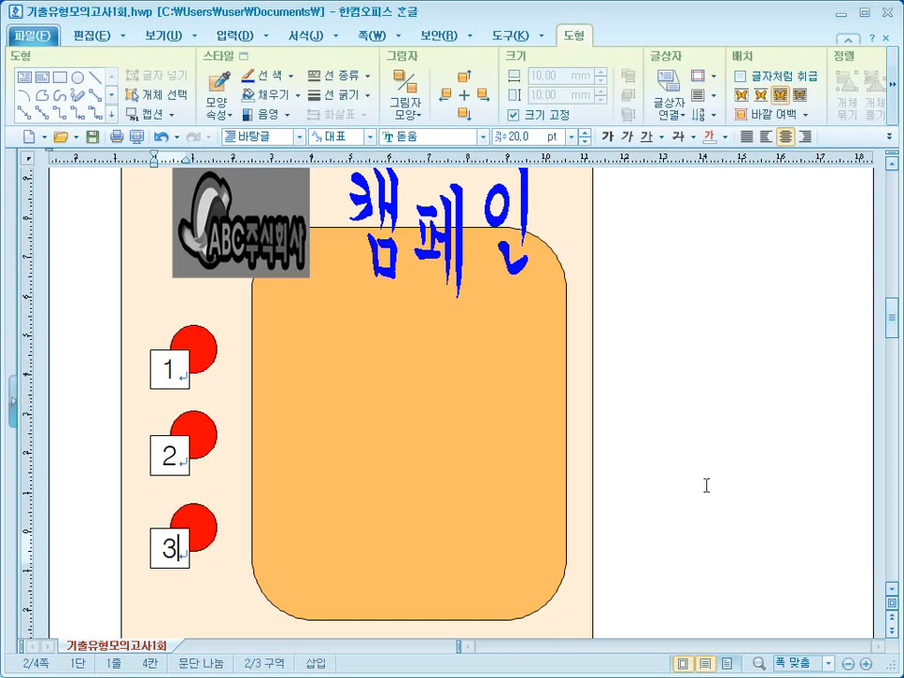
left_click(706, 485)
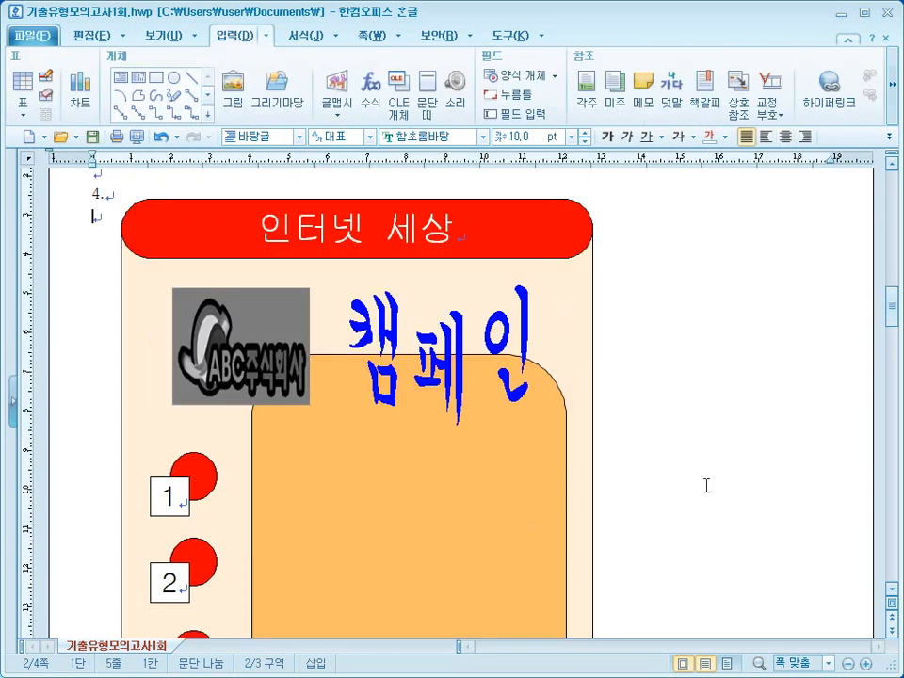
Fill the red circle behind number 2 with orange, leaving the numbered square white.
scroll(707, 485, "down", 3)
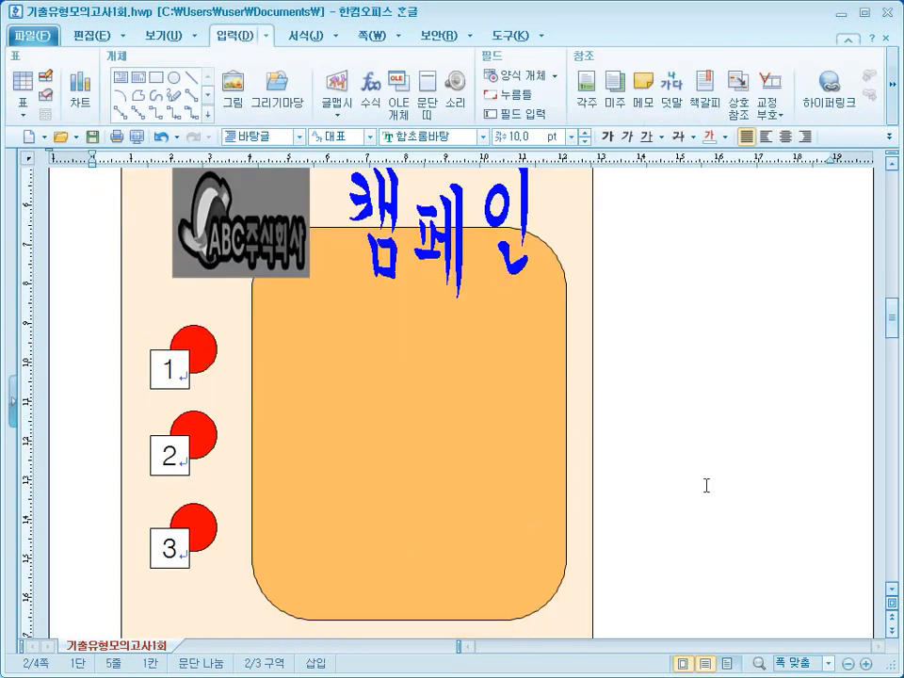
left_click(194, 433)
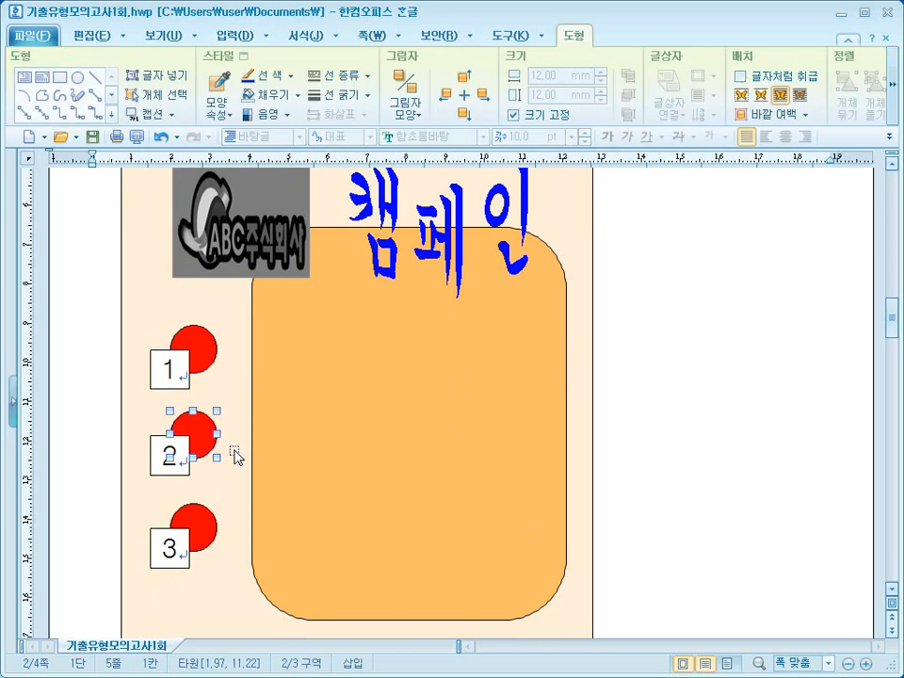
right_click(211, 439)
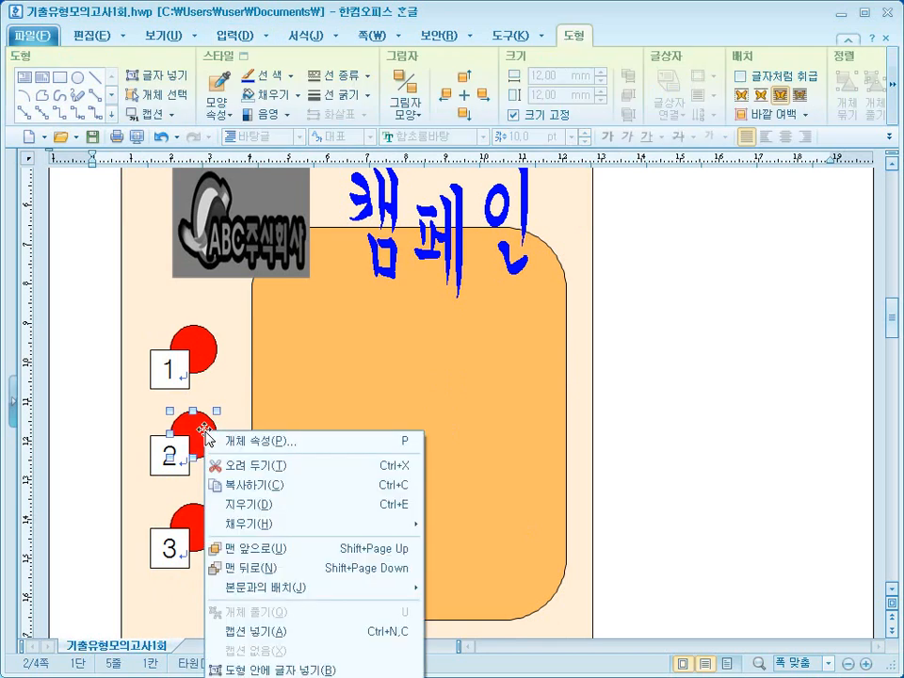
left_click(283, 441)
left_click(364, 162)
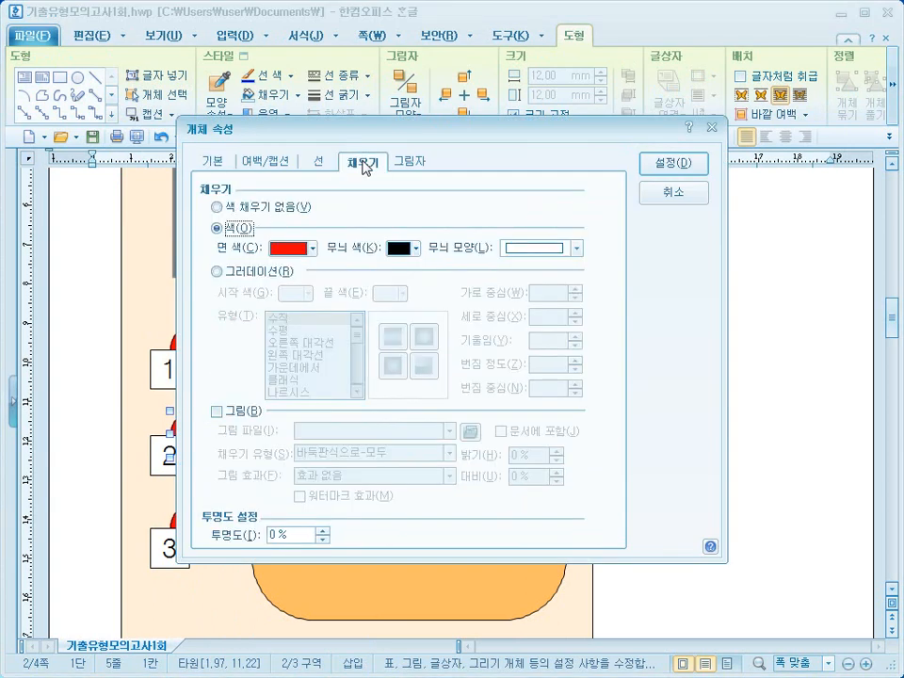
left_click(313, 250)
left_click(422, 296)
left_click(471, 316)
left_click(306, 296)
left_click(670, 164)
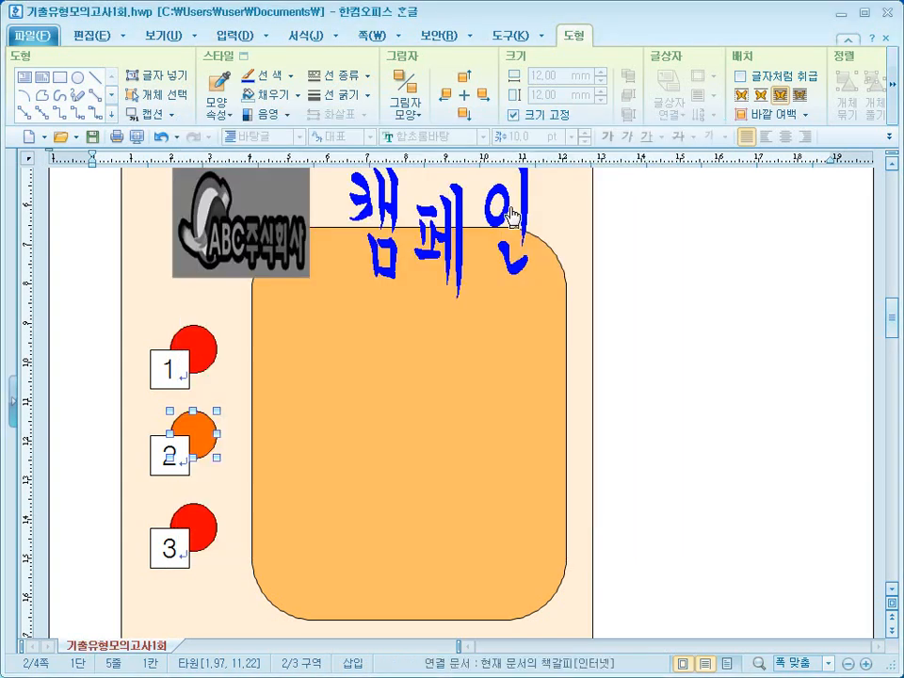
Fill the red circle behind number 3 with yellow through its object properties.
right_click(203, 520)
left_click(313, 57)
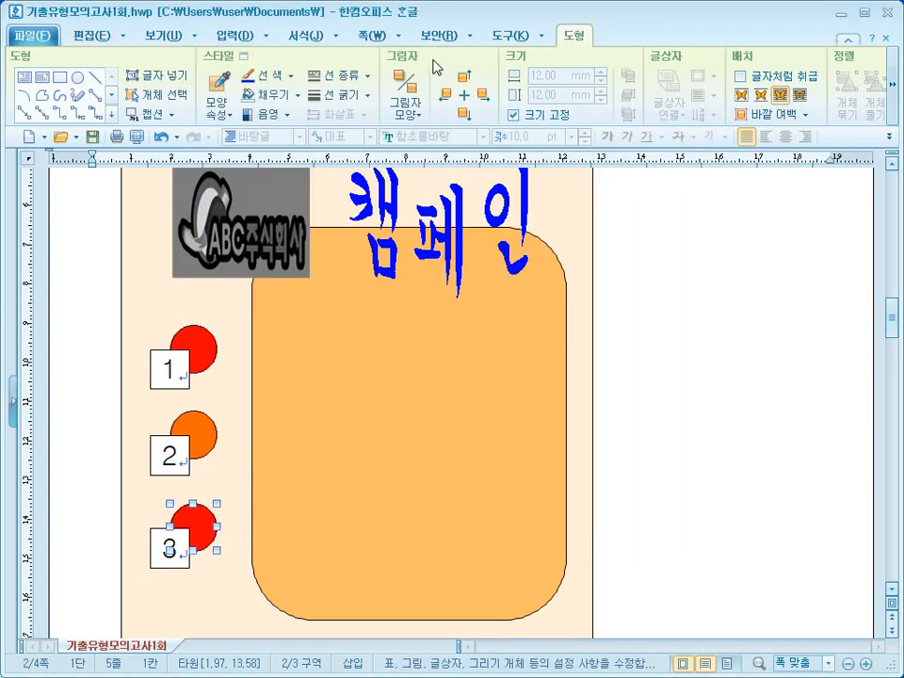
left_click(313, 250)
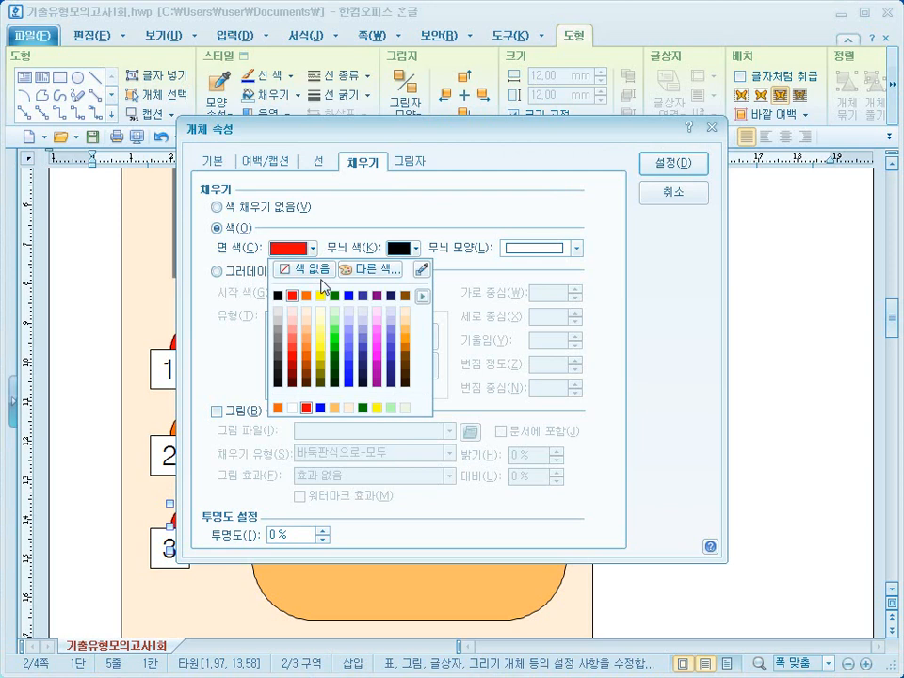
left_click(318, 296)
left_click(659, 162)
left_click(692, 440)
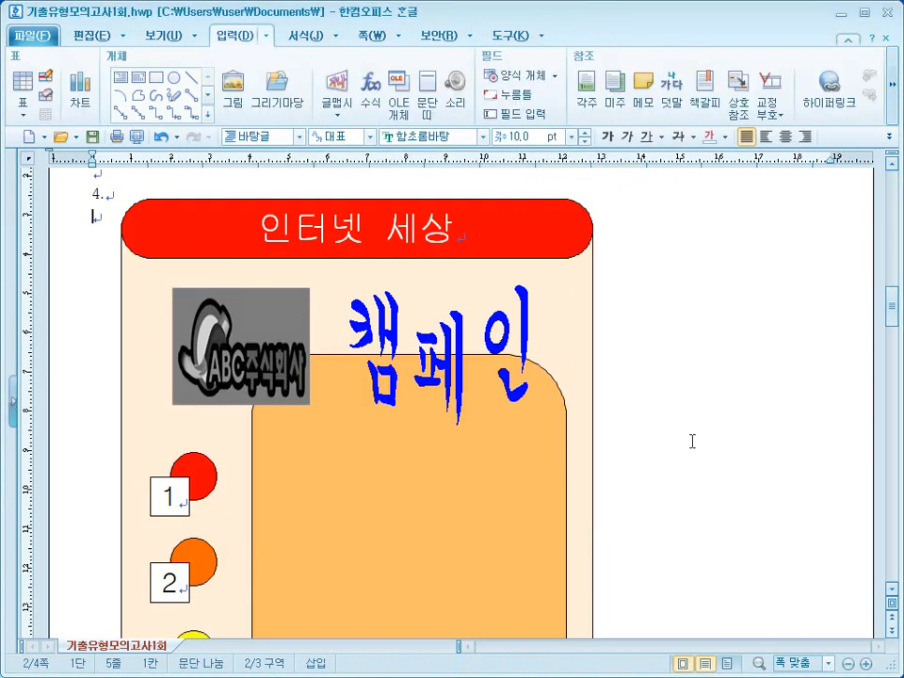
Draw a text box about 74 by 14 mm beside marker 1 on the orange shape, containing "인터넷 예절 캠페인".
scroll(692, 440, "down", 3)
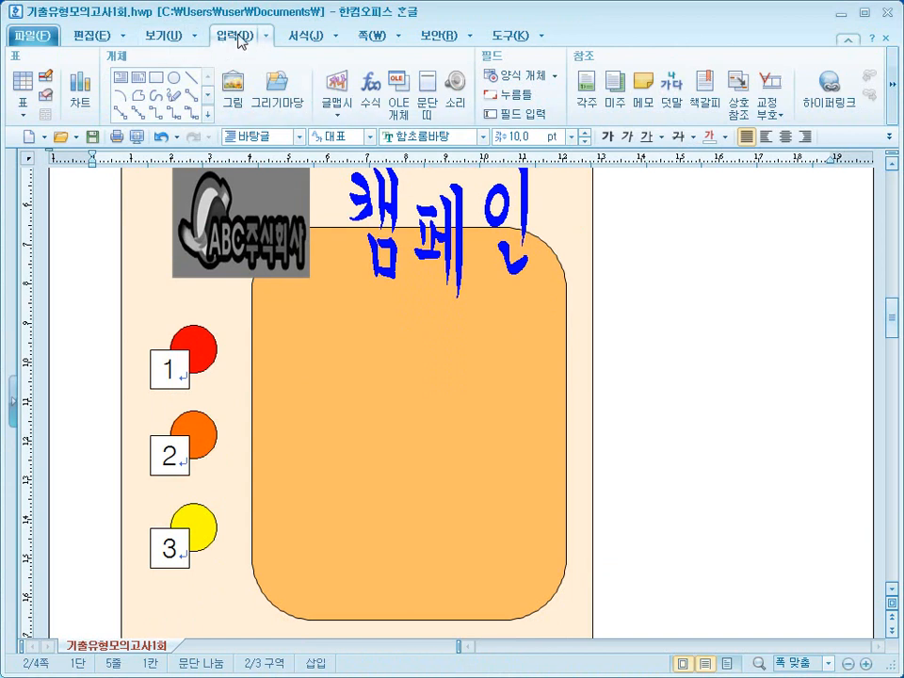
left_click(123, 81)
mouse_move(258, 326)
left_mouse_down()
mouse_move(472, 378)
mouse_move(549, 384)
left_mouse_up()
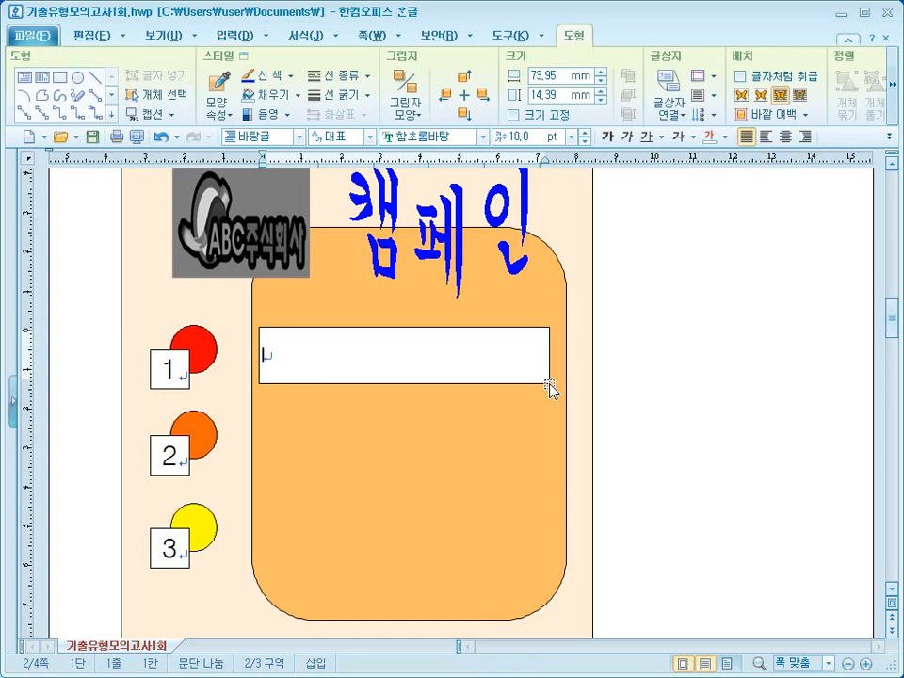
type("인터넷 ")
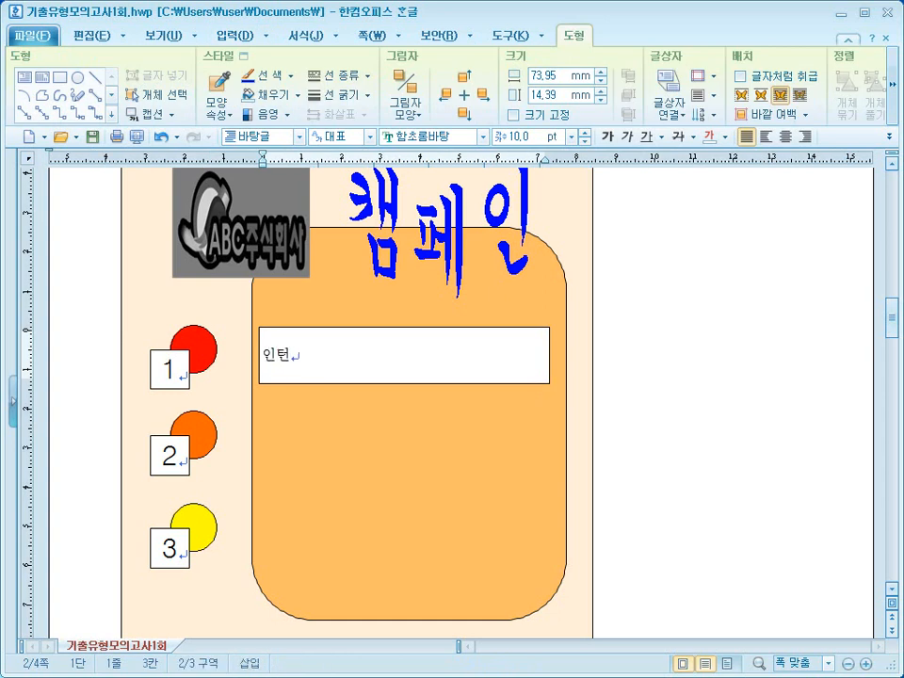
type("예절 ")
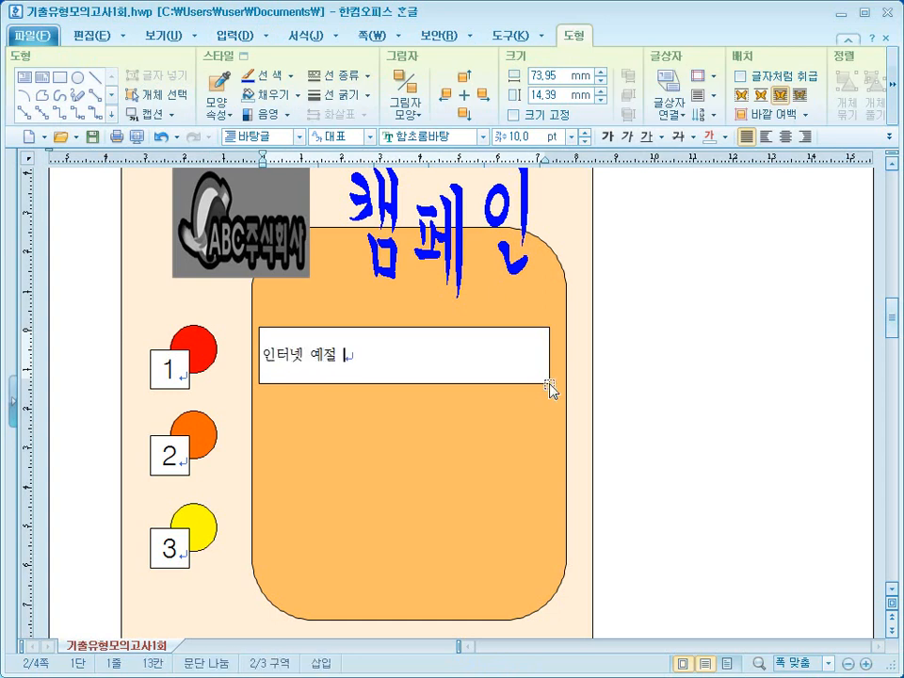
type("캠페인")
Format the "인터넷 예절 캠페인" text in the 돋움 font at 16 pt.
key("shift+Home")
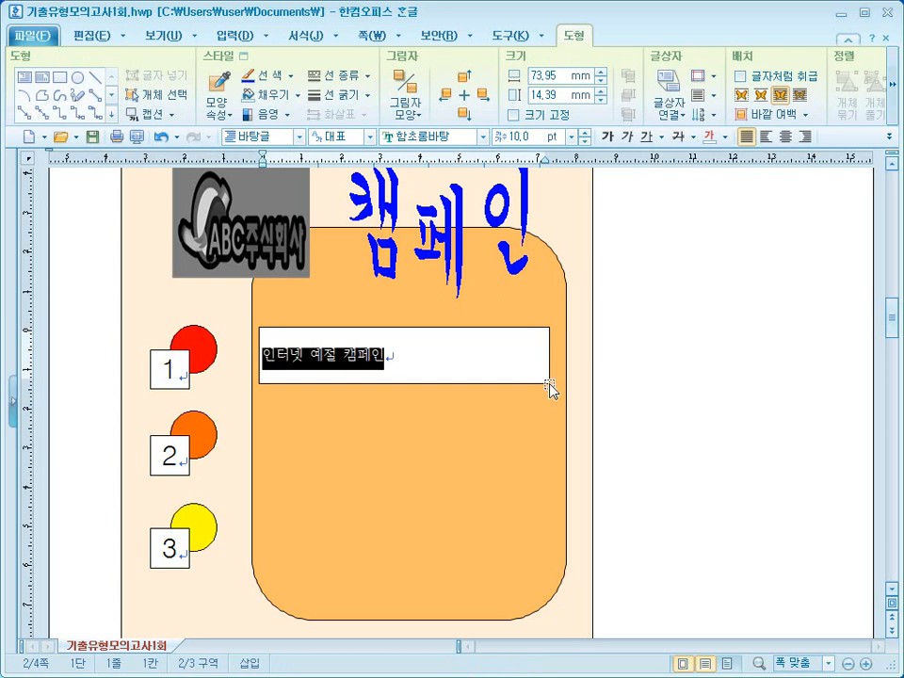
left_click(484, 136)
left_click_drag(596, 249, 595, 171)
left_click(561, 165)
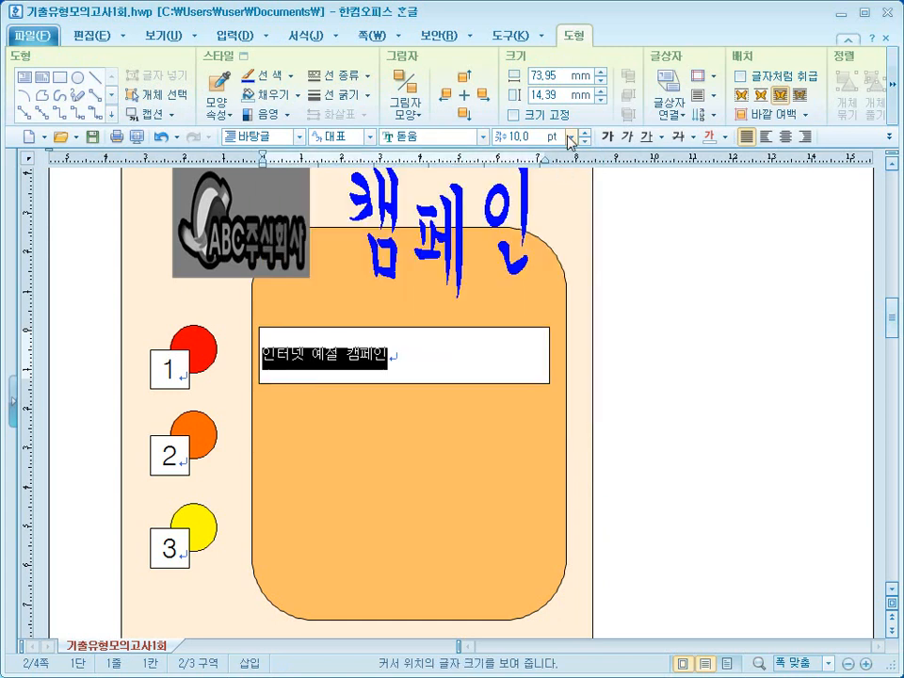
left_click(569, 136)
left_click(544, 280)
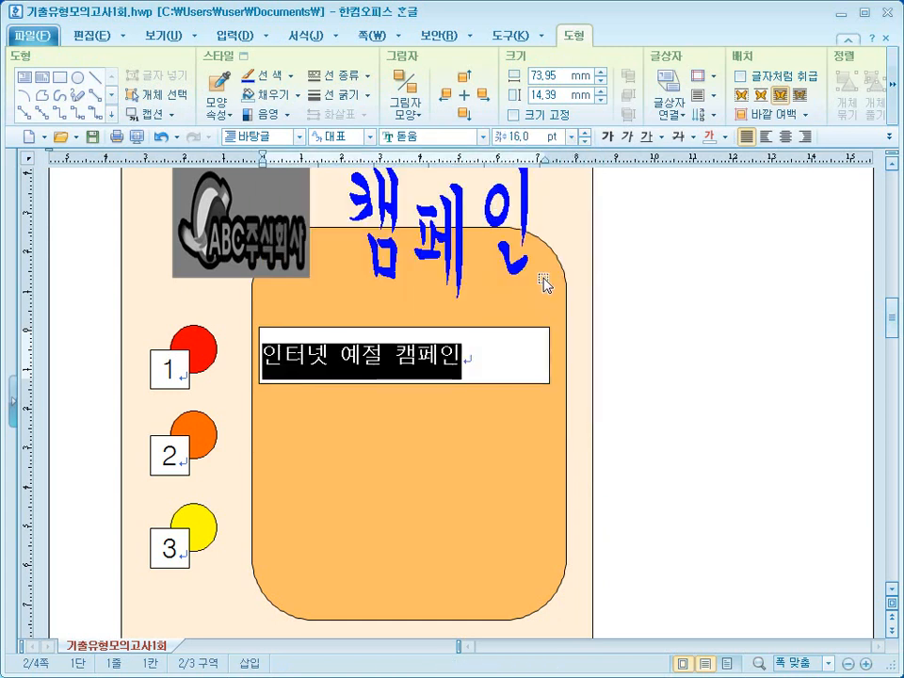
Center the "인터넷 예절 캠페인" text horizontally and vertically within its box.
left_click(786, 137)
left_click(701, 97)
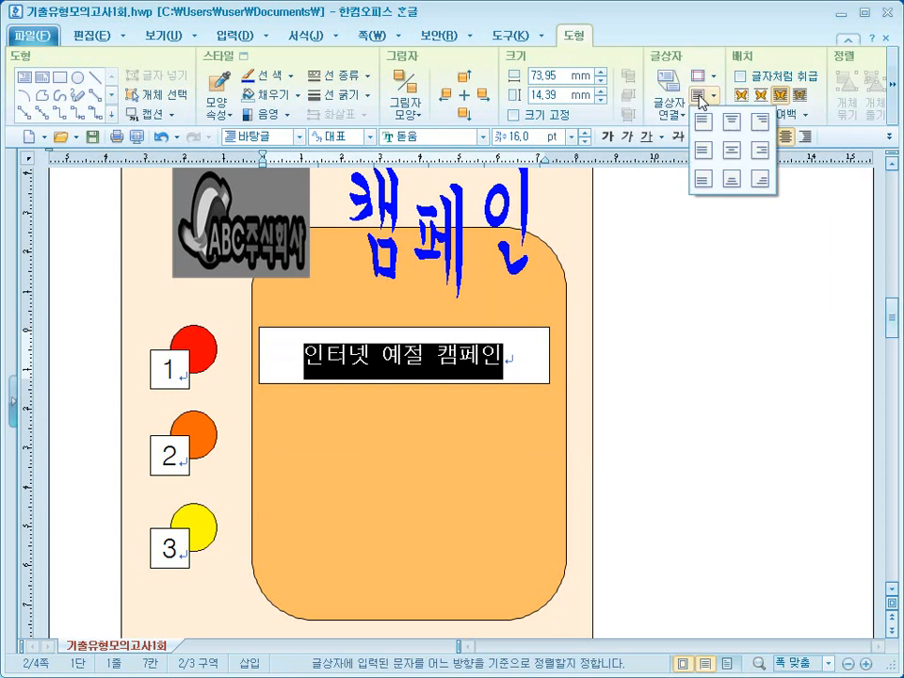
left_click(731, 152)
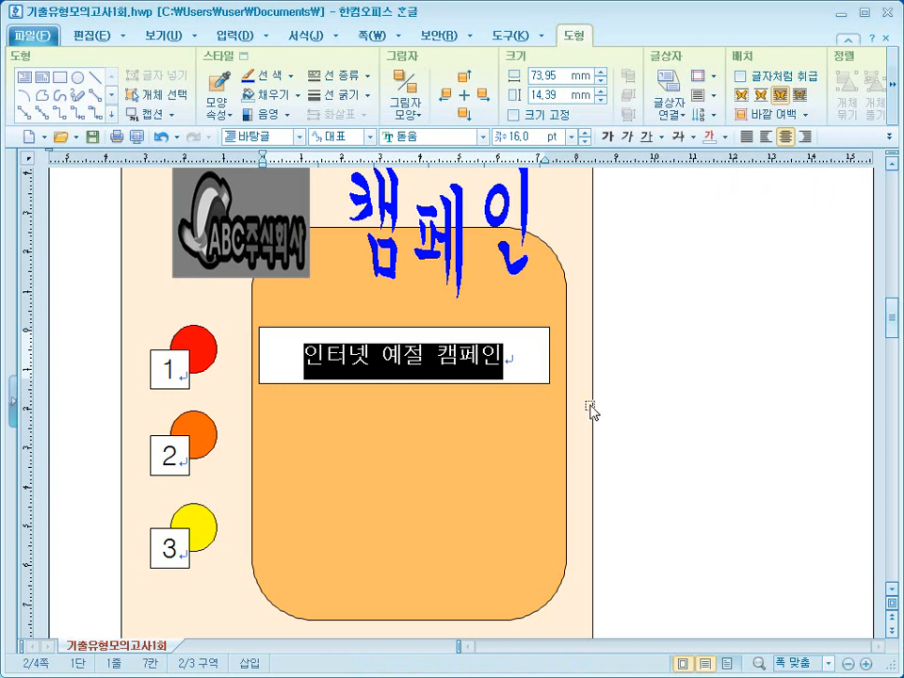
Give the "인터넷 예절 캠페인" text box a dotted outline and no fill color.
left_click(530, 384)
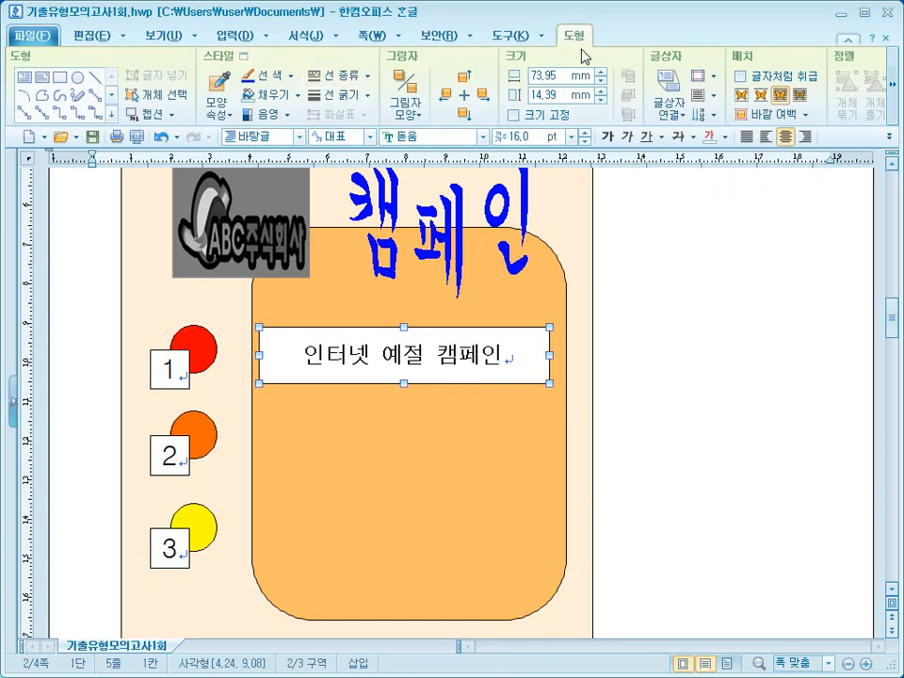
left_click(354, 75)
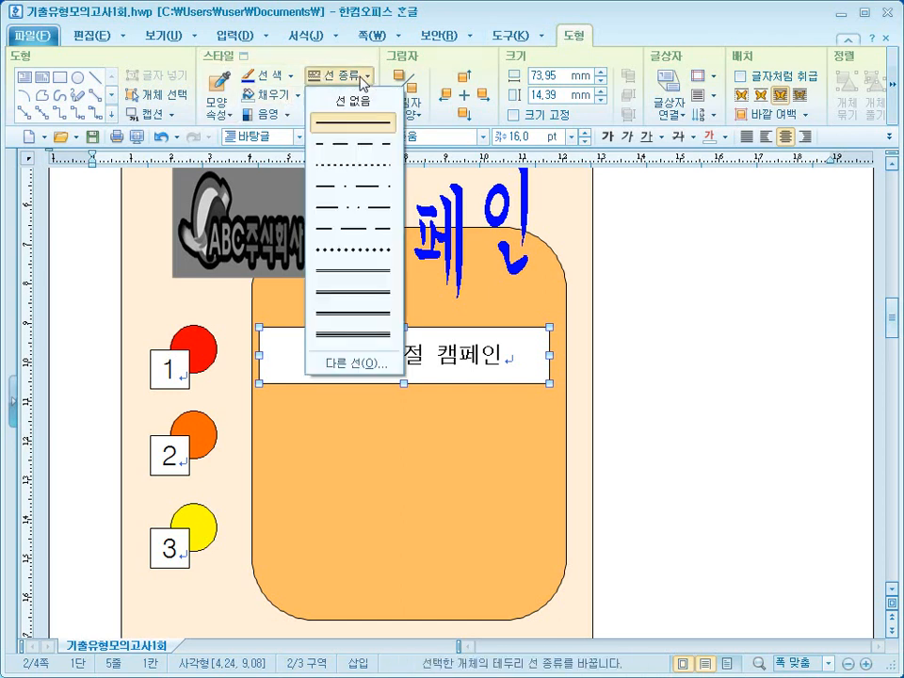
left_click(375, 177)
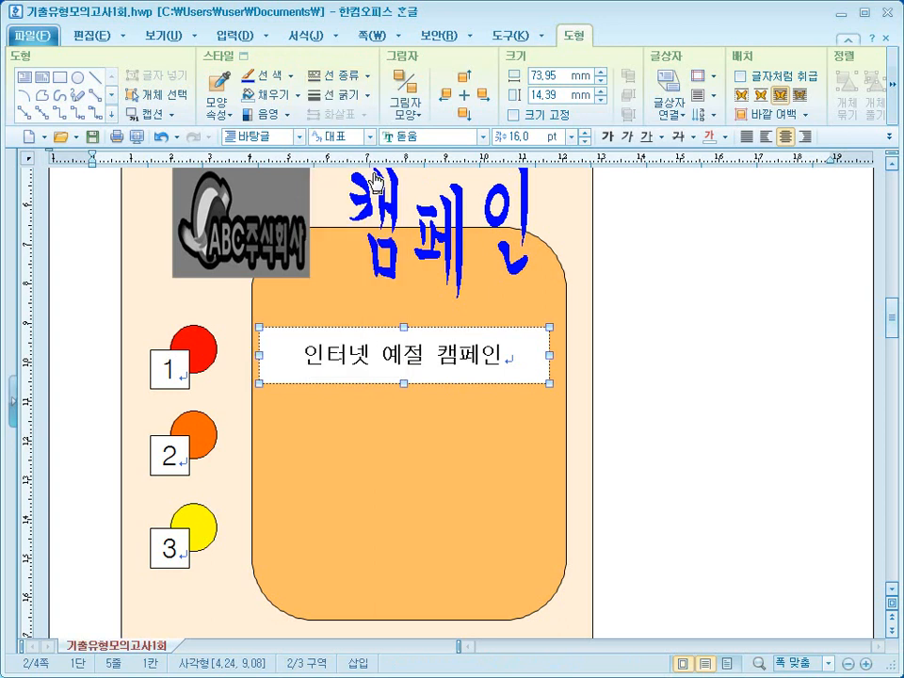
left_click(299, 97)
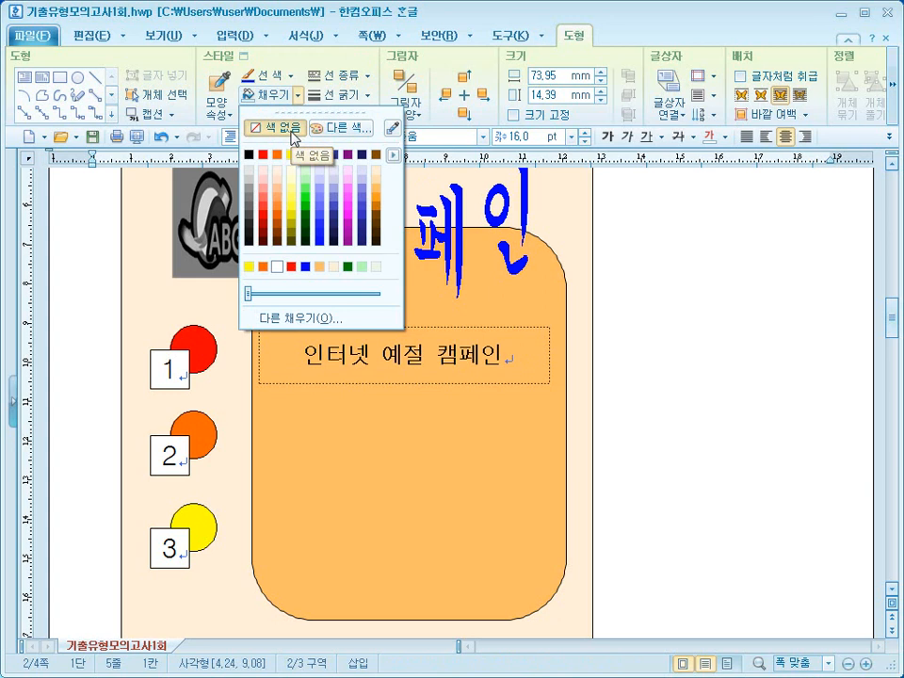
left_click(295, 137)
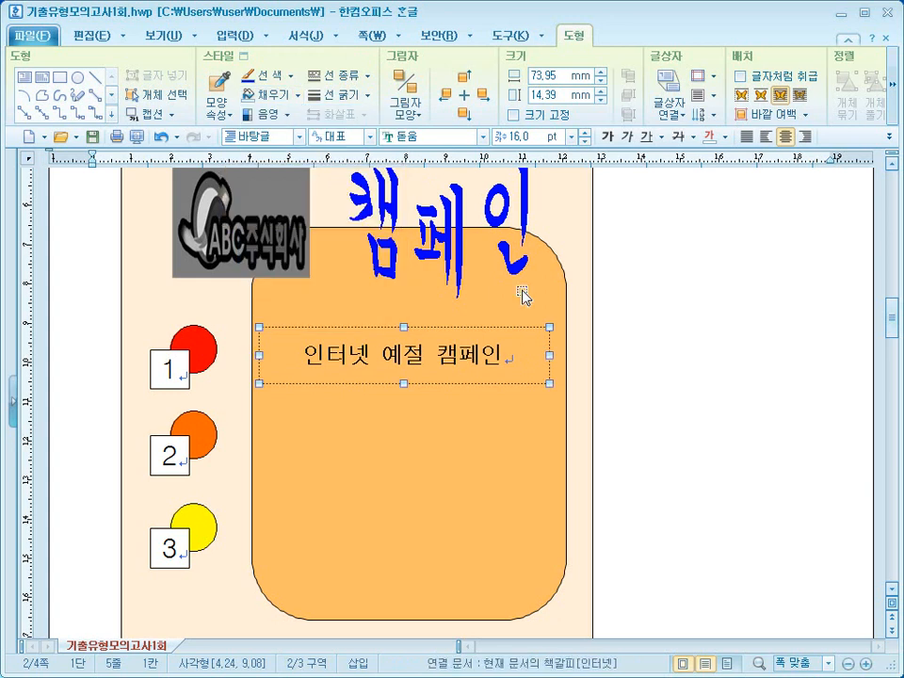
left_click(670, 377)
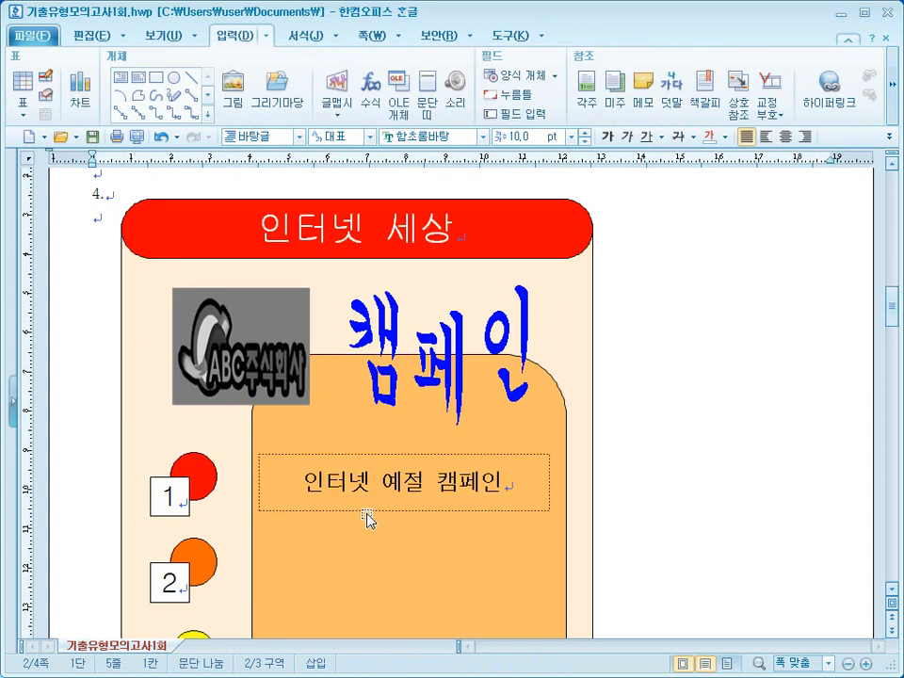
Copy the dotted text box twice straight down, placing one copy beside marker 2 and the other beside marker 3.
scroll(377, 490, "down", 5)
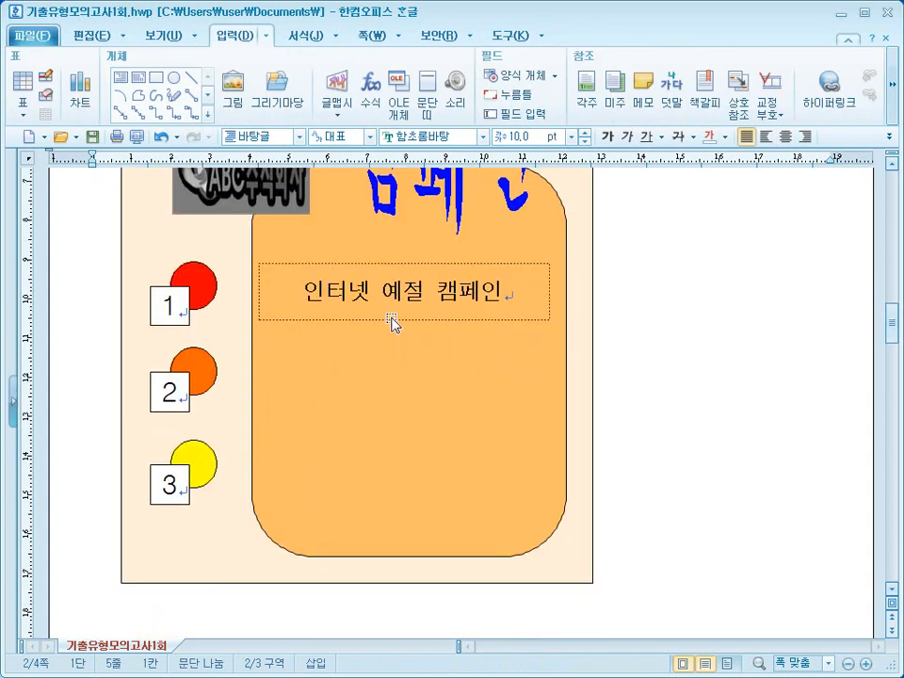
left_click(394, 322)
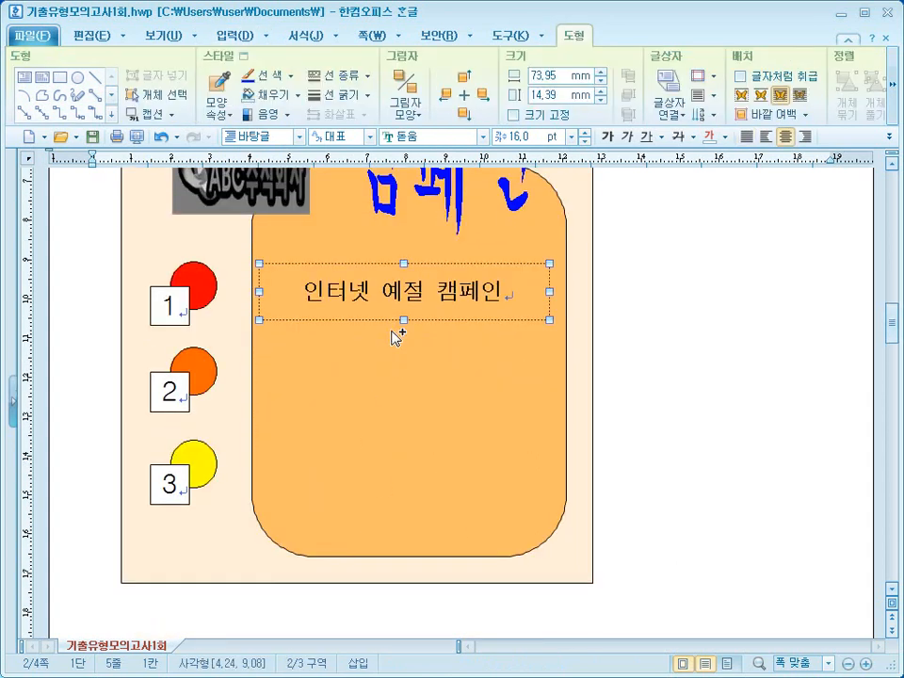
left_click_drag(394, 419, 394, 419)
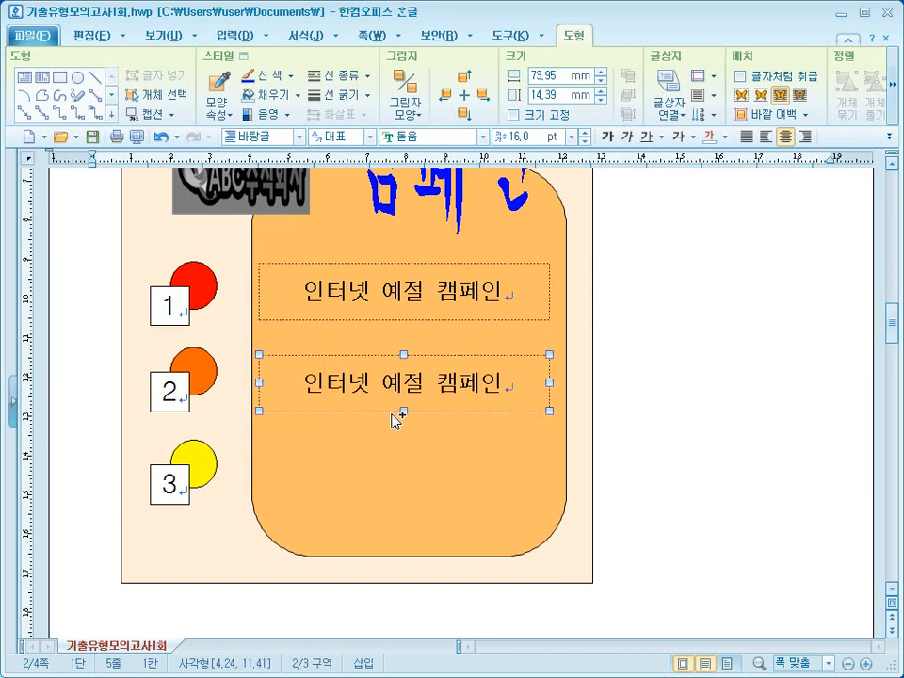
left_click(393, 421, "shift")
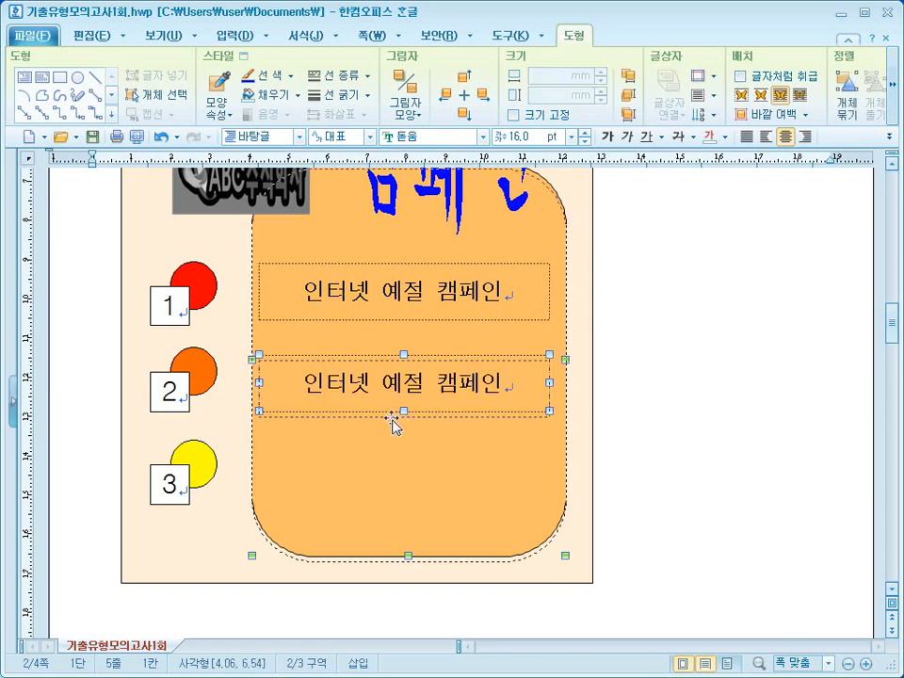
left_click(568, 424)
left_click(519, 422)
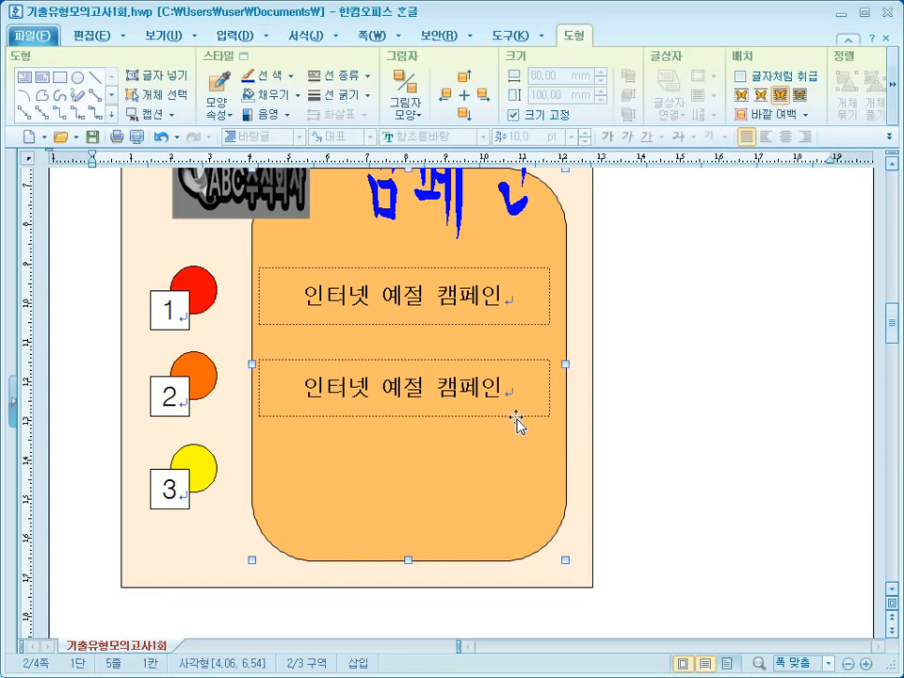
left_click(508, 421)
left_click_drag(514, 420, 517, 511)
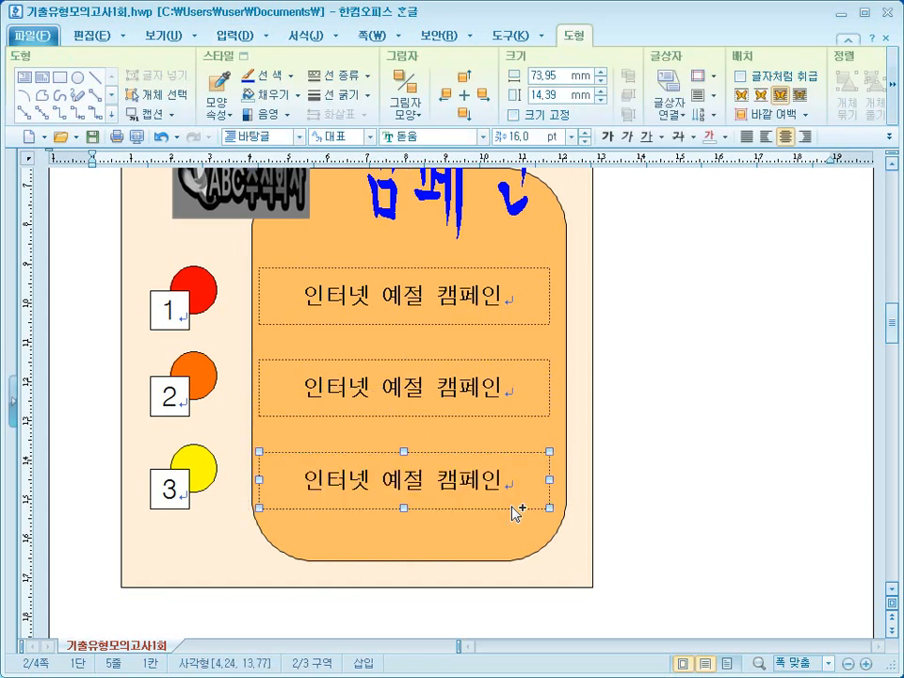
left_click(682, 470)
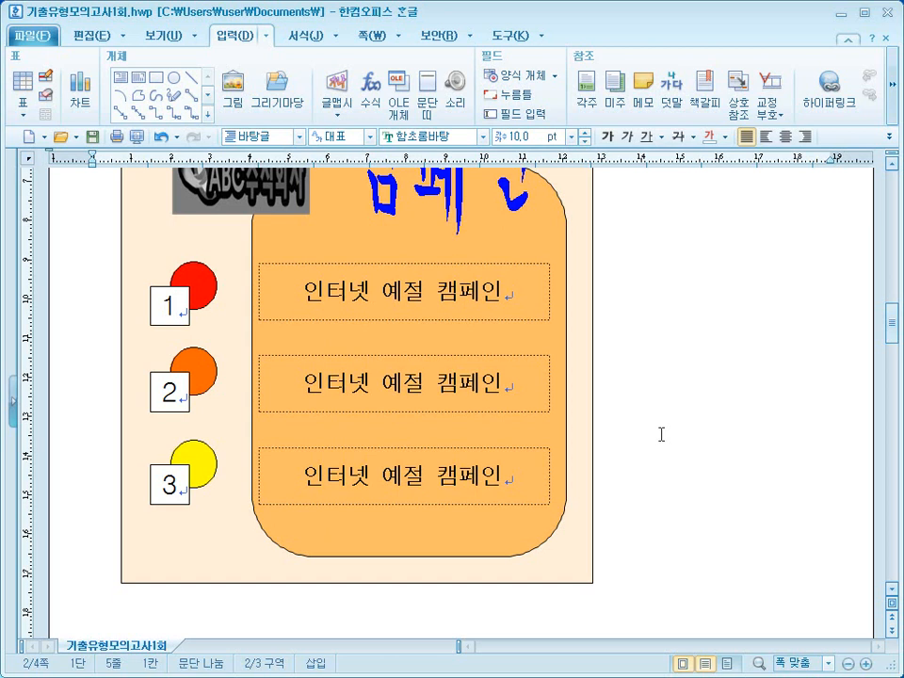
Below the title "아름다운 인터넷 세상" on the third page, leave one blank line and paste the copied body text.
scroll(661, 434, "down", 3)
scroll(661, 434, "down", 14)
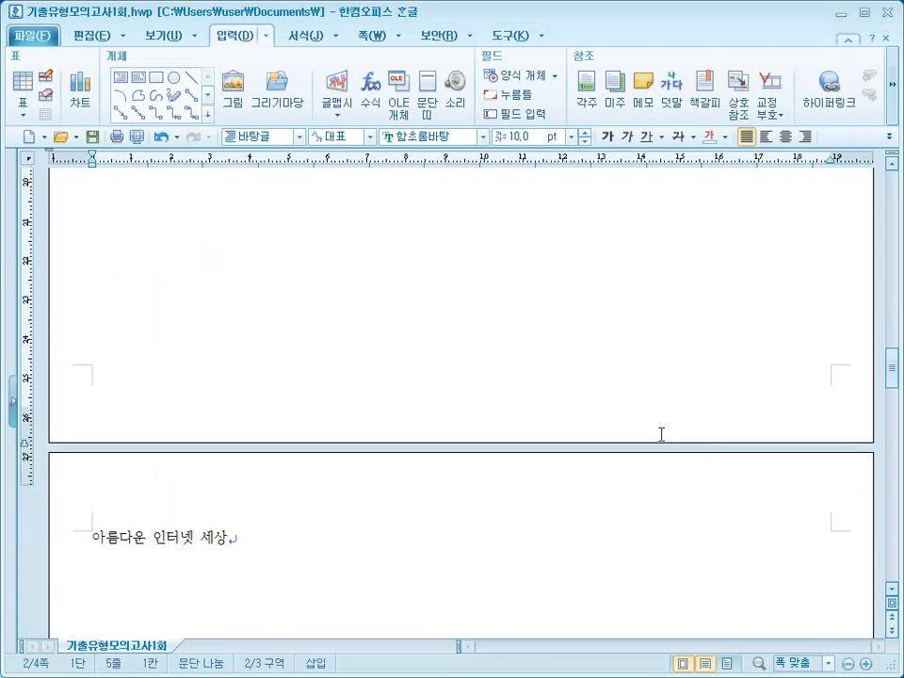
left_click(459, 459)
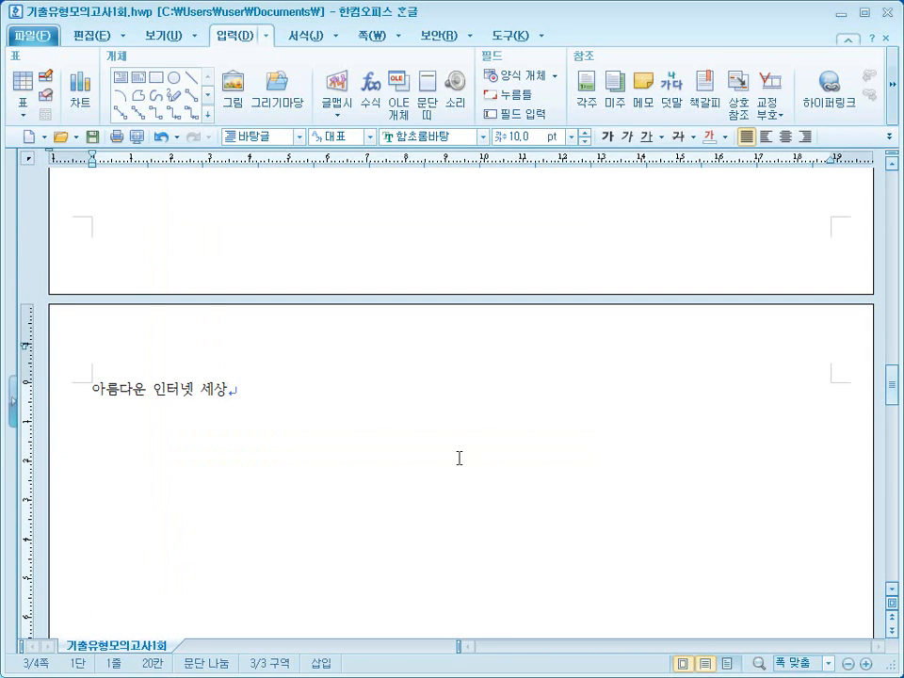
key("Return")
key("Return")
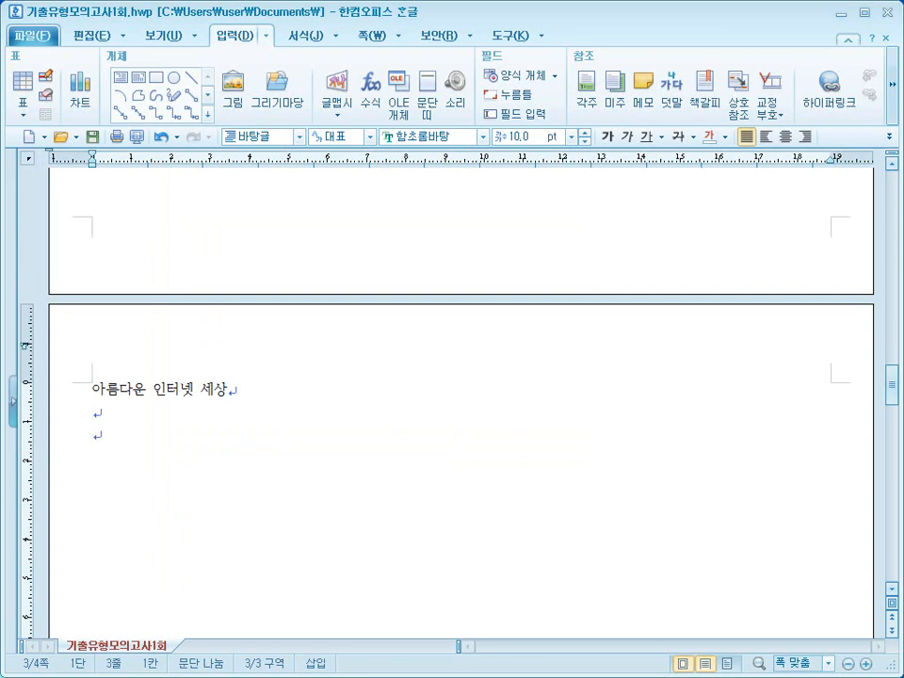
key("ctrl+v")
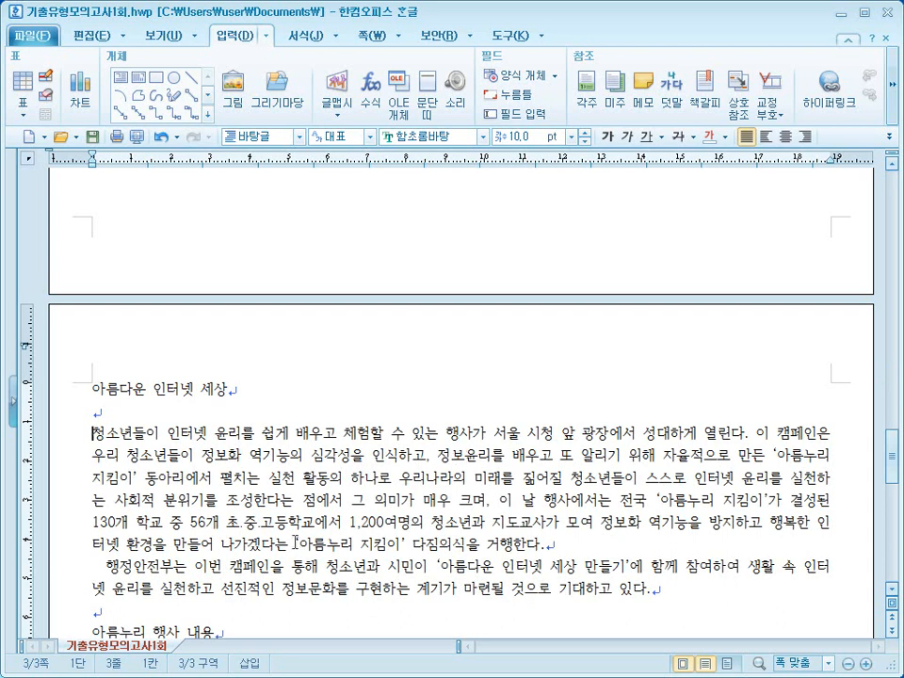
left_click(106, 567)
key("BackSpace")
key("BackSpace")
Look through the pasted body text and place the cursor at the start of the title "아름다운 인터넷 세상".
scroll(122, 584, "down", 5)
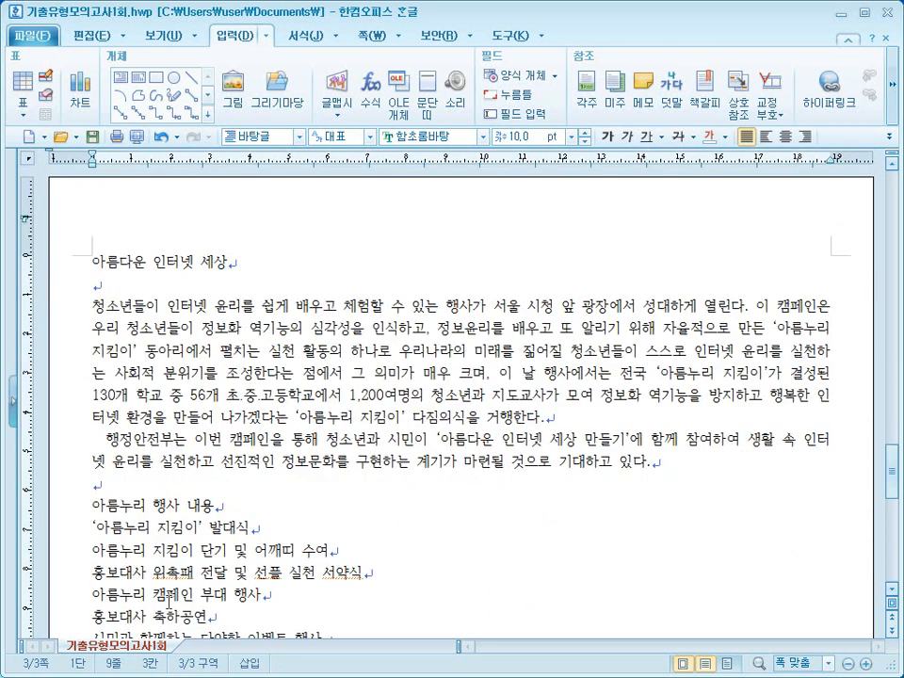
scroll(121, 584, "up", 6)
scroll(122, 584, "down", 7)
scroll(121, 584, "up", 2)
scroll(122, 584, "up", 4)
left_click(91, 325)
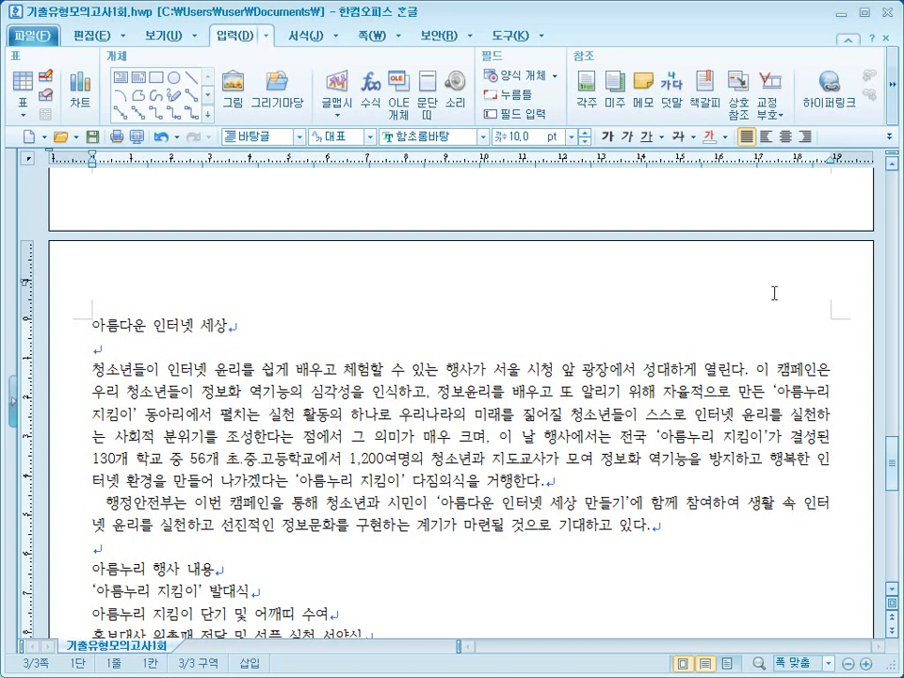
Turn the page outline (쪽 윤곽) display off and back on.
left_click(196, 36)
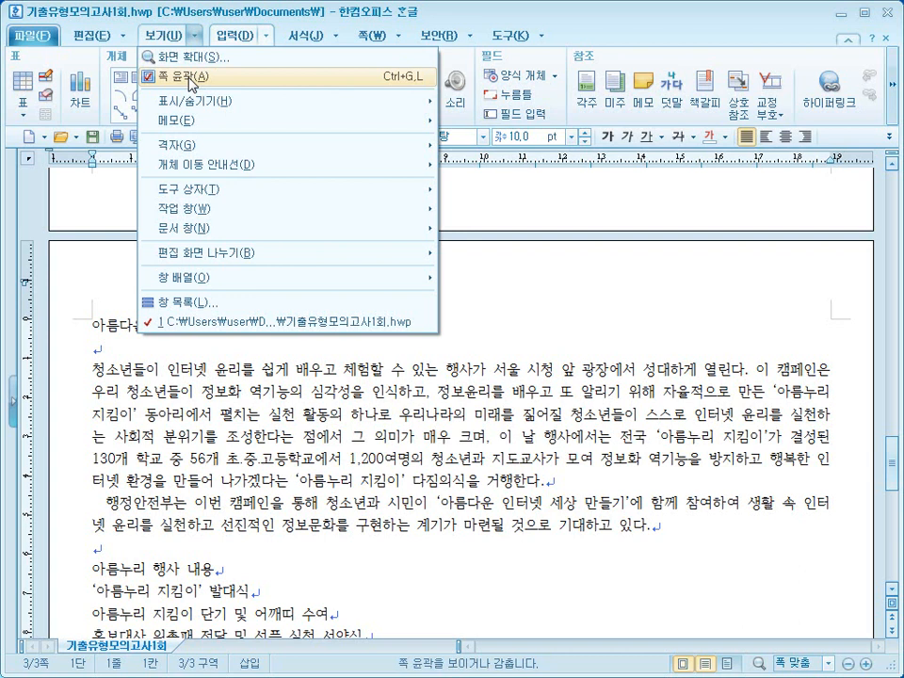
left_click(188, 77)
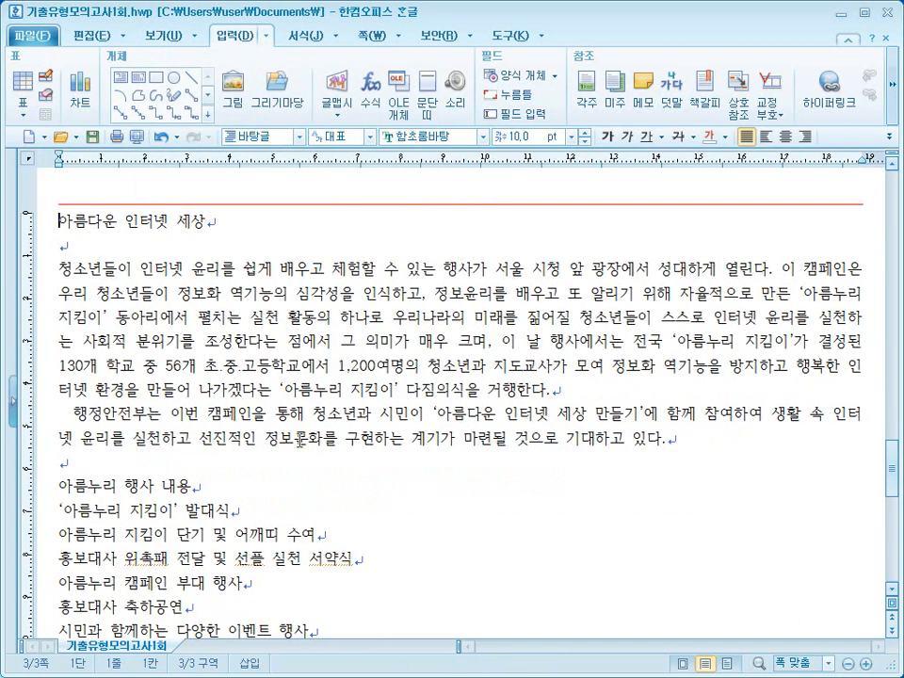
left_click(149, 38)
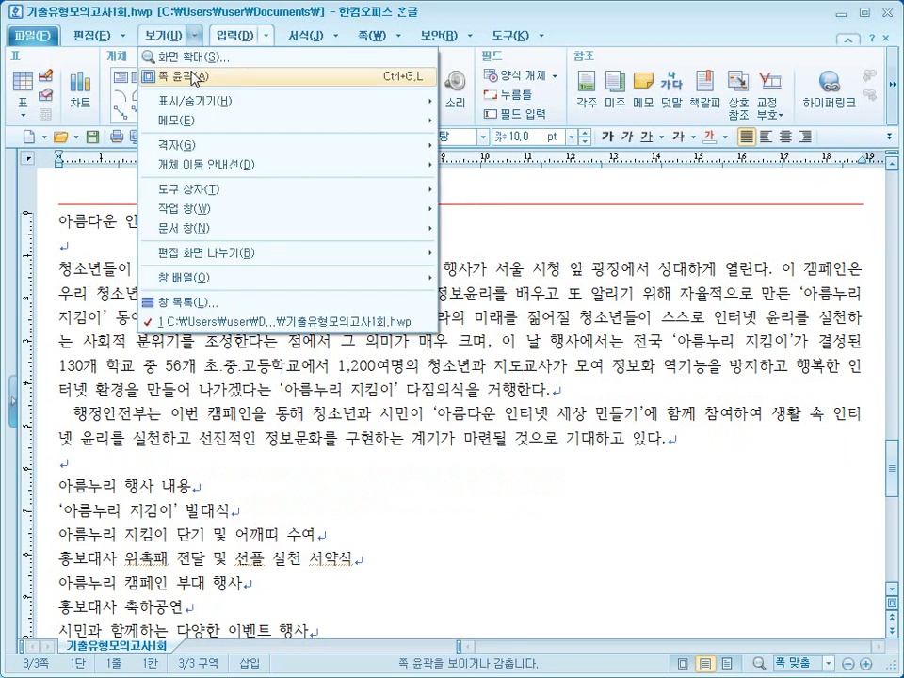
left_click(193, 76)
Create a header (머리말) for both pages without a preset layout and right-align its line.
scroll(804, 400, "down", 2)
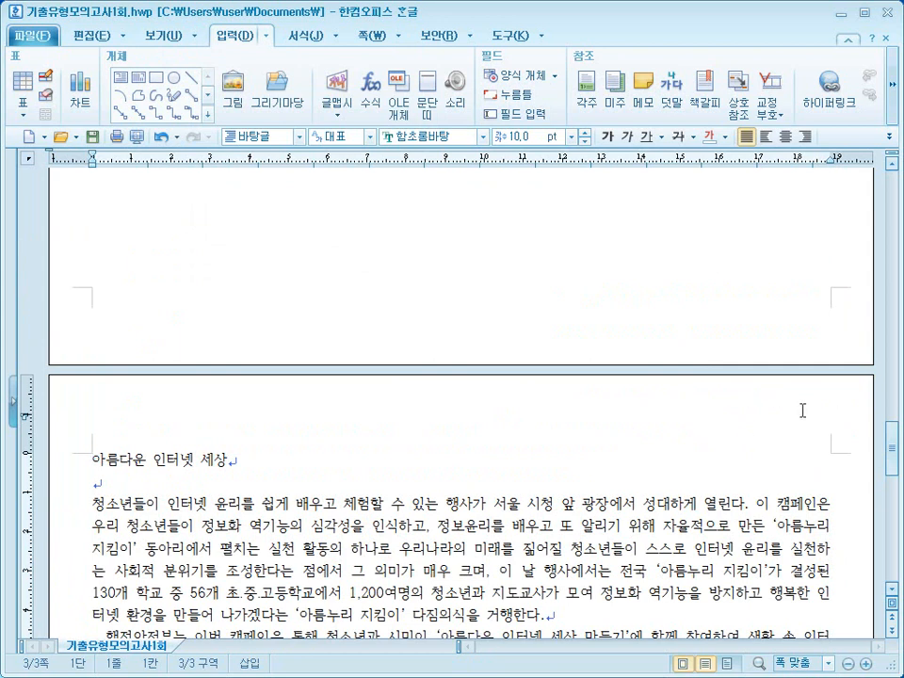
left_click(397, 35)
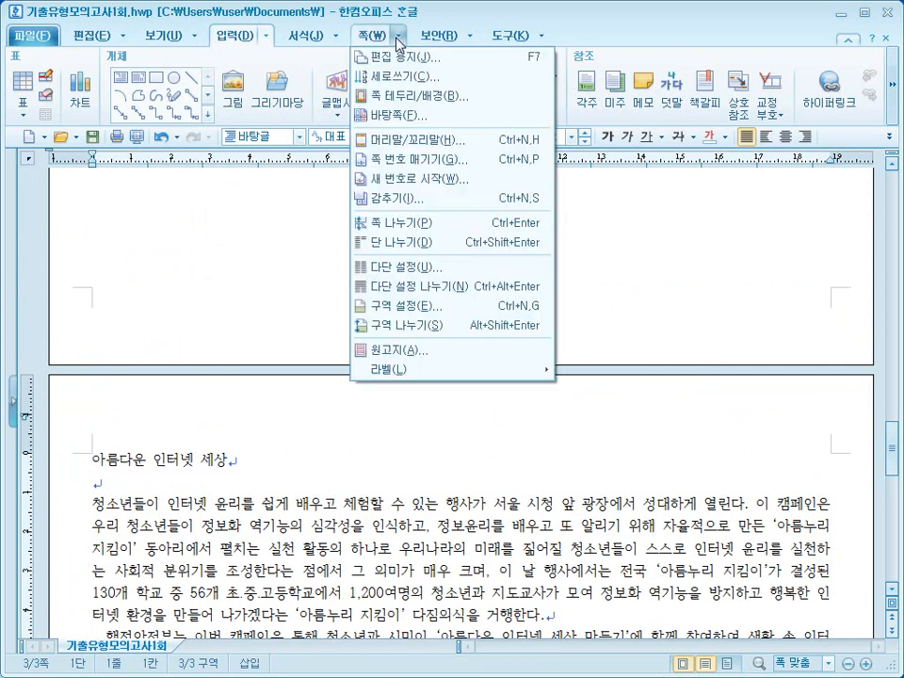
left_click(432, 141)
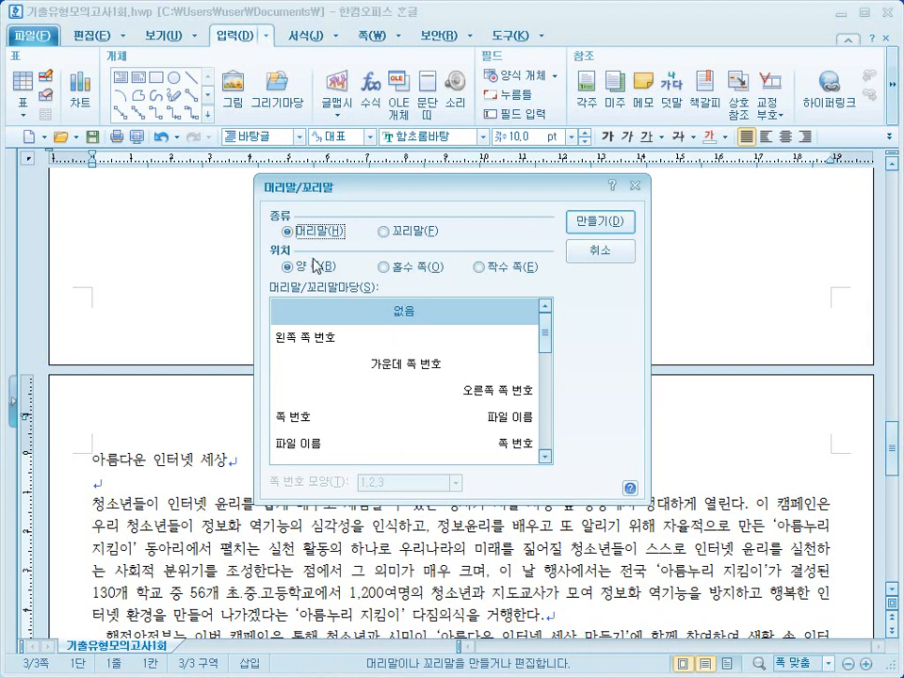
left_click(600, 222)
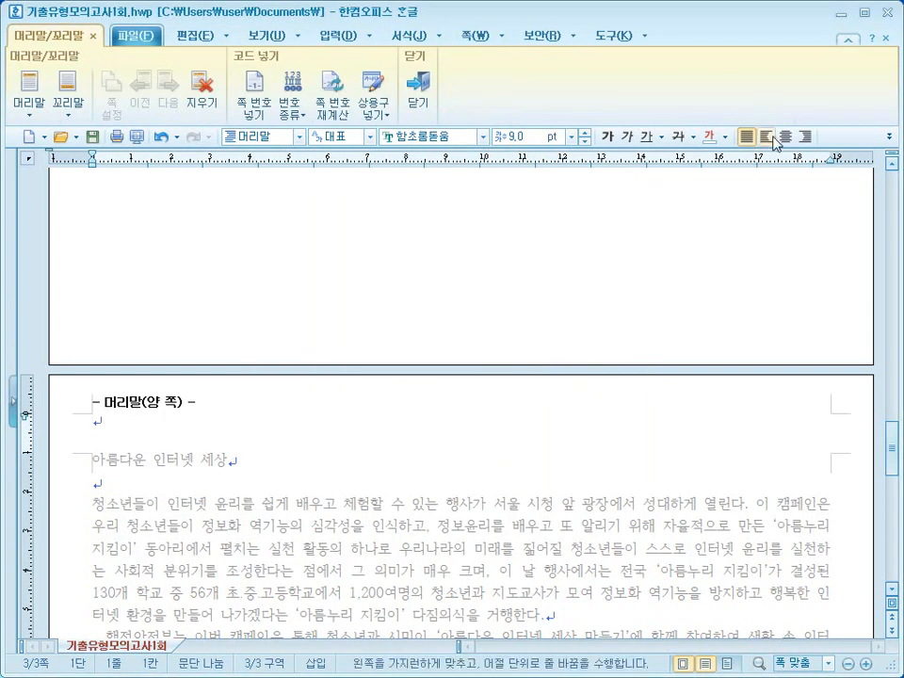
left_click(805, 137)
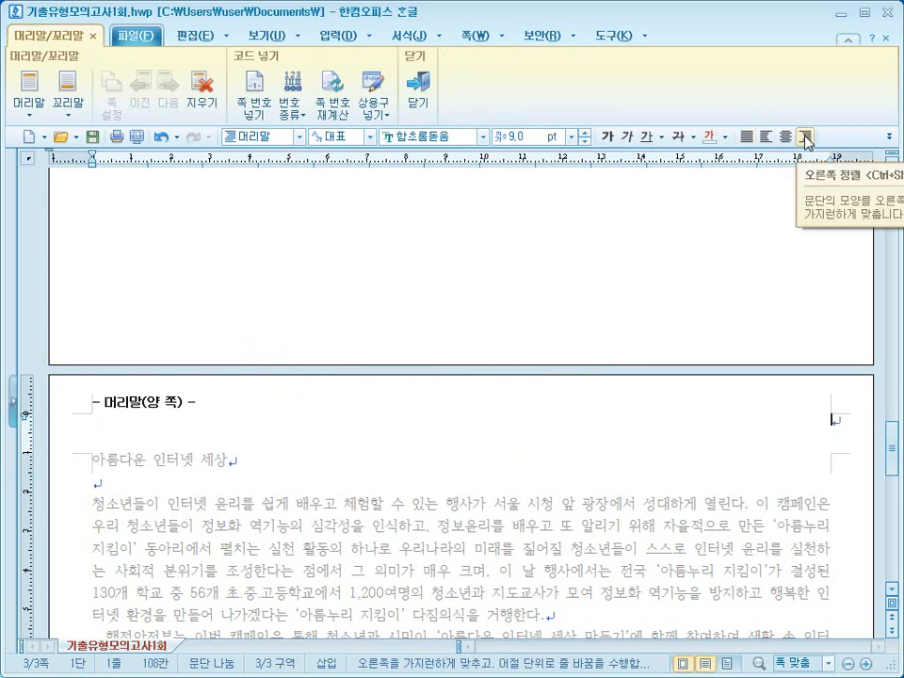
Enter 아름누리 as the header text in 돋움, 10 pt, and close header editing.
left_click(483, 136)
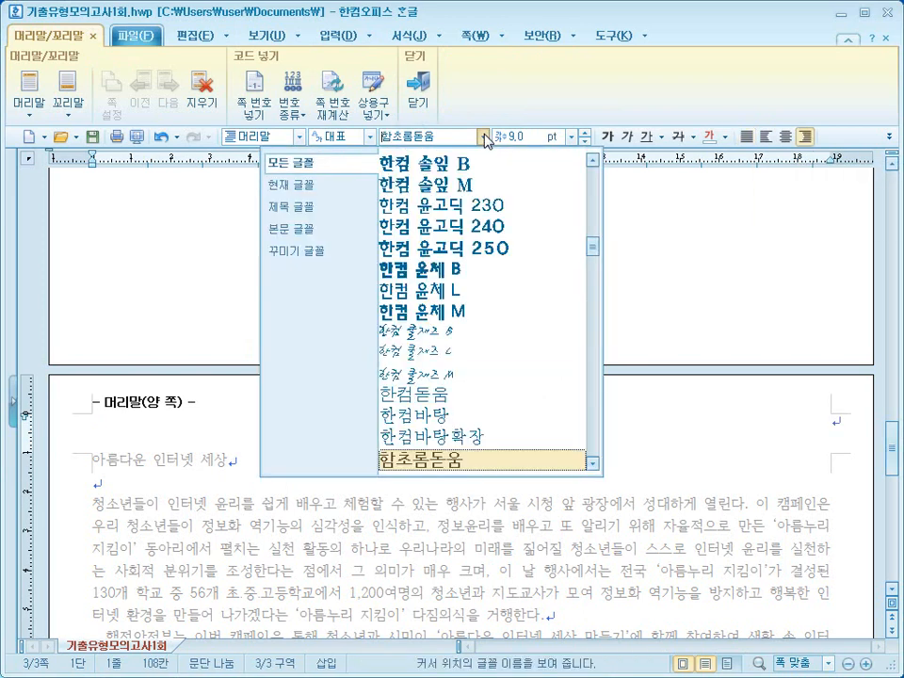
left_click_drag(592, 247, 592, 179)
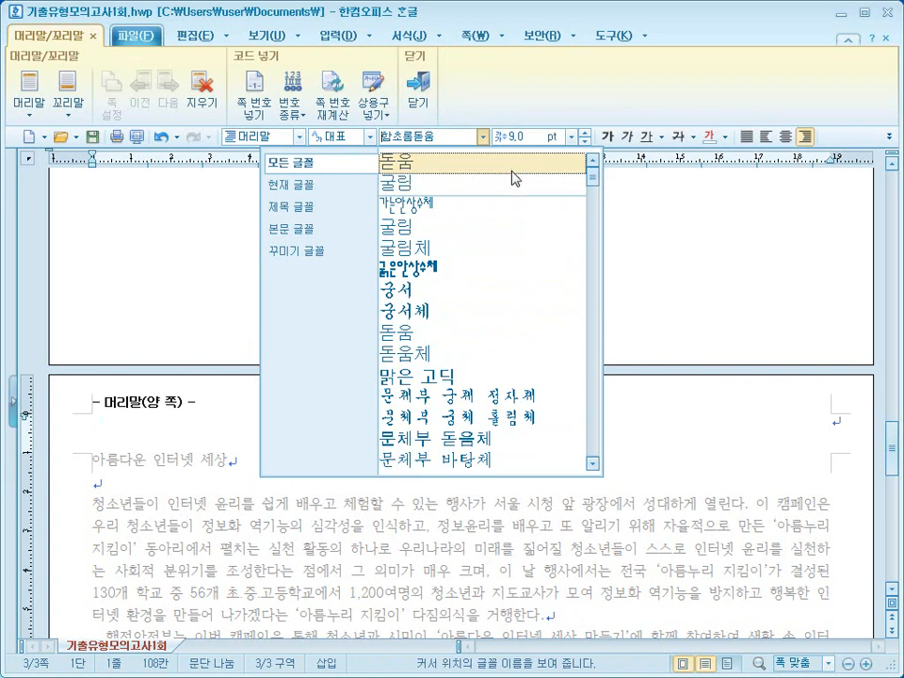
left_click(513, 173)
left_click(582, 133)
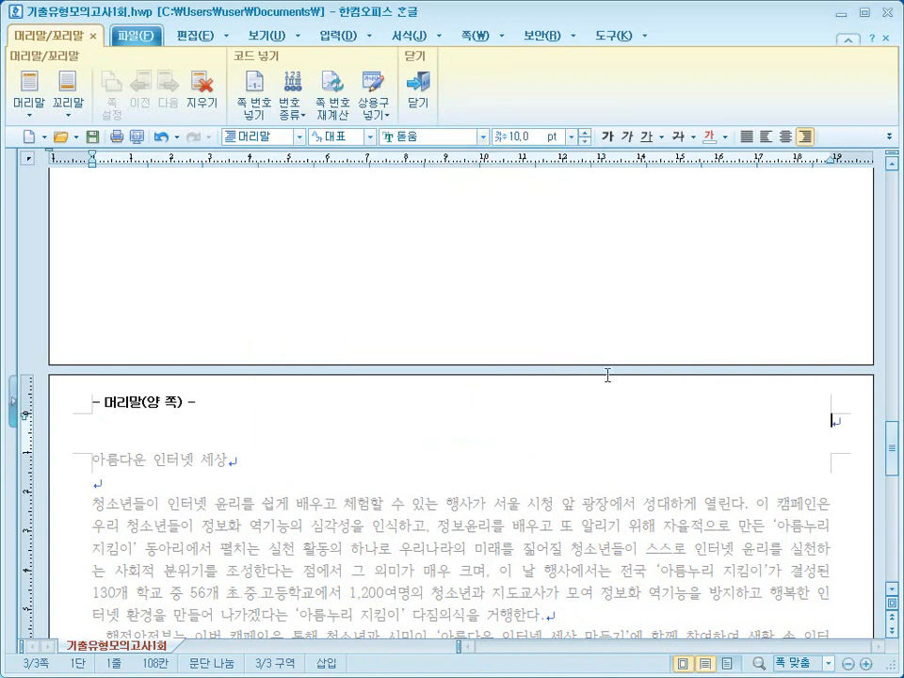
type("아름누리")
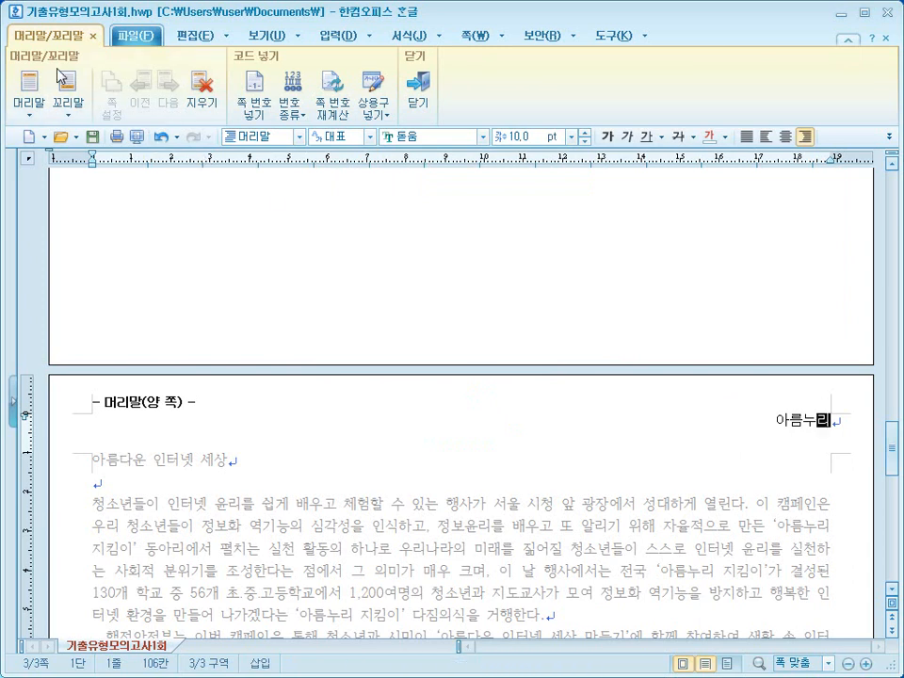
left_click(417, 90)
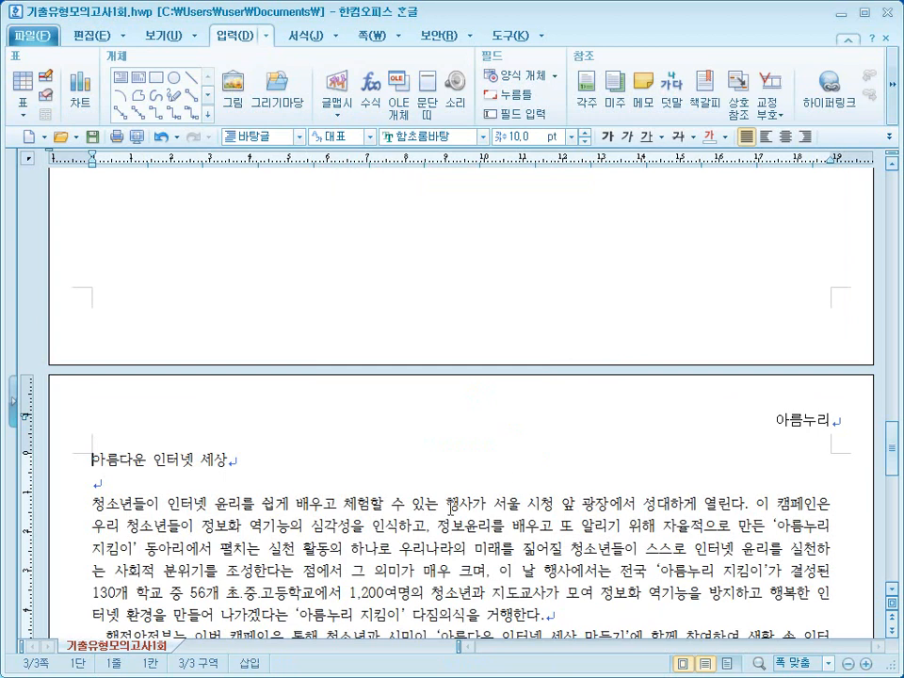
Change the font of the title line 아름다운 인터넷 세상 to 돋움.
scroll(452, 510, "down", 3)
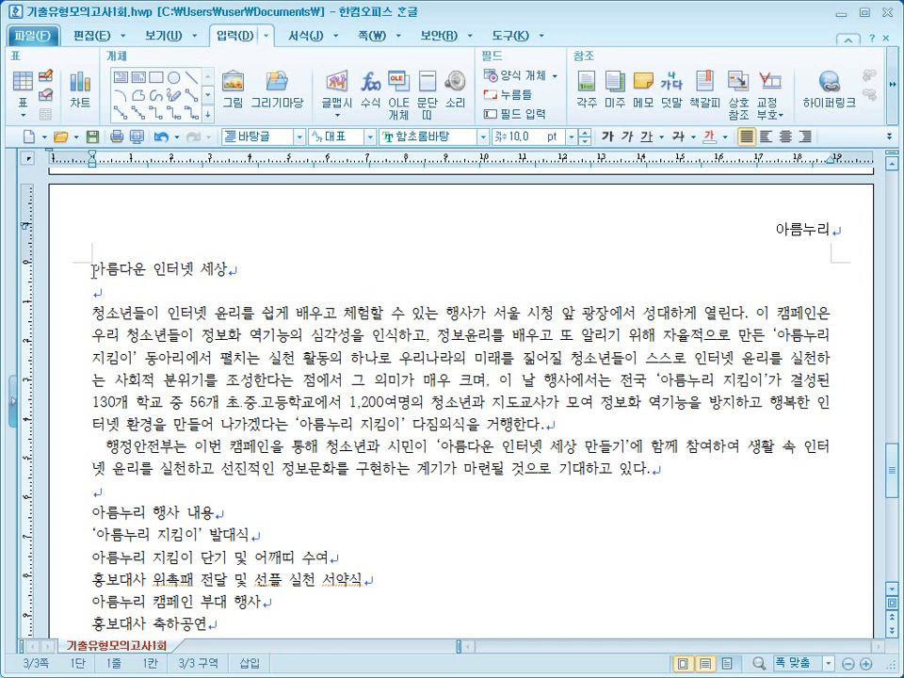
left_click_drag(91, 270, 226, 280)
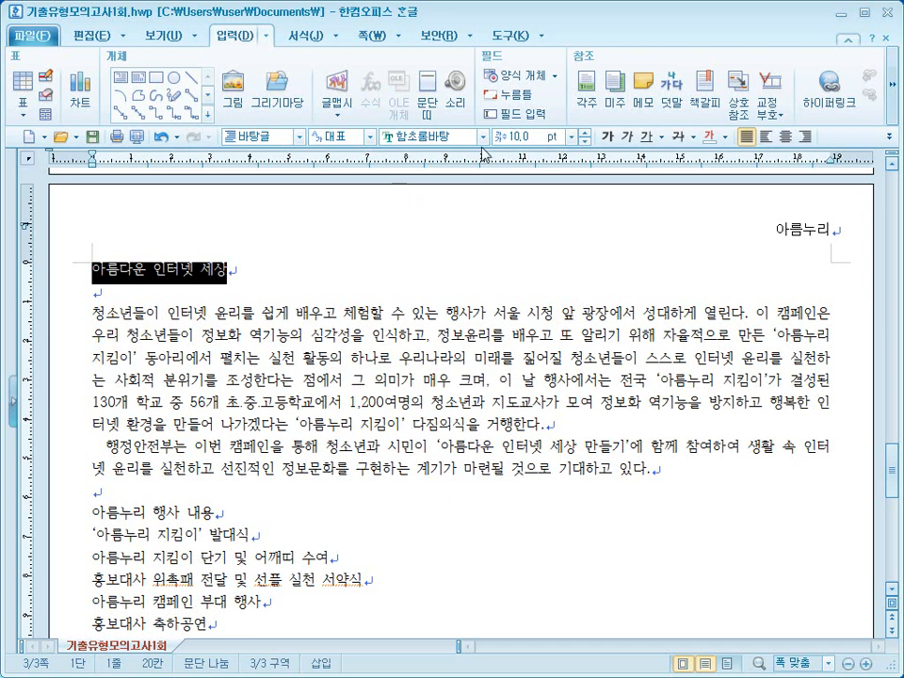
left_click(434, 136)
left_click_drag(592, 251, 592, 185)
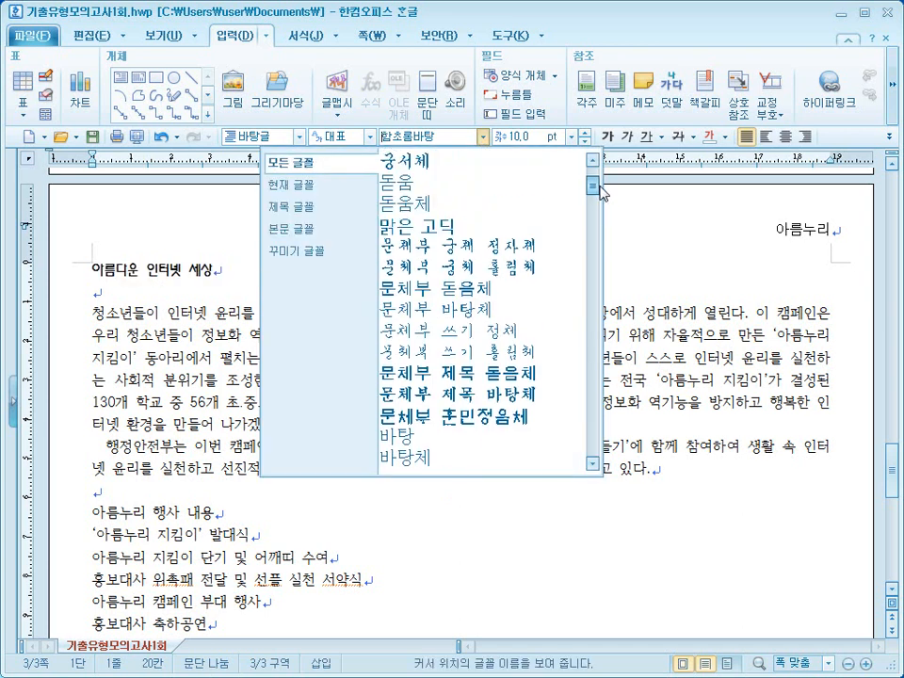
left_click(540, 186)
Format the title 아름다운 인터넷 세상 as 18 pt bold, centred.
left_click(570, 137)
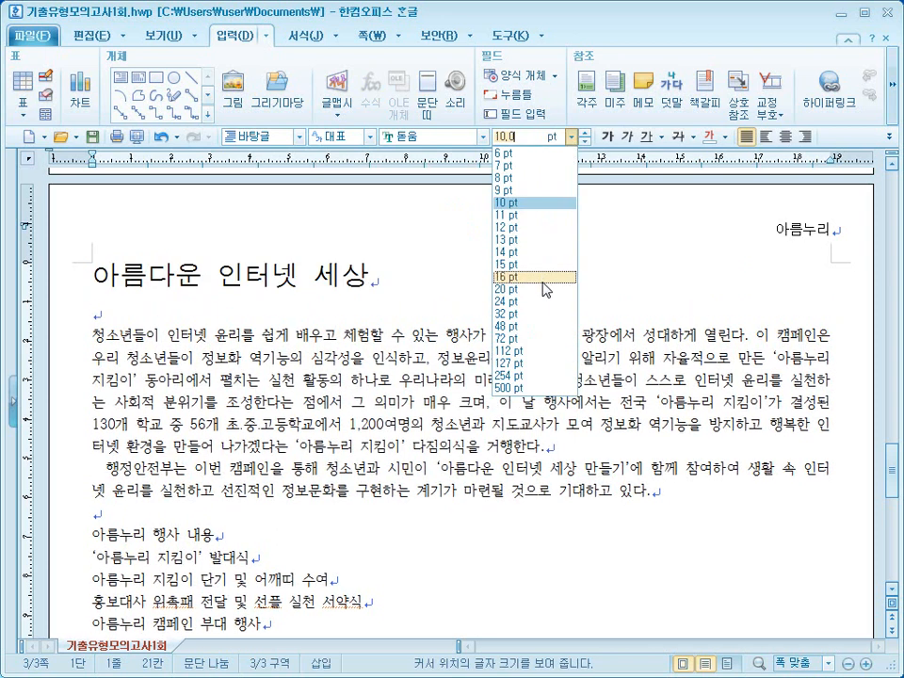
left_click(544, 281)
left_click(585, 133)
left_click(585, 133)
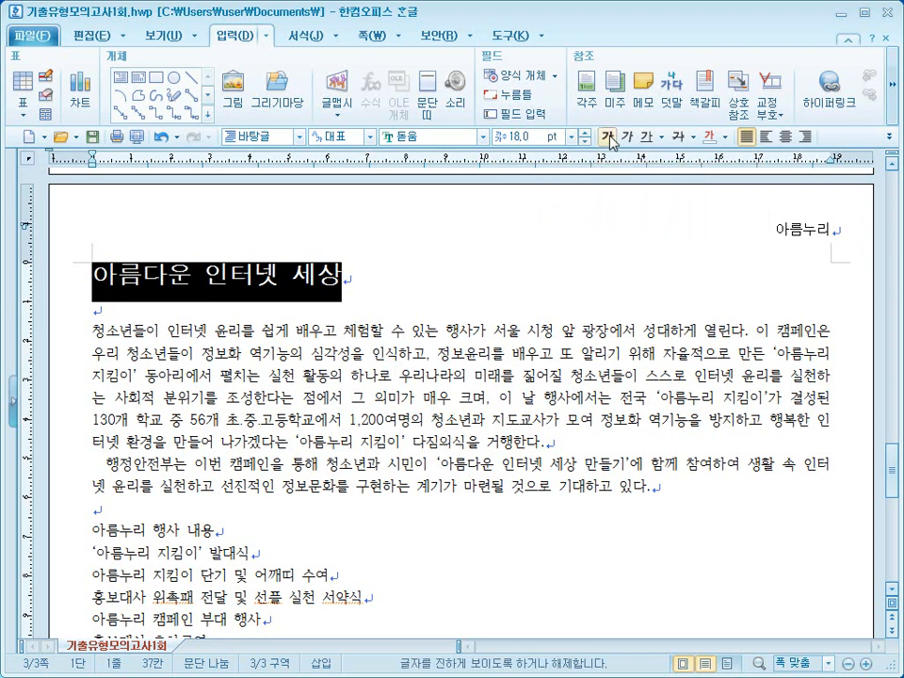
key("ctrl+shift+c")
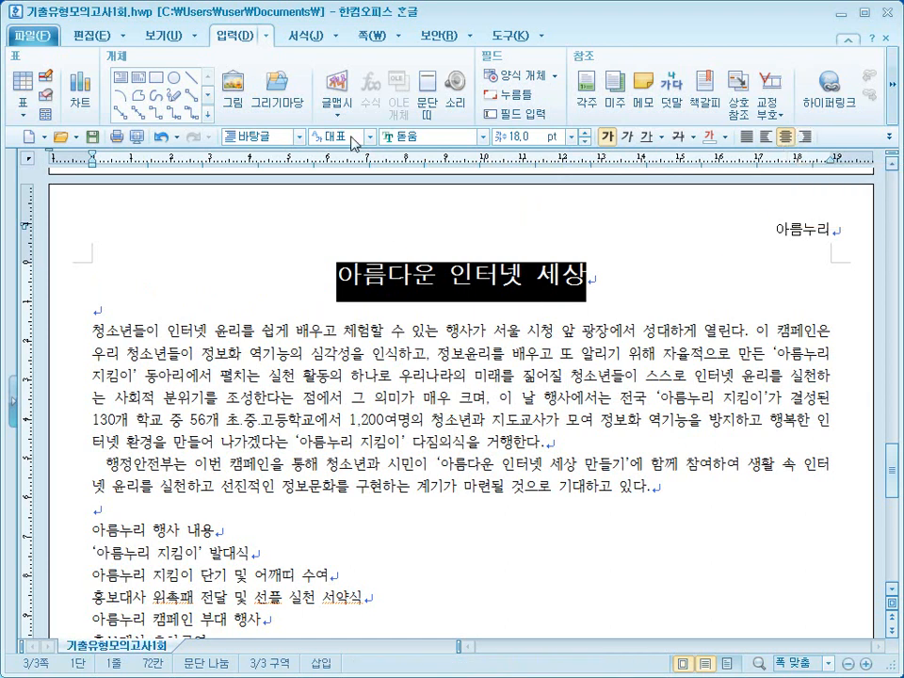
Add the ruby text (덧말) 인터넷 교육 above the title 아름다운 인터넷 세상.
left_click(271, 42)
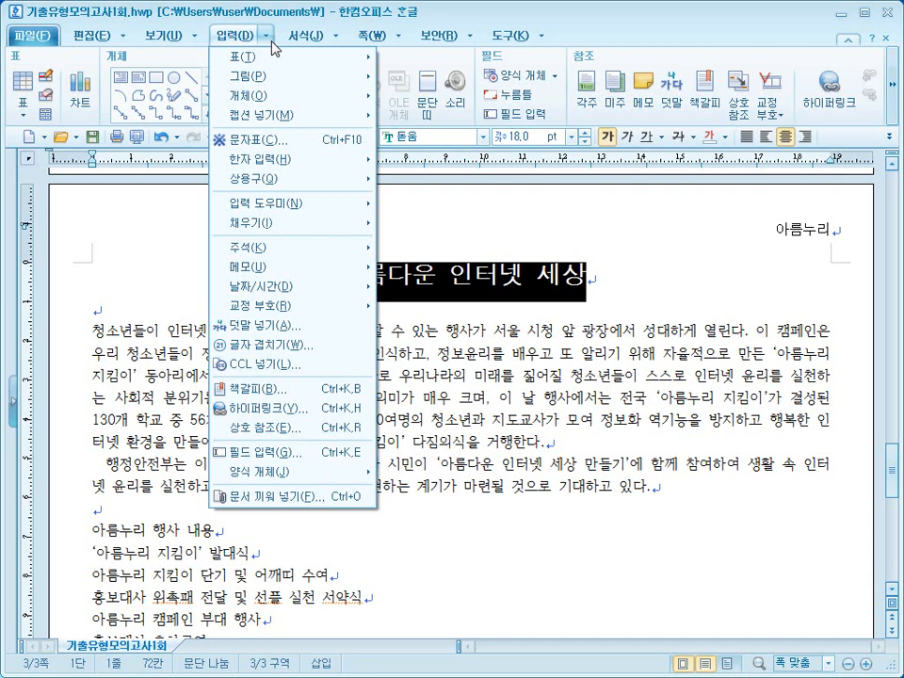
left_click(269, 329)
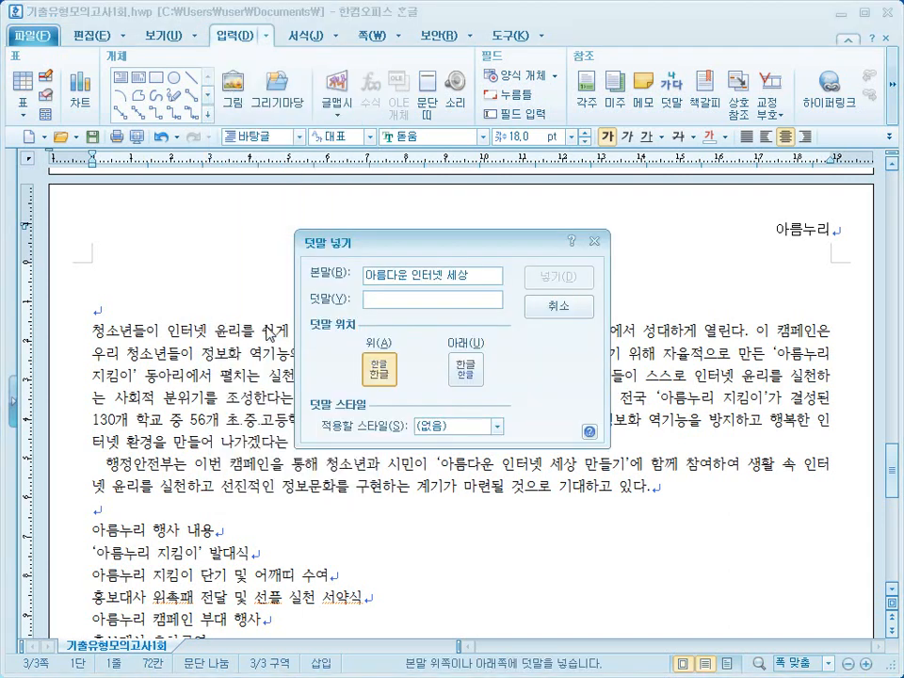
type("인")
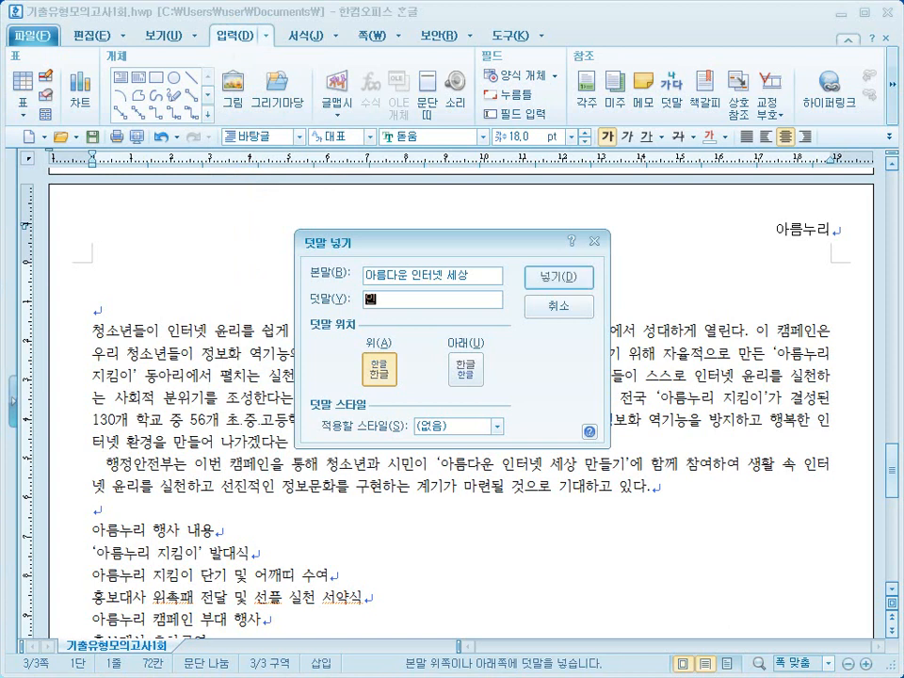
type("터넷 ㅍ육")
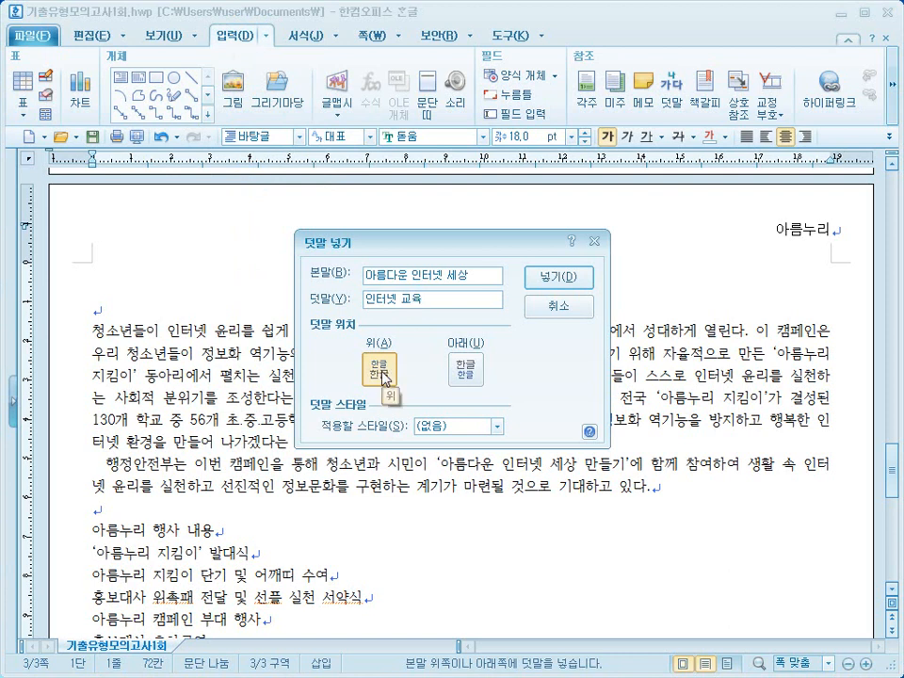
left_click(558, 278)
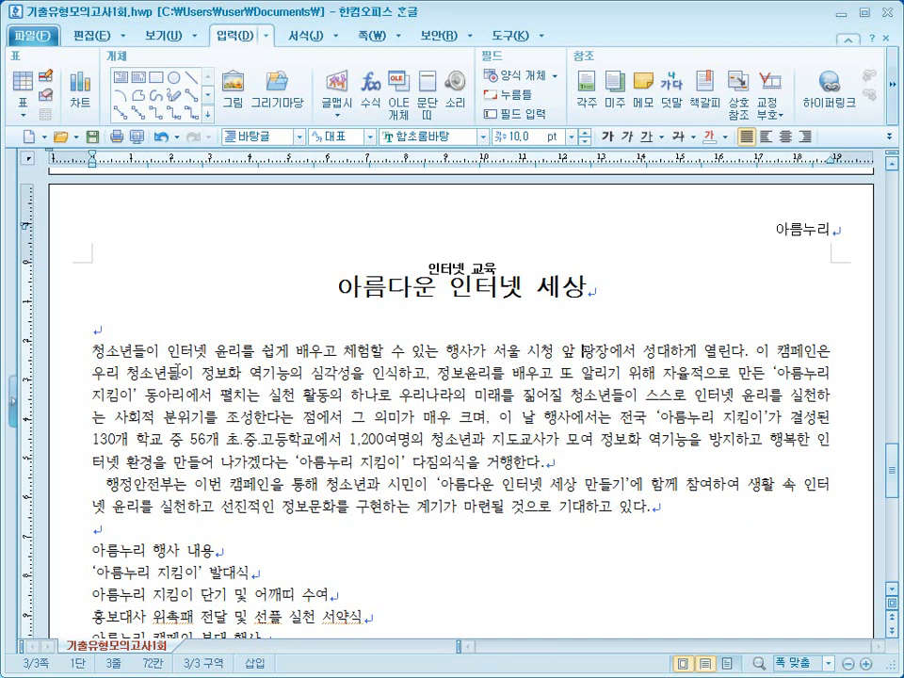
Decorate the first letter of the first body paragraph as a two-line drop cap in 돋움 with a yellow fill.
left_click(102, 356)
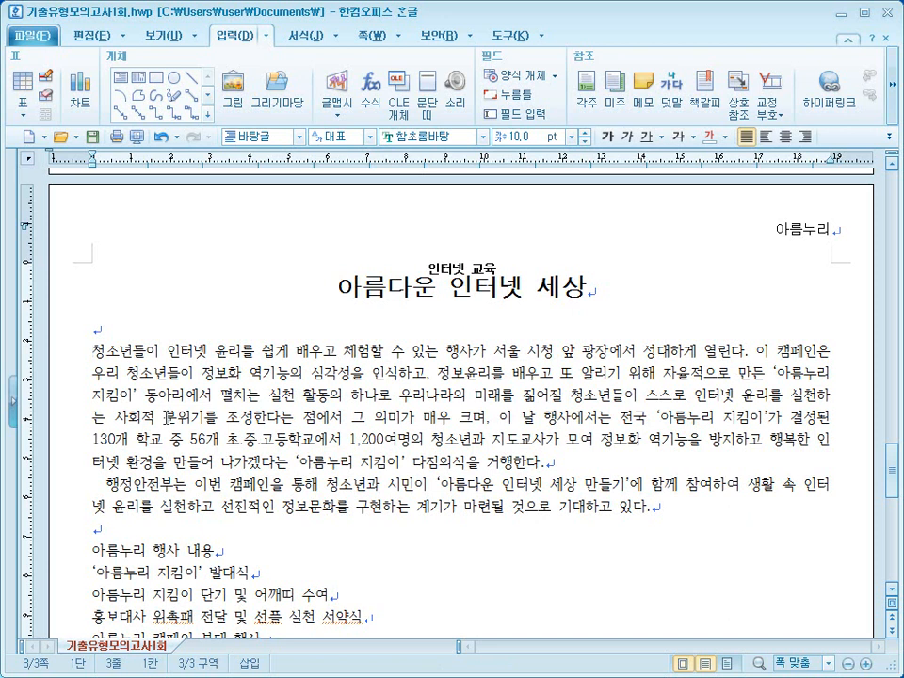
left_click(338, 35)
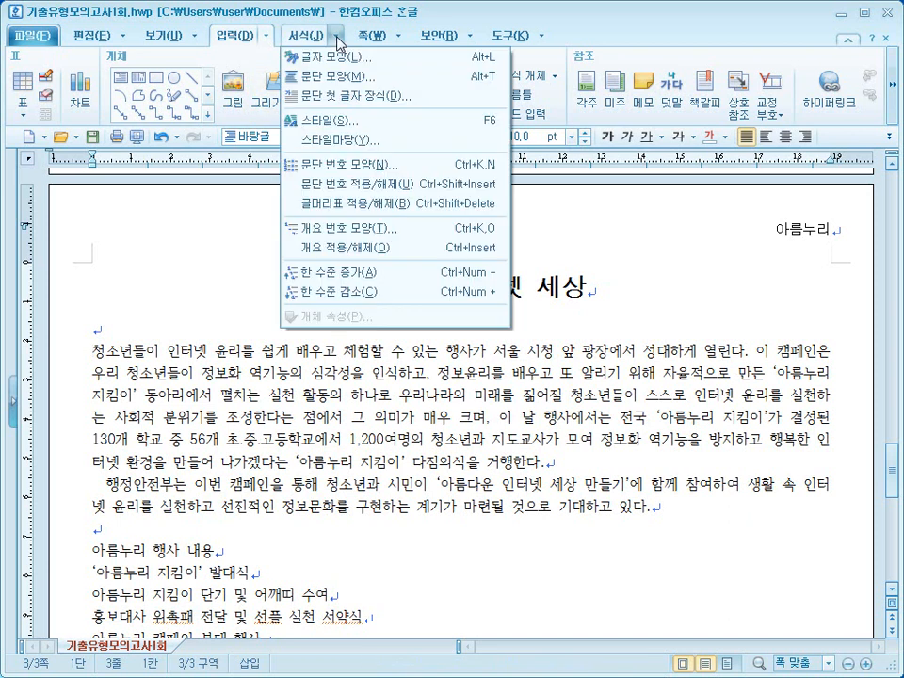
left_click(334, 98)
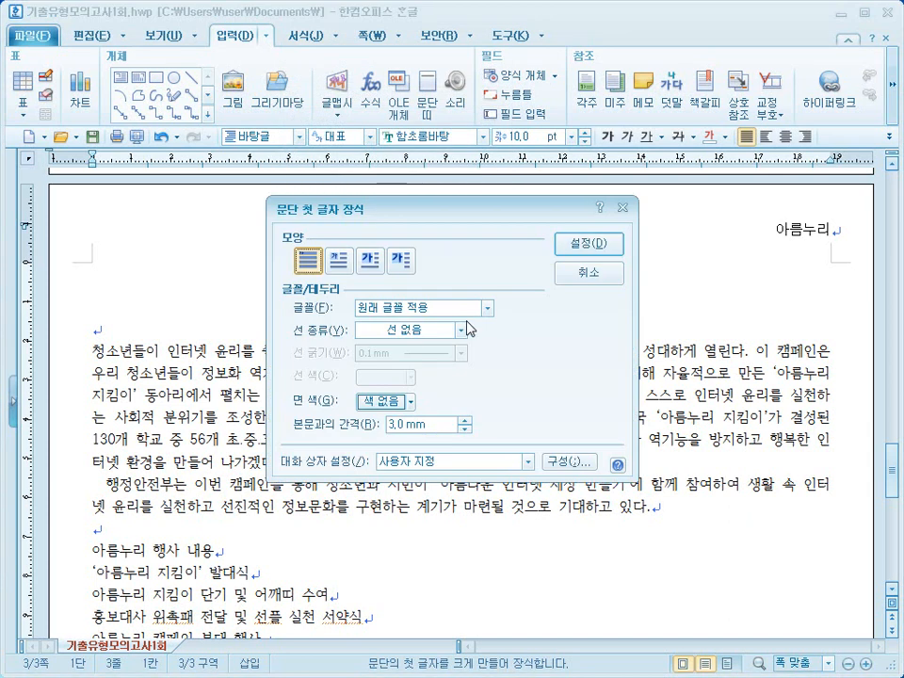
left_click(335, 259)
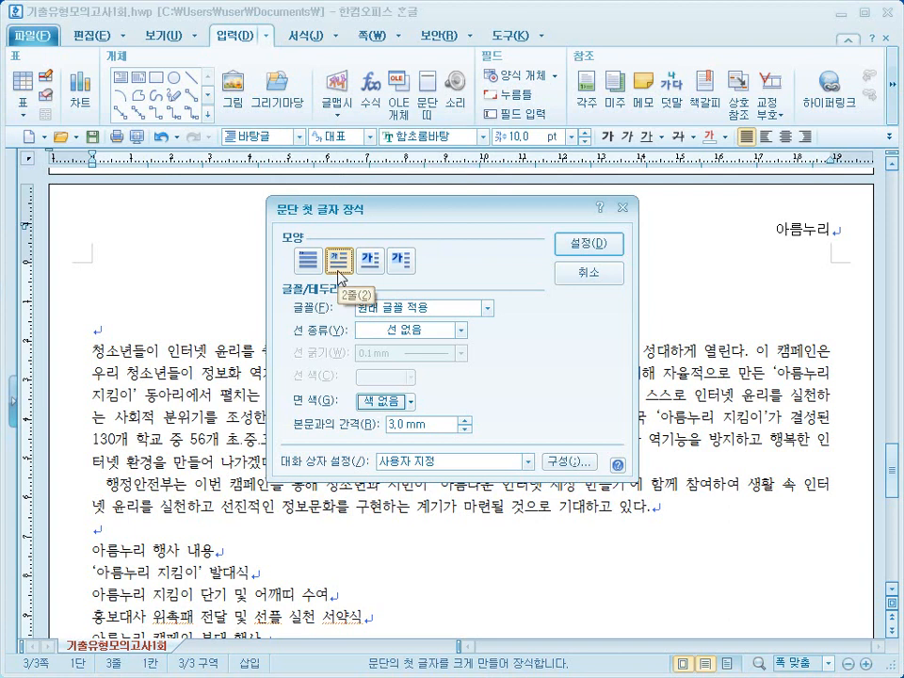
left_click(488, 309)
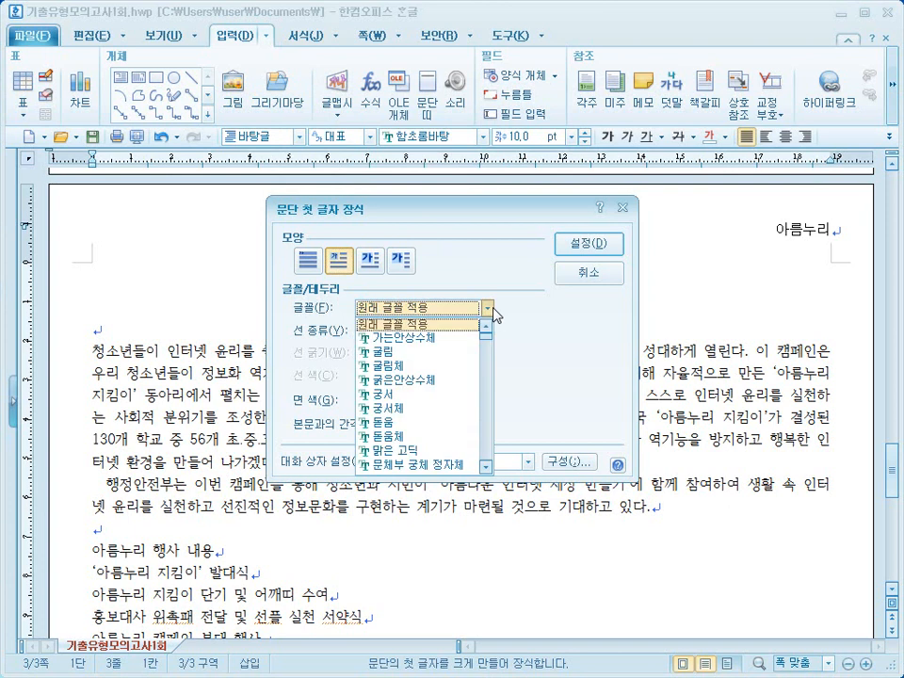
left_click(449, 423)
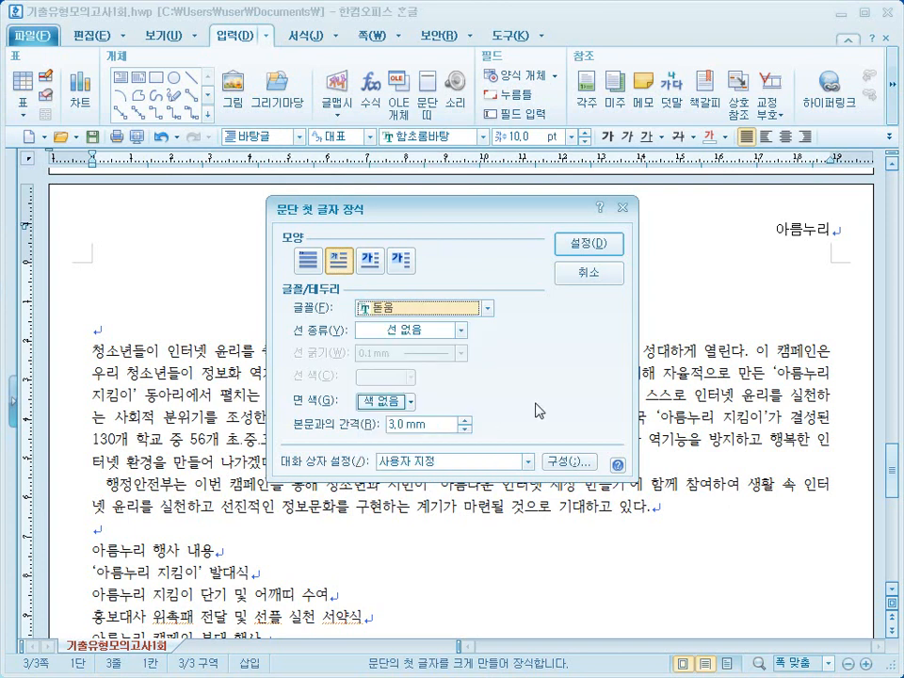
left_click(412, 401)
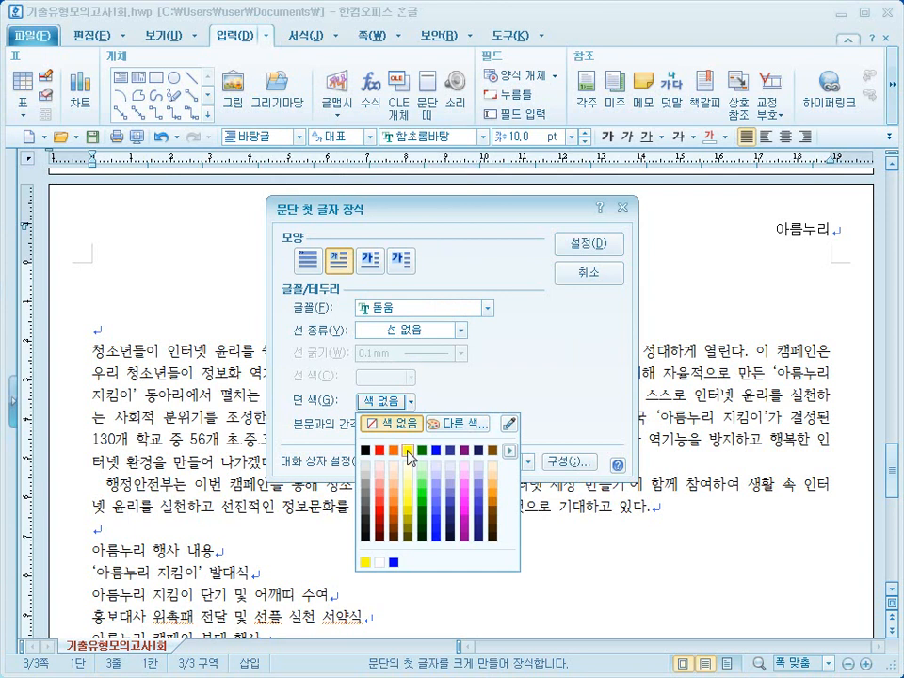
left_click(408, 451)
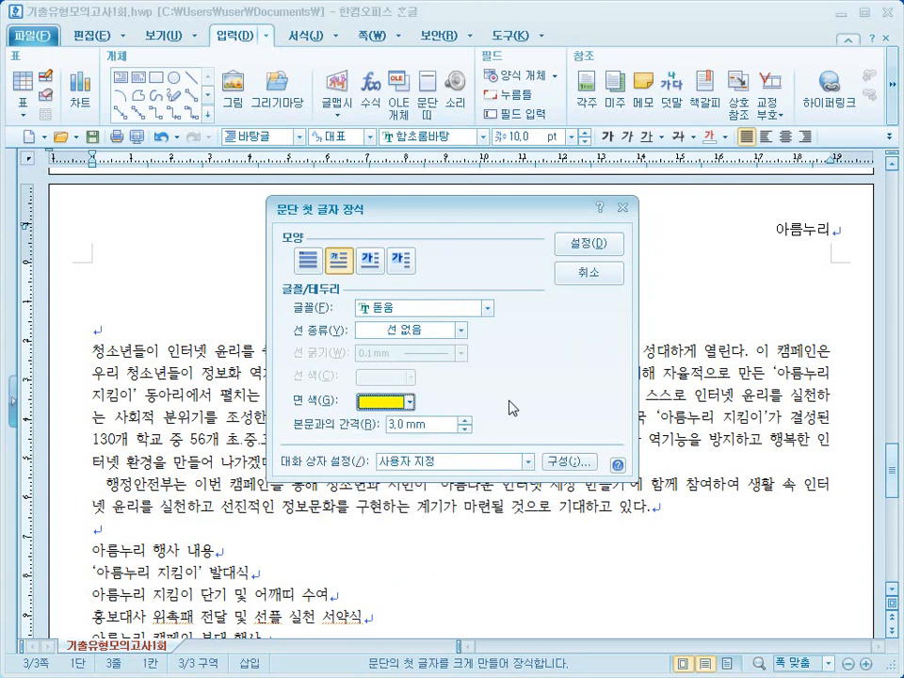
left_click(588, 245)
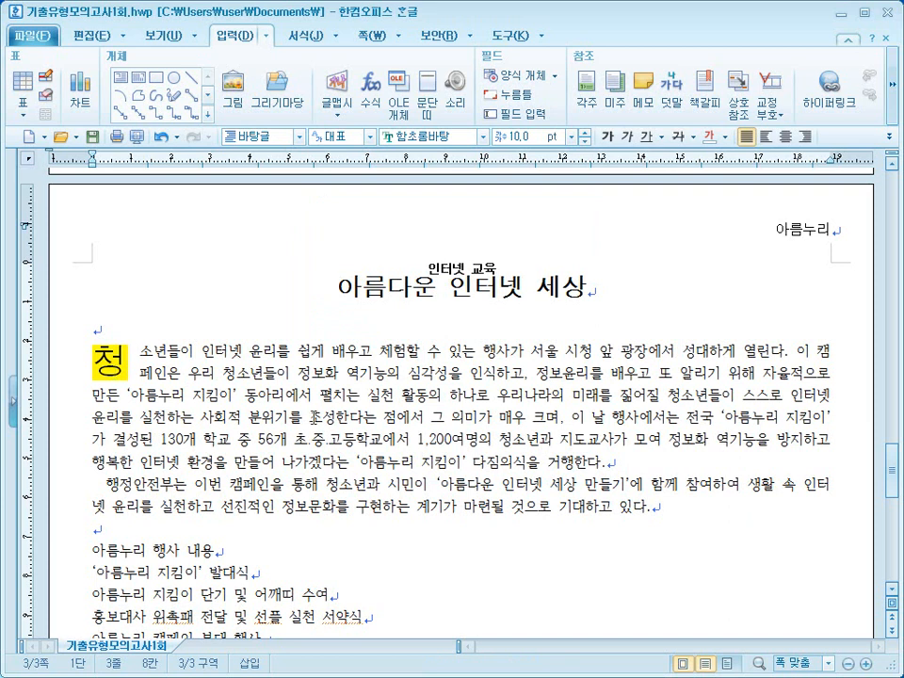
Insert the picture 그림5 at about 36 × 48 mm beside the right end of the first body paragraph.
left_click(681, 506)
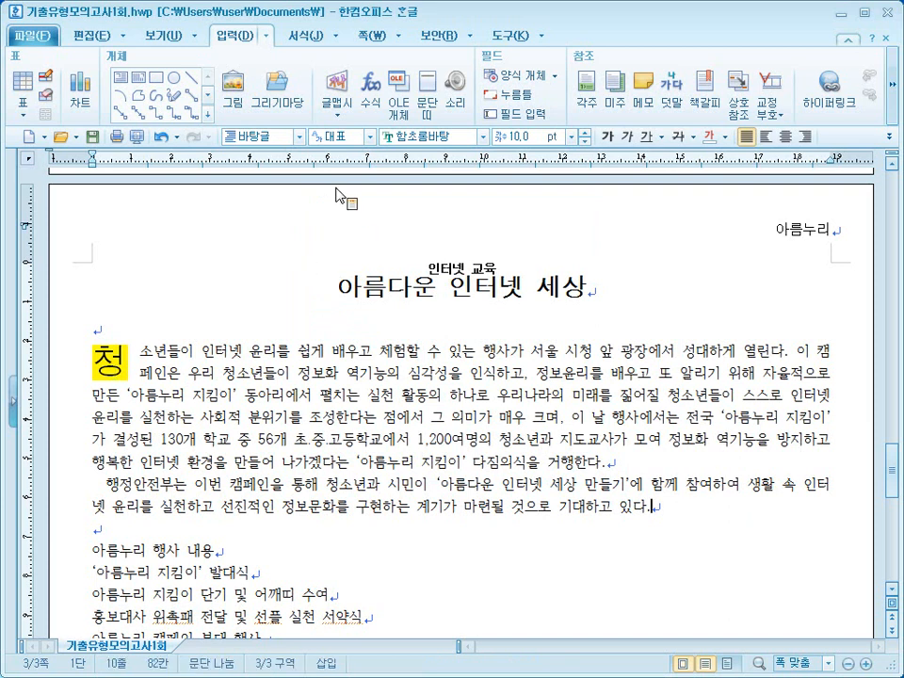
left_click(238, 104)
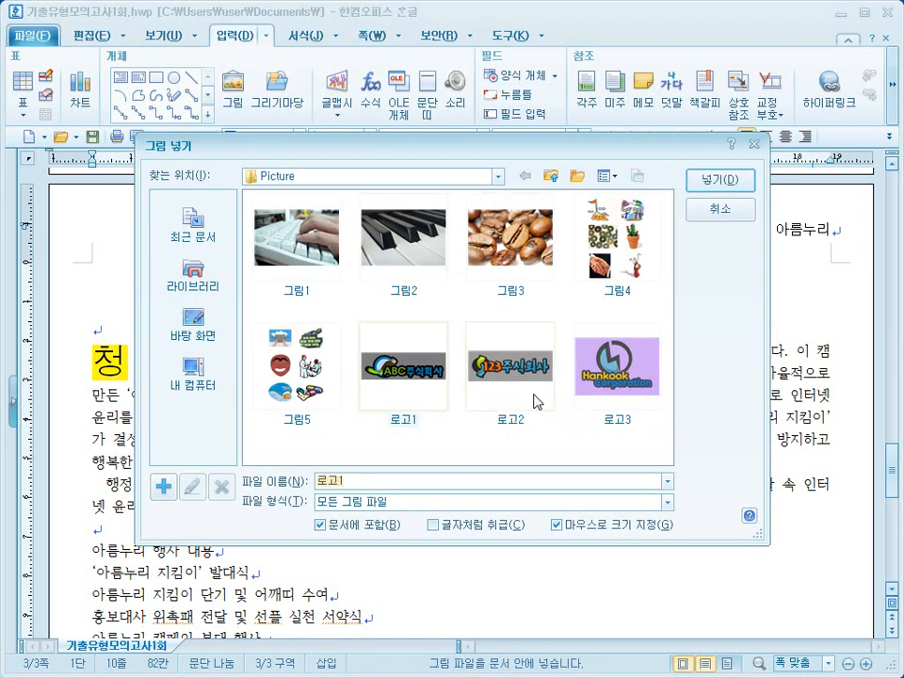
left_click(306, 394)
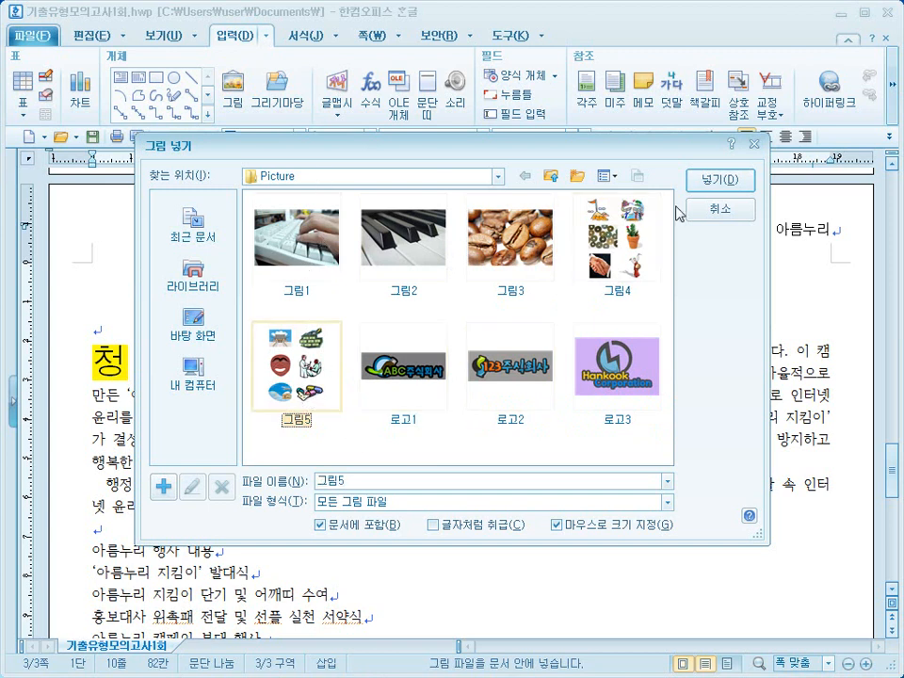
left_click(714, 179)
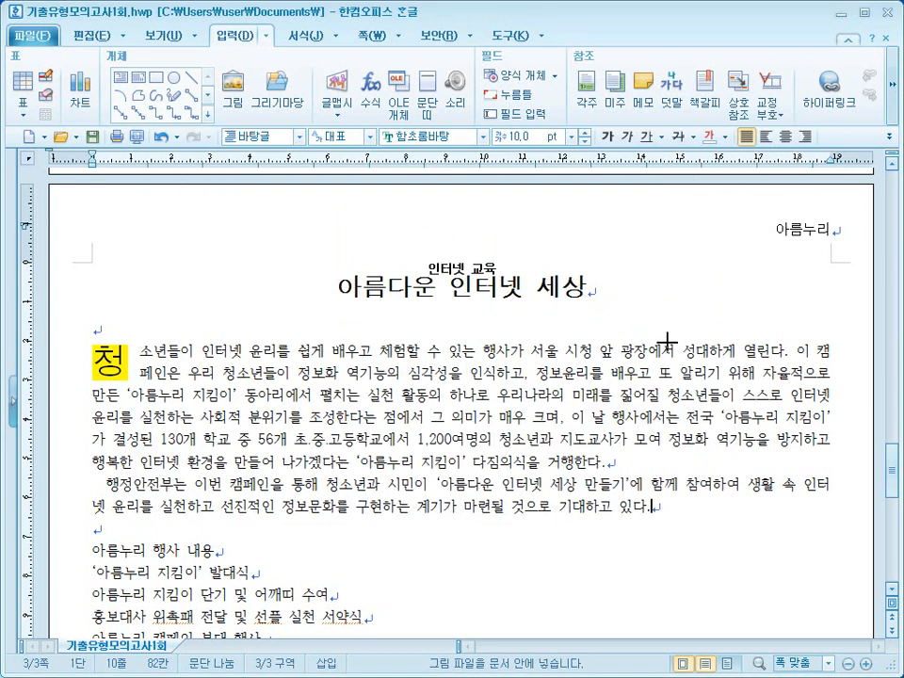
left_click_drag(764, 463, 804, 491)
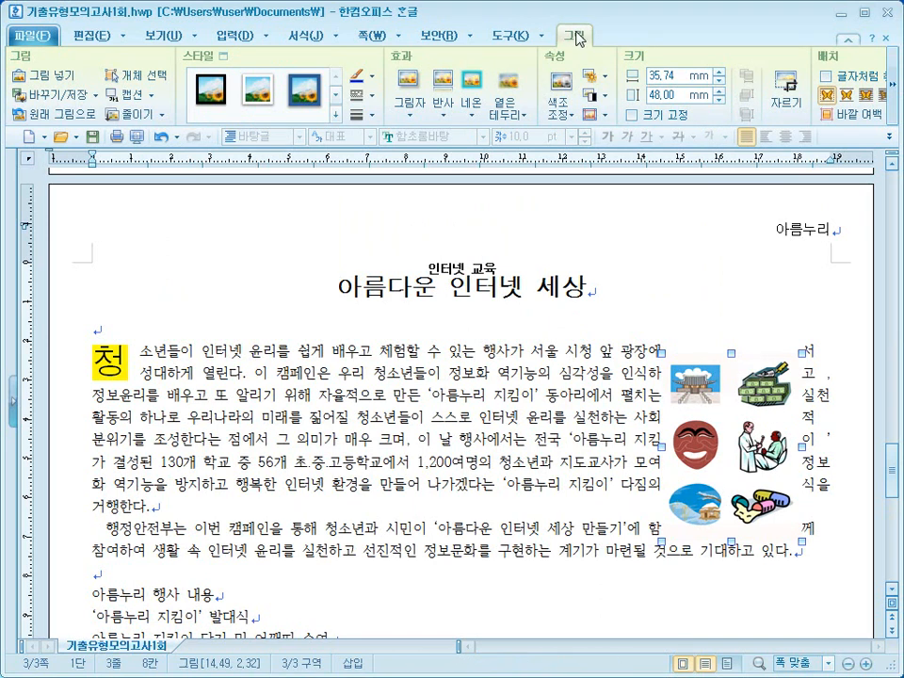
Crop the inserted picture to the palace image in its upper-left corner, about 17 × 16 mm.
left_click(785, 104)
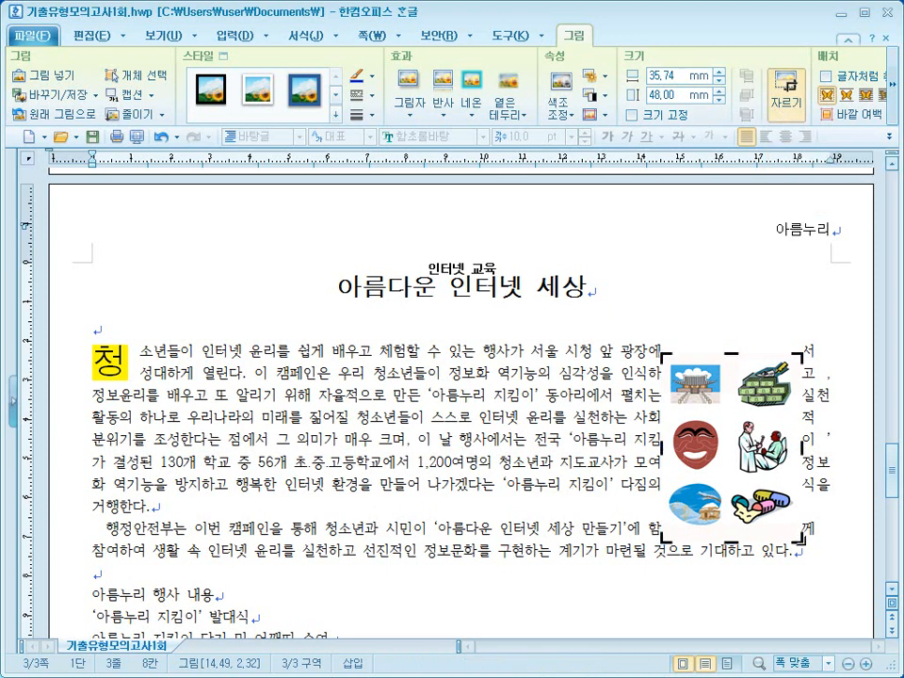
mouse_move(801, 539)
left_mouse_down()
mouse_move(751, 440)
mouse_move(727, 415)
left_mouse_up()
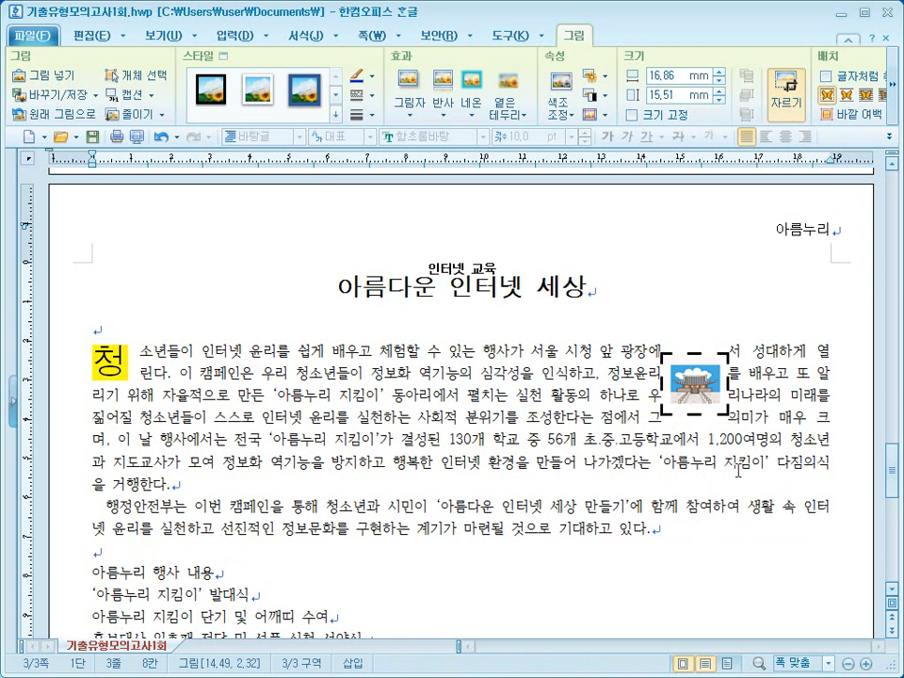
key("Escape")
Set the cropped picture's size to 40 mm wide and 30 mm high and lock its size.
left_click(698, 382)
right_click(697, 382)
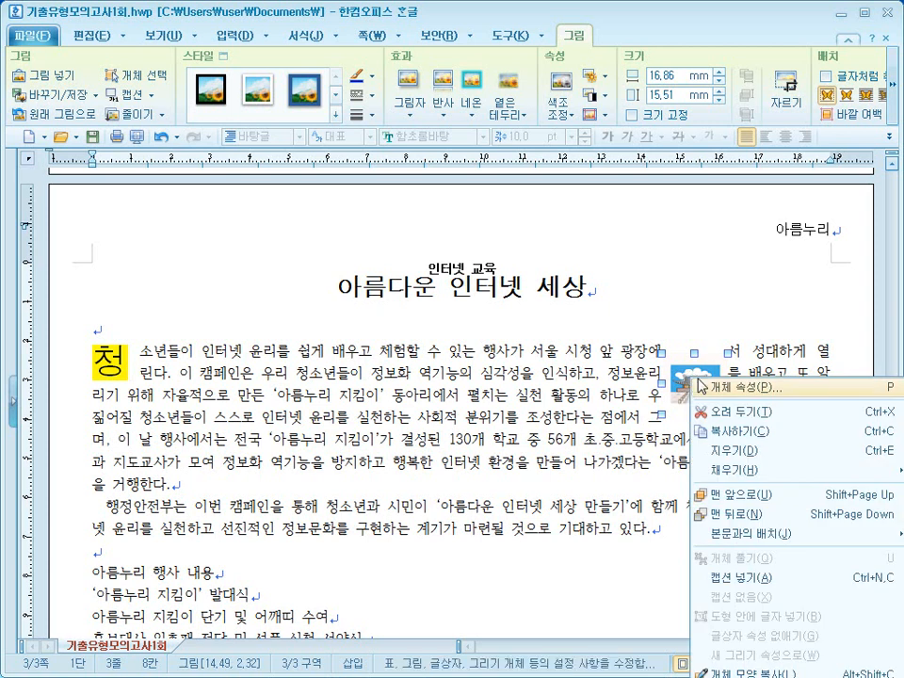
left_click(713, 393)
left_click_drag(338, 137, 233, 130)
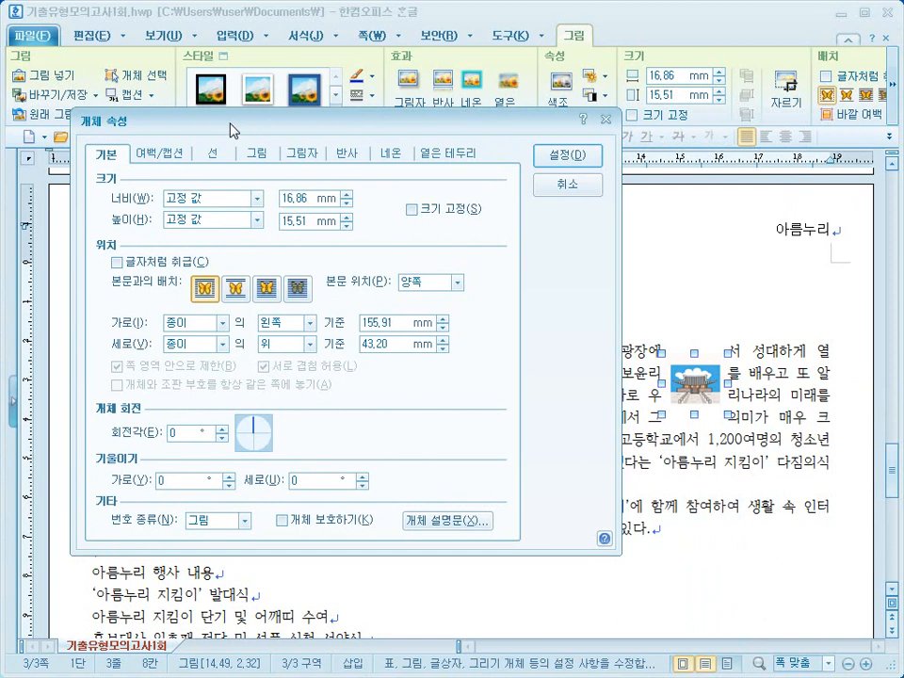
left_click_drag(308, 197, 275, 194)
type("40")
key("Tab")
type("30")
left_click(412, 210)
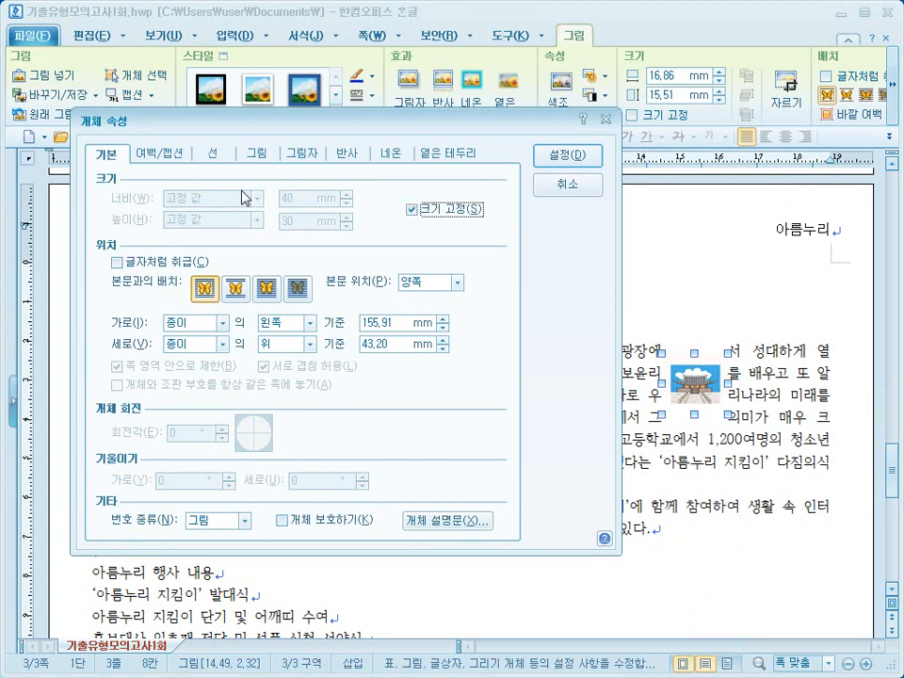
Set the picture's left outer margin to 2 mm and apply the object properties.
left_click(169, 155)
left_click_drag(191, 197, 161, 198)
type("2")
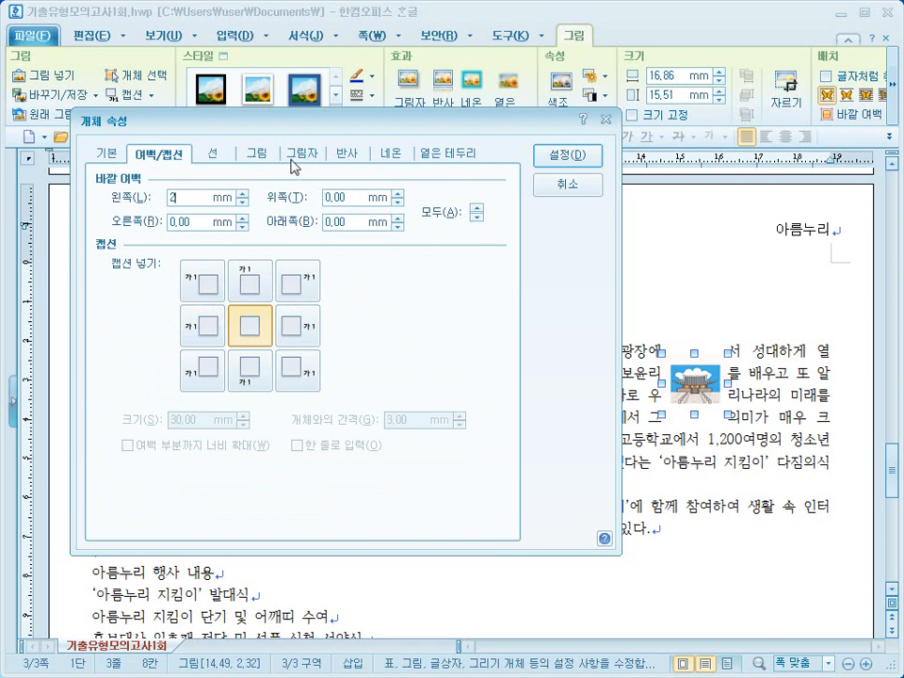
left_click(256, 152)
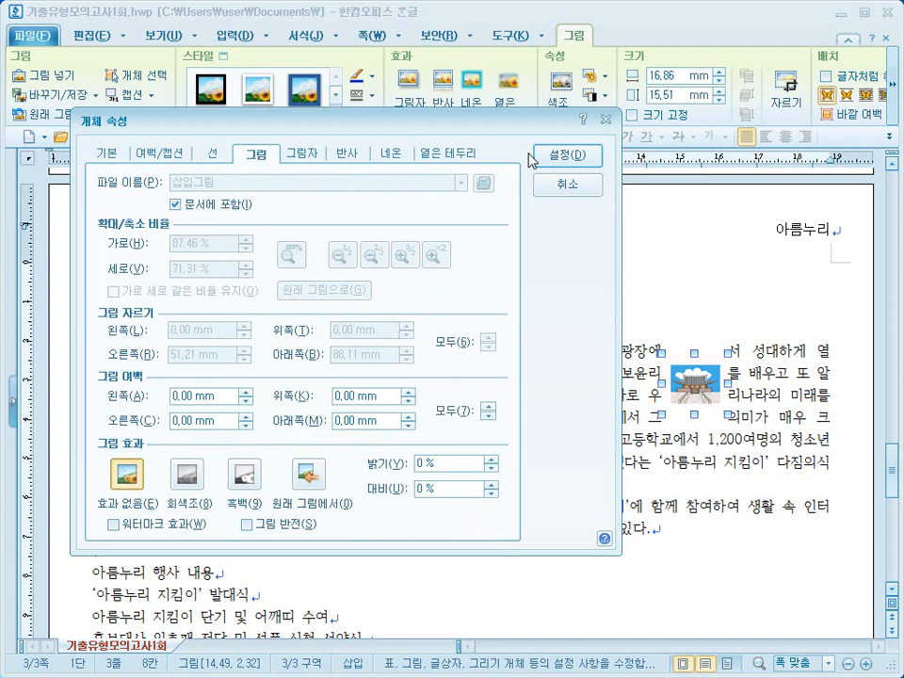
left_click(591, 156)
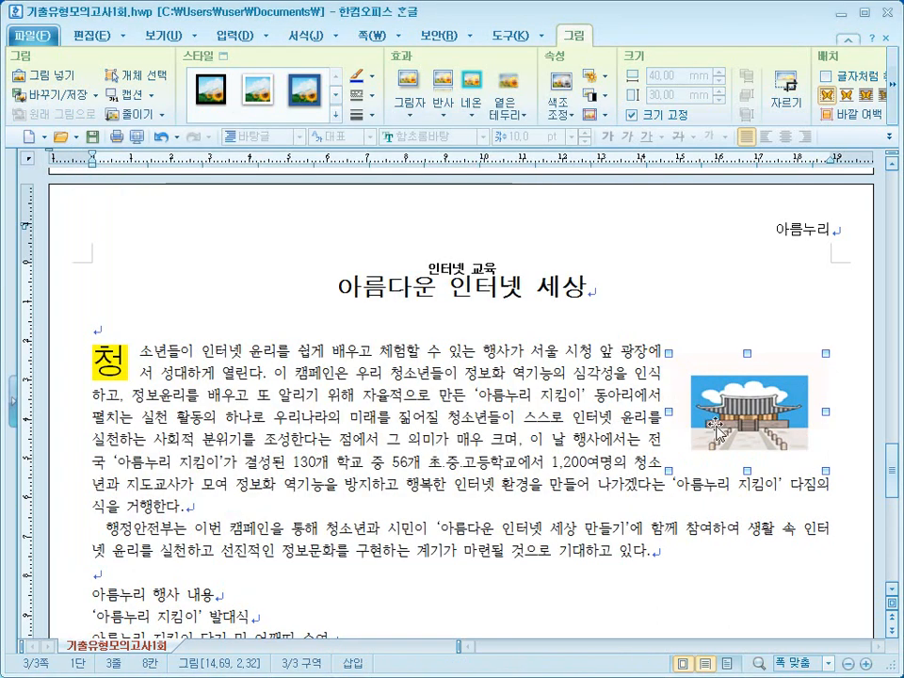
Move the palace picture slightly to the left within the first body paragraph.
left_click_drag(721, 433, 723, 429)
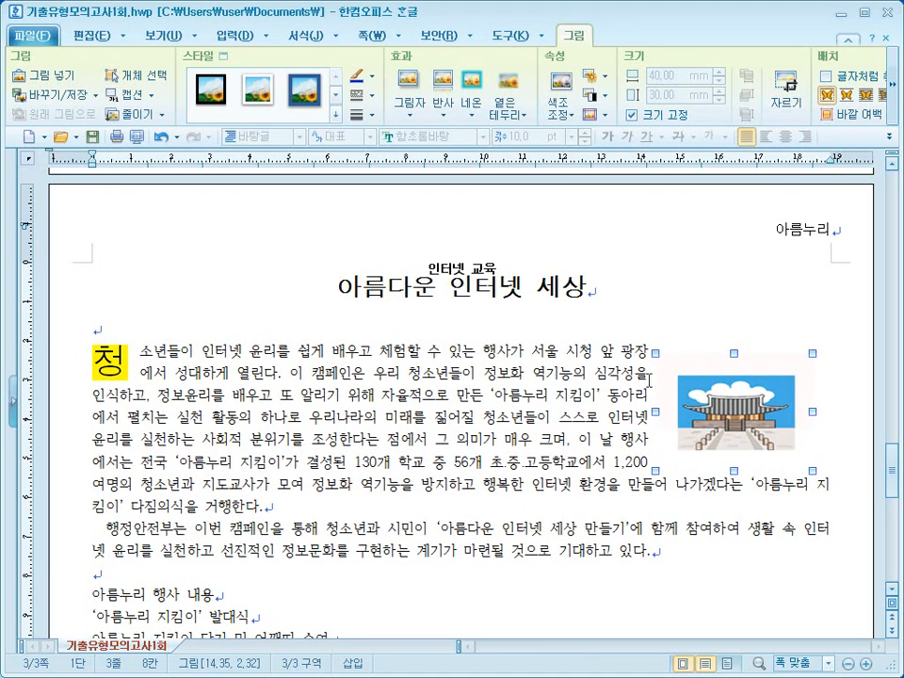
left_click(728, 535)
left_click(723, 441)
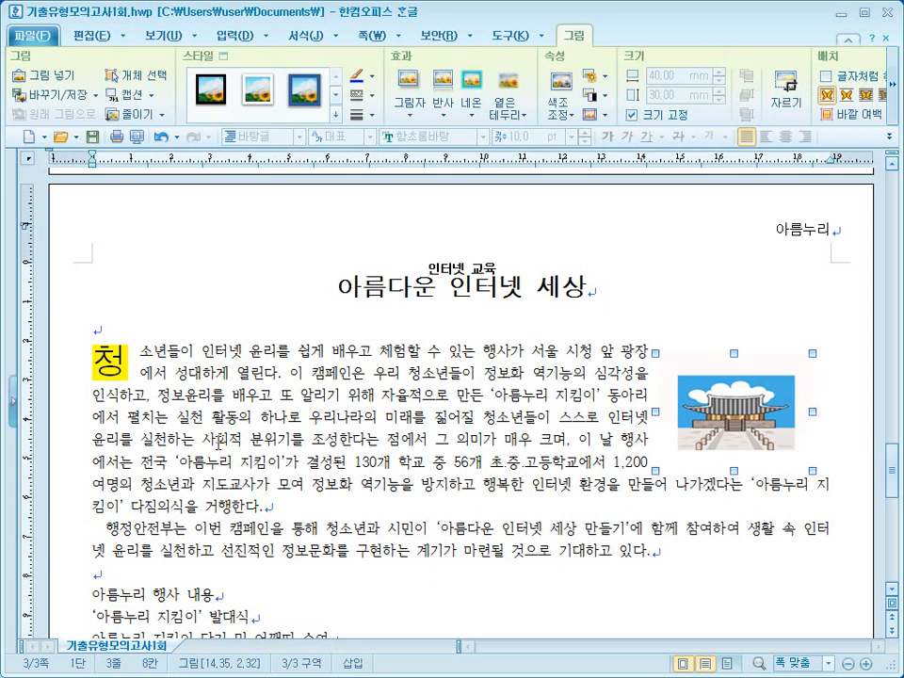
Insert a footnote (각주) right after the word 행정안전부 in the second body paragraph.
left_click(107, 529)
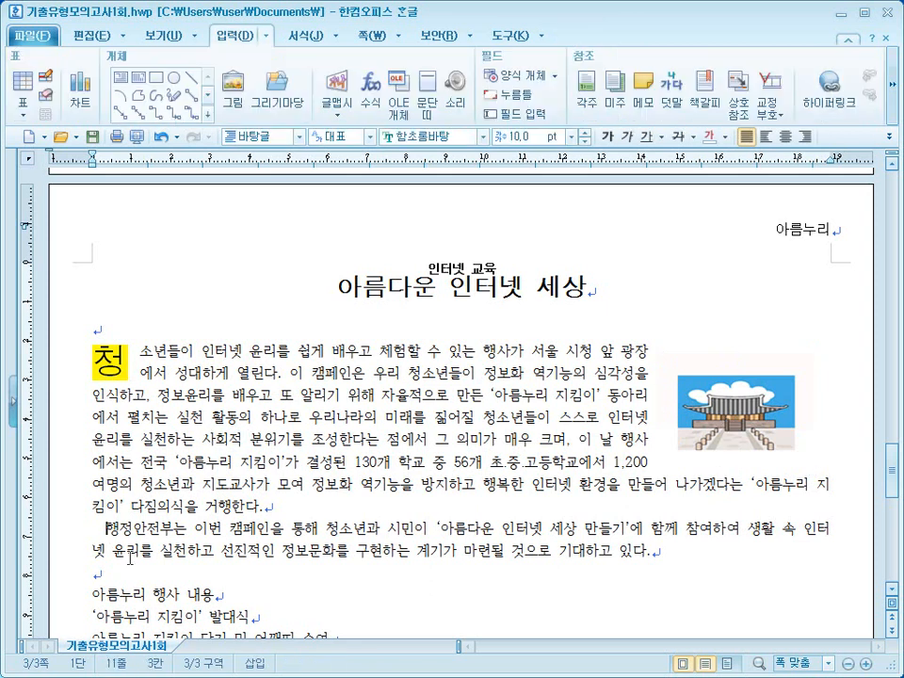
scroll(139, 547, "down", 3)
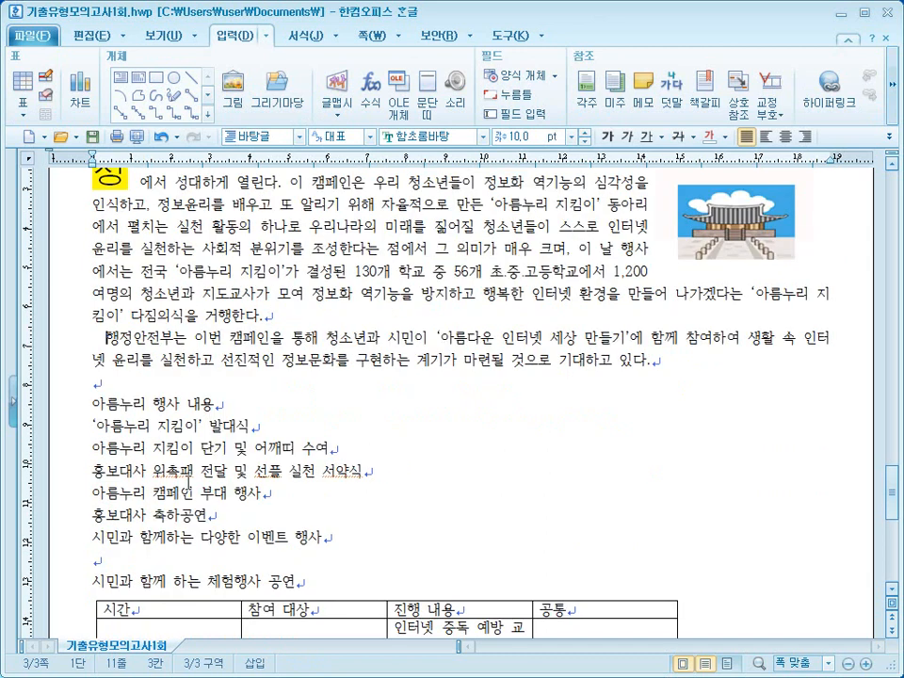
key("Right")
key("Right")
key("Right")
key("Right")
key("Right")
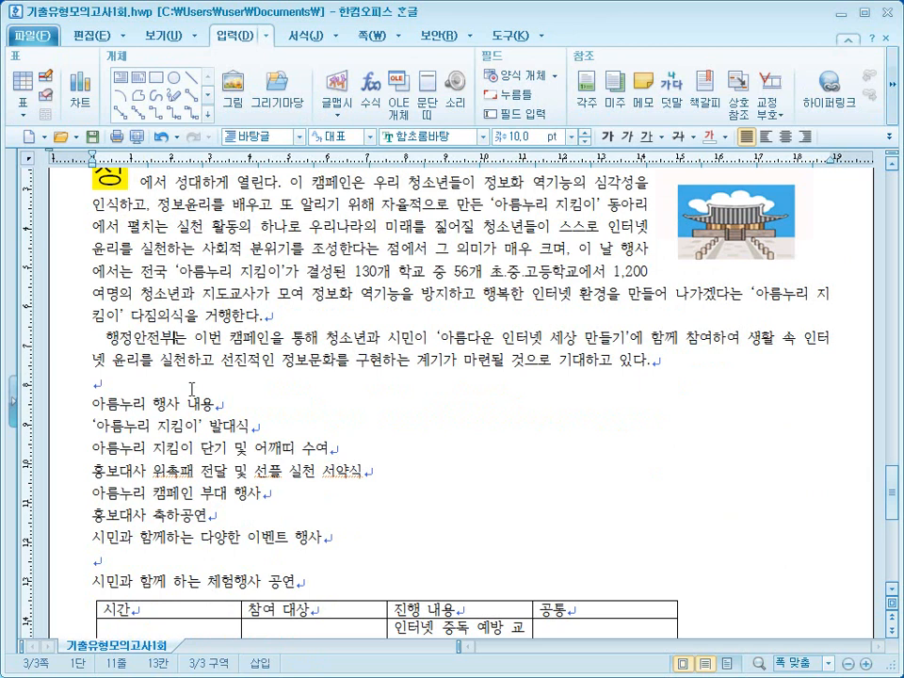
left_click(264, 38)
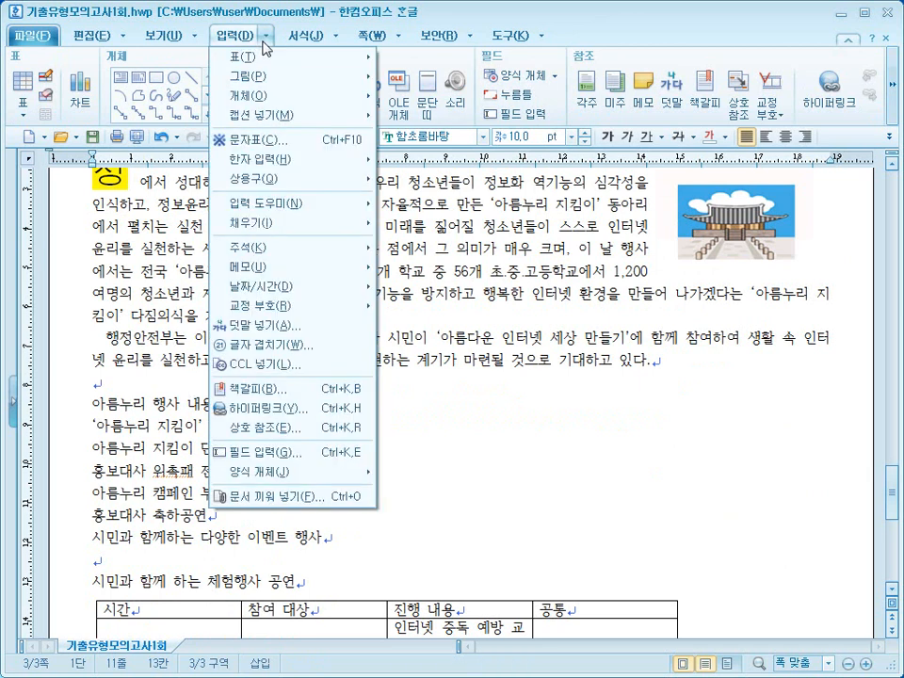
mouse_move(298, 248)
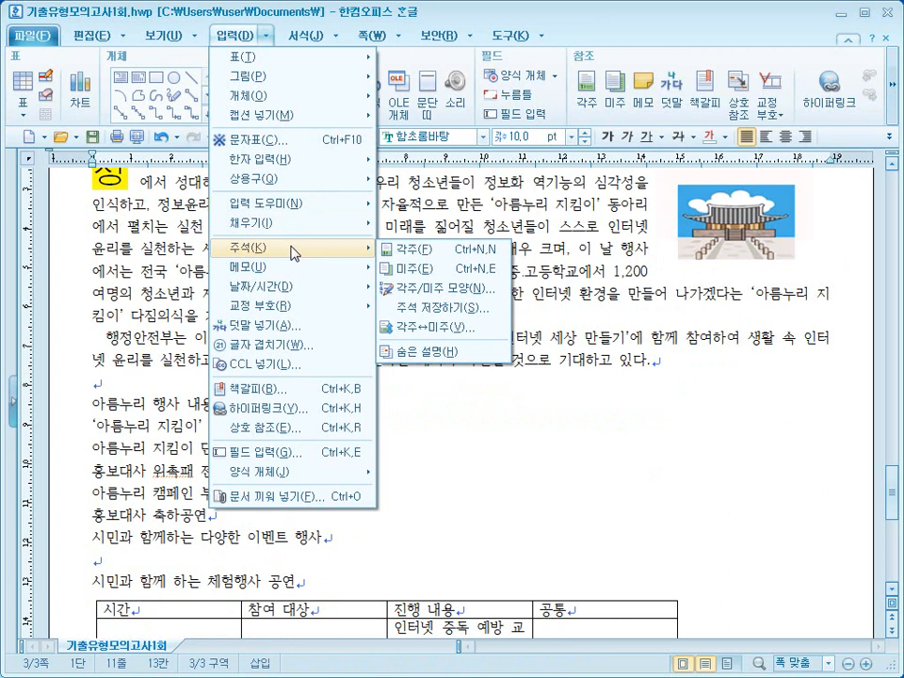
left_click(421, 250)
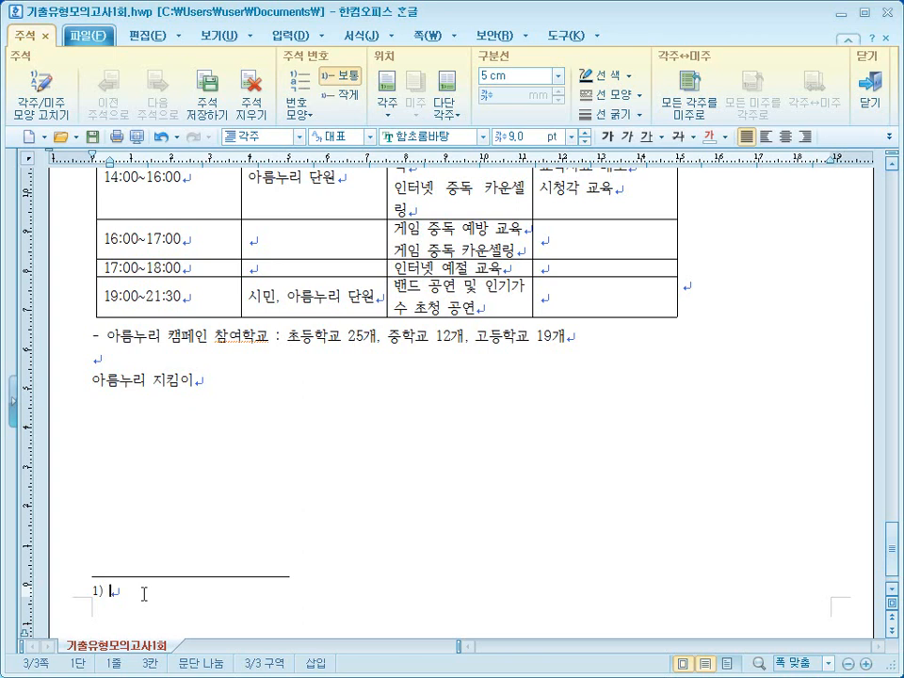
Enter 중앙정부의 행정관리 및 ... as the footnote text.
scroll(144, 594, "down", 1)
type("중앙정ㅂ")
type("부의 행정관리")
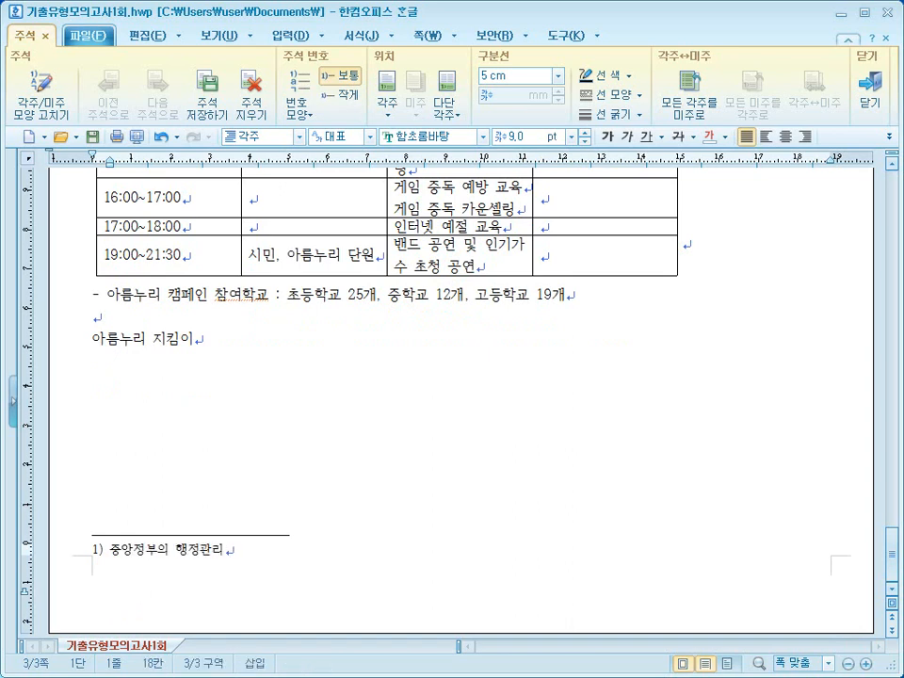
type(" 및 ...")
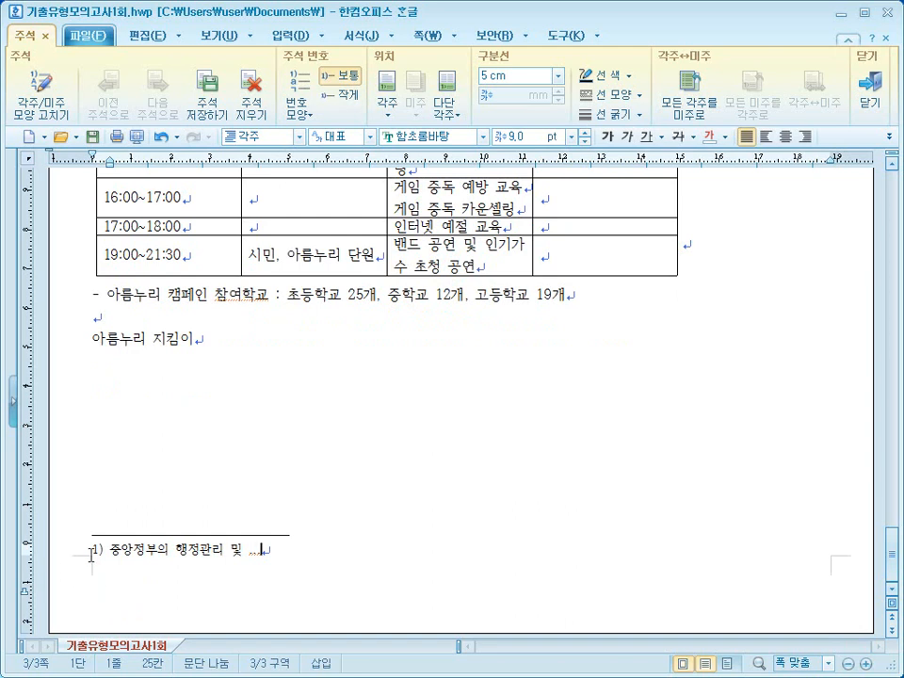
Change the footnote number format to the circled Hangul style ㉮,㉯,㉰.
key("Left")
key("Left")
key("Left")
key("Left")
key("Left")
key("Left")
key("Left")
key("Left")
key("Left")
key("Left")
key("Left")
key("Left")
key("Left")
key("Left")
key("Left")
key("Left")
key("Left")
key("Left")
key("Left")
key("Left")
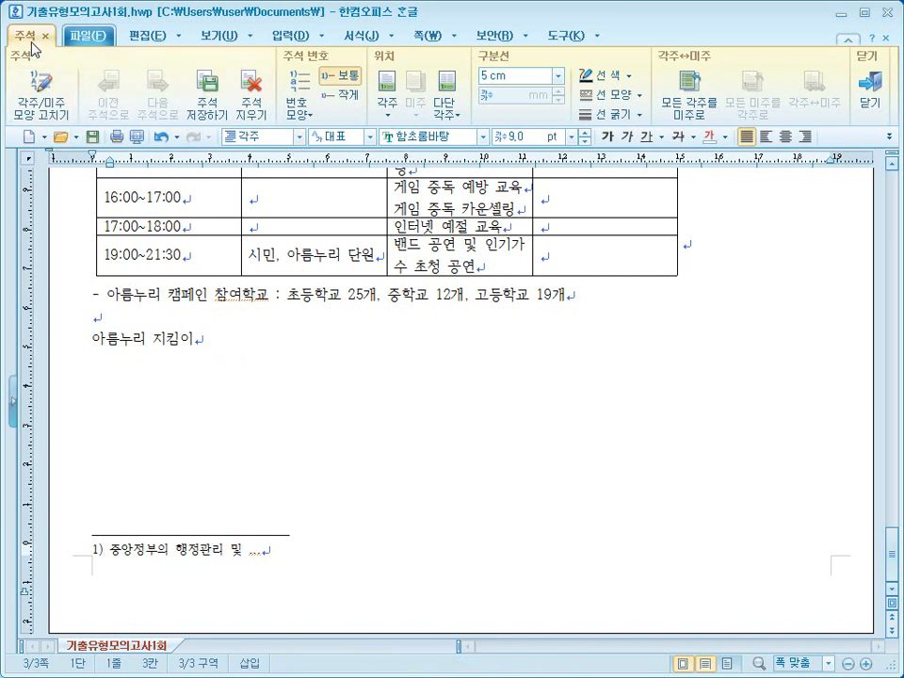
left_click(296, 115)
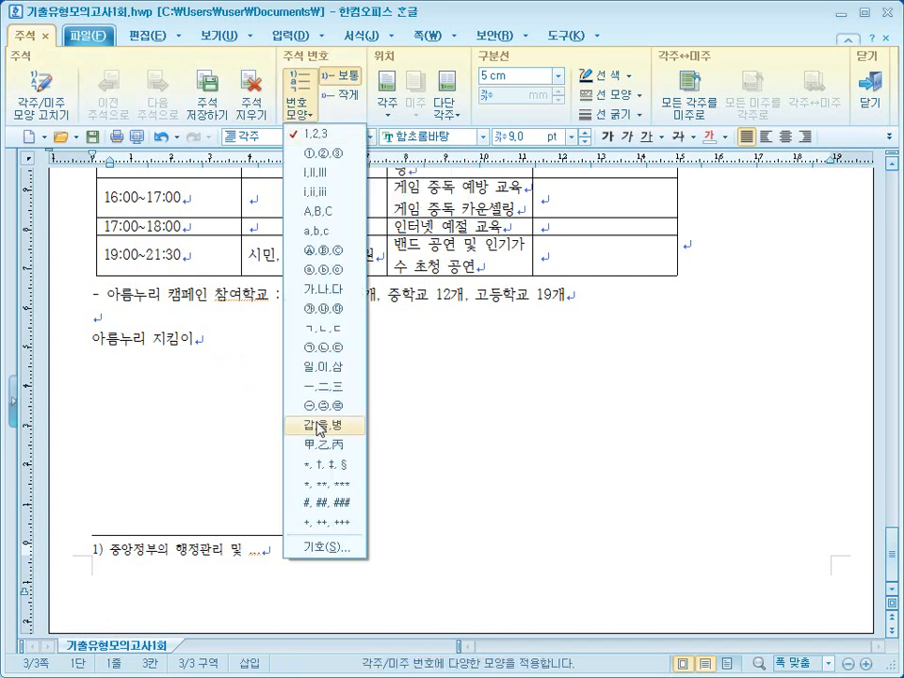
left_click(320, 548)
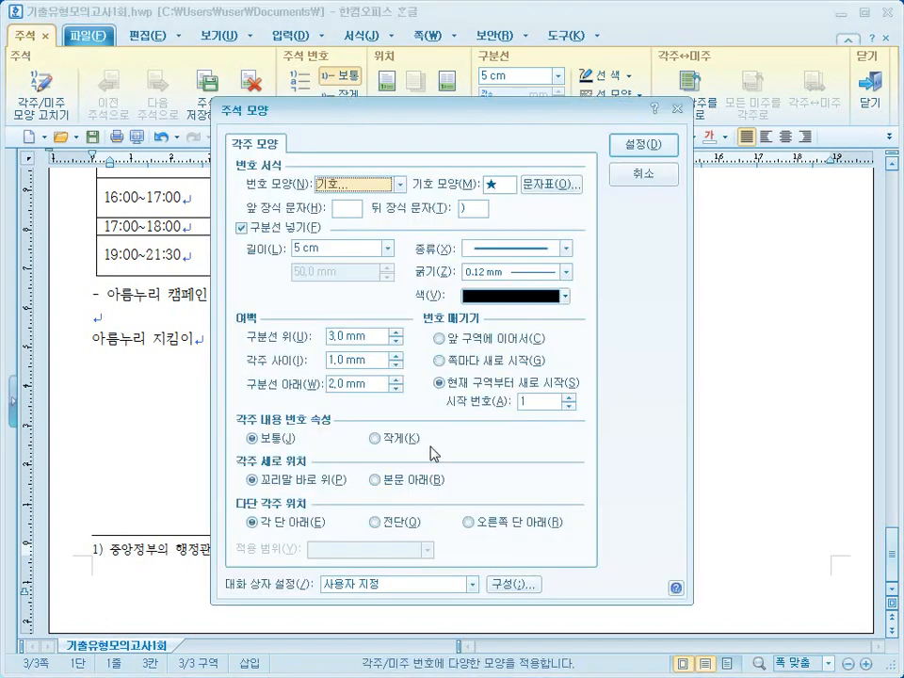
left_click_drag(462, 117, 532, 92)
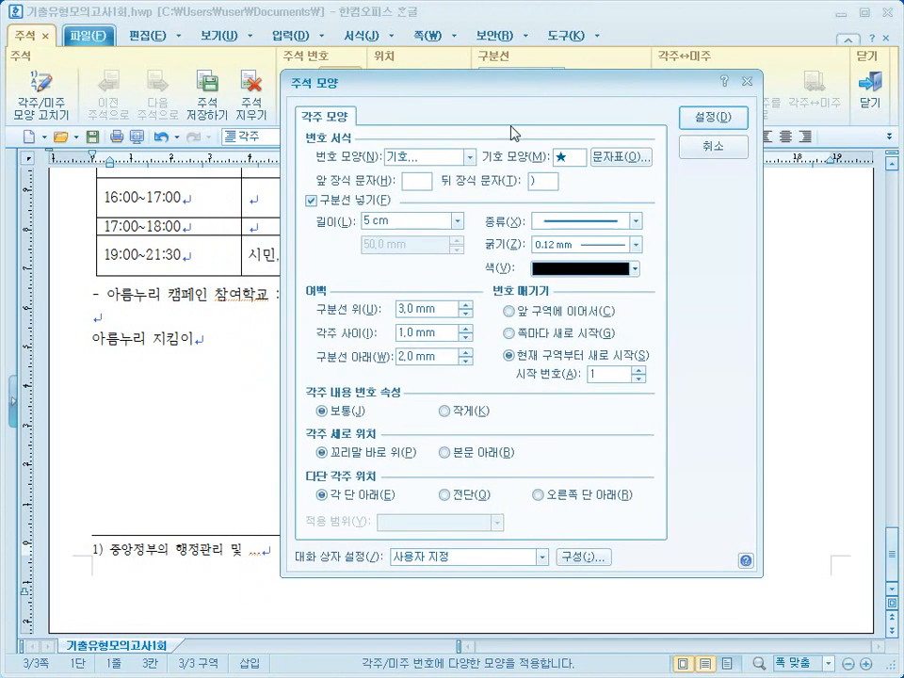
left_click(469, 156)
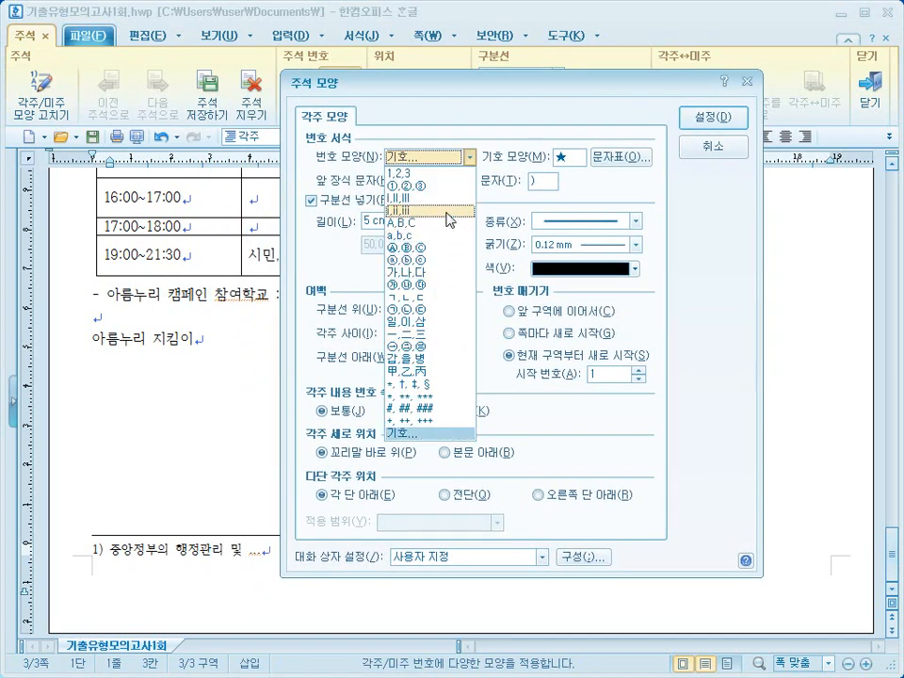
left_click(441, 285)
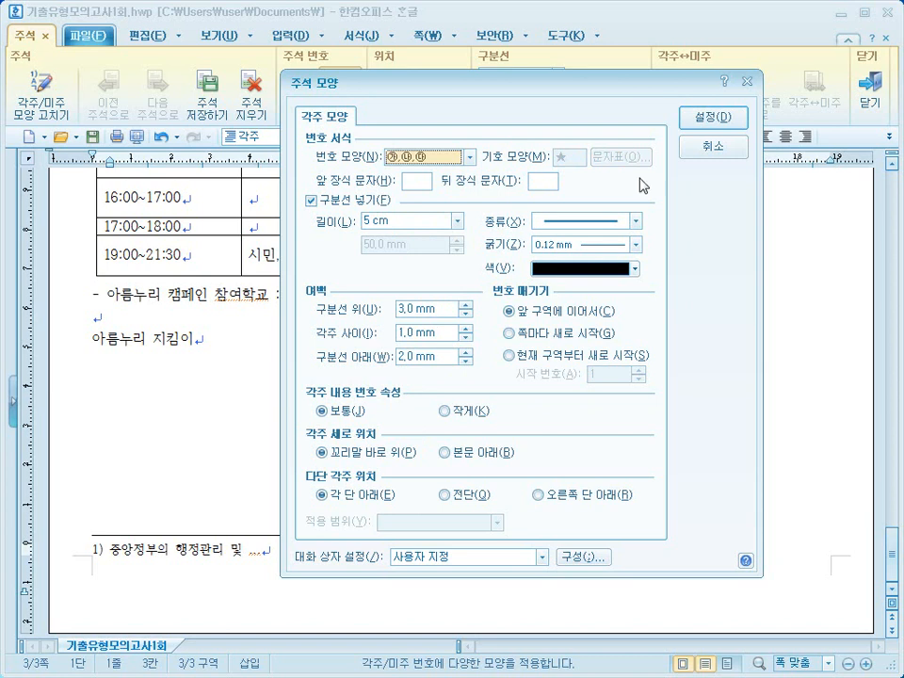
left_click(713, 118)
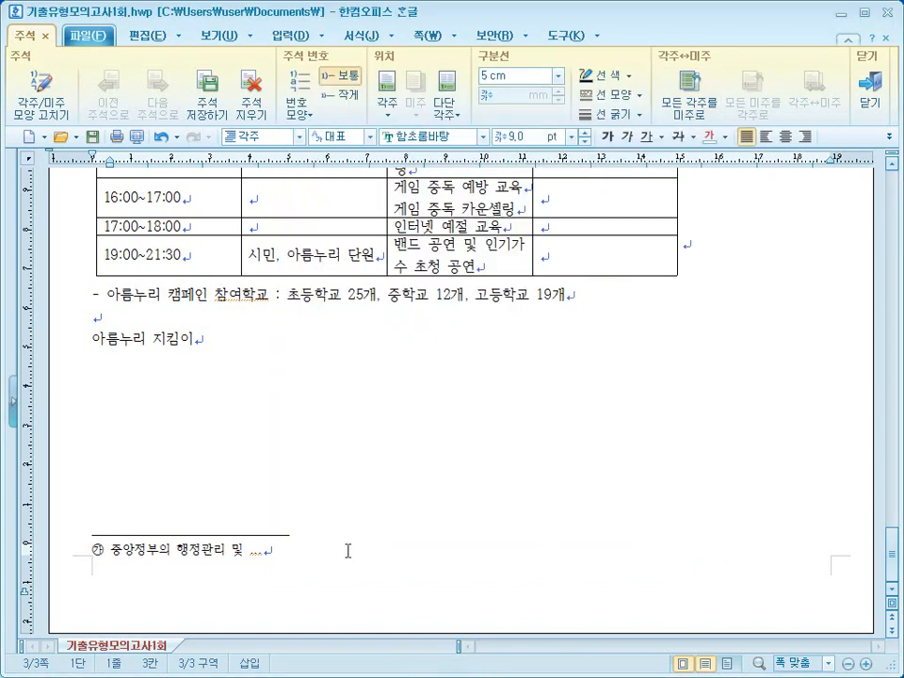
Enlarge the whole footnote line to 10 pt and return to the body text.
left_click_drag(323, 555, 94, 551)
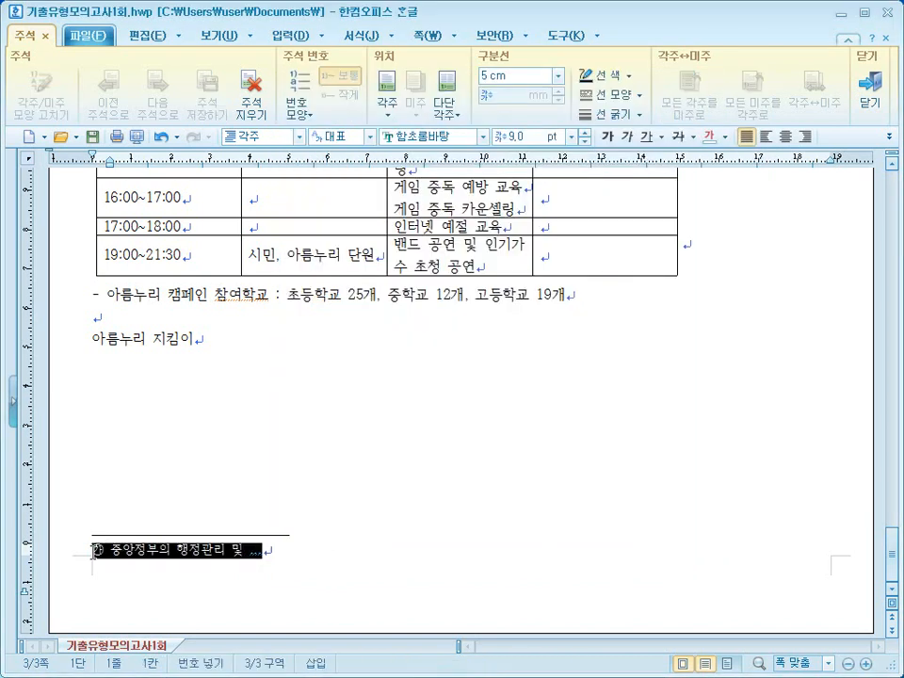
left_click(578, 137)
left_click(333, 562)
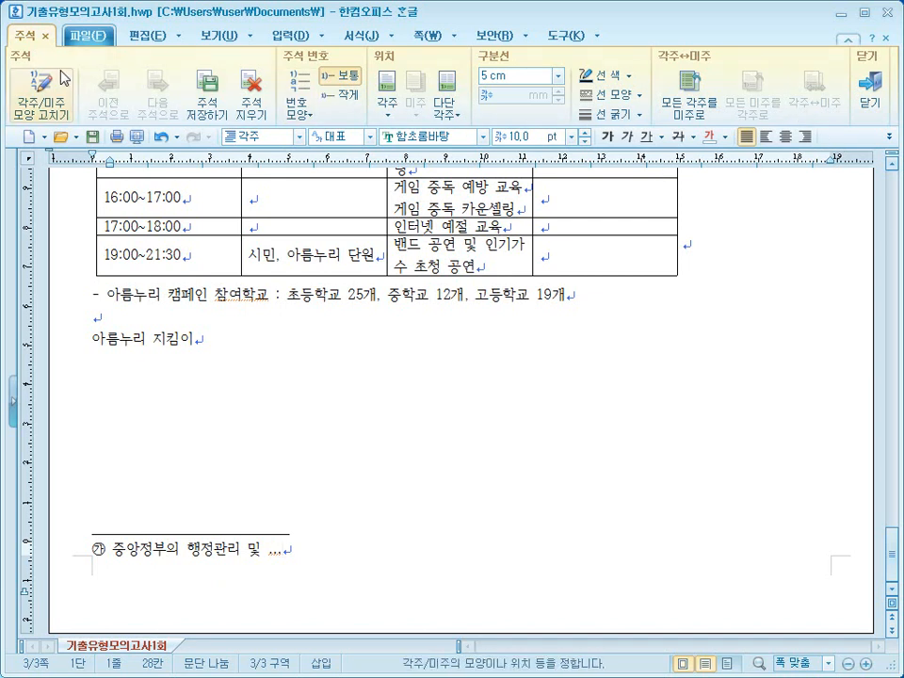
left_click(865, 93)
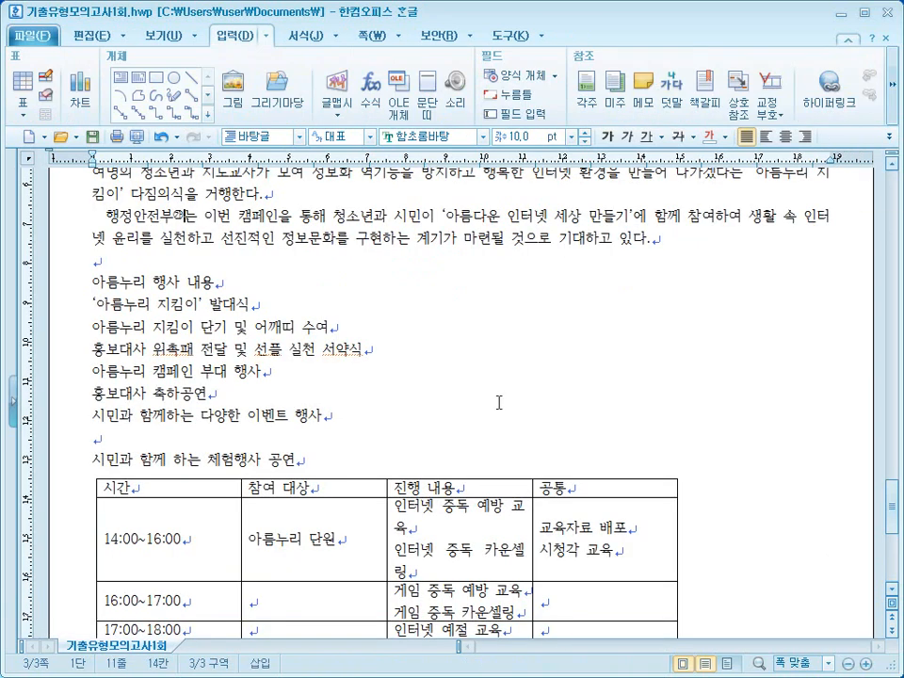
scroll(406, 373, "up", 1)
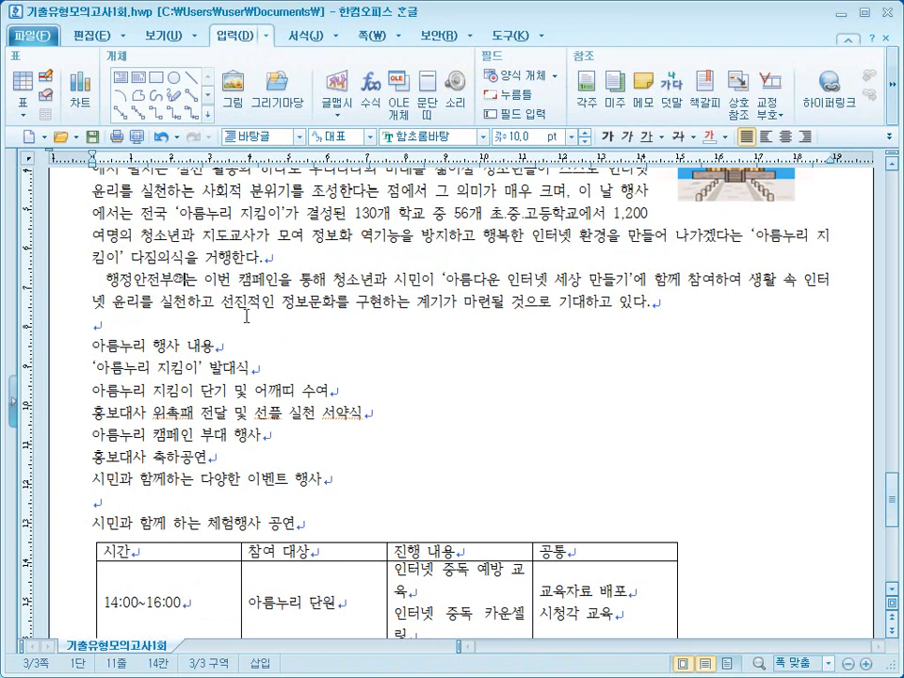
left_click(718, 294)
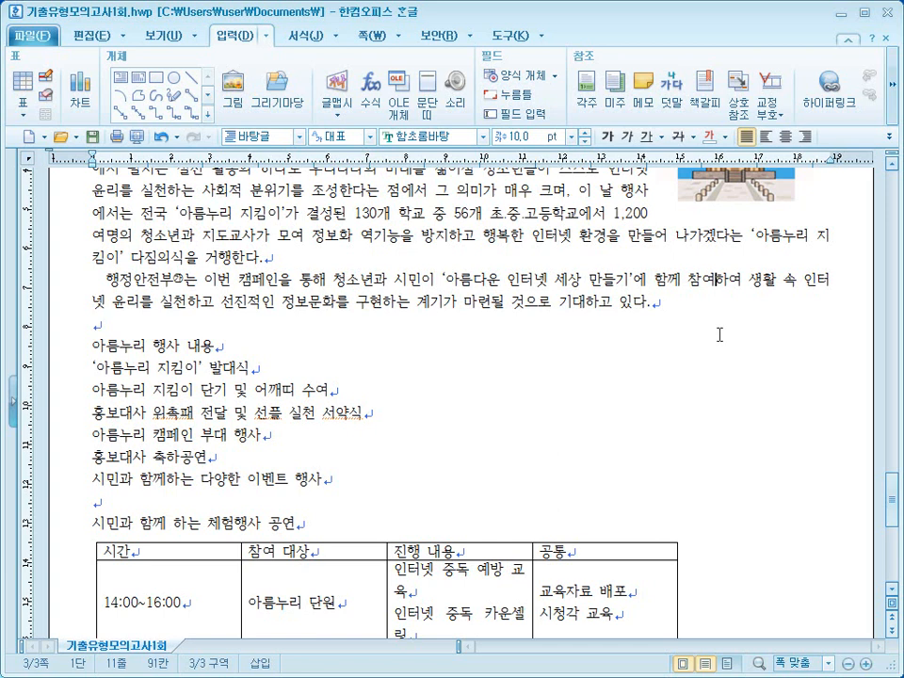
Convert the word 참여 in the second body paragraph to Hanja 參與, using the 한글(漢字) input format.
key("F9")
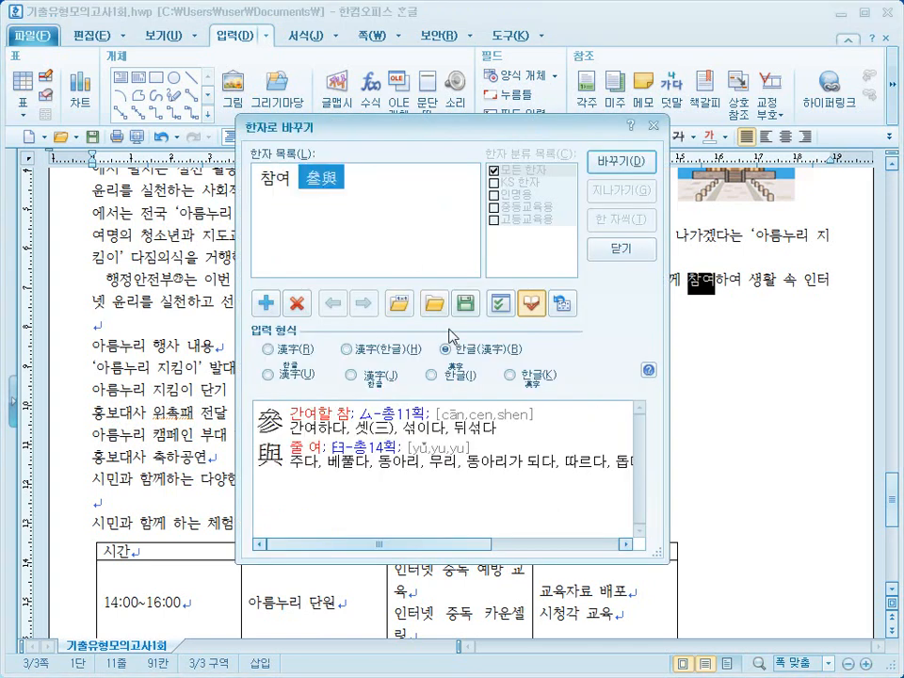
left_click(463, 356)
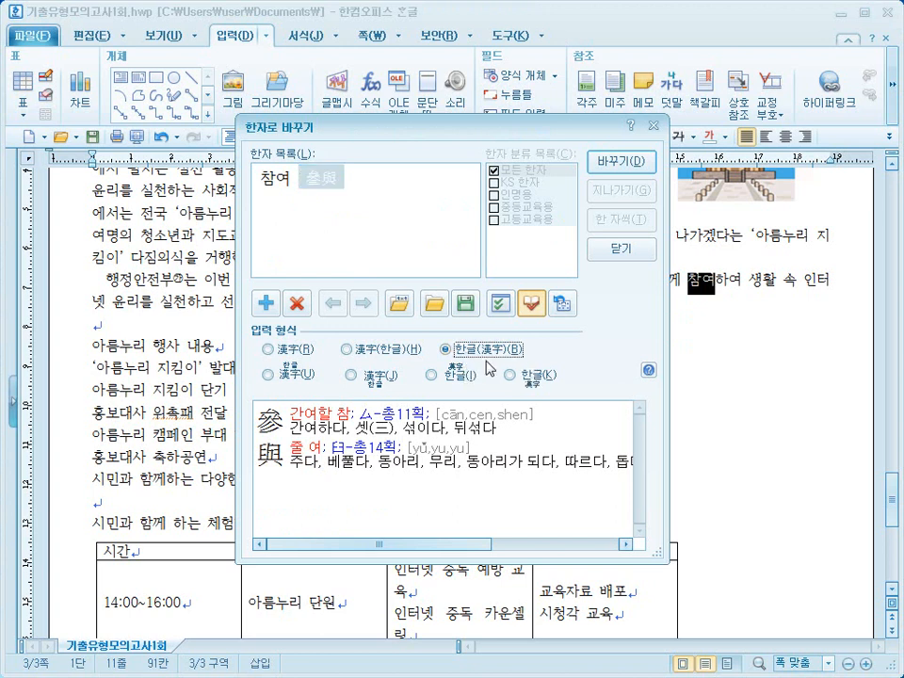
left_click(622, 161)
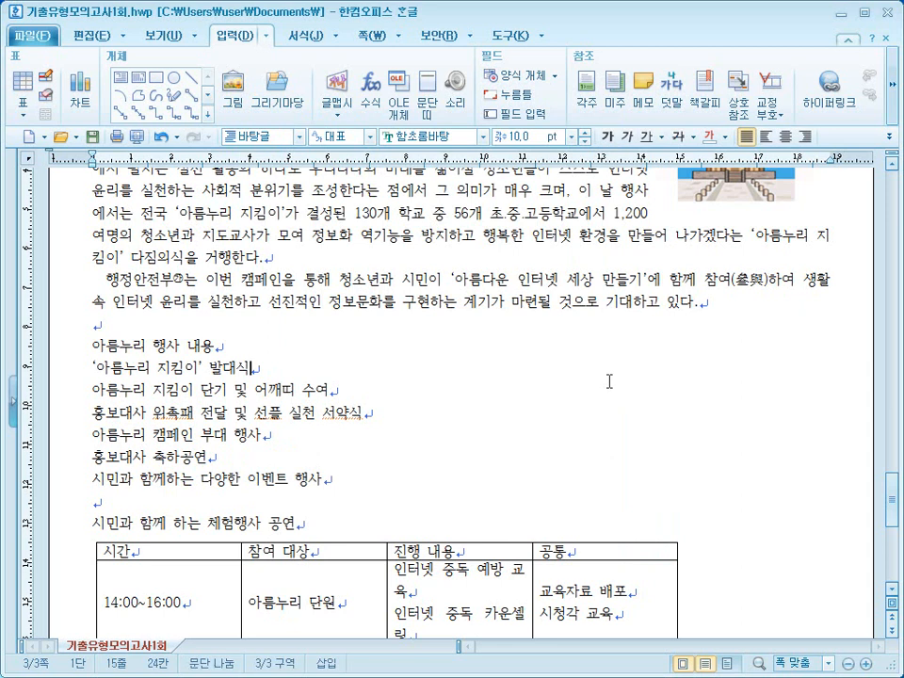
Insert a ★ symbol from the 전각 기호(일반) characters before the subheading 아름누리 행사 내용, followed by a space.
scroll(608, 380, "down", 1)
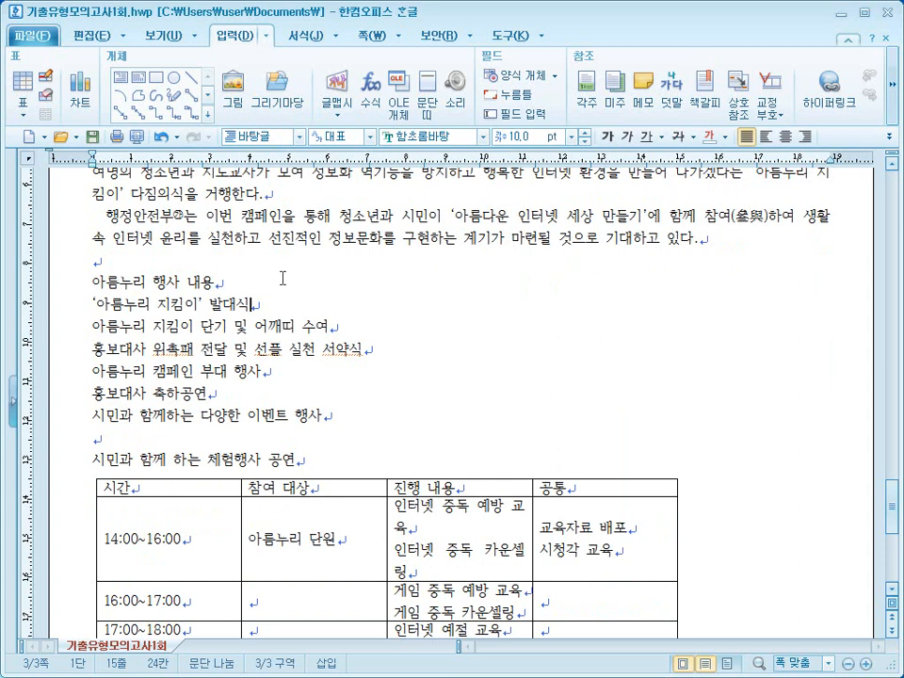
left_click(93, 282)
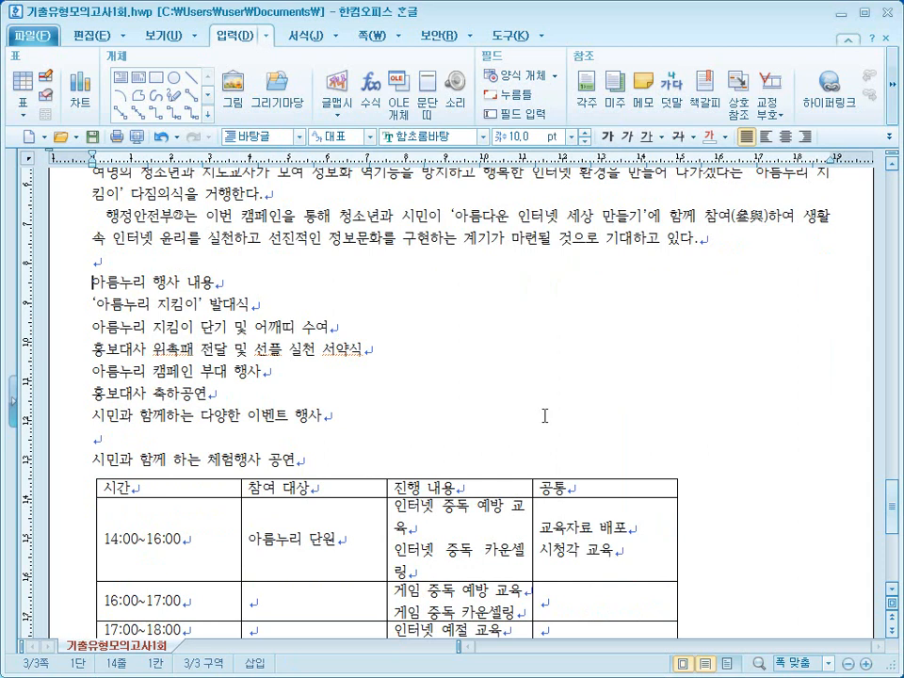
key("ctrl+F10")
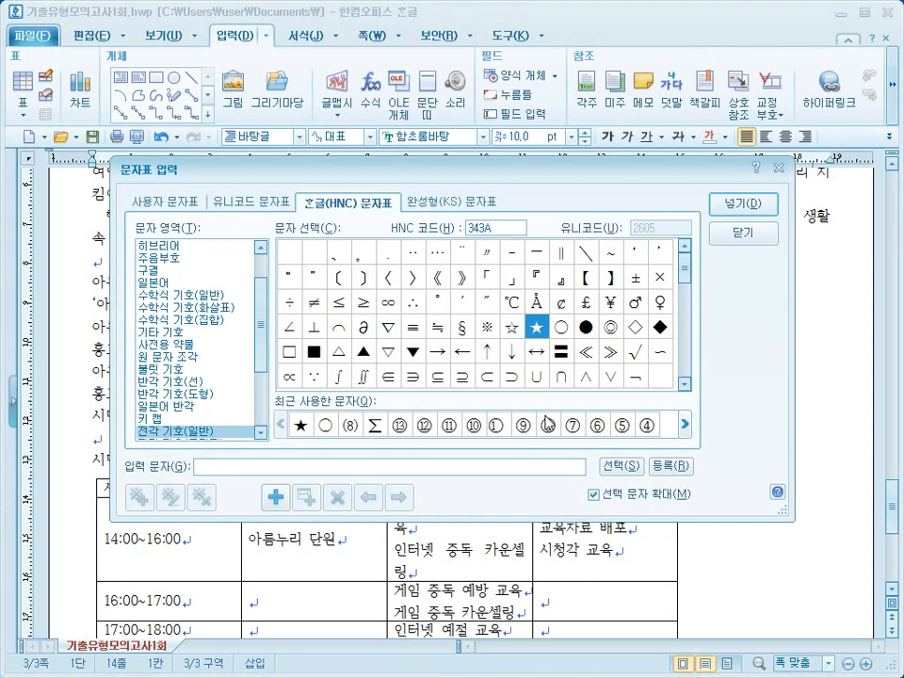
left_click(346, 207)
left_click(184, 435)
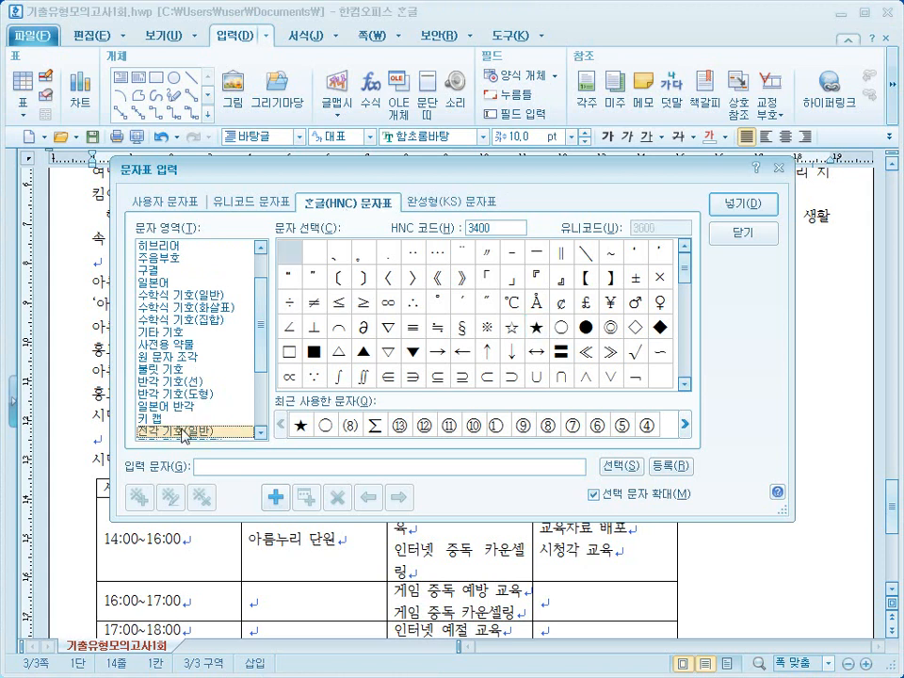
left_click(536, 327)
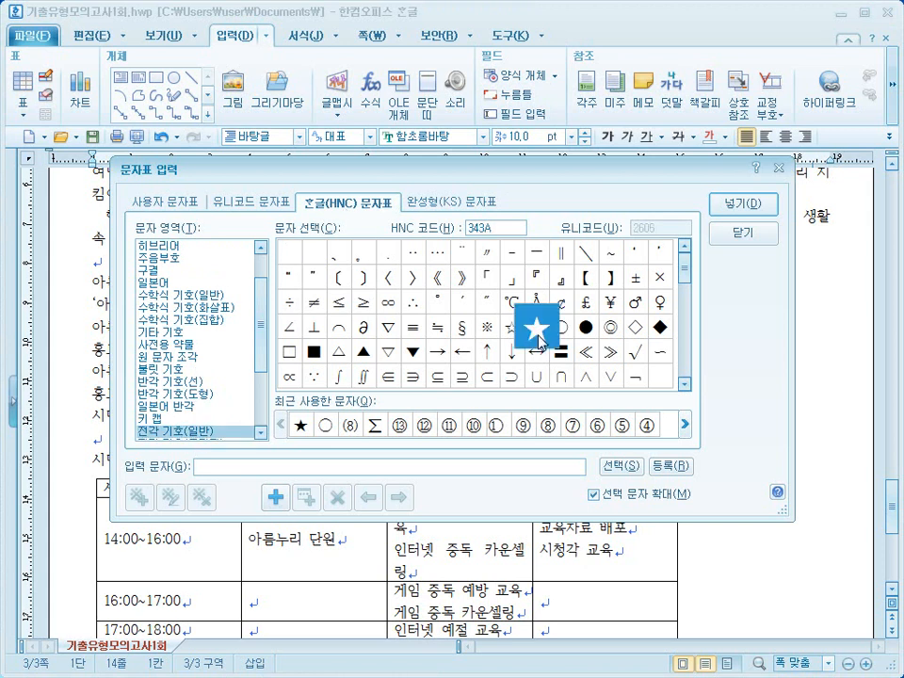
left_click(753, 215)
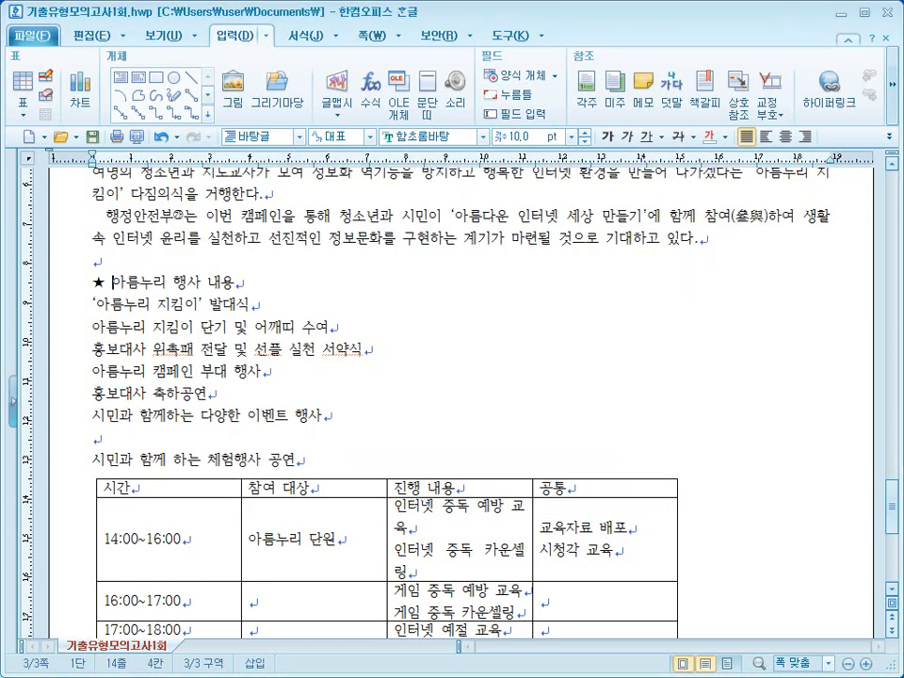
Insert a ★ symbol and a space before the subheading 시민과 함께 하는 체험행사 공연 above the table.
left_click(91, 459)
key("ctrl+F10")
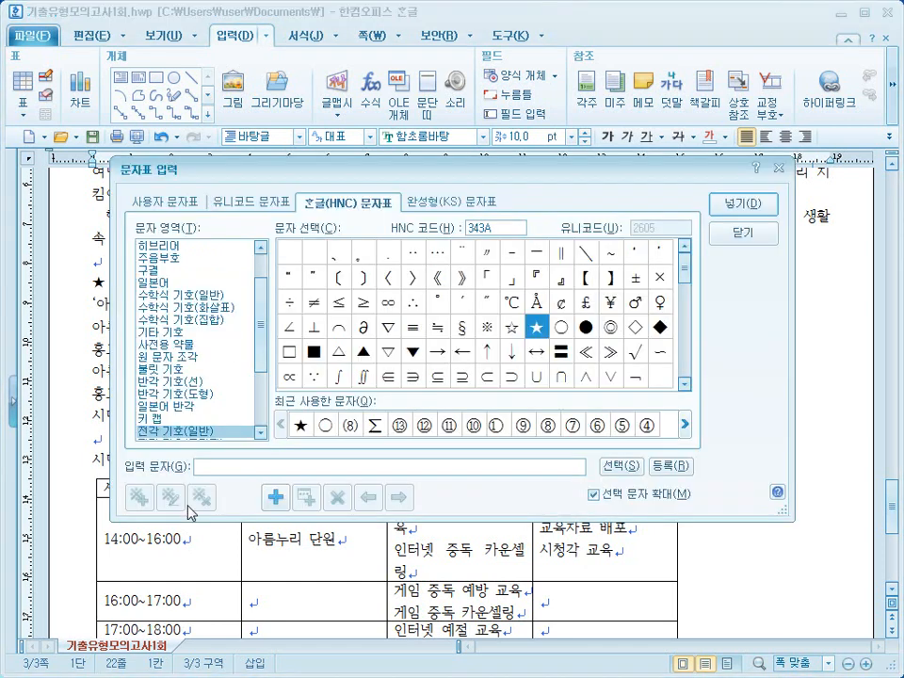
left_click(534, 329)
left_click(743, 204)
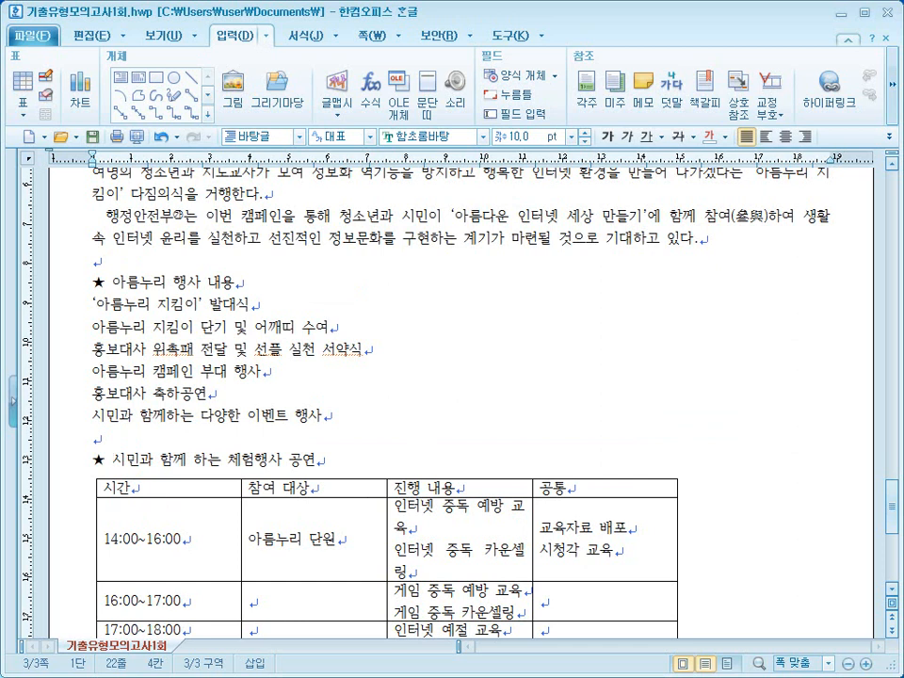
Format the whole ★ 아름누리 행사 내용 line in the 굴림 font at 18 pt.
left_click(87, 281)
left_click(251, 280, "shift")
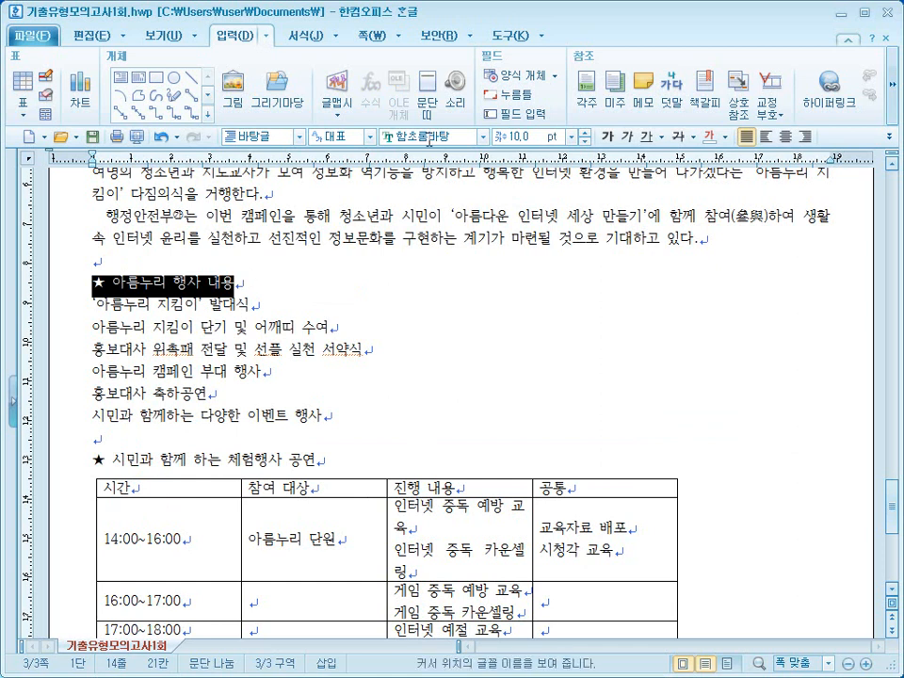
left_click(482, 137)
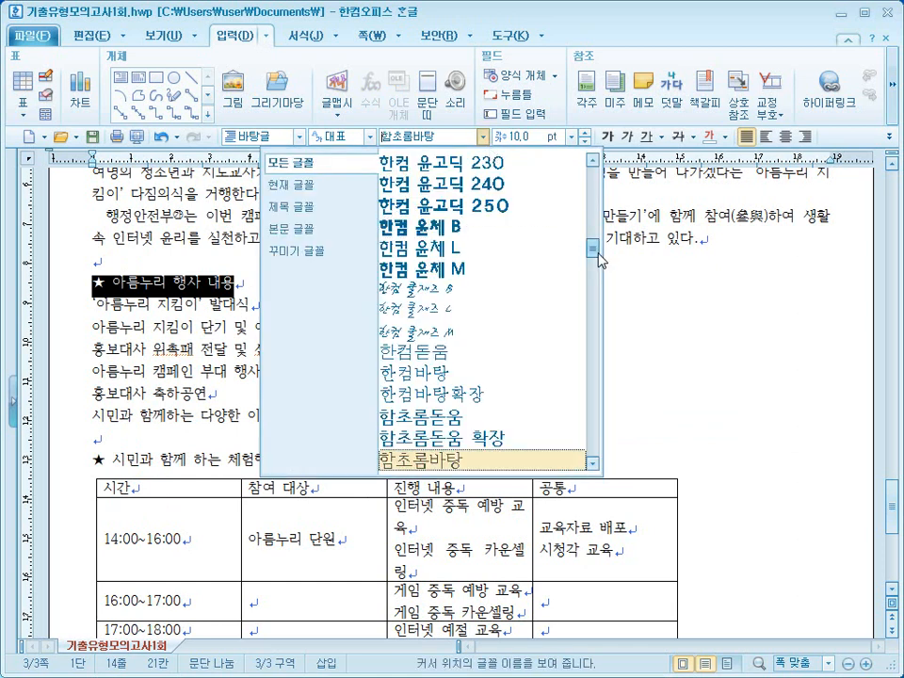
left_click_drag(596, 252, 603, 170)
left_click(514, 227)
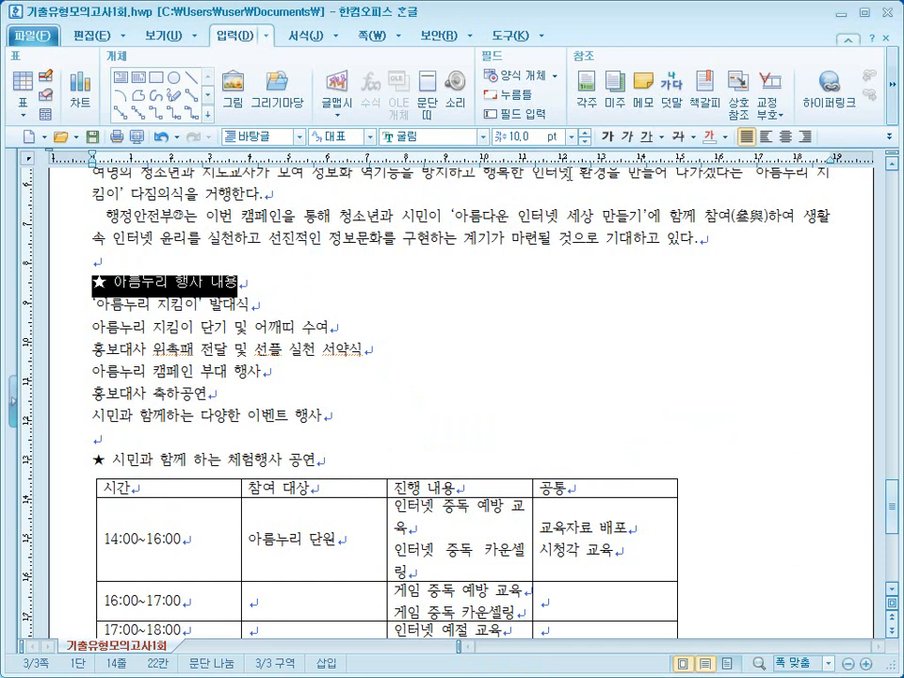
left_click(584, 136)
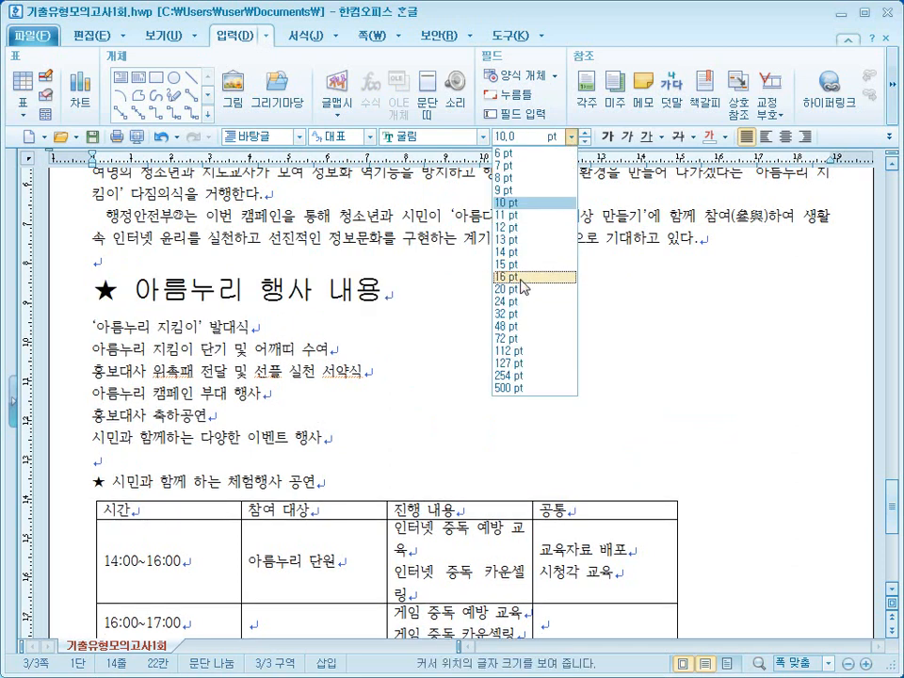
left_click(507, 276)
left_click(583, 133)
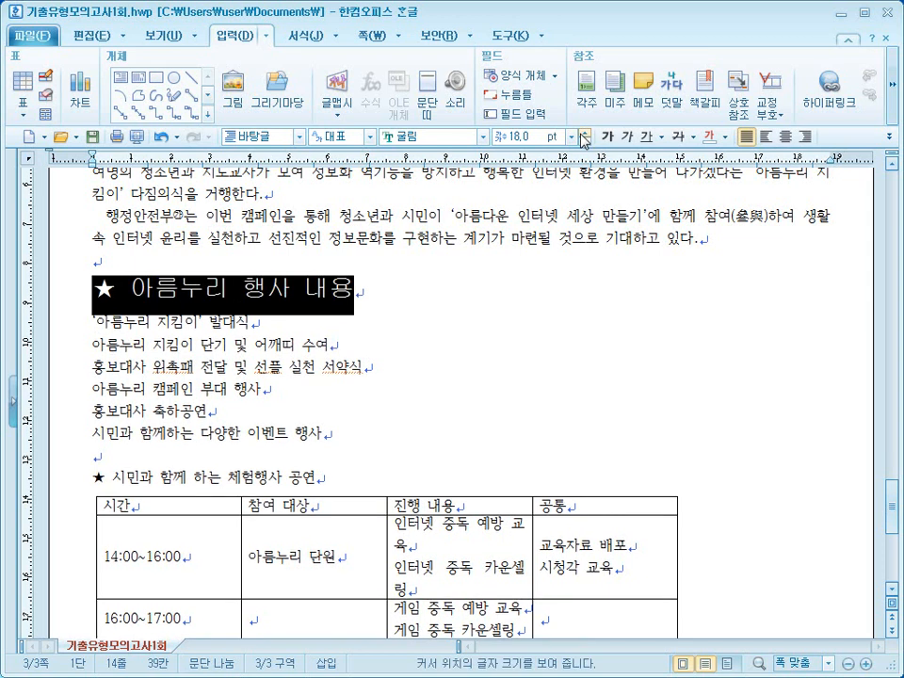
left_click(583, 133)
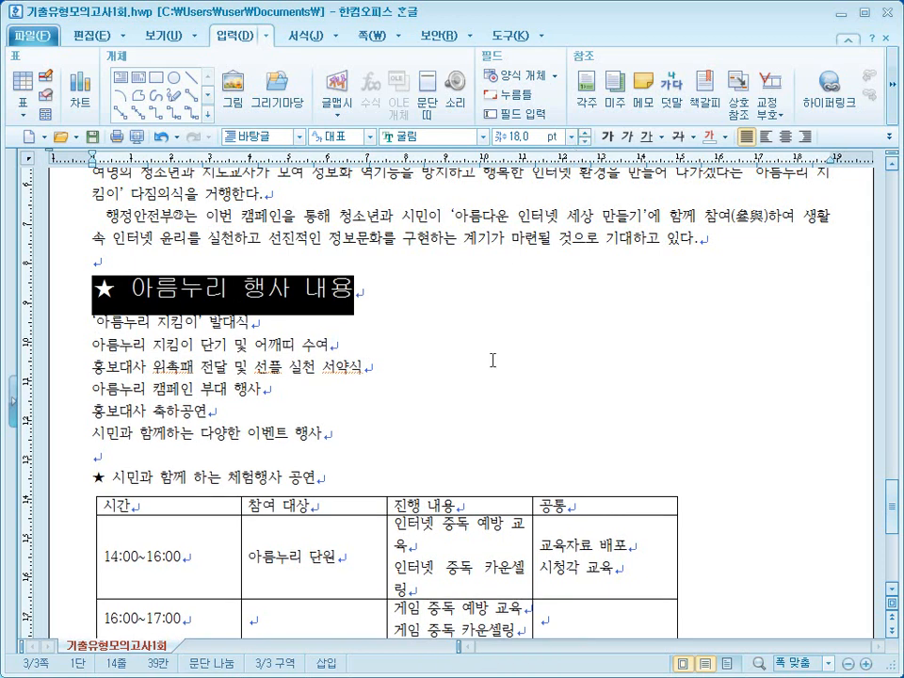
key("Down")
key("Down")
Give the text 아름누리 행사 내용, without its star, white characters and blue shading from the 오피스 colour theme.
left_click_drag(130, 287, 374, 293)
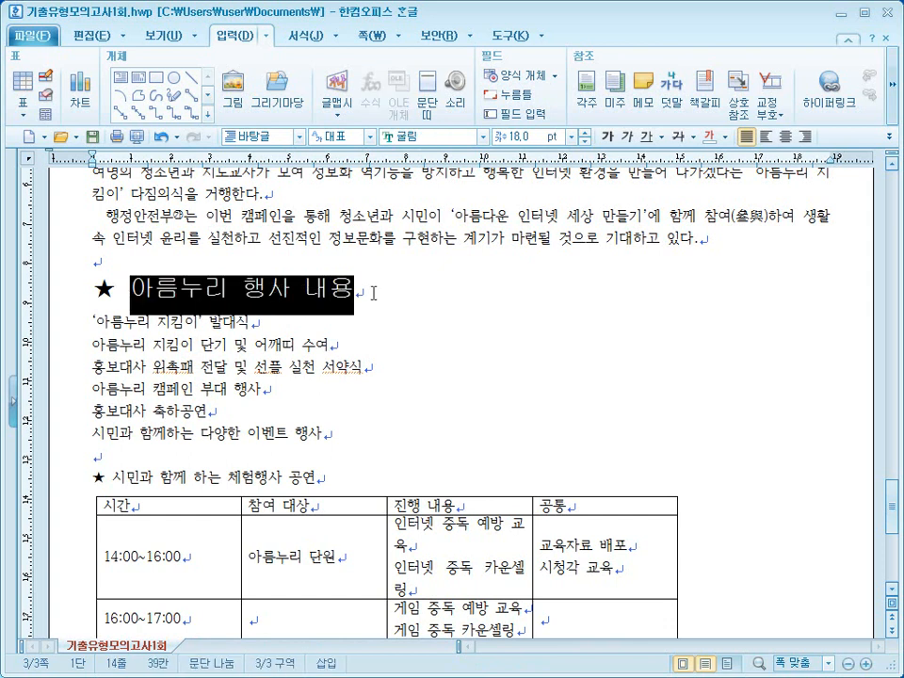
right_click(325, 297)
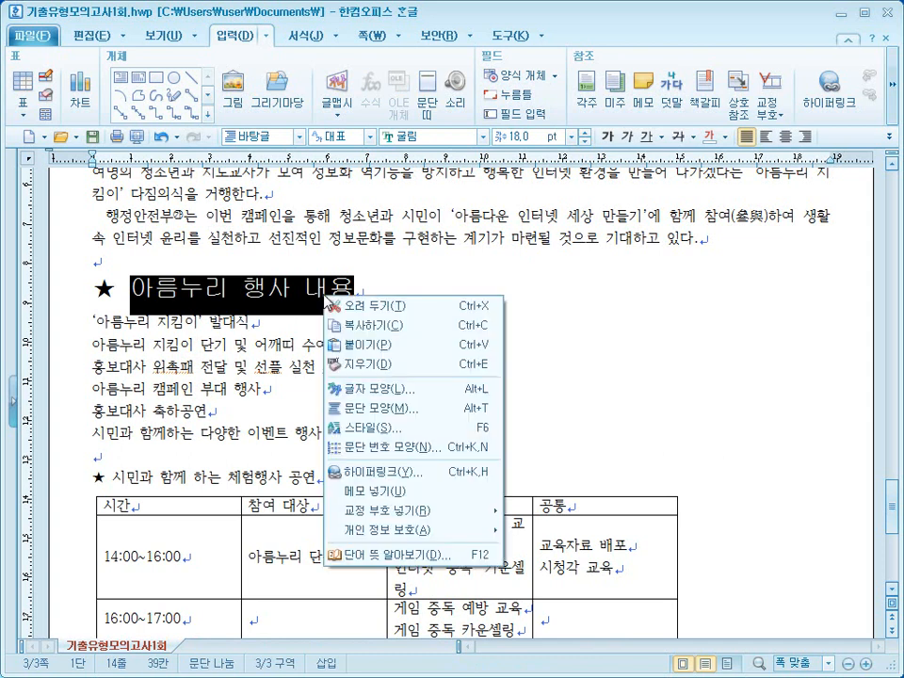
left_click(400, 389)
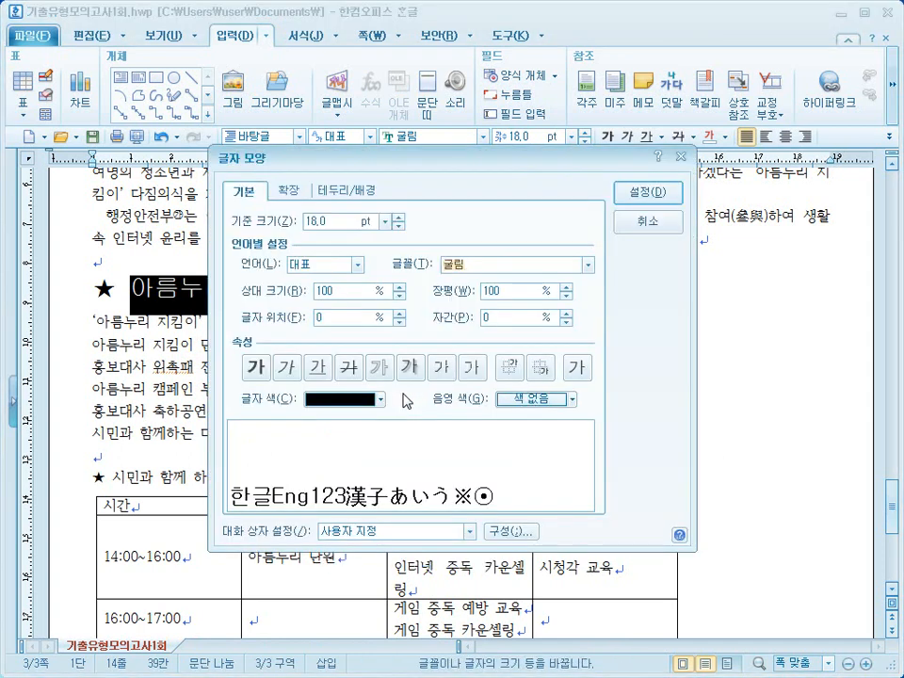
left_click(381, 399)
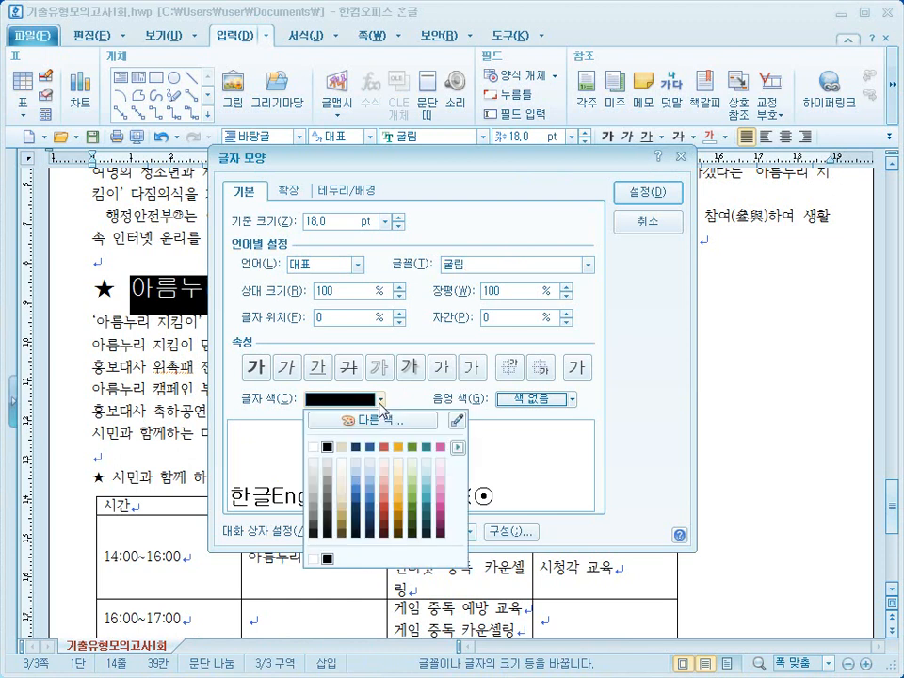
left_click(312, 450)
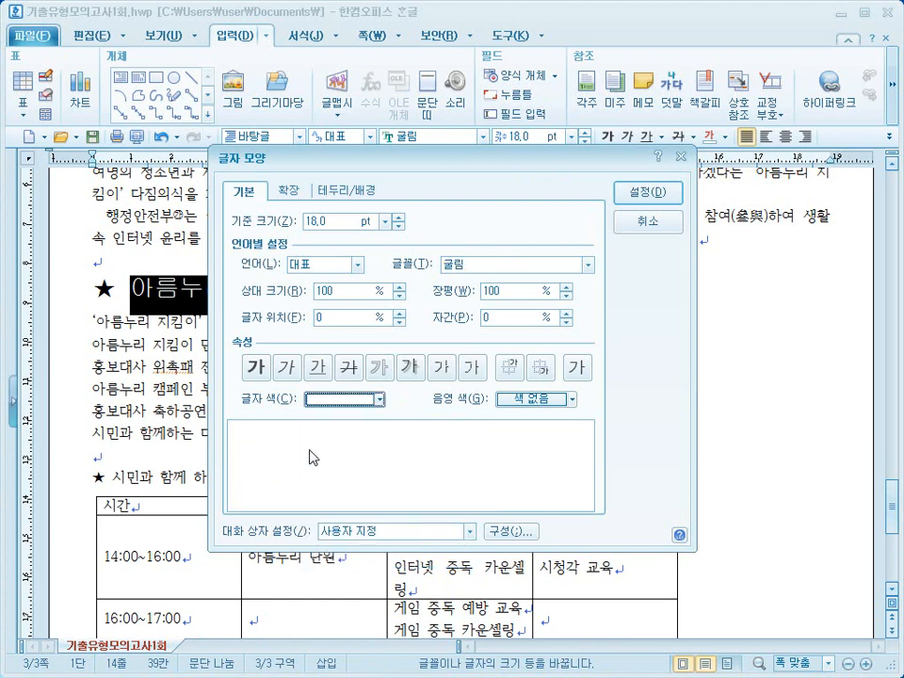
left_click(571, 400)
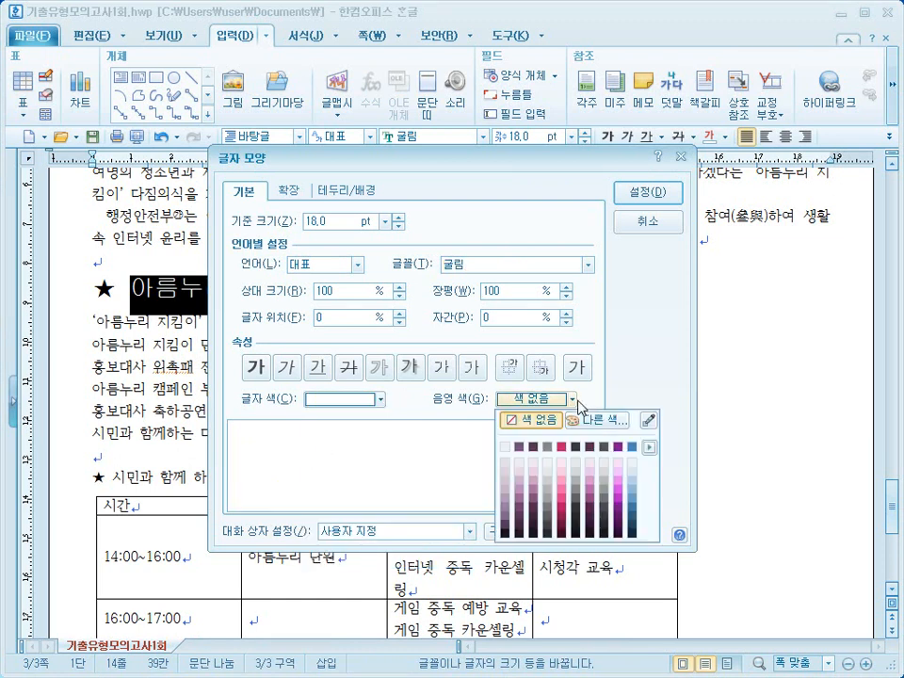
left_click(648, 448)
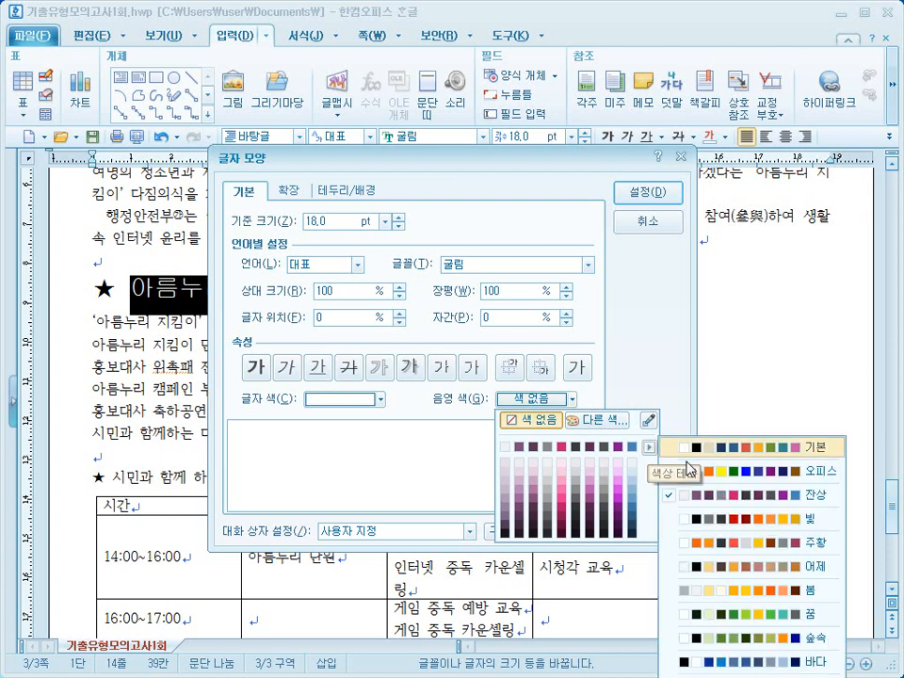
left_click(686, 469)
left_click(577, 449)
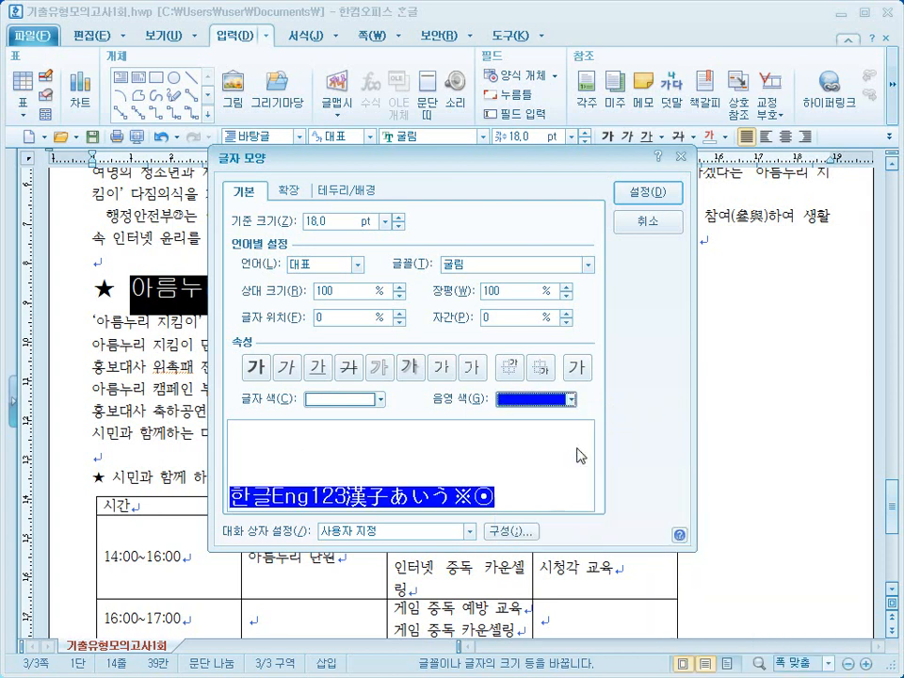
left_click(650, 192)
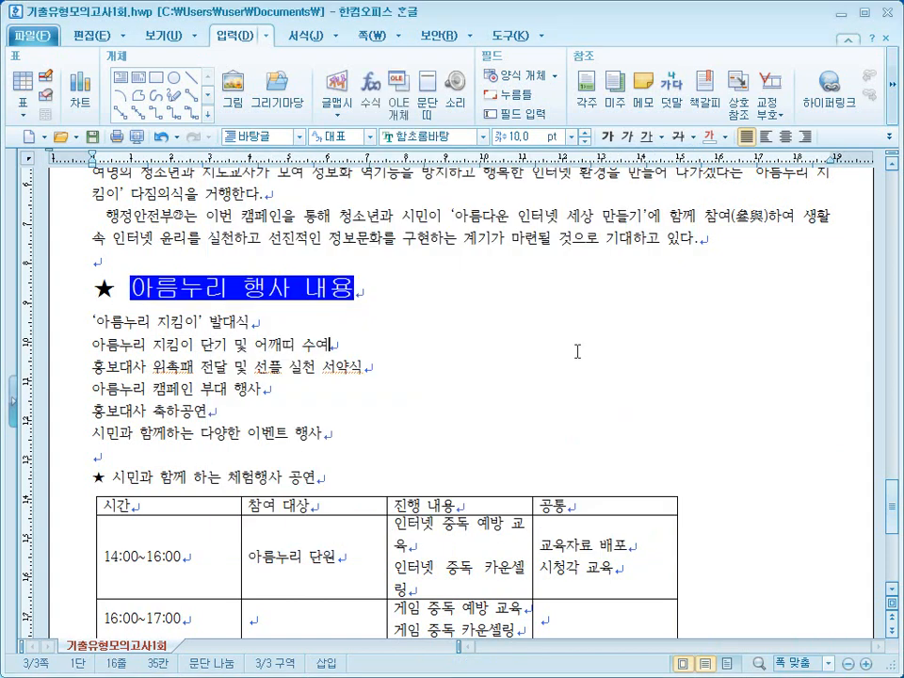
Format the whole ★ 시민과 함께 하는 체험행사 공연 line in the 굴림 font at 18 pt.
scroll(352, 424, "down", 3)
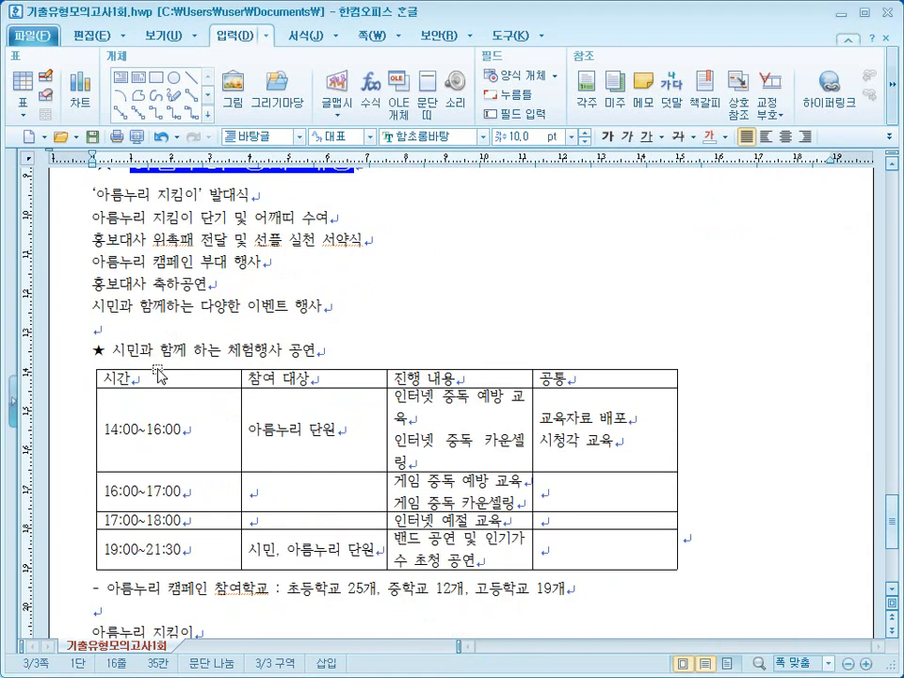
left_click_drag(98, 352, 337, 352)
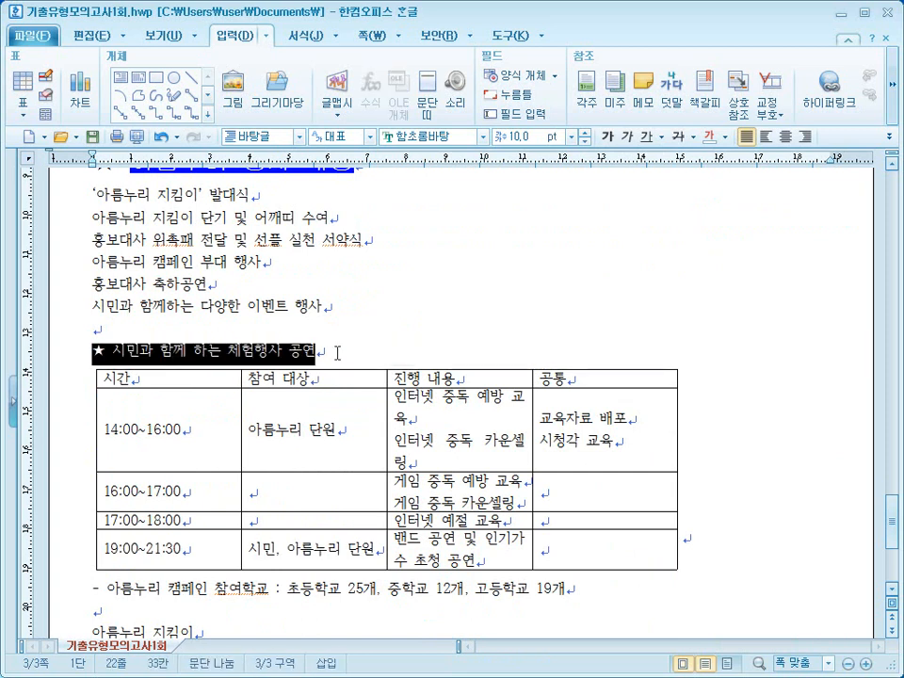
left_click(483, 136)
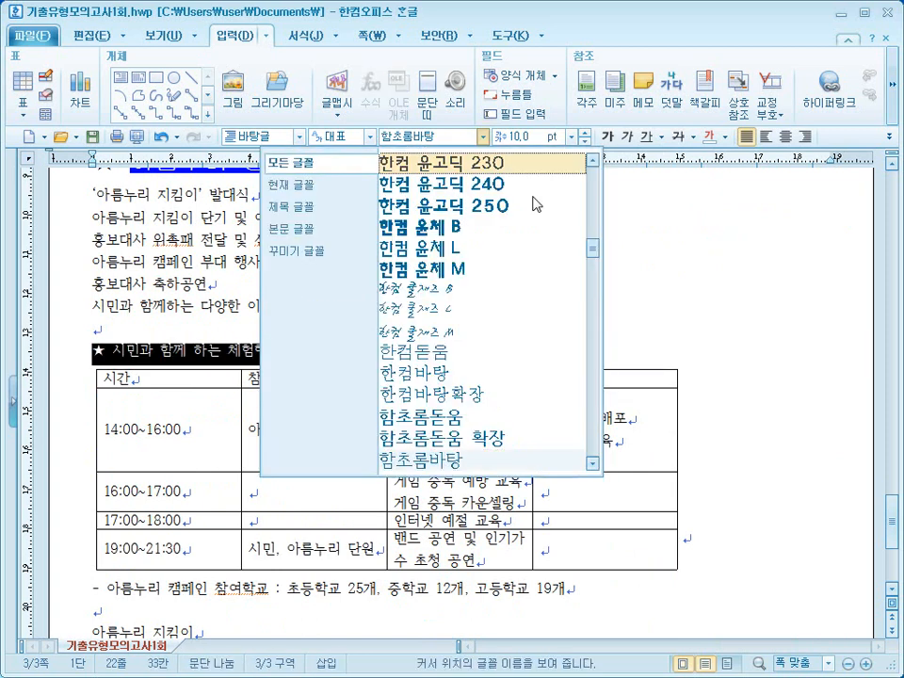
scroll(531, 192, "up", 15)
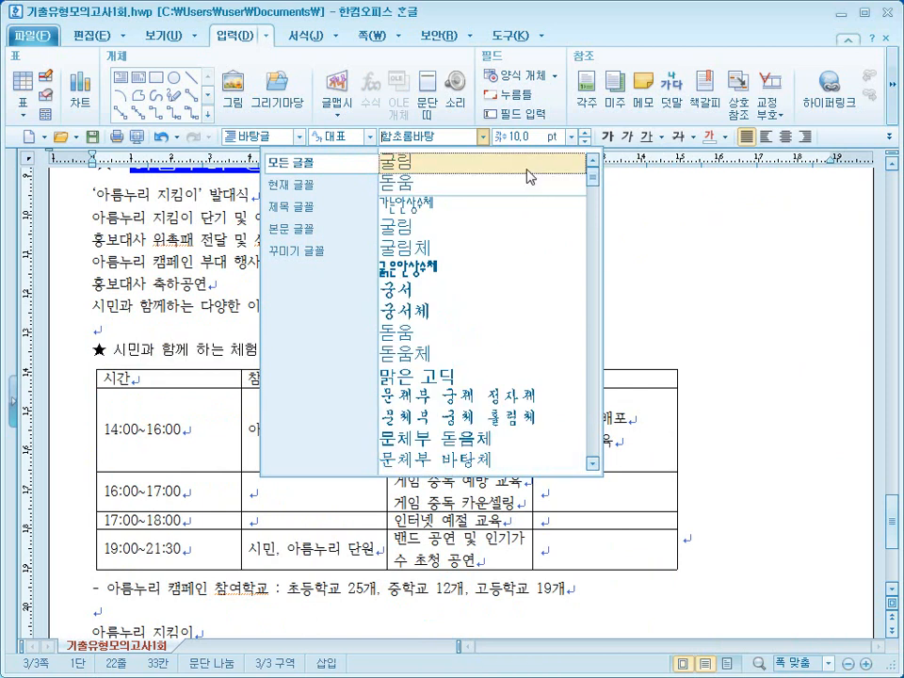
left_click(530, 171)
left_click(571, 137)
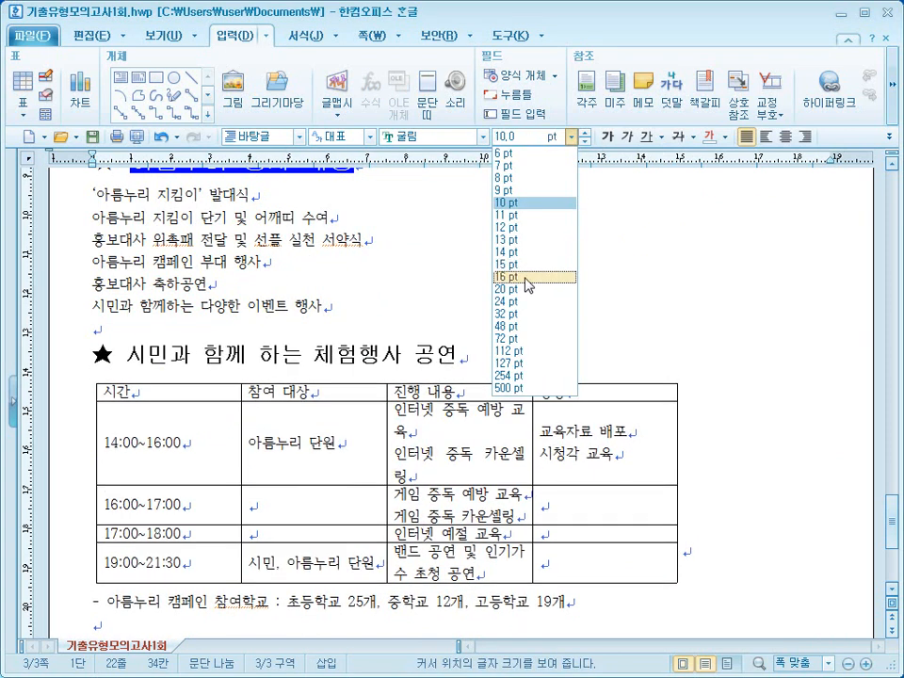
left_click(521, 265)
left_click(585, 132)
left_click(585, 133)
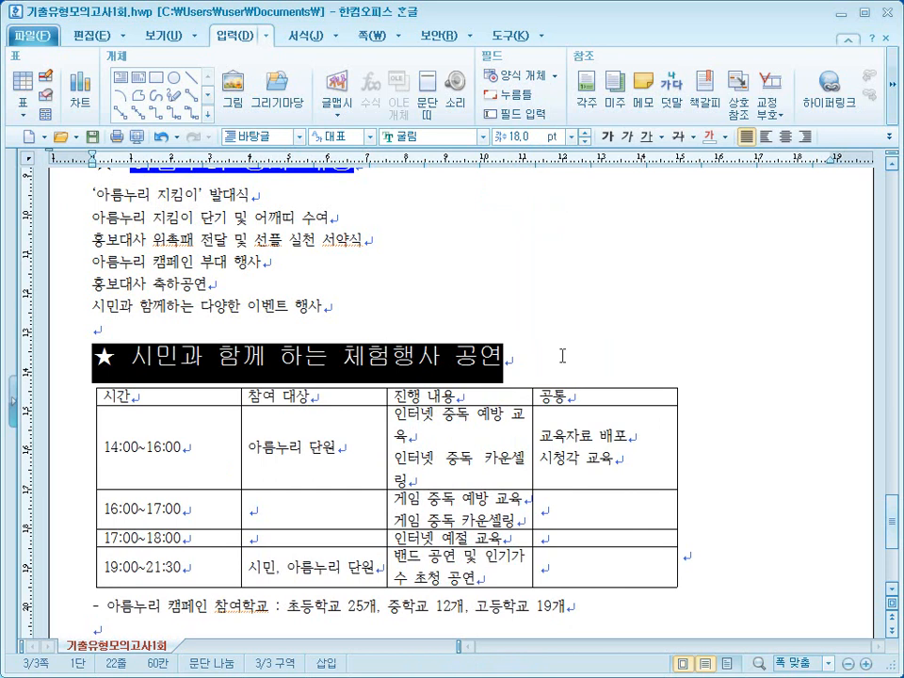
left_click(535, 369)
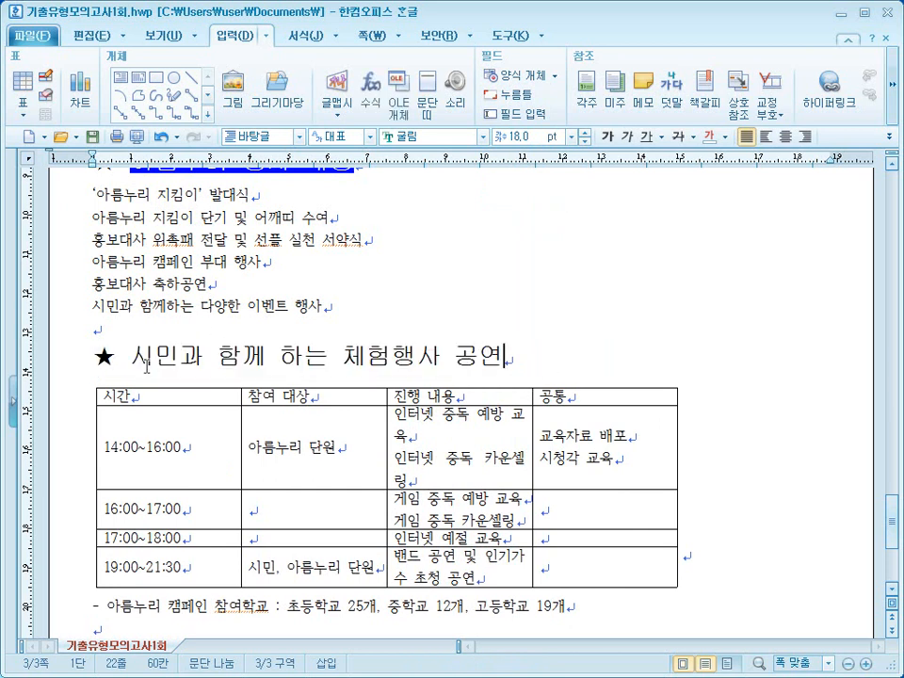
Italicize the text 시민과 함께 하는 체험행사 공연, leaving out its star.
left_click_drag(131, 362, 509, 362)
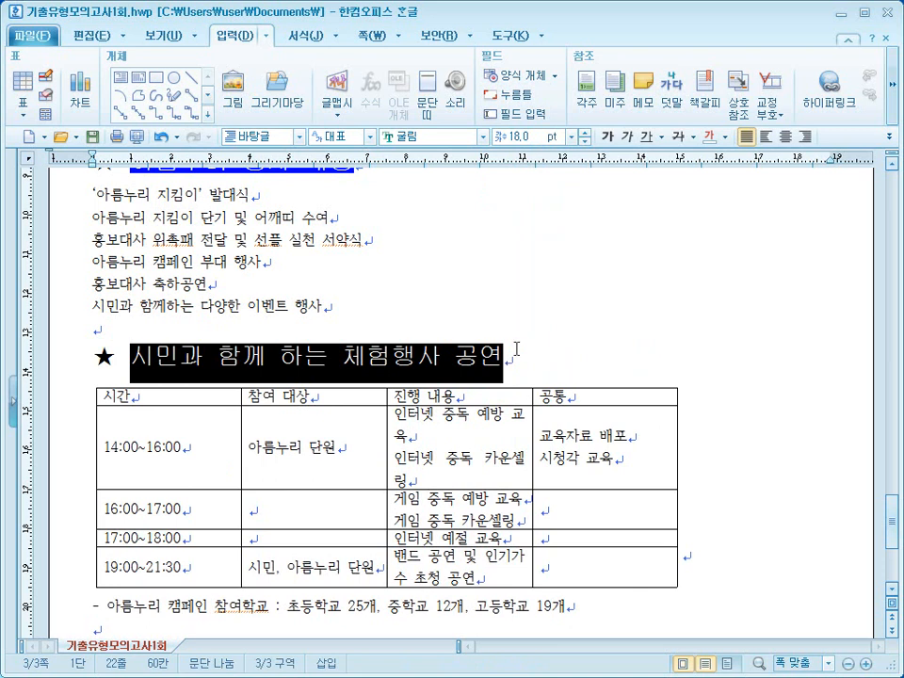
left_click(627, 136)
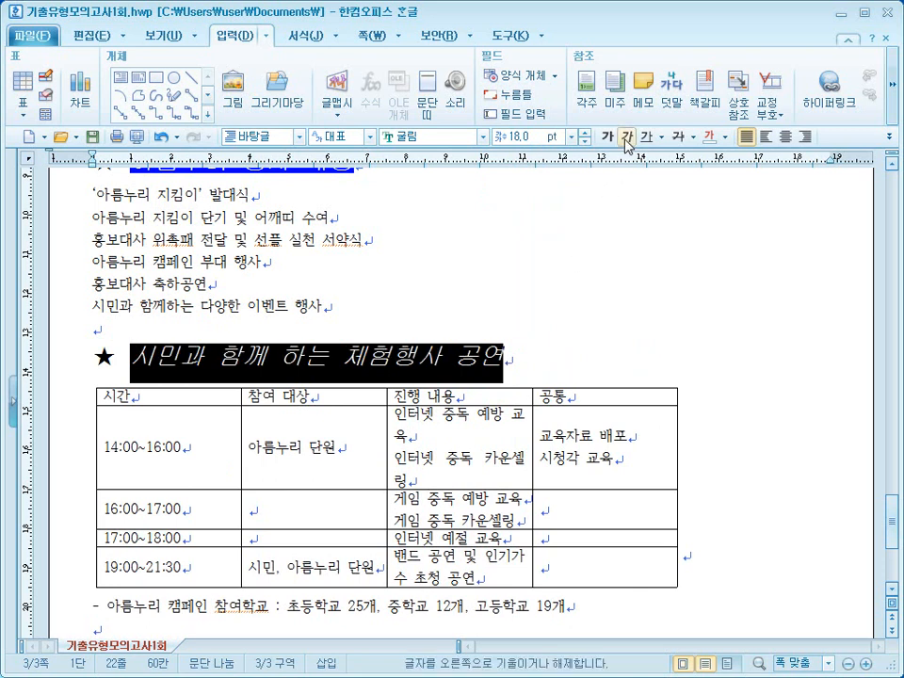
Add ˇ-shaped emphasis marks above the characters of 시민과 함께 in the second starred subheading.
left_click(592, 327)
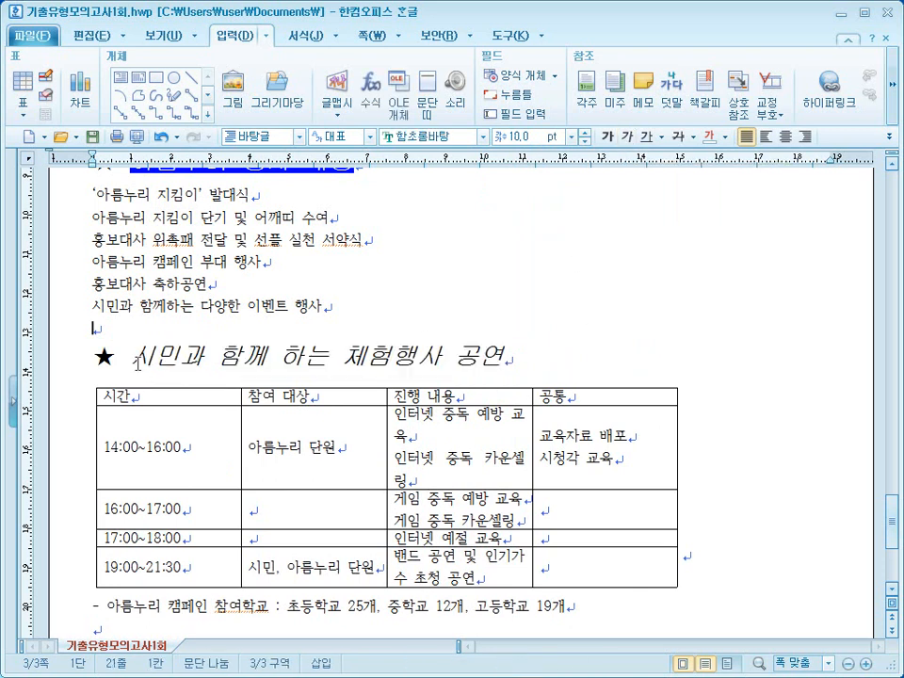
left_click(180, 361)
left_click_drag(180, 361, 269, 368)
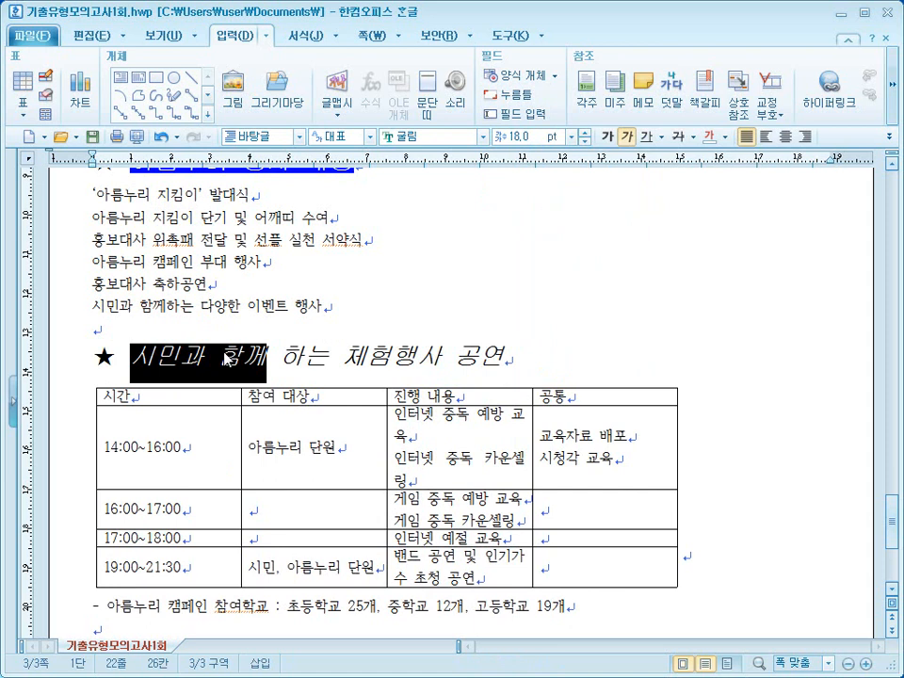
right_click(227, 359)
left_click(355, 452)
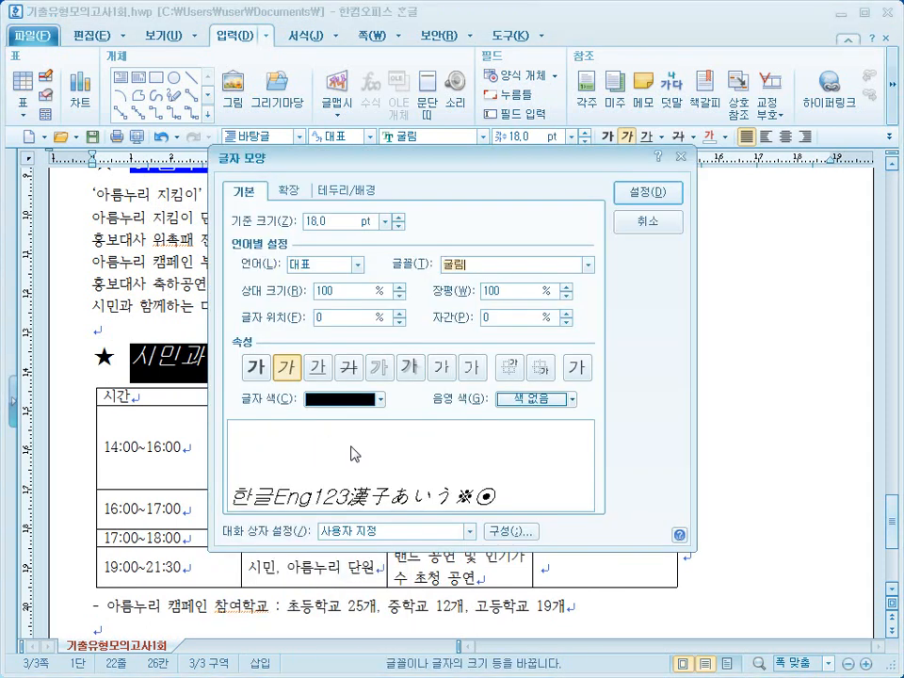
left_click(287, 191)
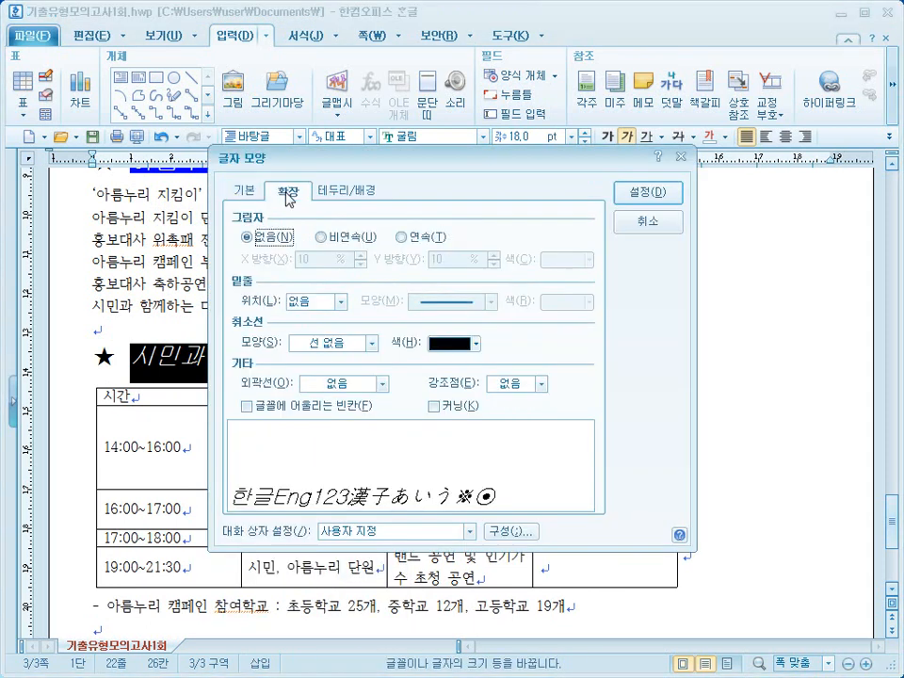
left_click(539, 386)
left_click(527, 449)
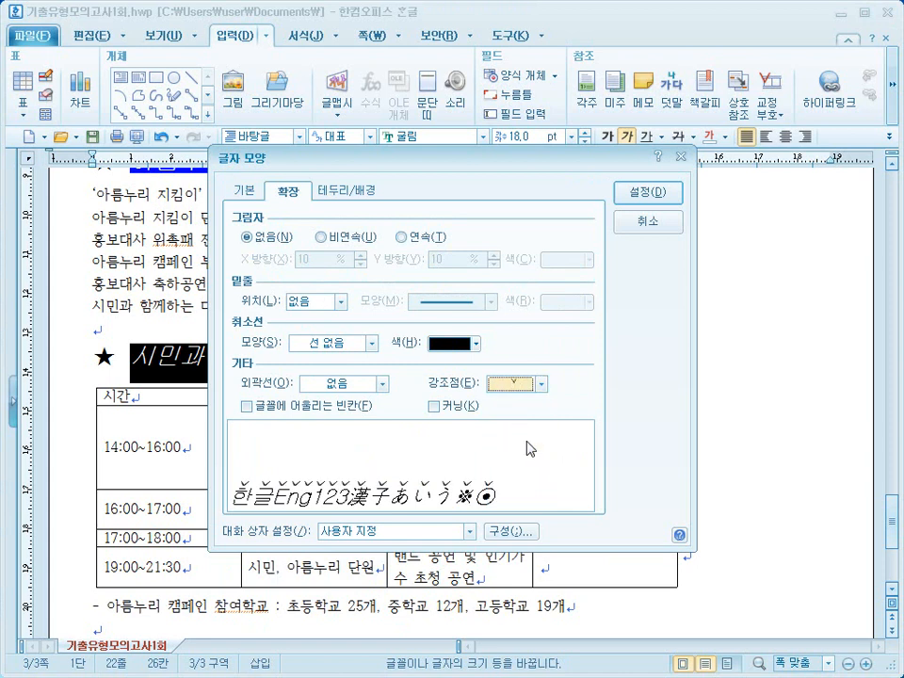
left_click(638, 196)
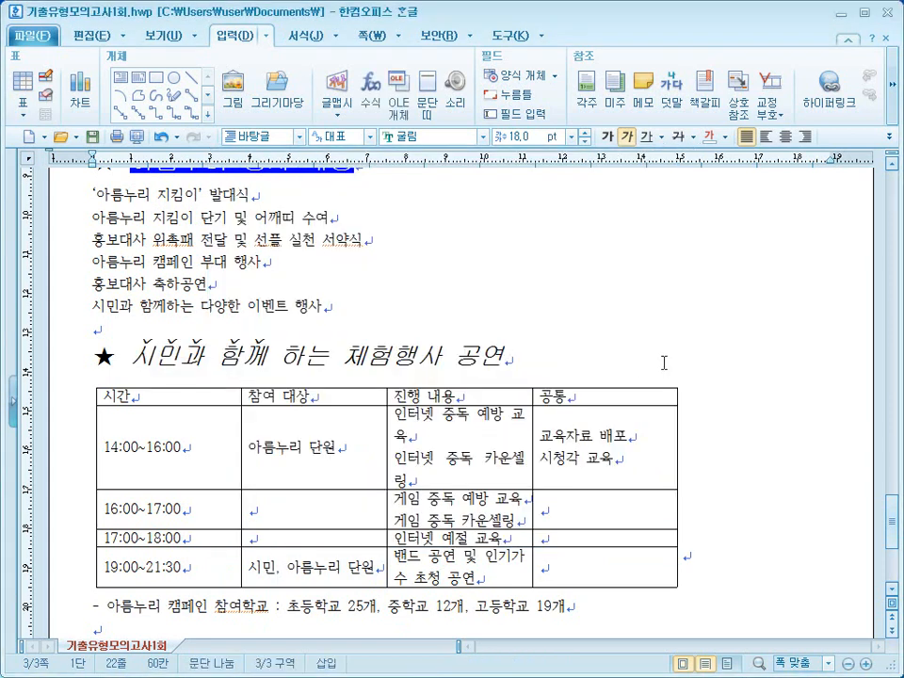
Number the six lines below 아름누리 행사 내용 as a new list in the 1) 가) a) (1) paragraph number format.
scroll(584, 366, "up", 1)
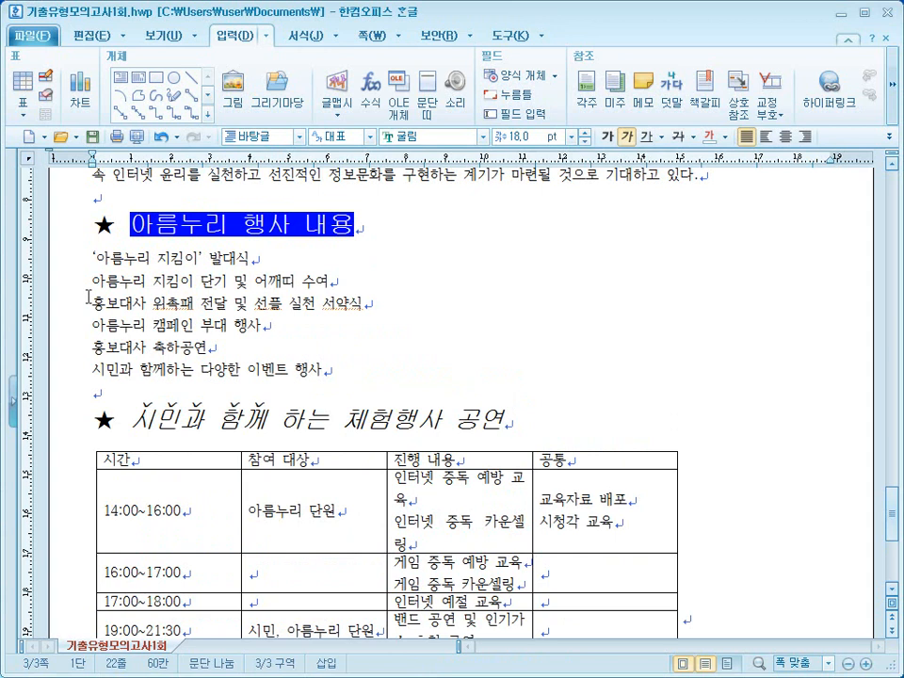
left_click(71, 266)
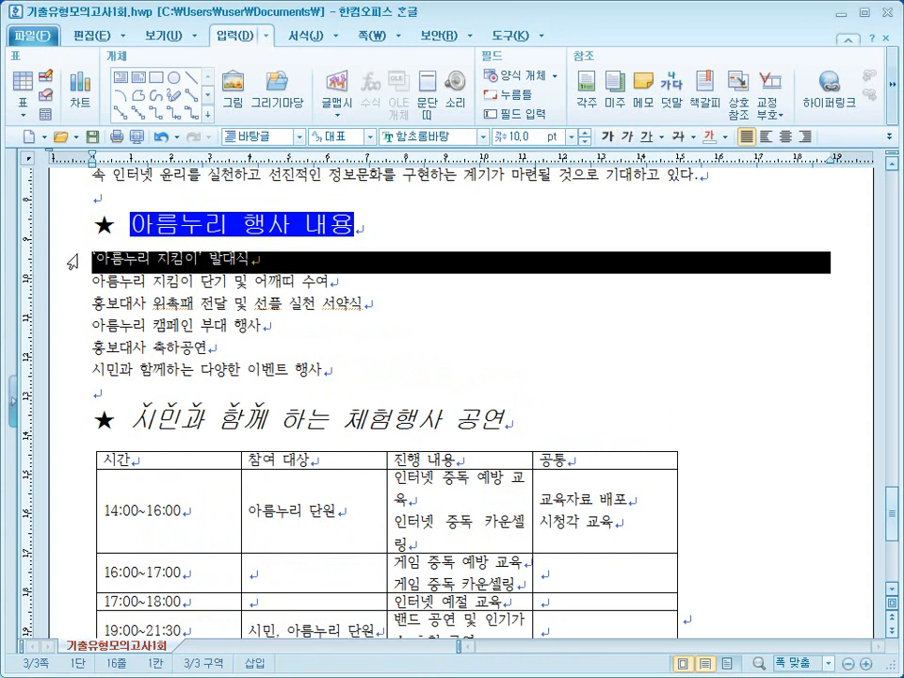
left_click_drag(70, 267, 67, 384)
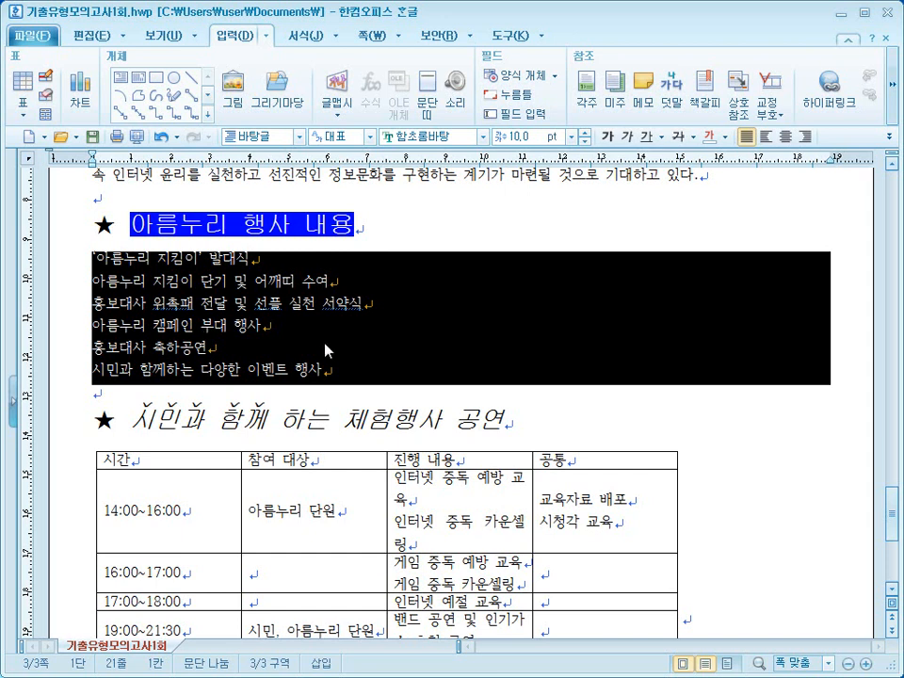
left_click(337, 37)
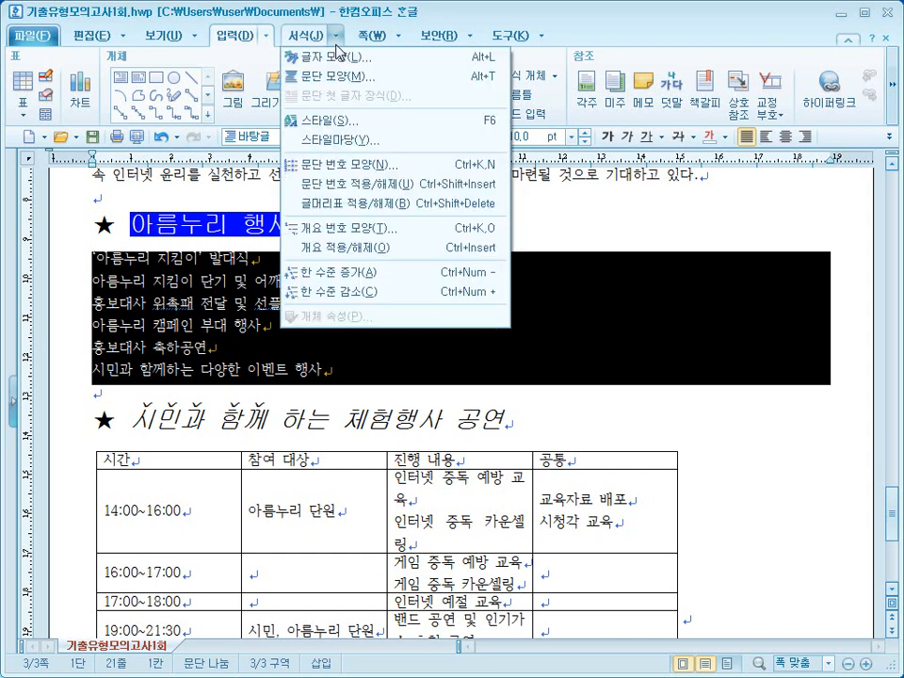
left_click(341, 168)
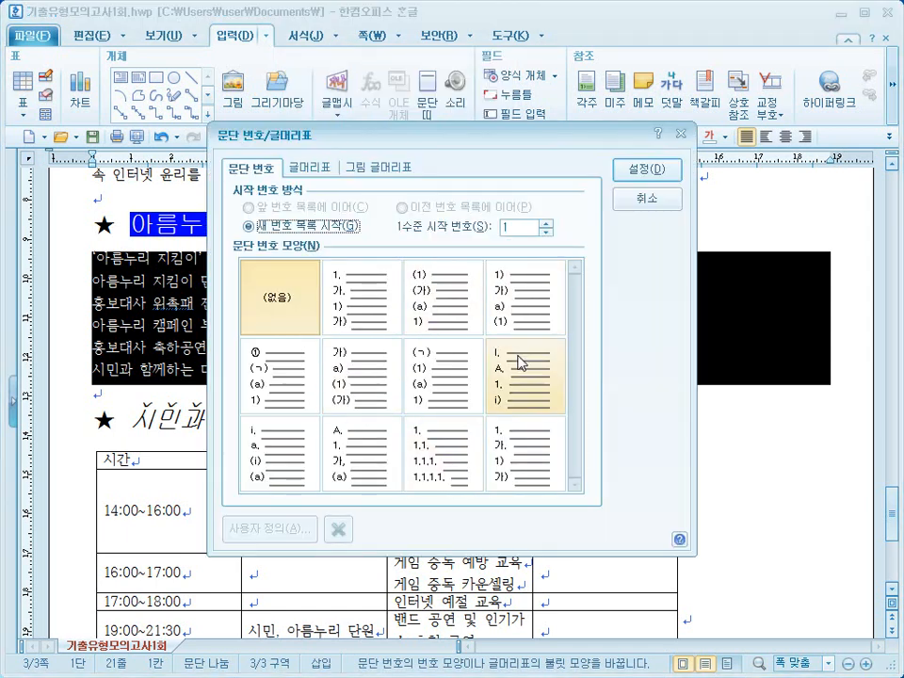
left_click(519, 315)
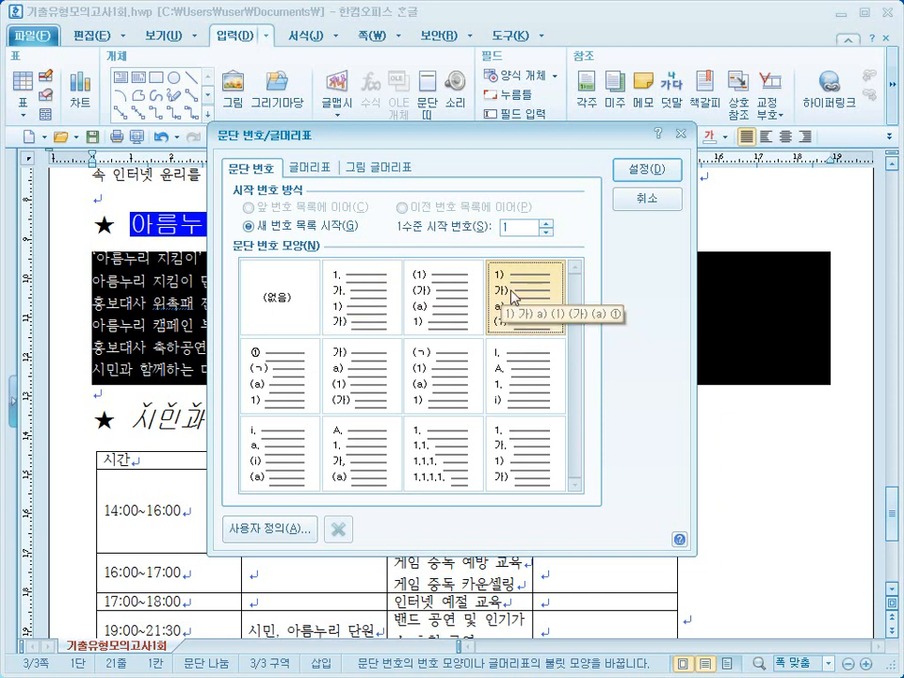
left_click(642, 169)
left_click(515, 348)
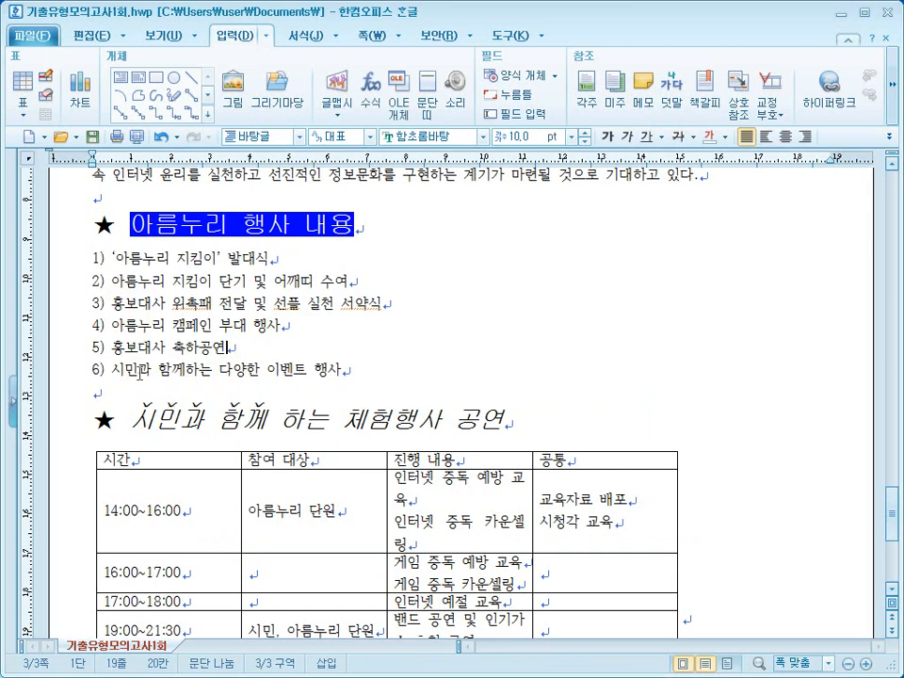
Demote the list items 아름누리 지킴이 단기 및 어깨띠 수여 and 홍보대사 위촉패 전달 및 선플 실천 서약식 by one numbering level.
left_click_drag(110, 281, 423, 314)
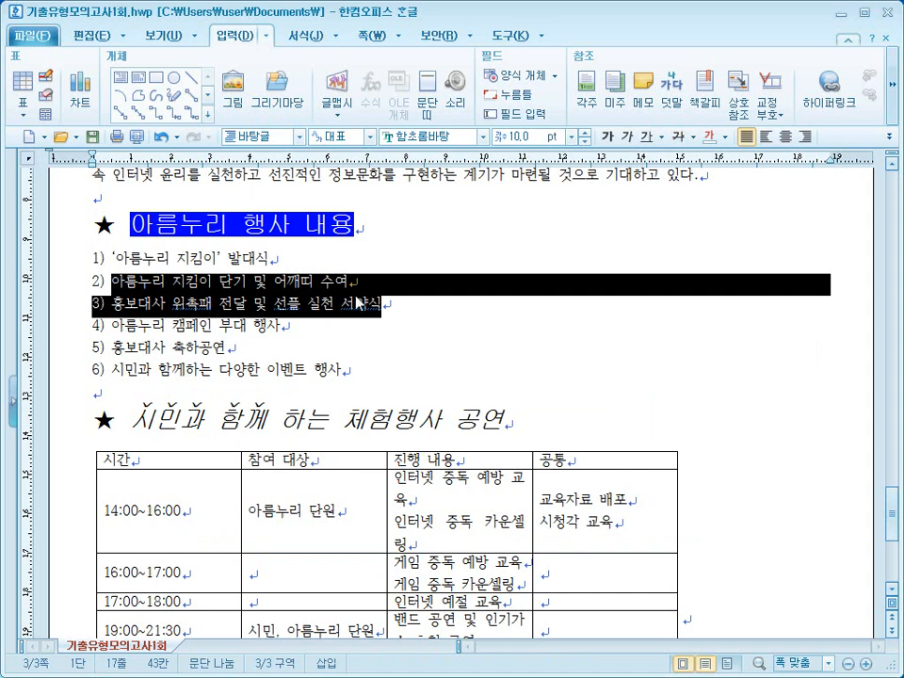
left_click(893, 100)
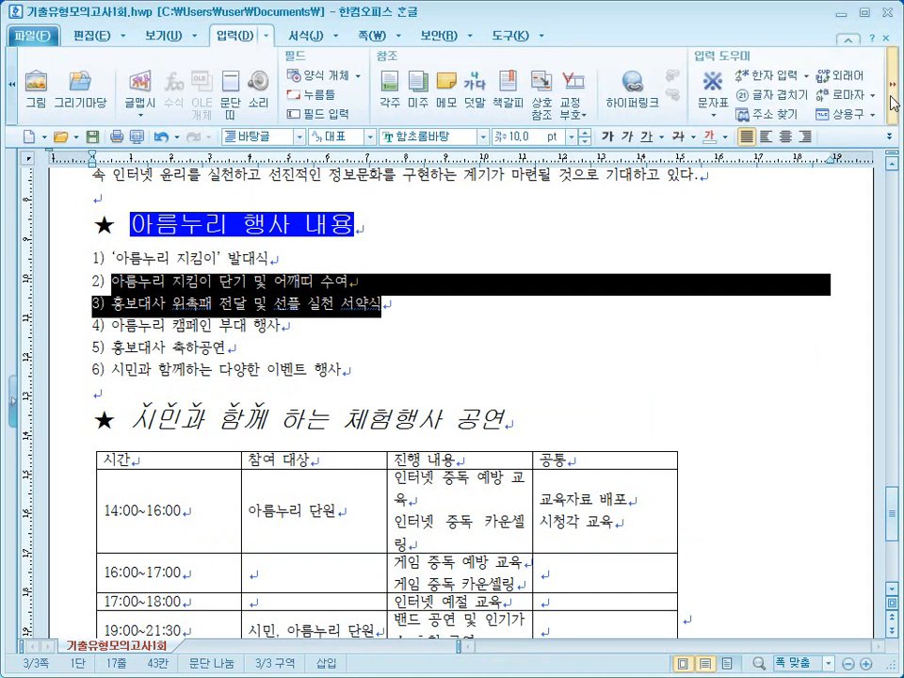
left_click(893, 99)
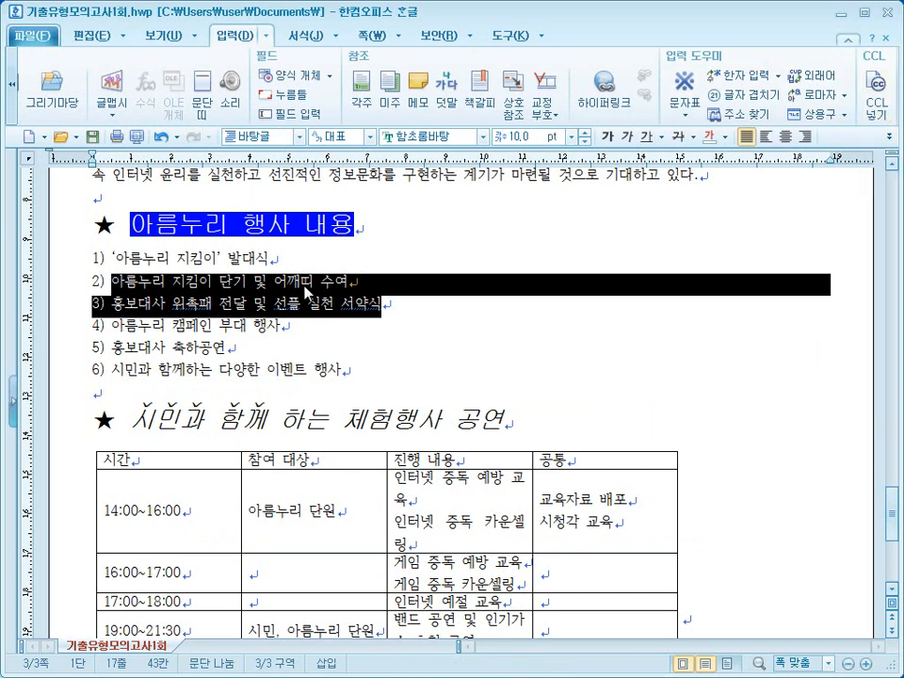
left_click(323, 42)
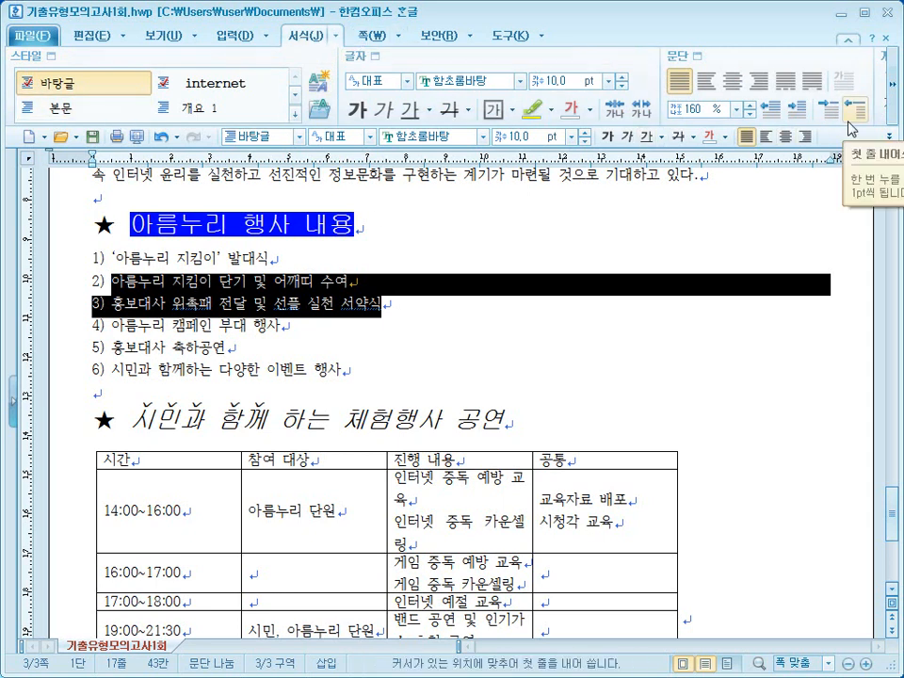
left_click(893, 86)
left_click(893, 86)
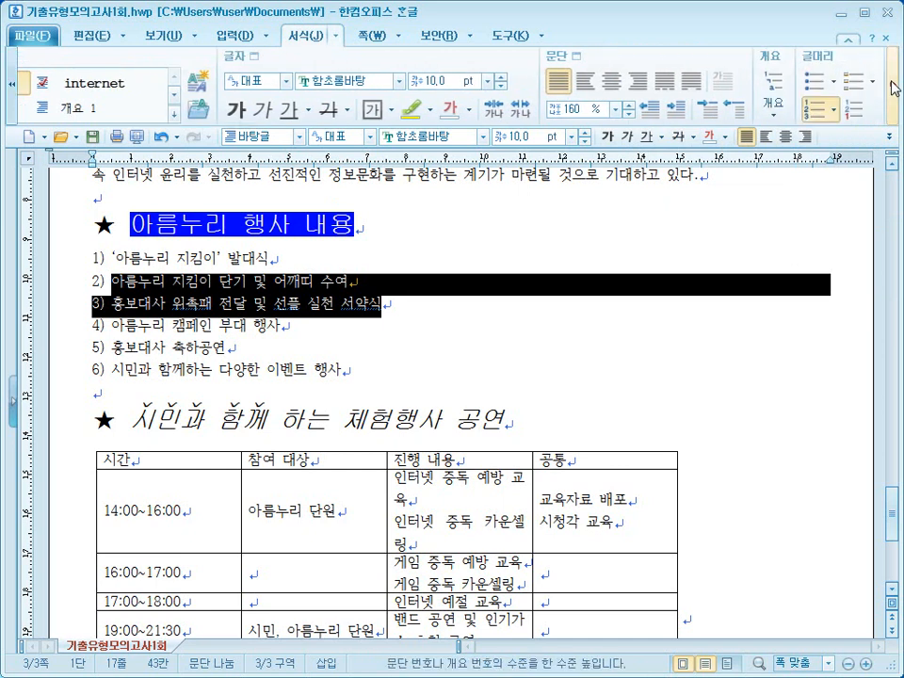
left_click(893, 86)
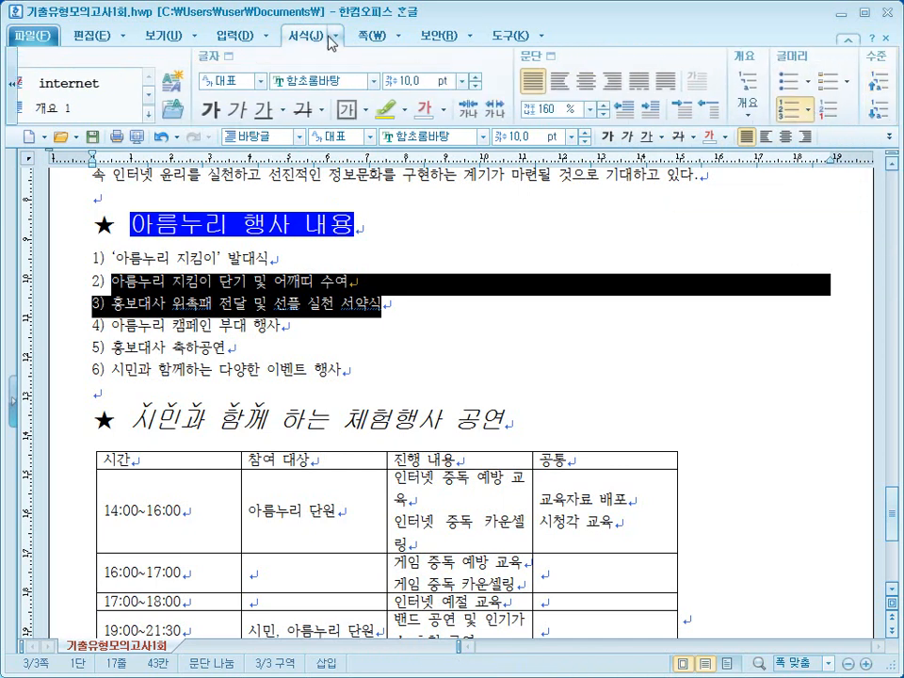
left_click(883, 114)
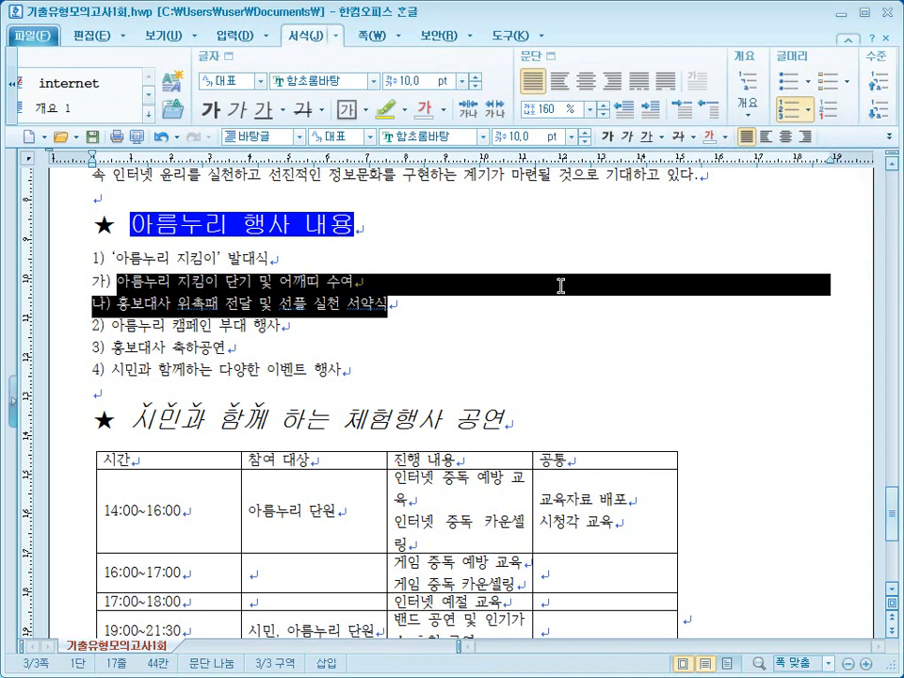
left_click(523, 355)
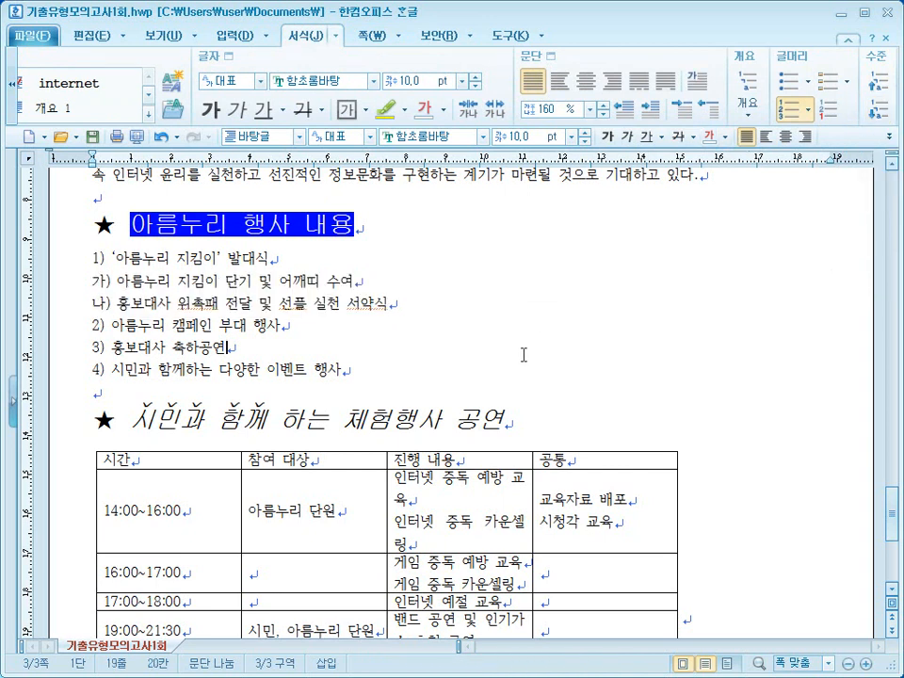
Demote the list items 홍보대사 축하공연 and 시민과 함께하는 다양한 이벤트 행사 by one numbering level.
left_click(115, 347)
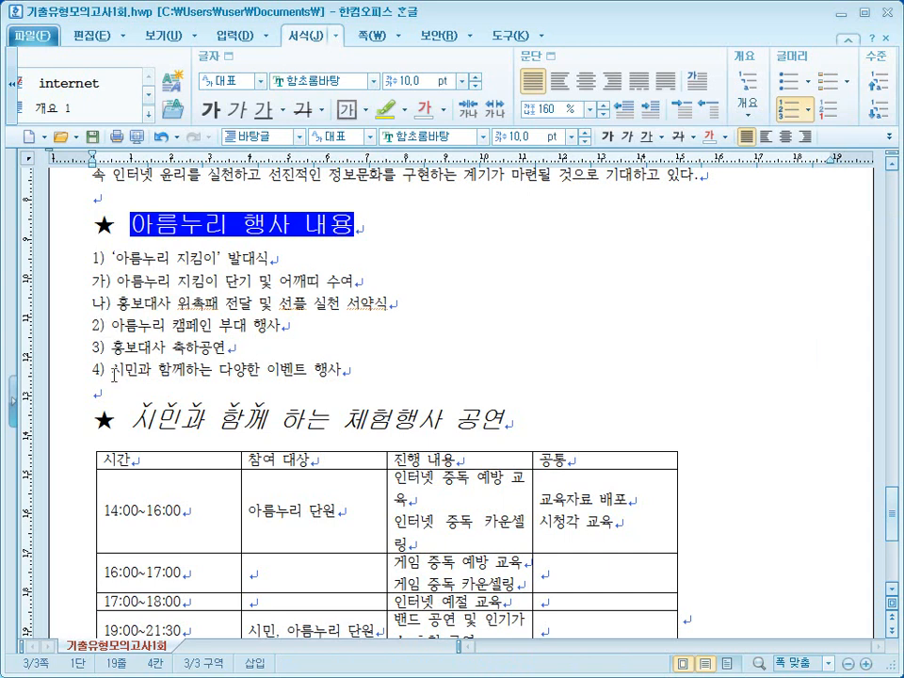
left_click_drag(115, 348, 363, 370)
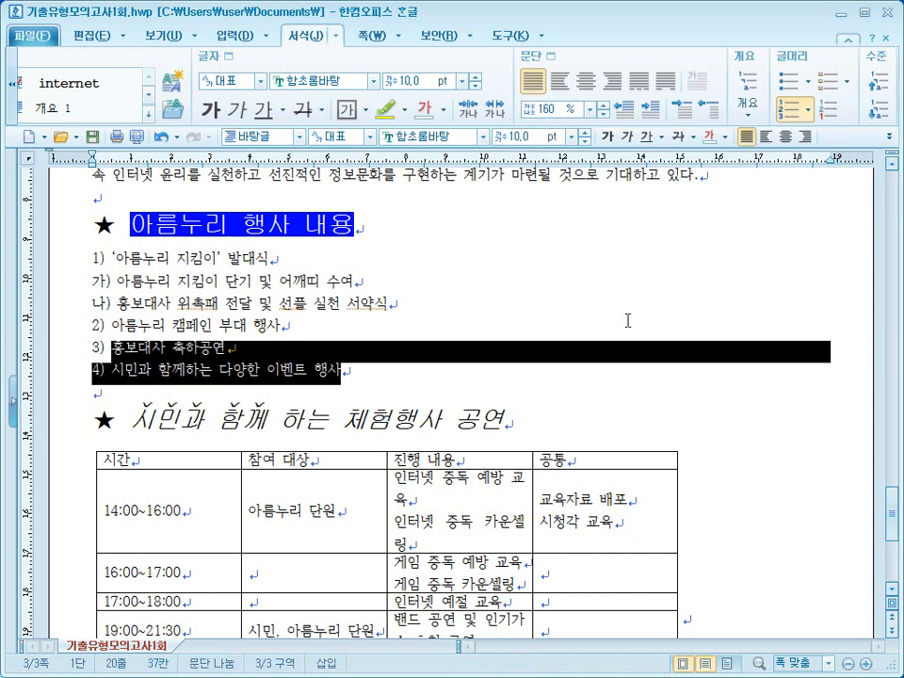
left_click(884, 116)
left_click(439, 386)
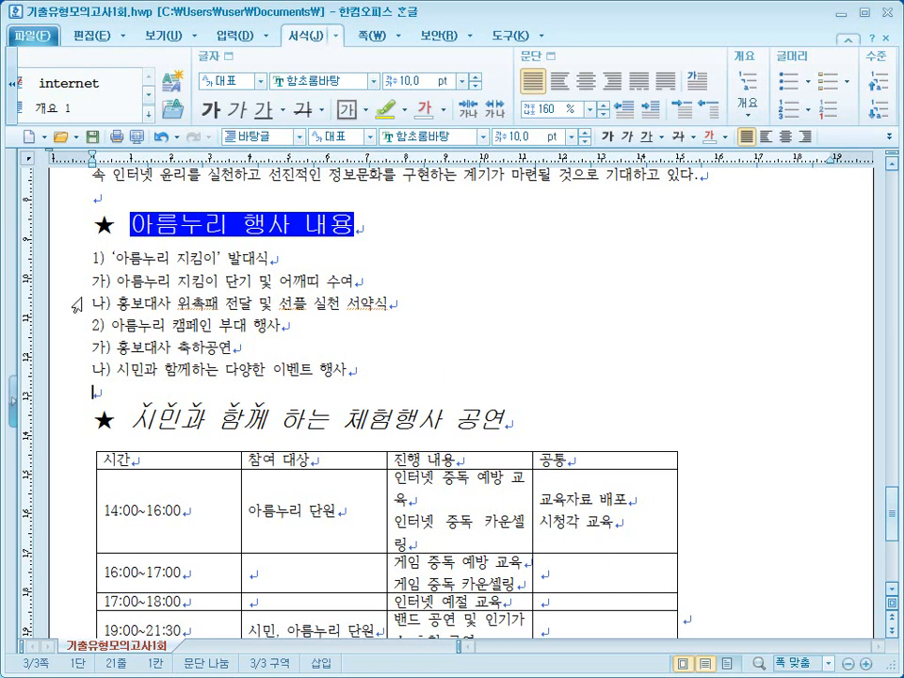
Set 180% line spacing and a 20 pt left margin for all six numbered lines below 아름누리 행사 내용.
left_click_drag(112, 258, 390, 371)
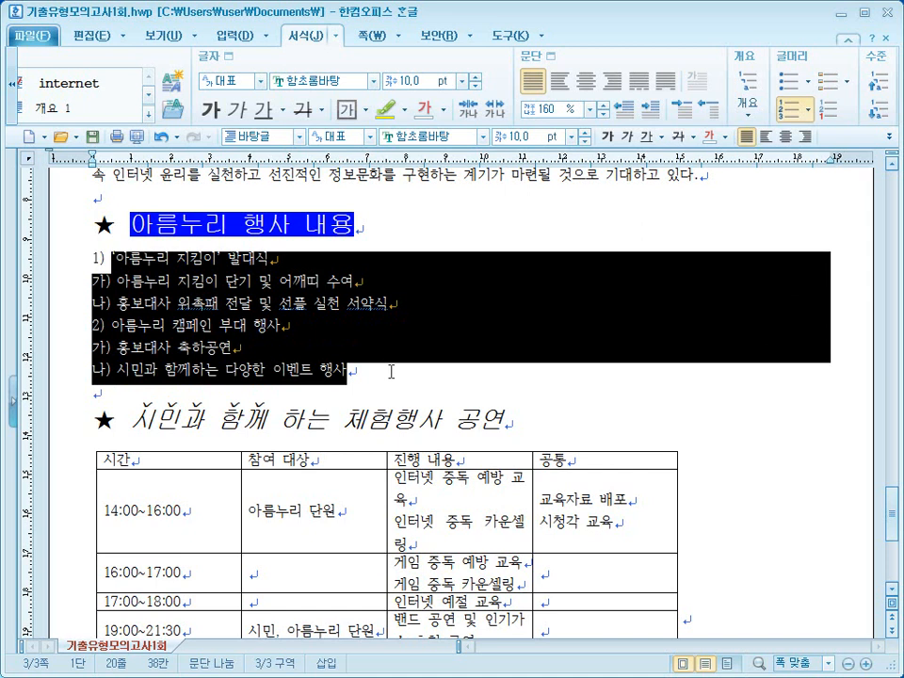
right_click(396, 296)
left_click(489, 405)
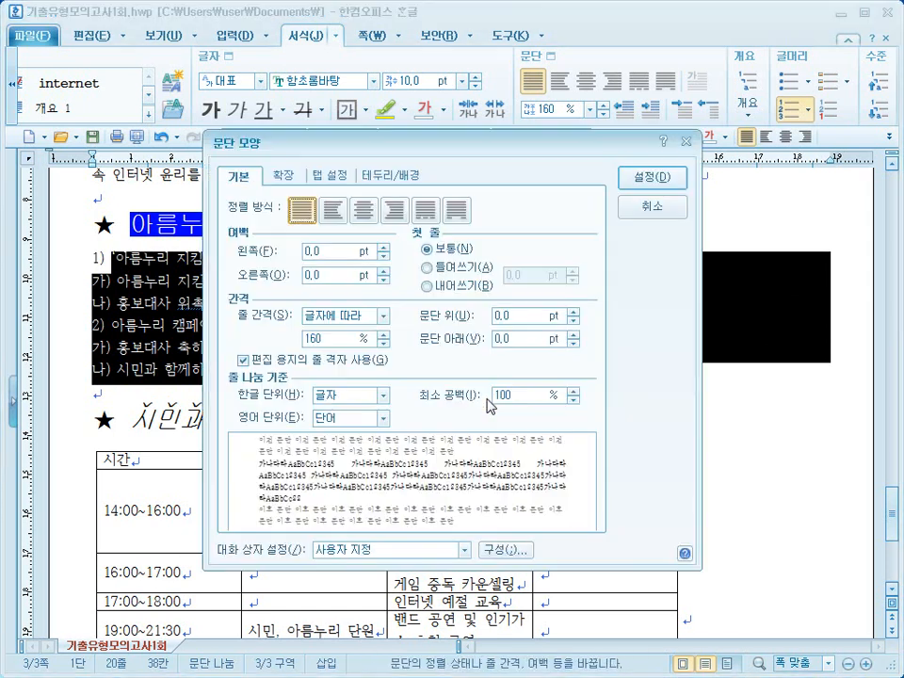
left_click(348, 341)
key("Delete")
type("180")
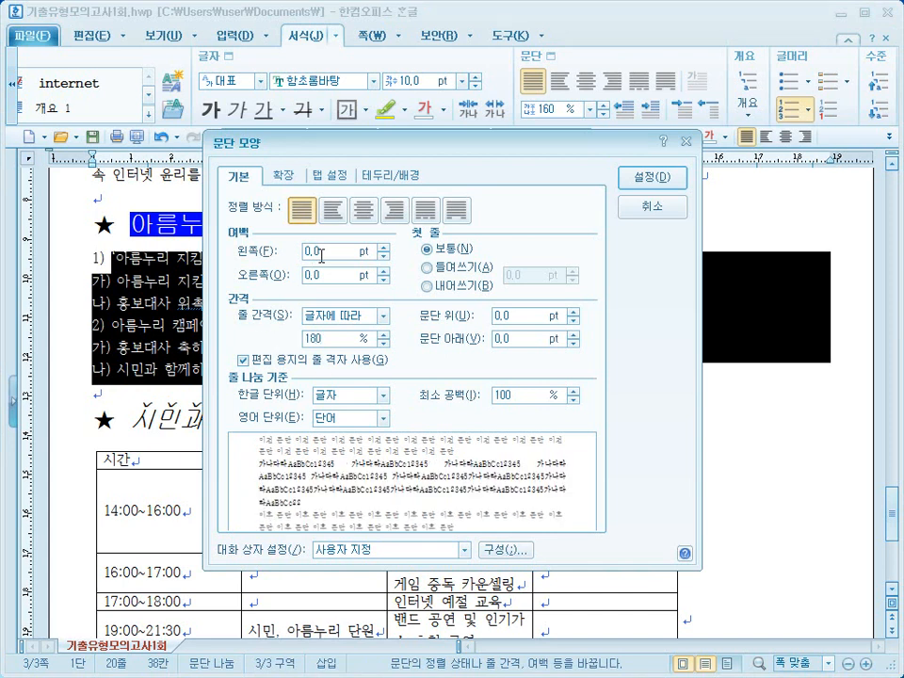
left_click(294, 251)
type("20")
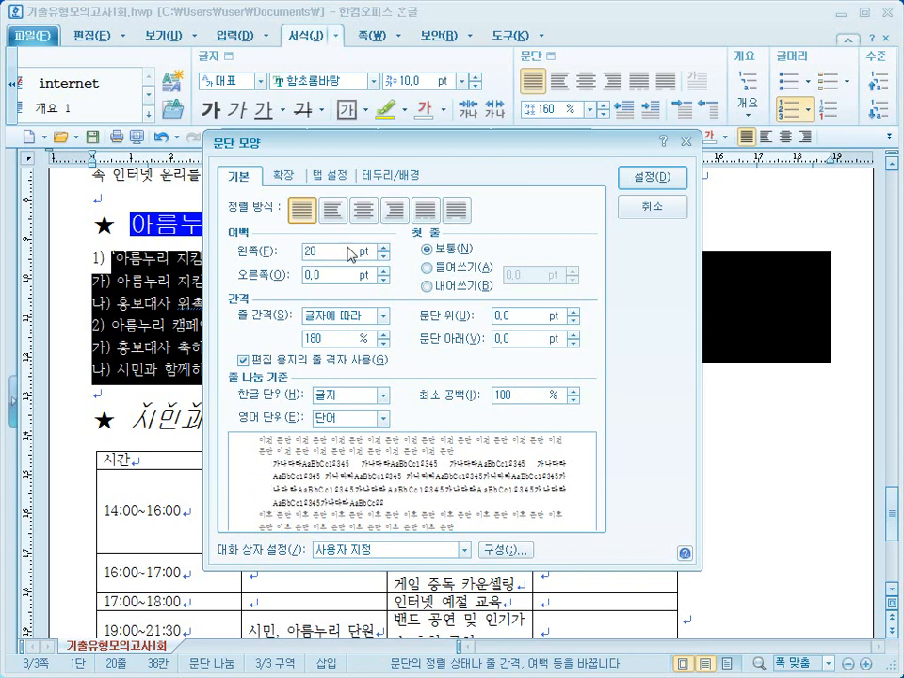
left_click(644, 183)
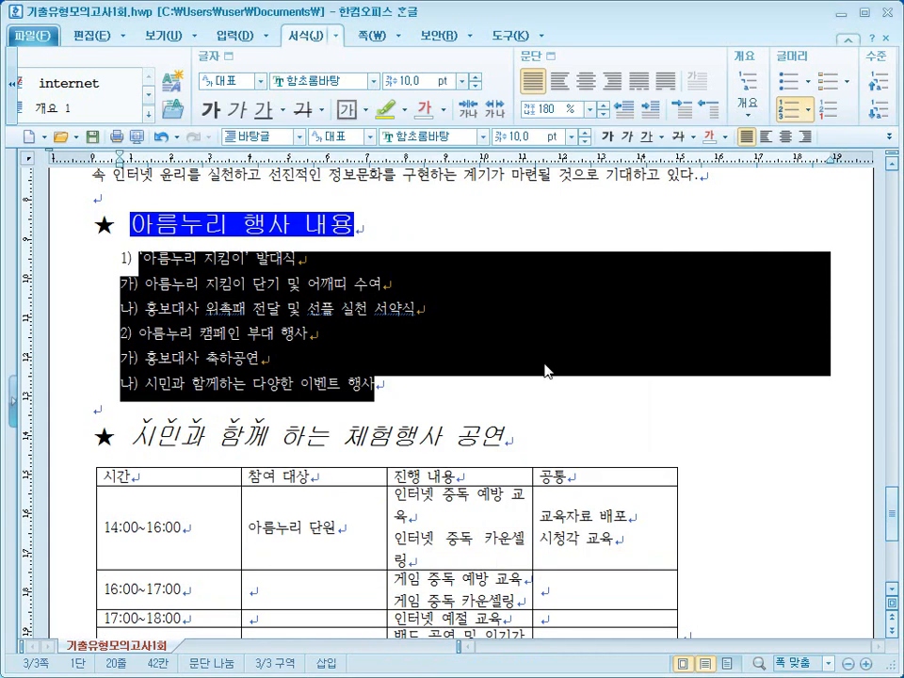
left_click(544, 370)
Set the left margin of the 가) and 나) items under ‘아름누리 지킴이’ 발대식 to 30 pt.
left_click_drag(146, 287, 450, 313)
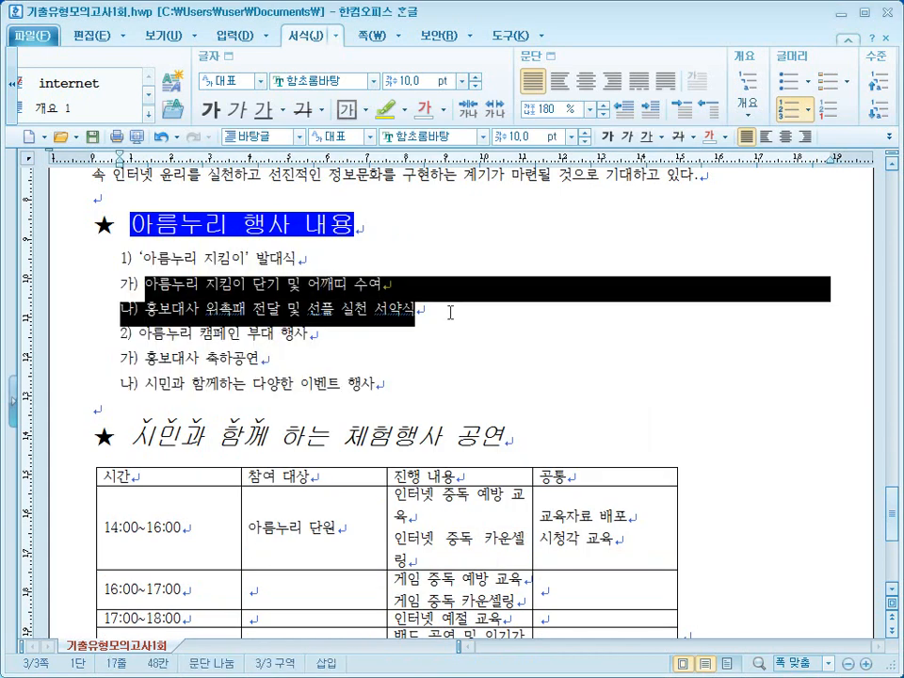
right_click(405, 294)
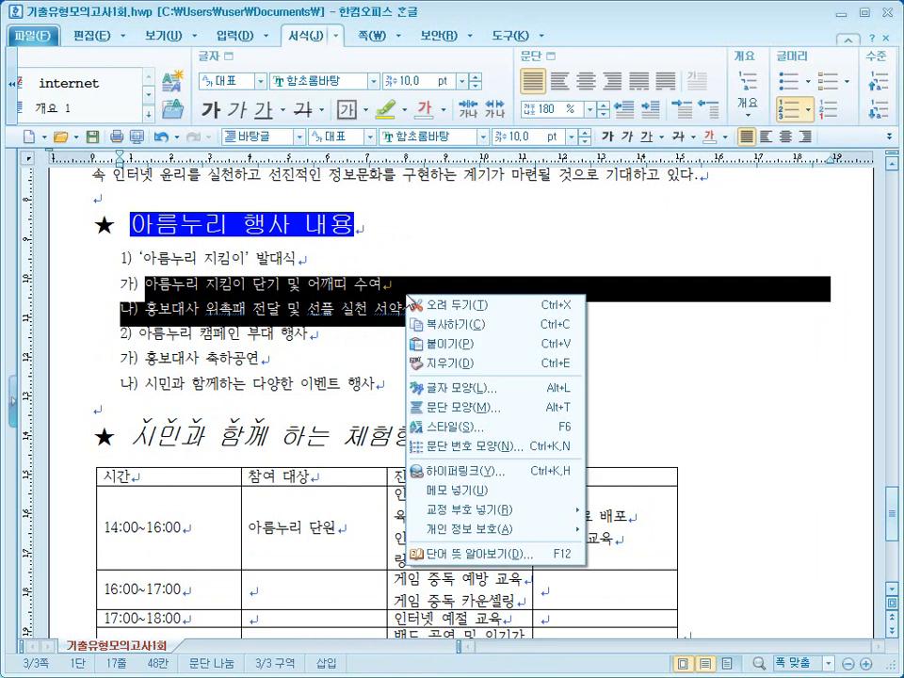
left_click(502, 413)
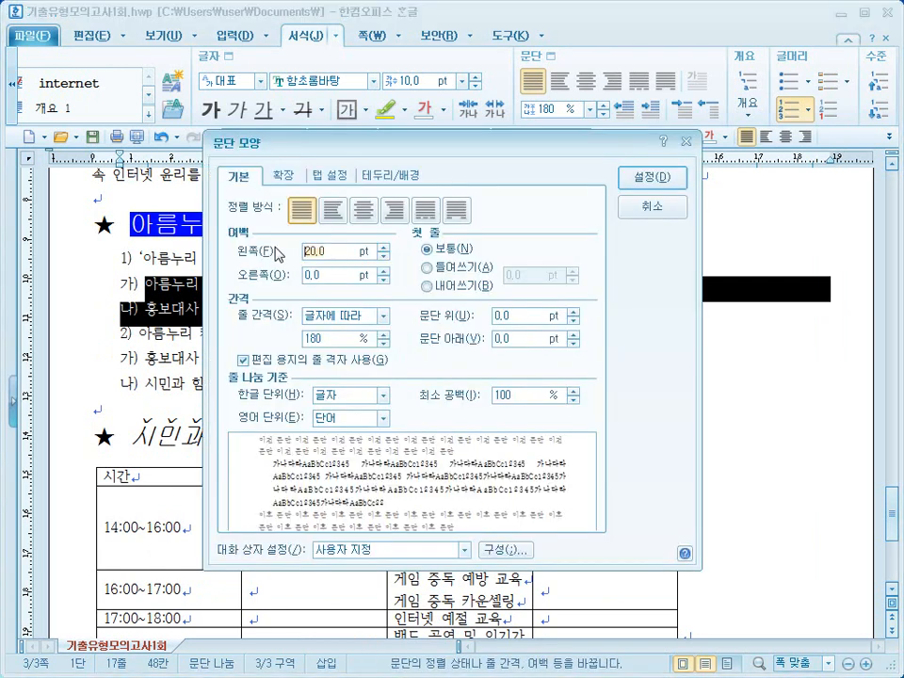
type("30")
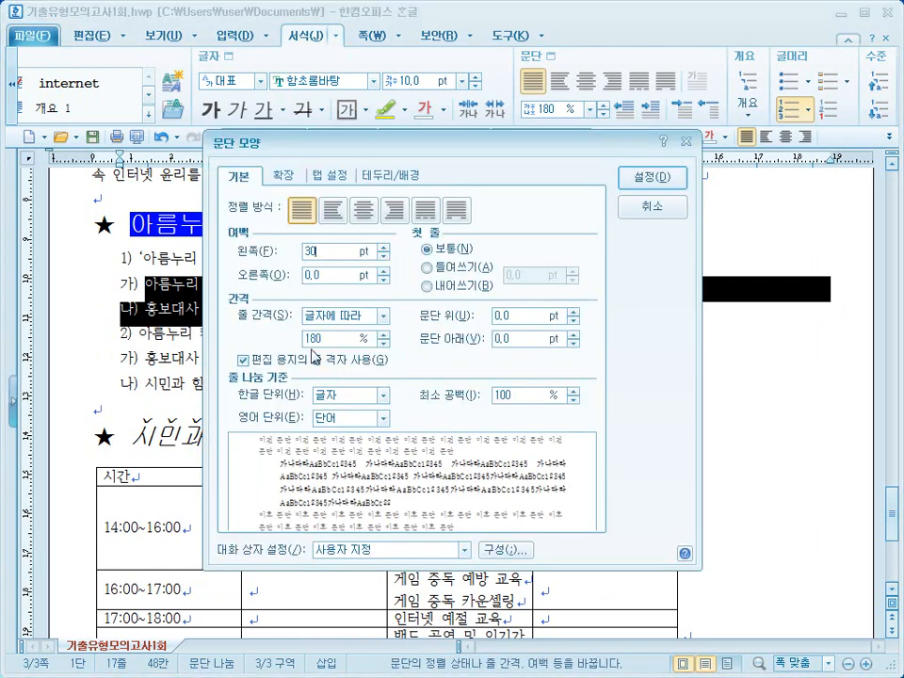
left_click(650, 177)
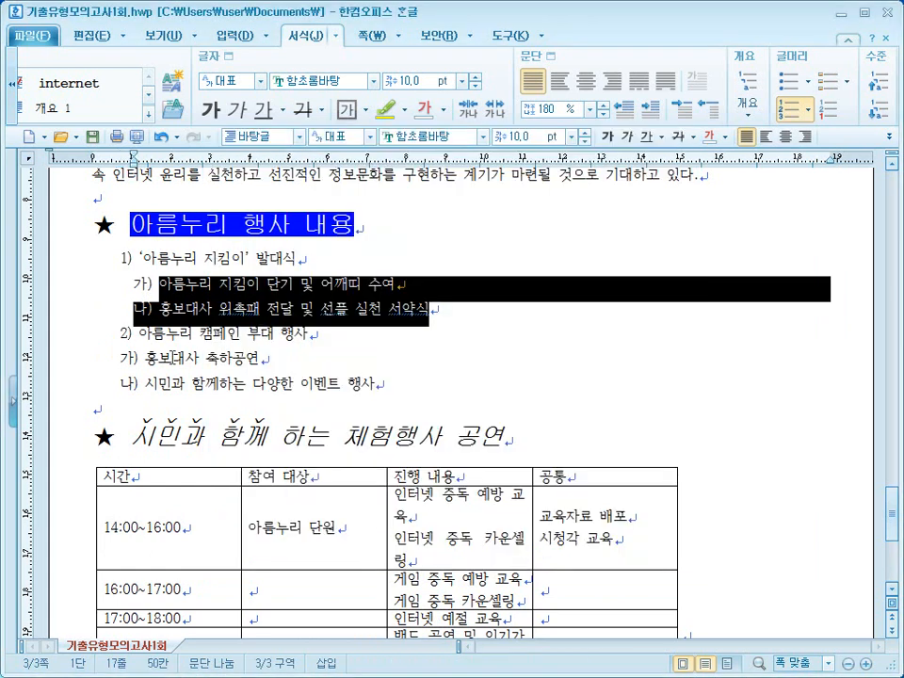
Set the left margin of the 가) and 나) items under 아름누리 캠페인 부대 행사 to 30 pt.
left_click_drag(143, 358, 342, 374)
right_click(429, 374)
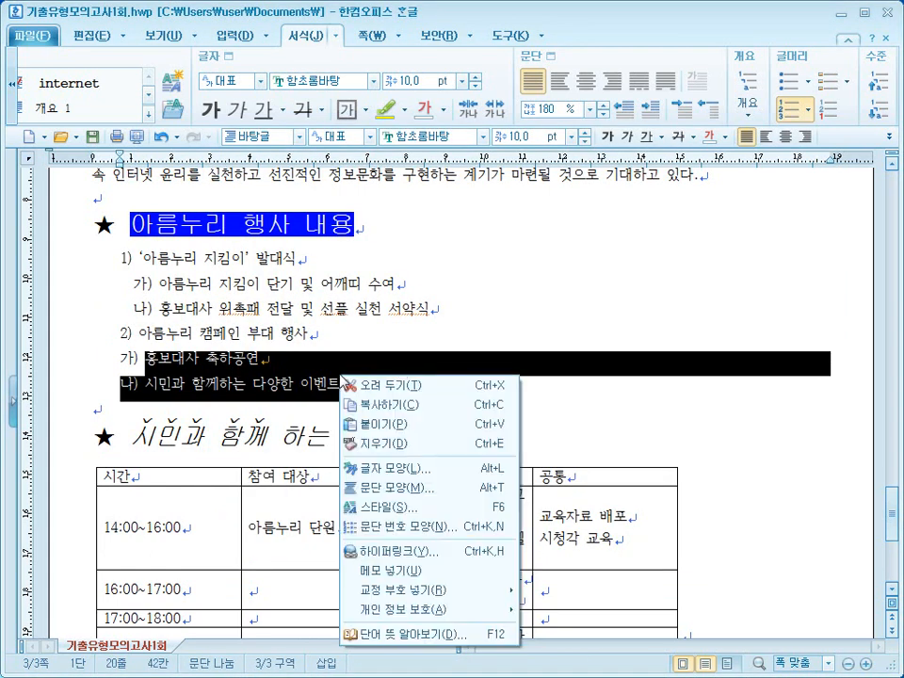
left_click(430, 488)
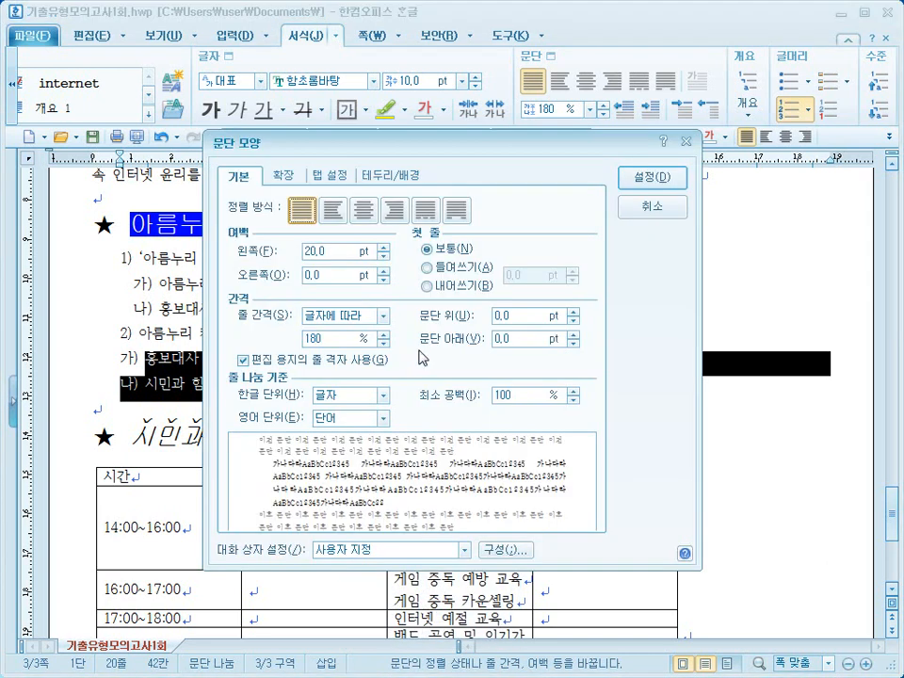
type("30")
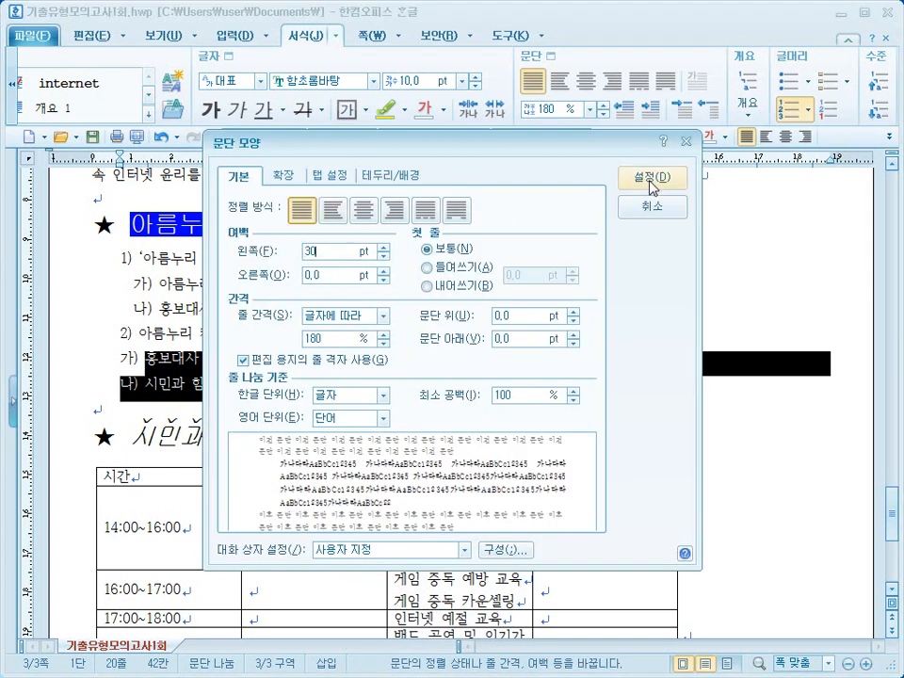
left_click(647, 179)
left_click(571, 423)
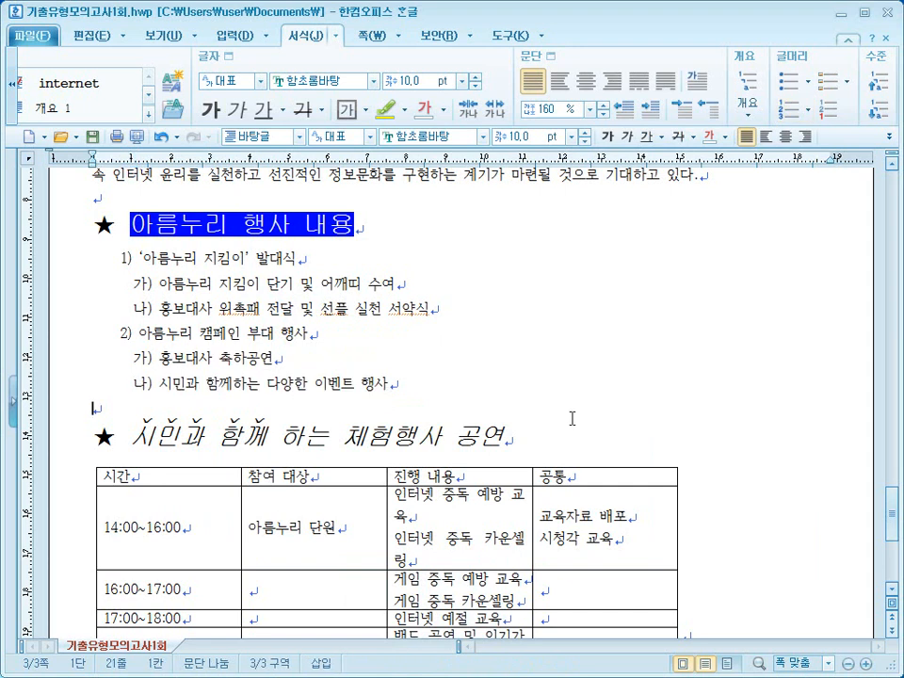
Insert an empty line between the heading 시민과 함께 하는 체험행사 공연 and the schedule table.
scroll(572, 418, "down", 3)
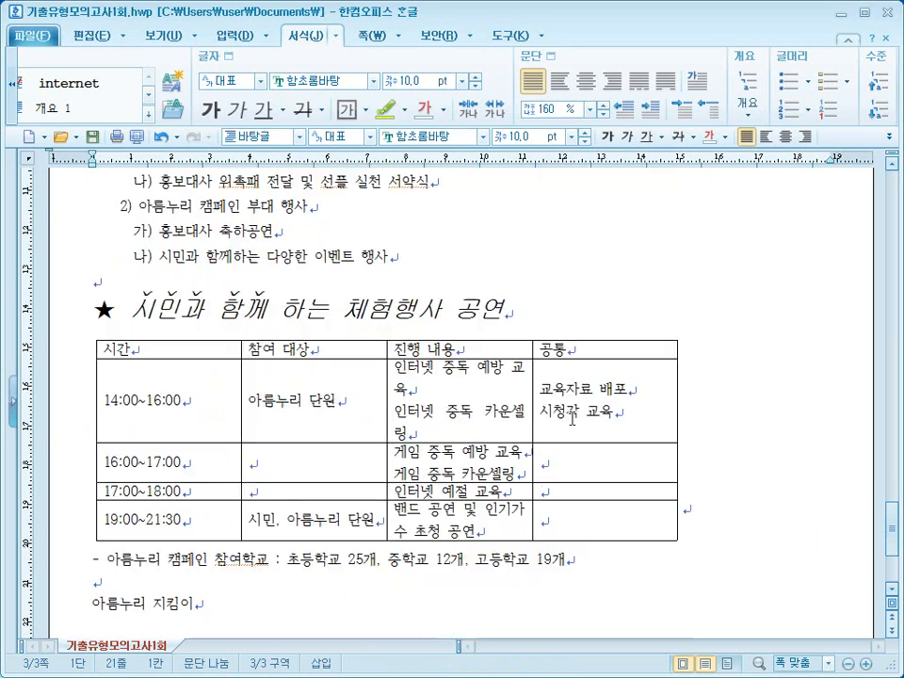
left_click(543, 321)
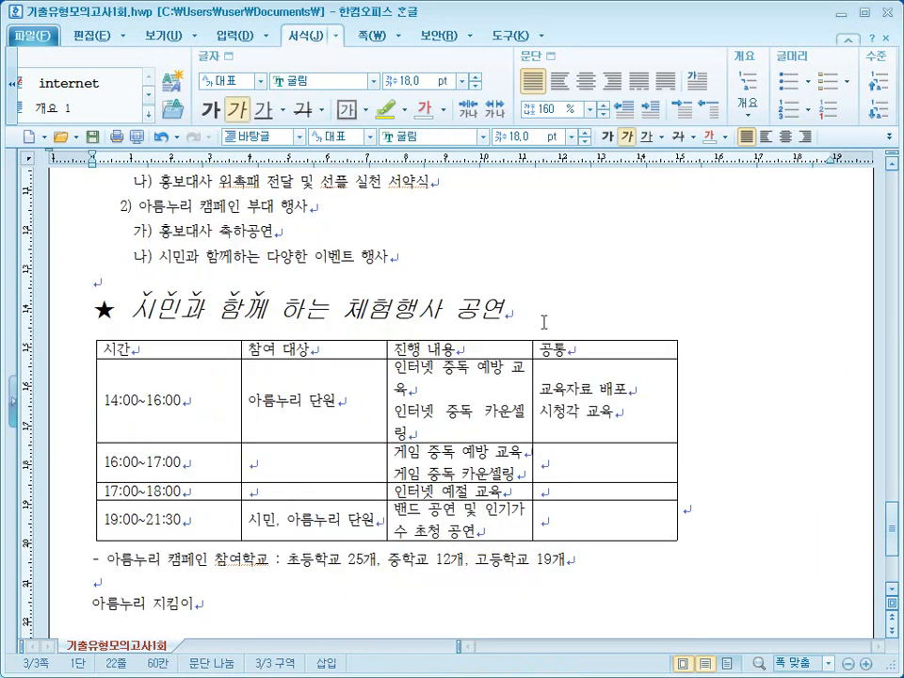
left_click(90, 454)
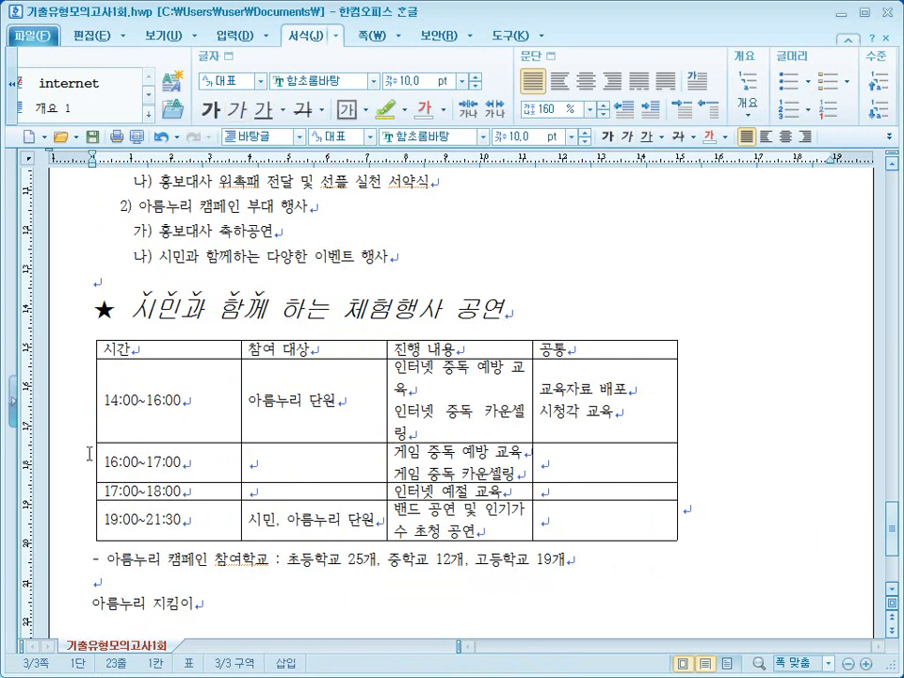
key("Return")
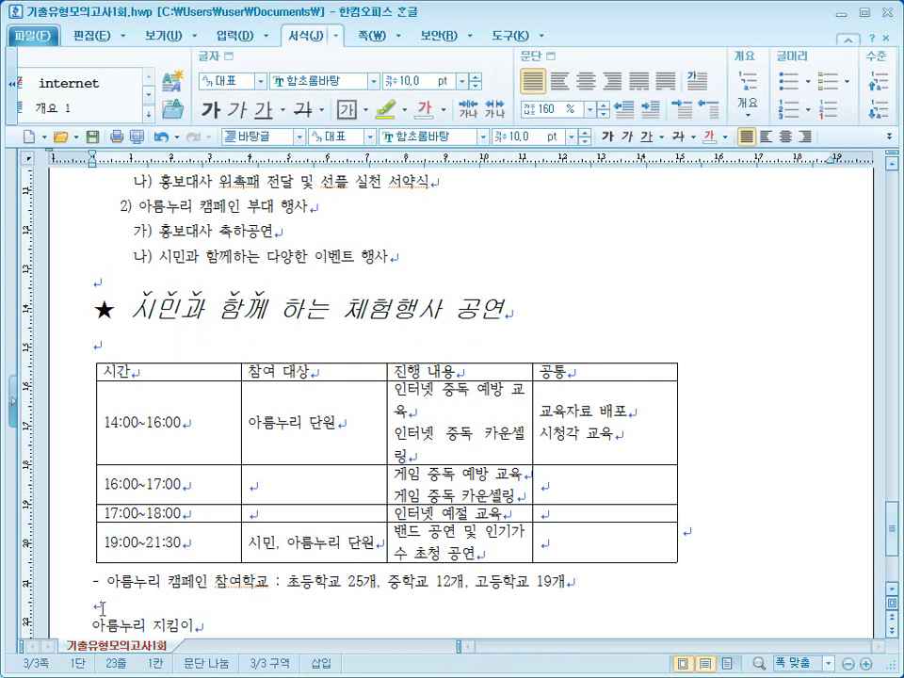
Insert a table of 5 rows and 4 columns, treated as a character, on the empty line above the schedule table.
left_click(95, 576)
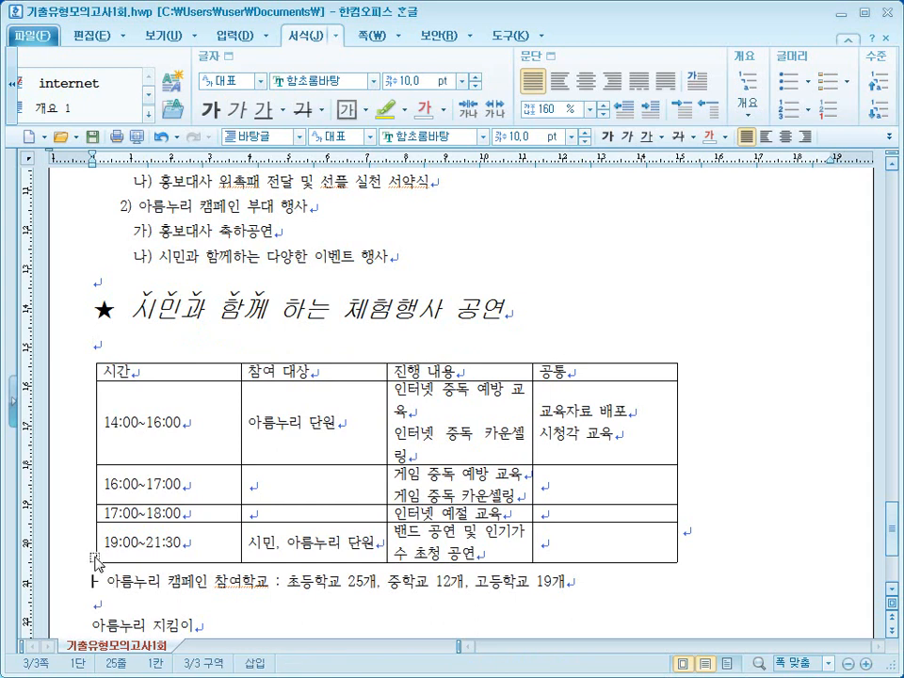
left_click(136, 348)
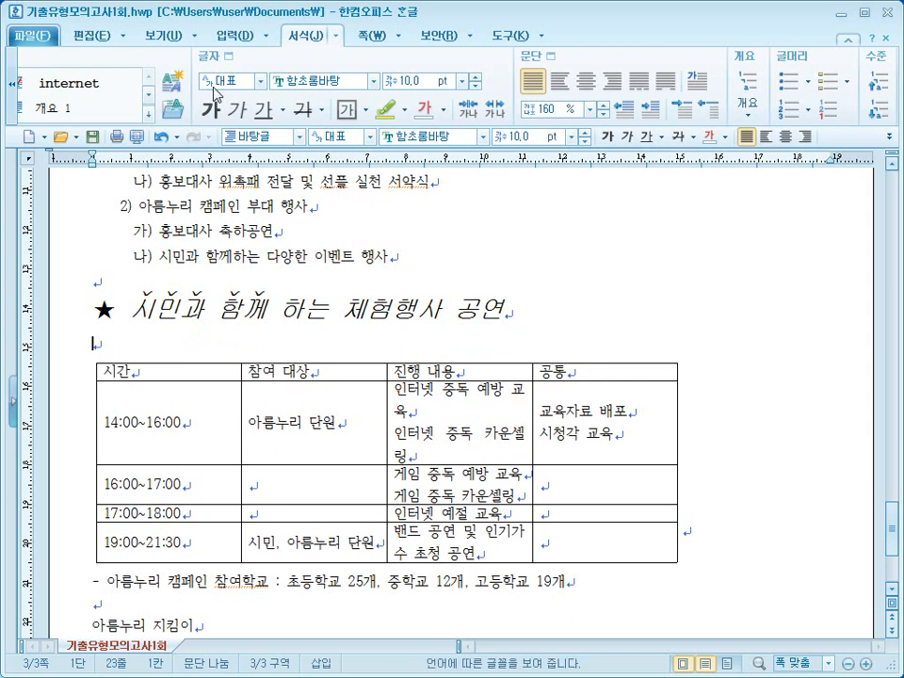
left_click(234, 35)
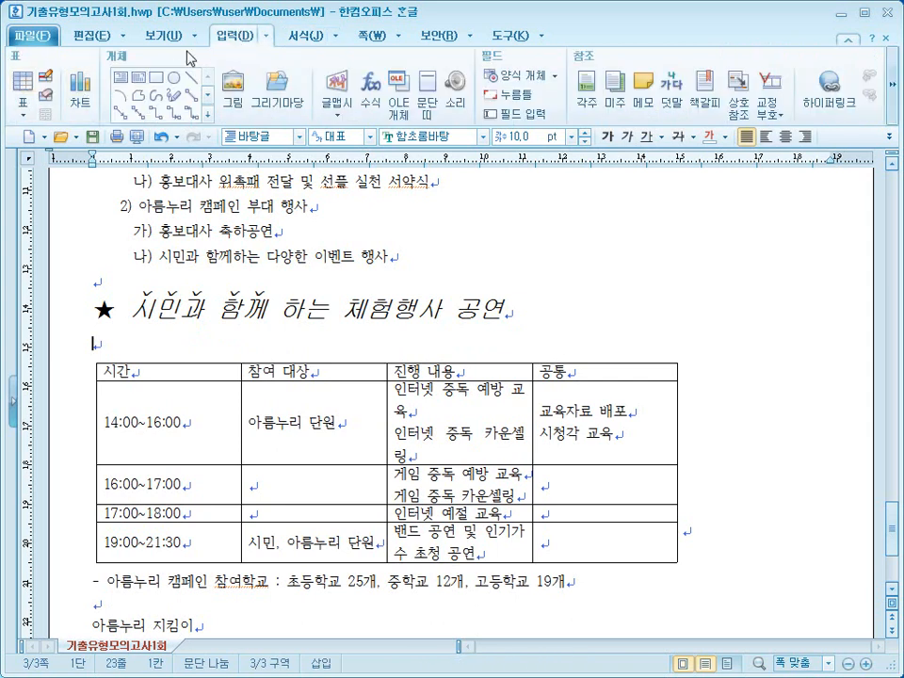
left_click(27, 87)
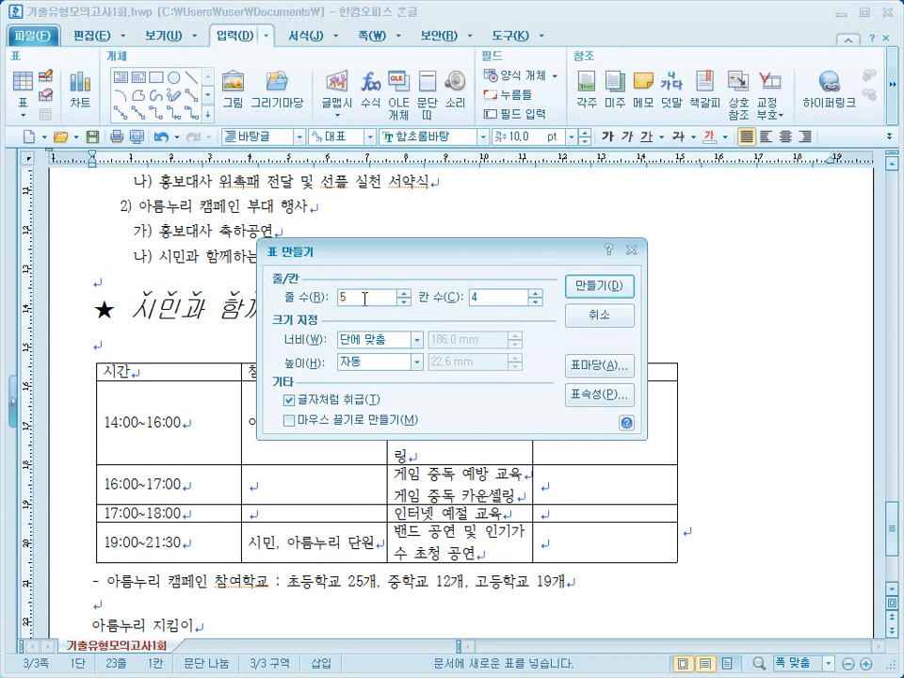
left_click(485, 297)
left_click(597, 287)
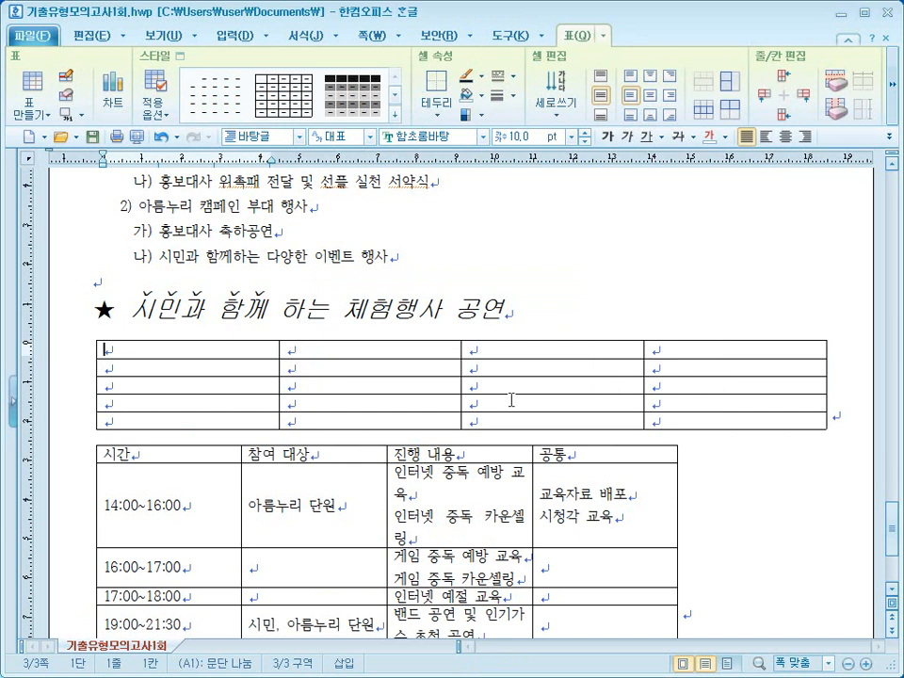
Narrow the first two columns of the empty table, giving the freed width to its third column.
scroll(512, 398, "down", 1)
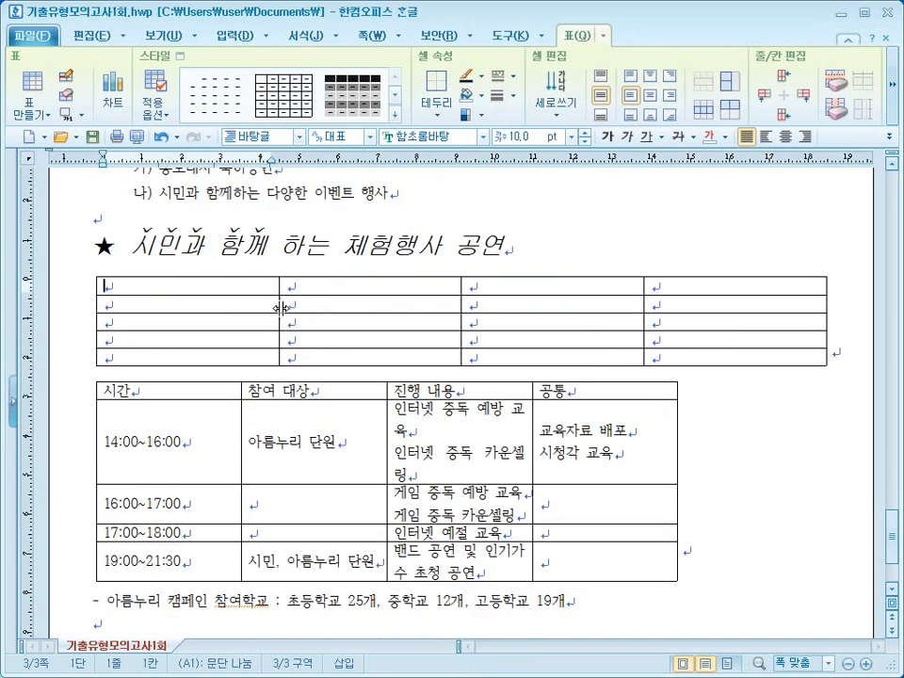
left_click_drag(279, 305, 234, 304)
left_click_drag(463, 308, 370, 313)
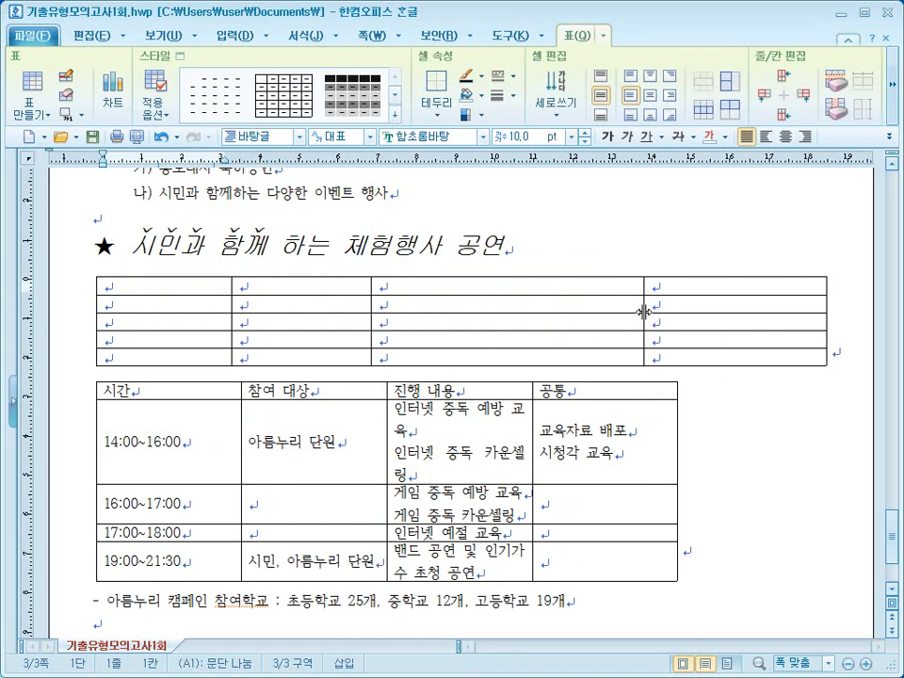
left_click_drag(645, 304, 645, 305)
left_click(734, 450)
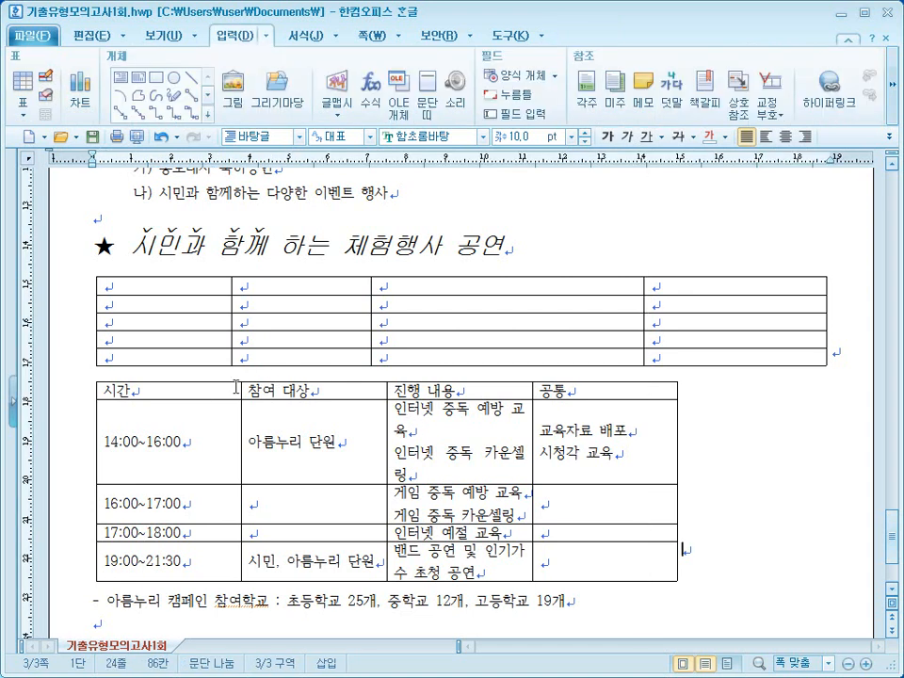
Copy all cells of the original schedule table into the empty table above it.
left_click_drag(192, 388, 603, 561)
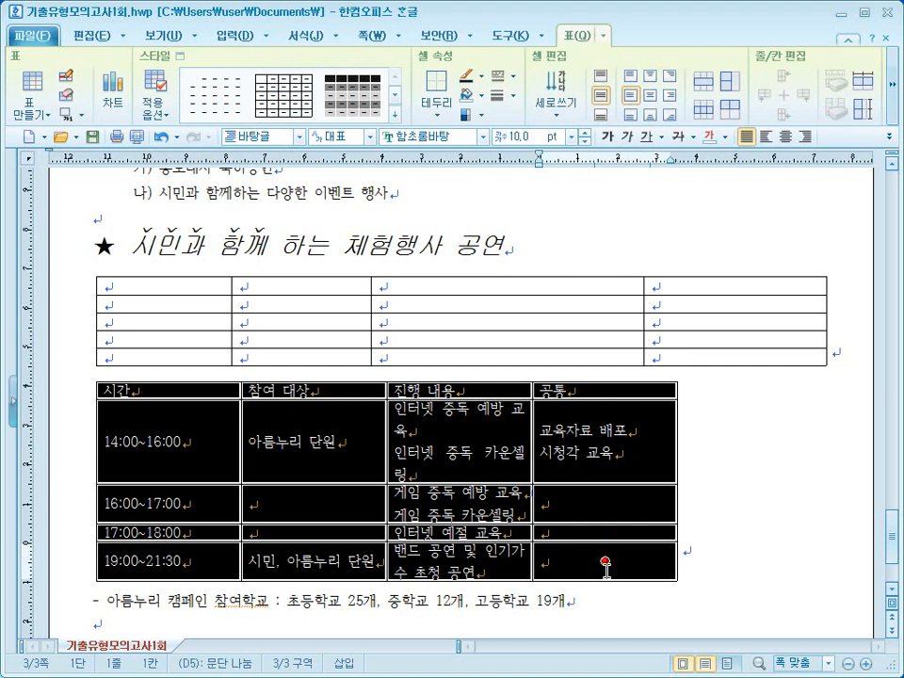
left_click(723, 479)
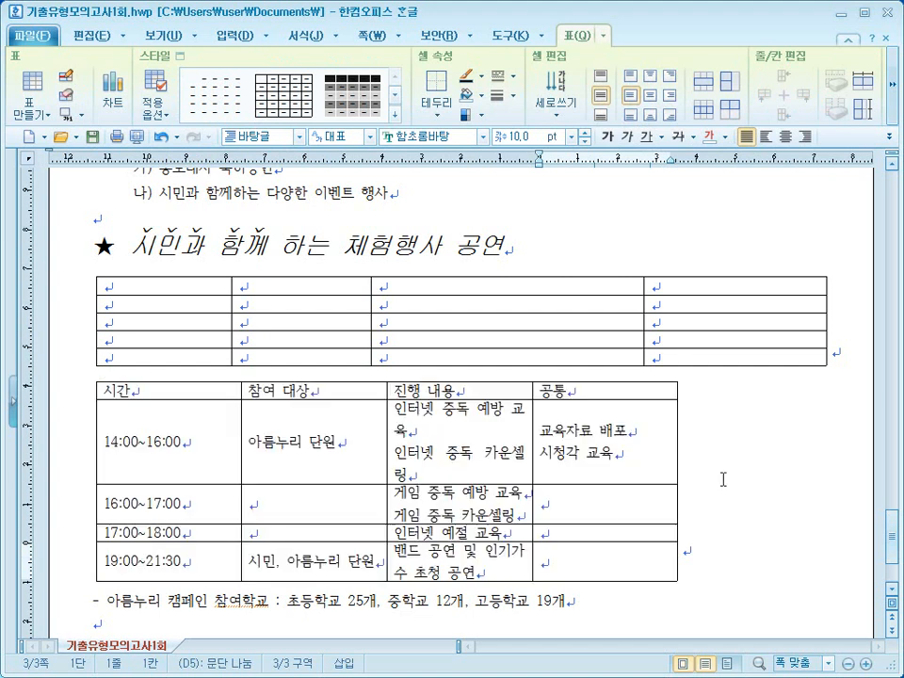
left_click(129, 283)
right_click(129, 341)
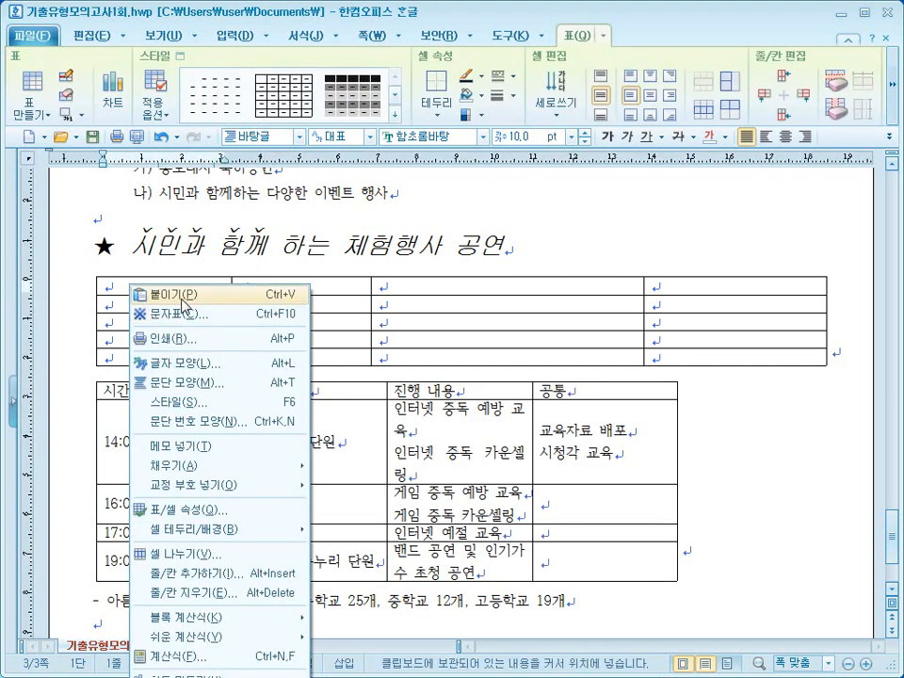
left_click(188, 350)
left_click(609, 275)
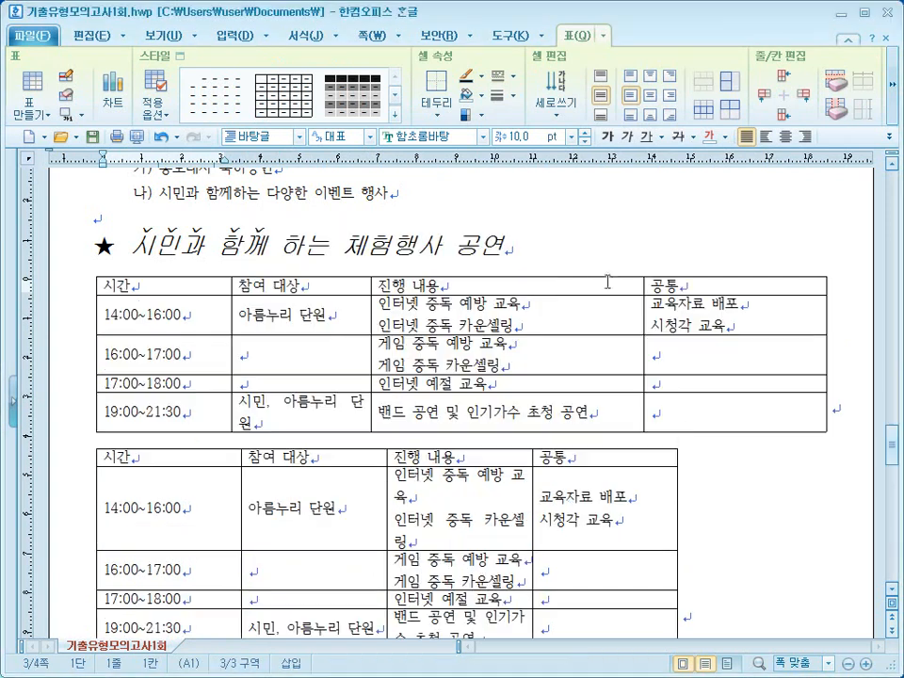
Delete the original narrower schedule table below the filled copy.
scroll(732, 562, "down", 3)
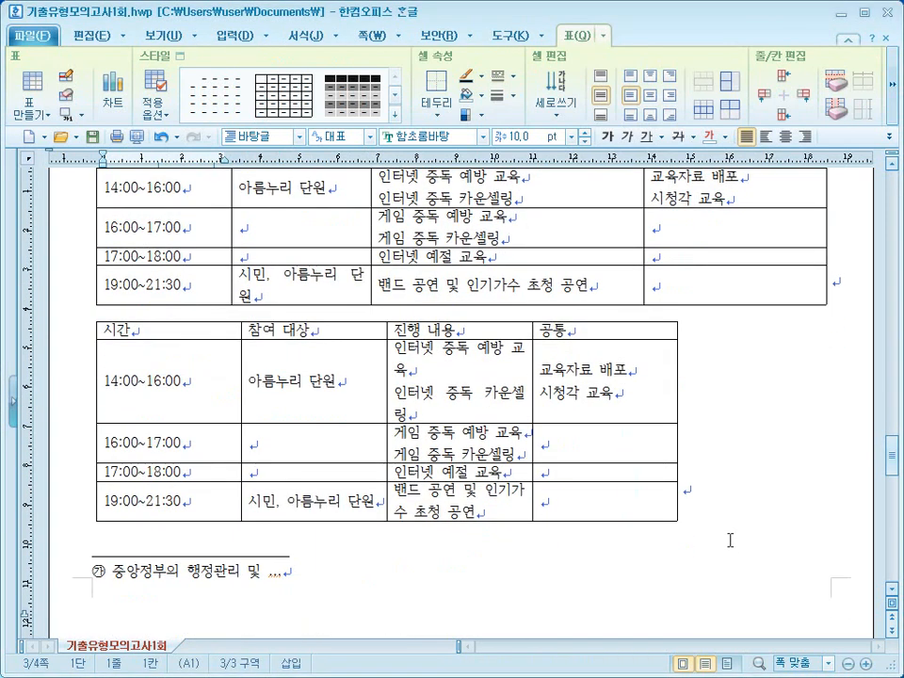
left_click(680, 420)
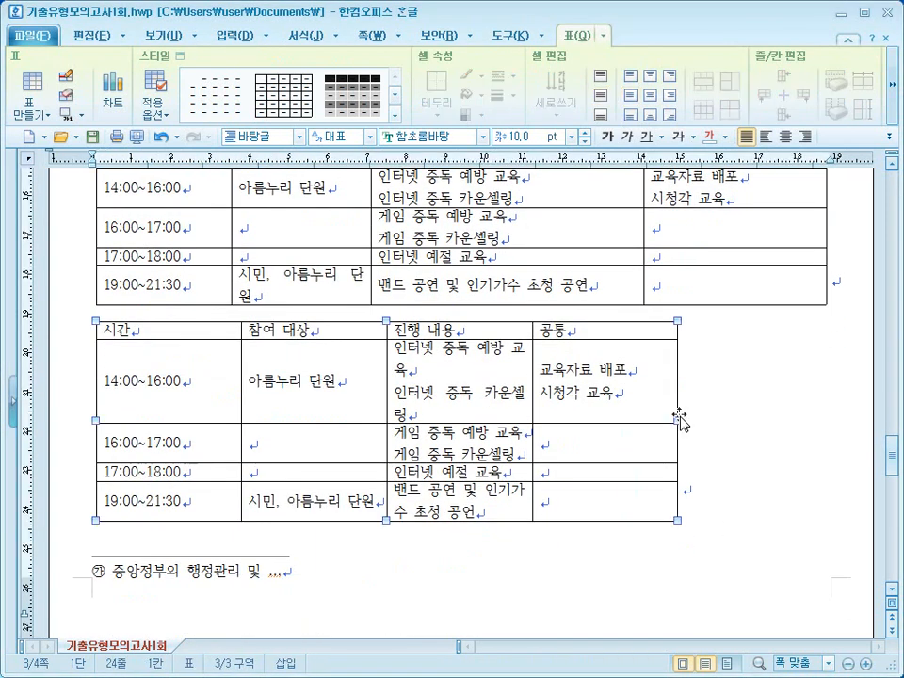
key("Delete")
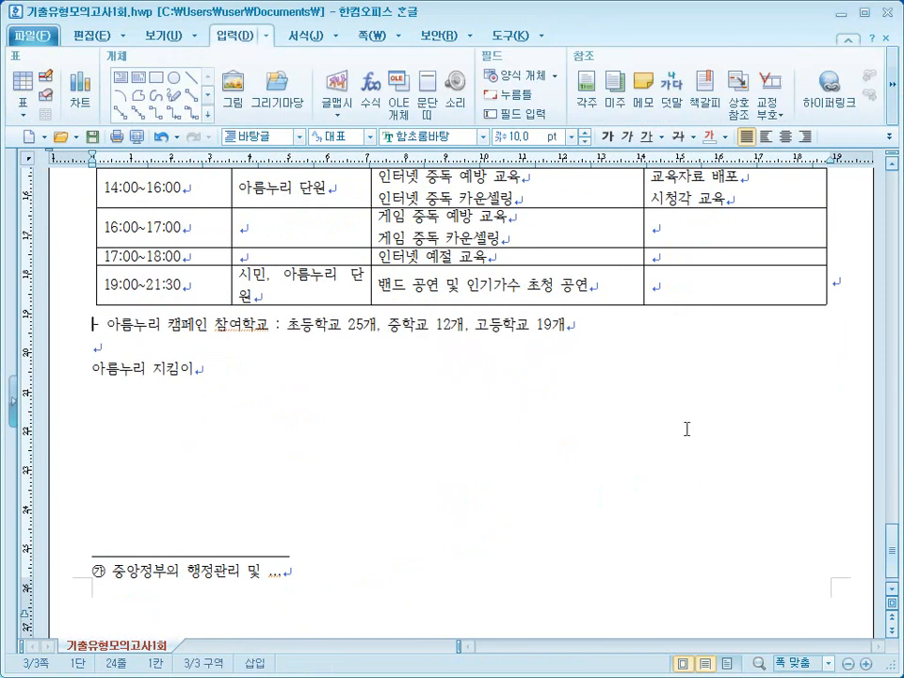
Narrow the 시간 column slightly so that 시민, 아름누리 단원 fits on one line, and increase the height of all table rows.
scroll(687, 429, "up", 3)
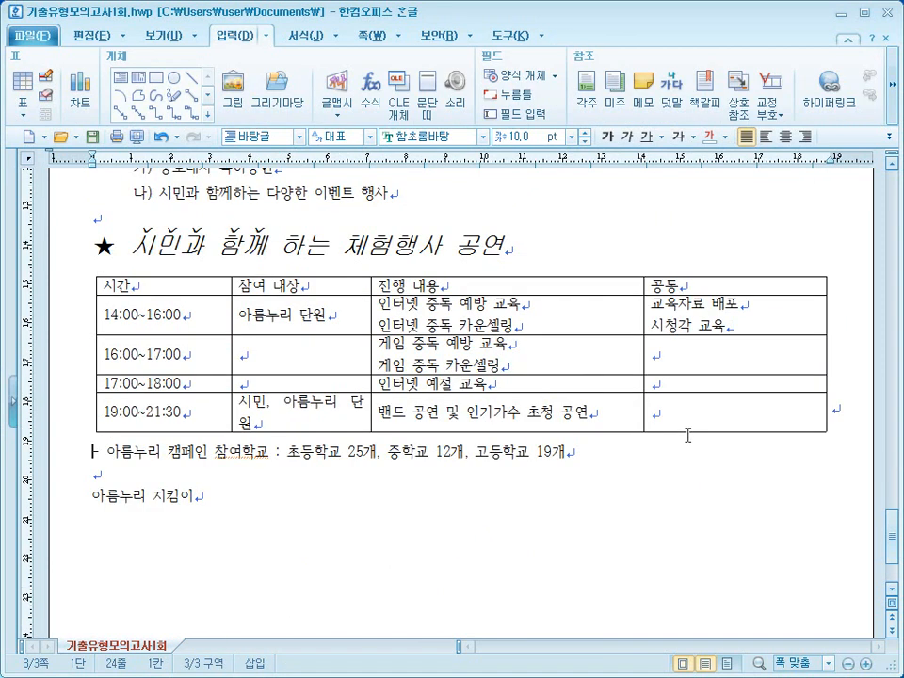
left_click_drag(232, 311, 223, 315)
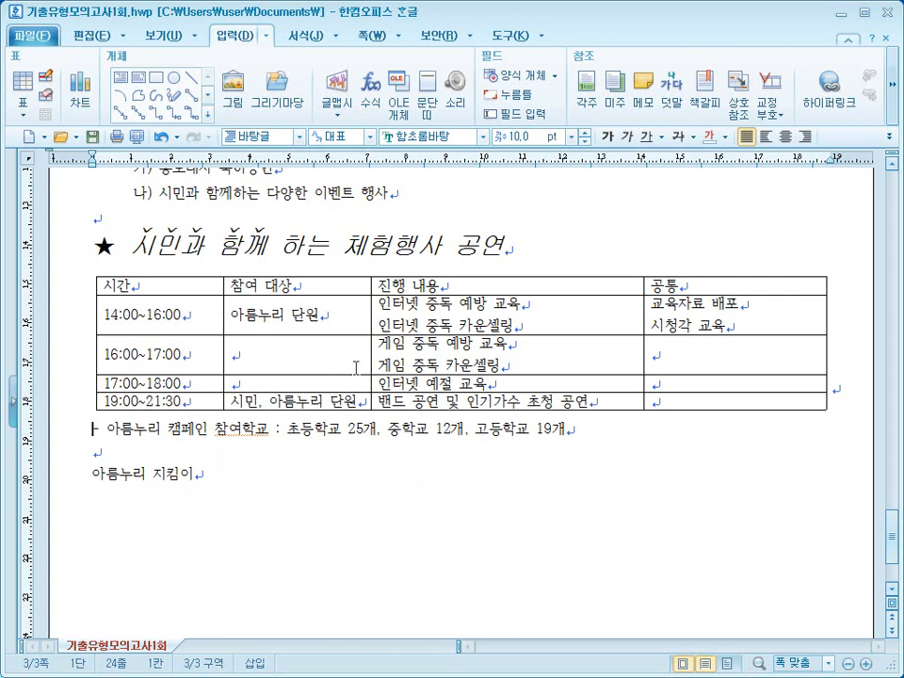
left_click_drag(196, 290, 676, 413)
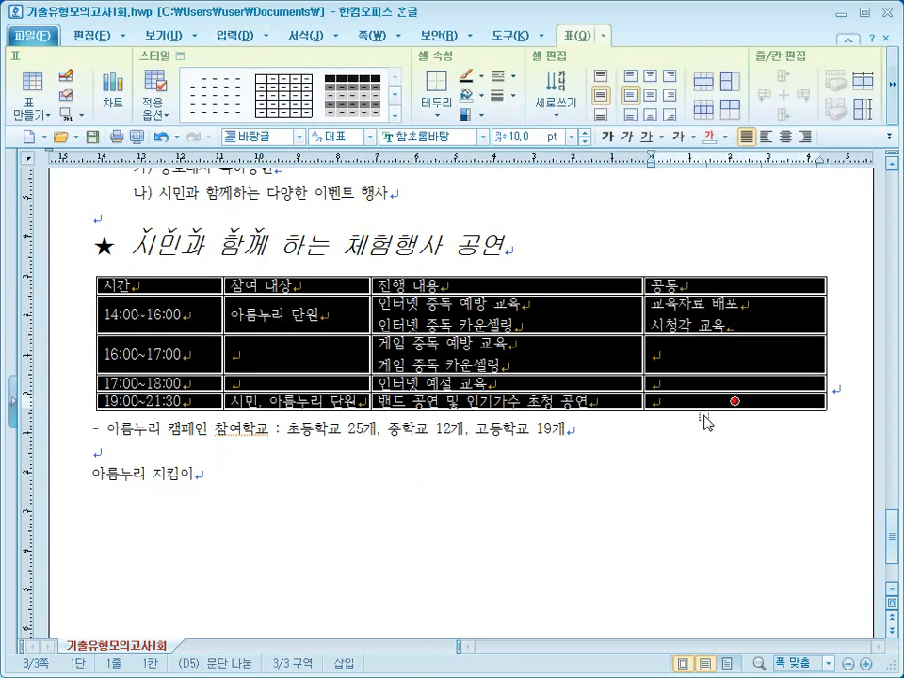
key("ctrl+Down")
key("ctrl+Down")
key("ctrl+Down")
key("ctrl+Down")
key("ctrl+Down")
key("ctrl+Down")
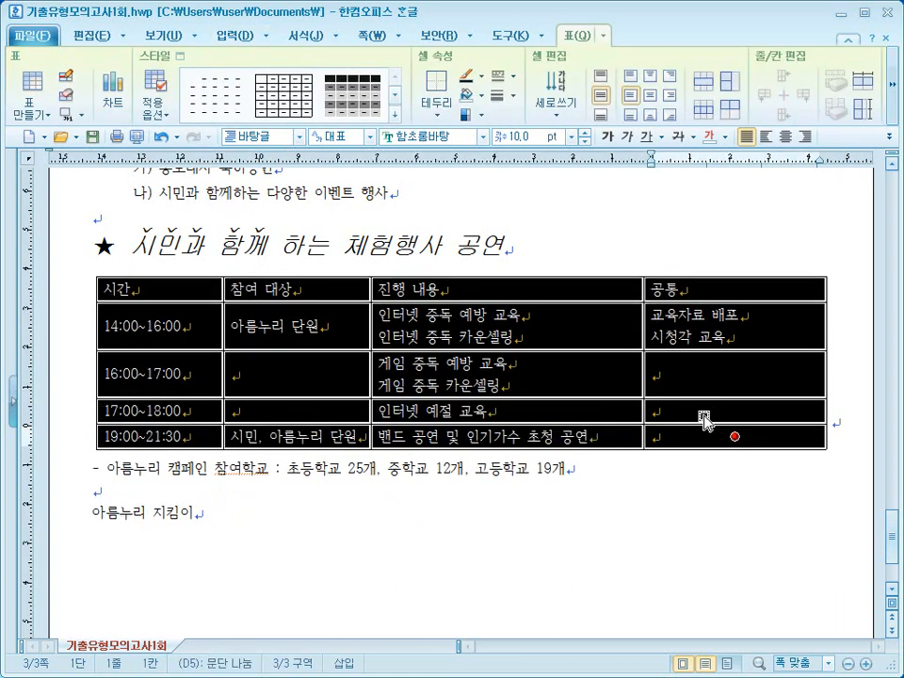
left_click(568, 521)
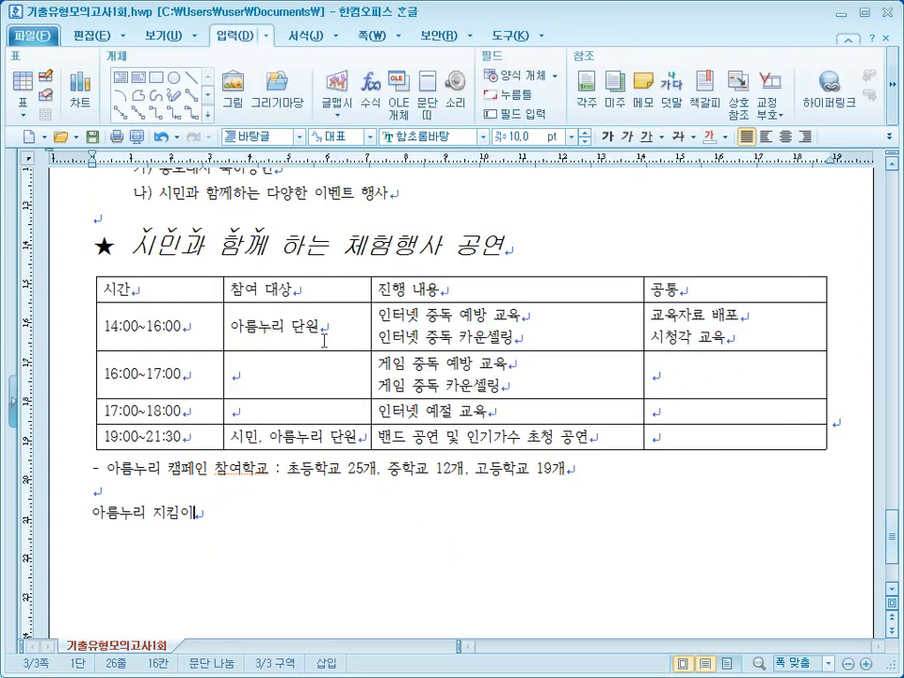
Merge the three cells from the 14:00~16:00 row to the 17:00~18:00 row in both the 참여 대상 and 공통 columns.
left_click_drag(322, 326, 308, 409)
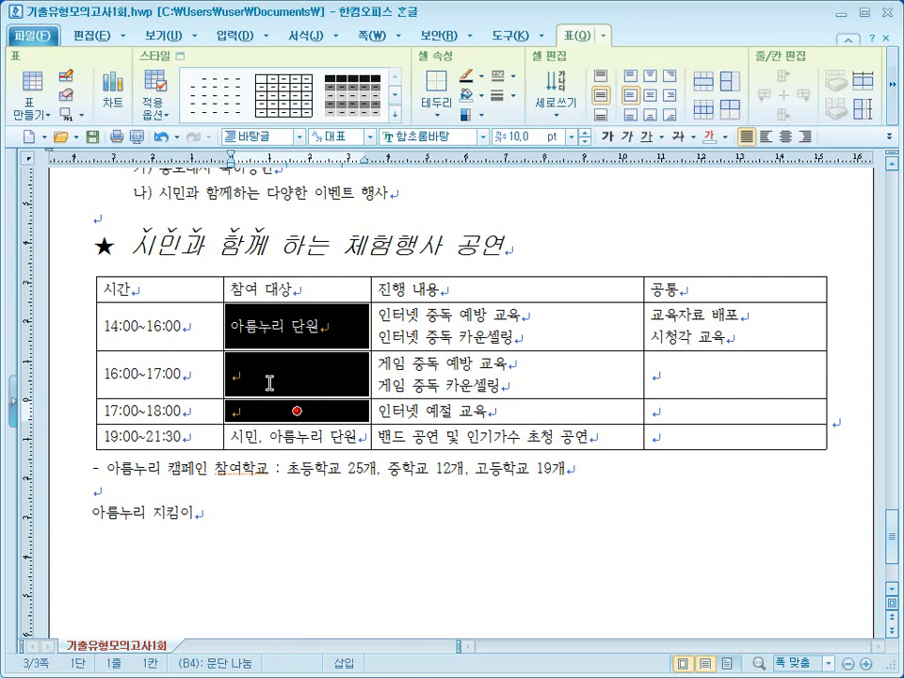
key("m")
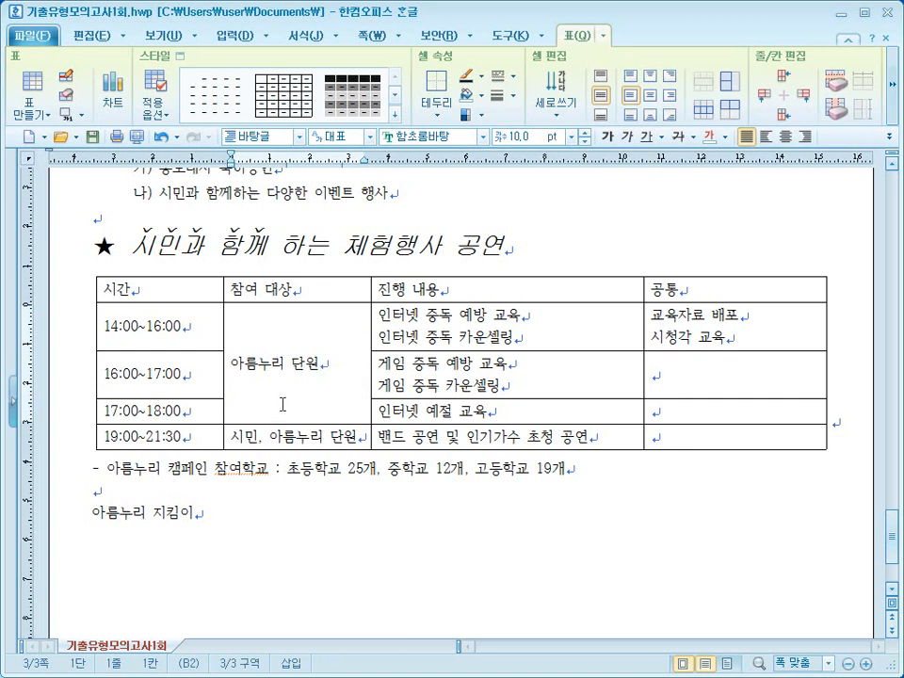
left_click_drag(697, 337, 697, 402)
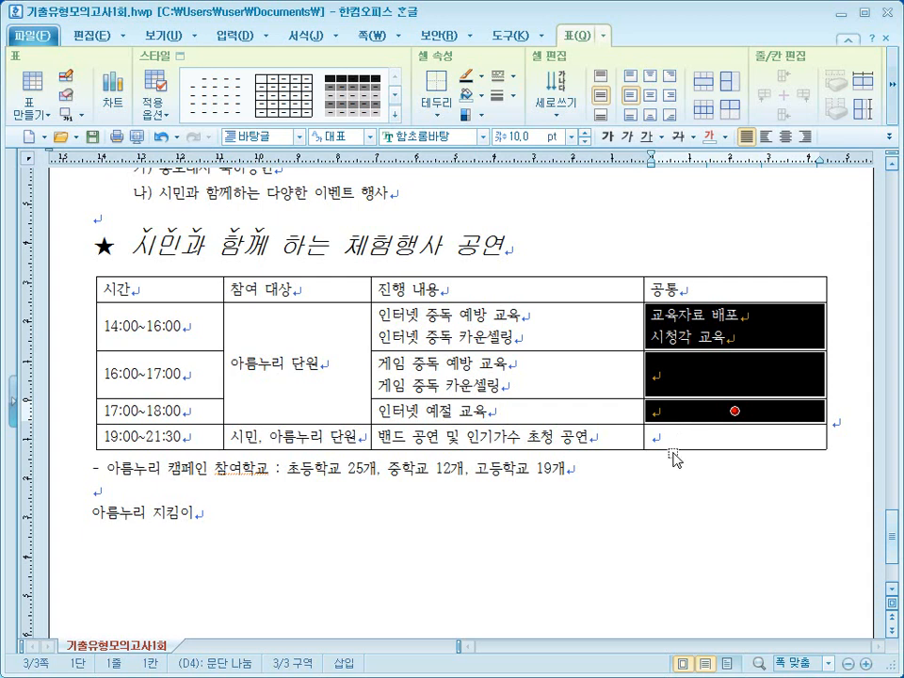
key("m")
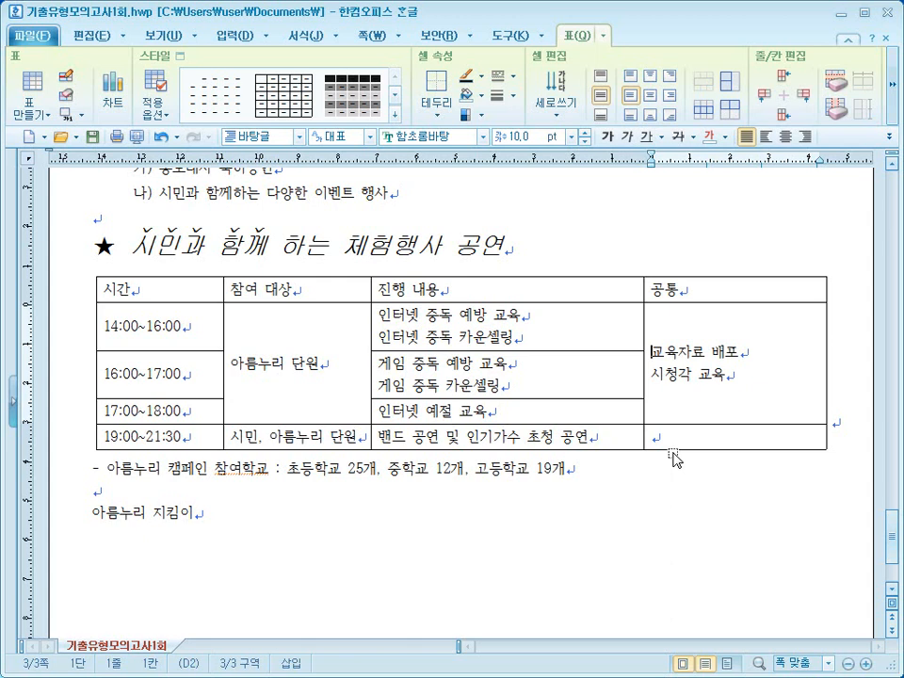
Increase the height of all rows in the schedule table a little more, keeping its overall width.
left_click_drag(167, 299, 734, 363)
left_click_drag(705, 426, 734, 435)
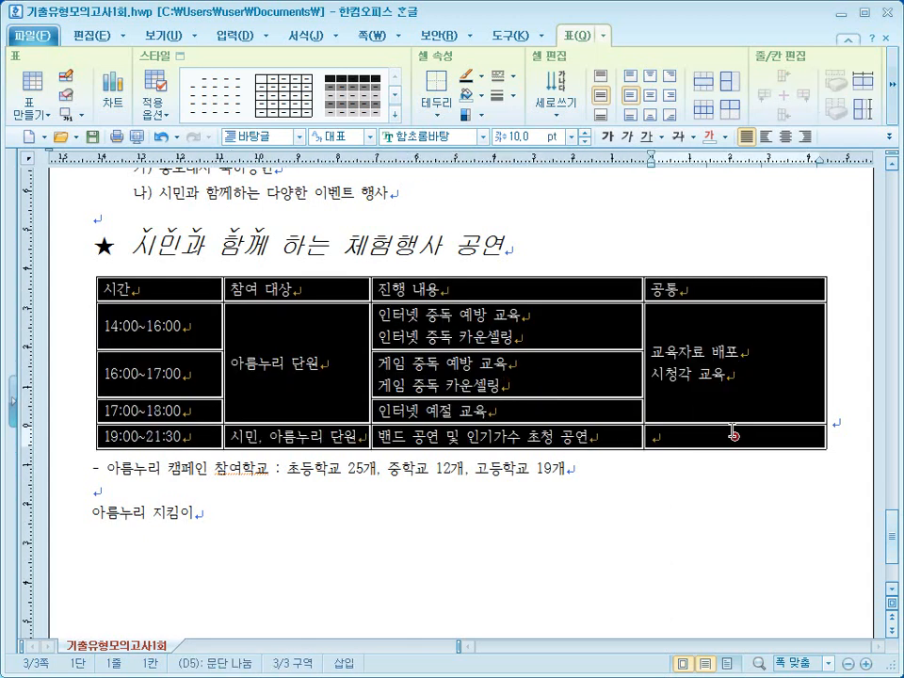
key("ctrl+Right")
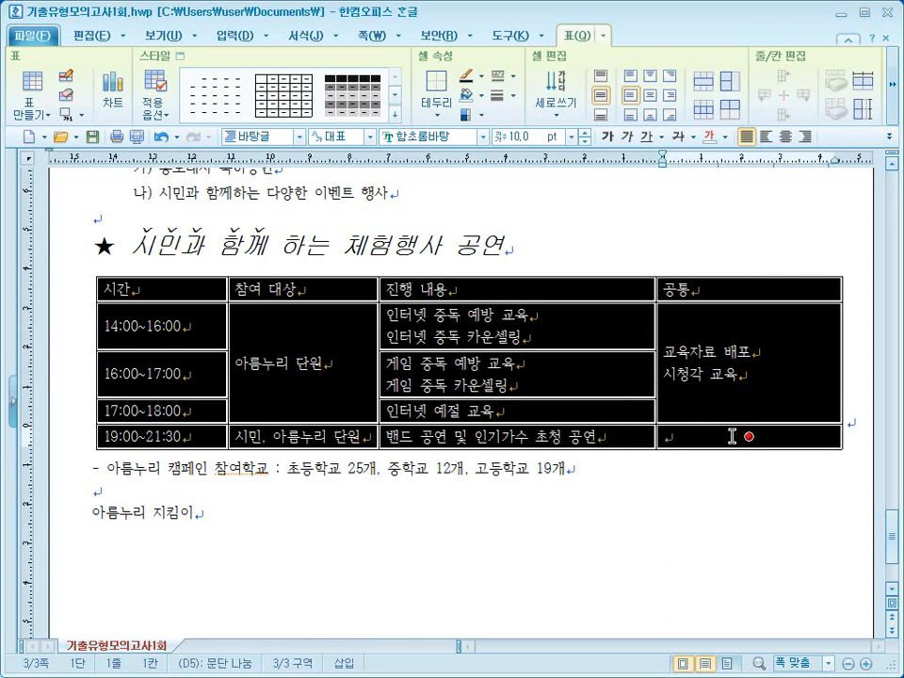
key("ctrl+Left")
key("ctrl+Down")
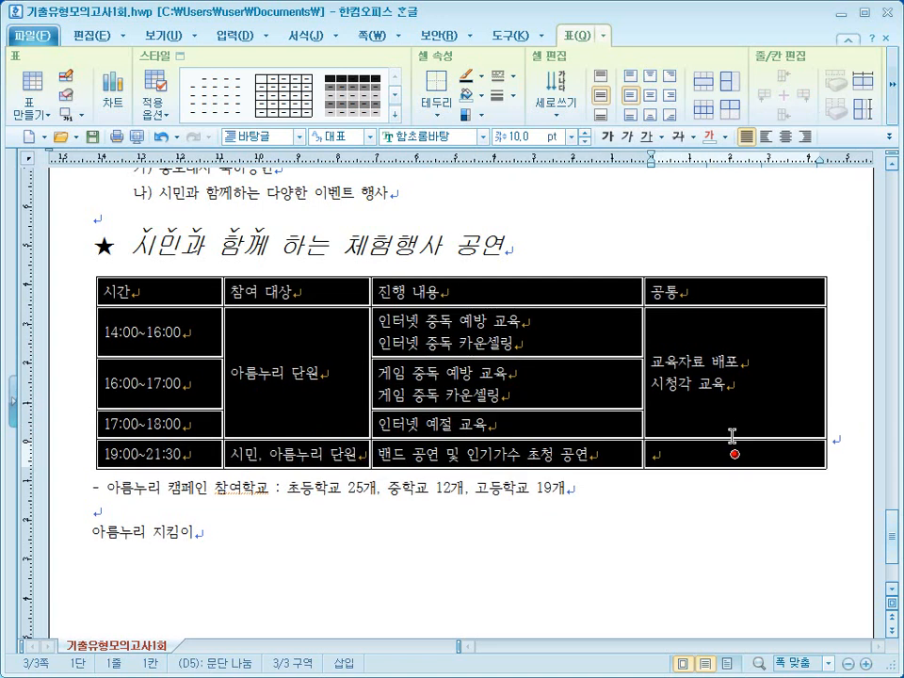
Set the text of every cell in the schedule table to 돋움, 10 pt, and centre it.
left_click(656, 528)
scroll(656, 528, "down", 5)
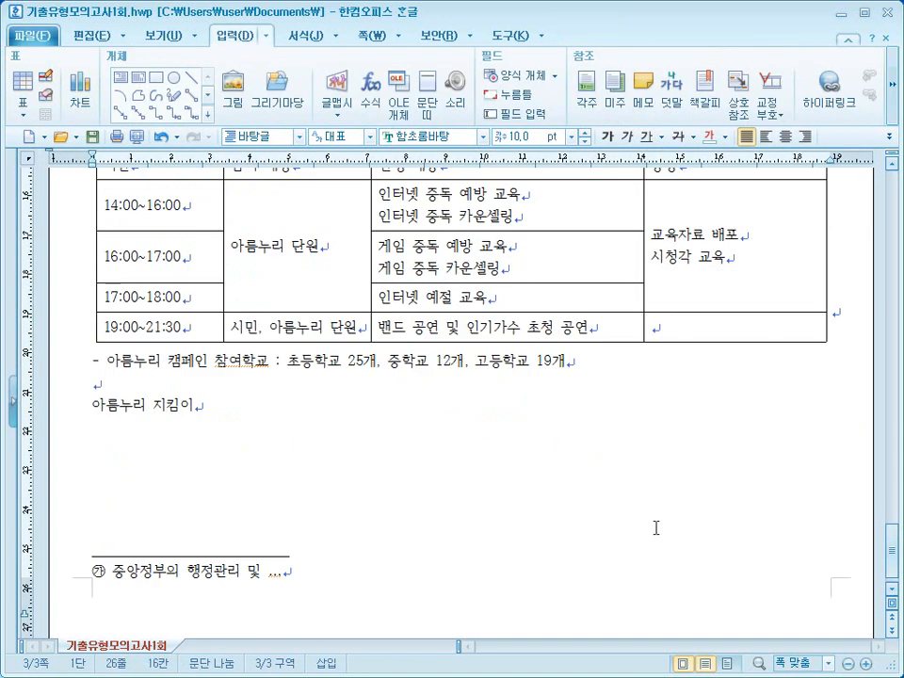
scroll(656, 529, "up", 3)
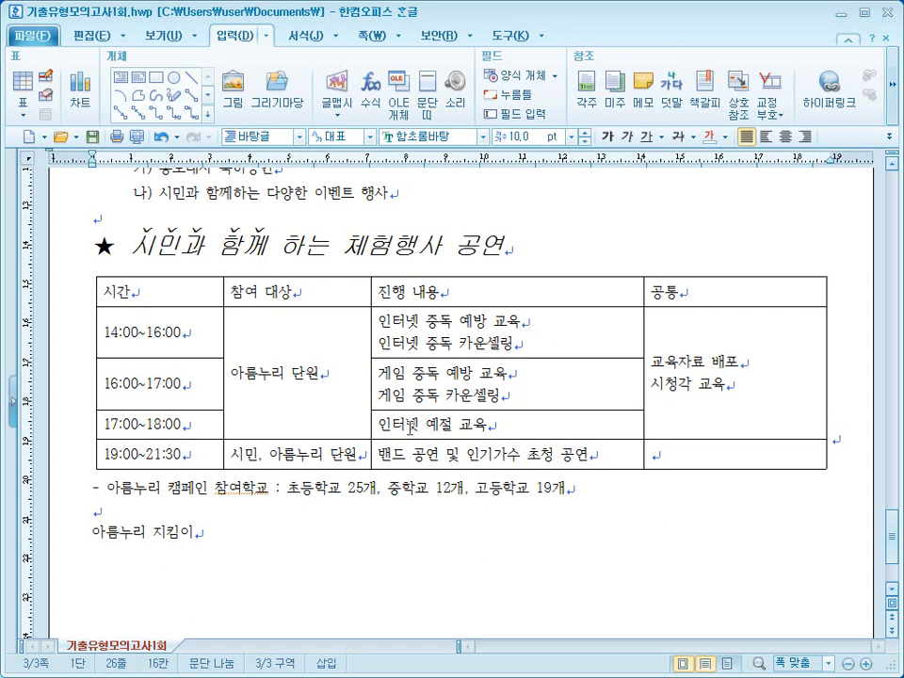
left_click_drag(143, 312, 662, 452)
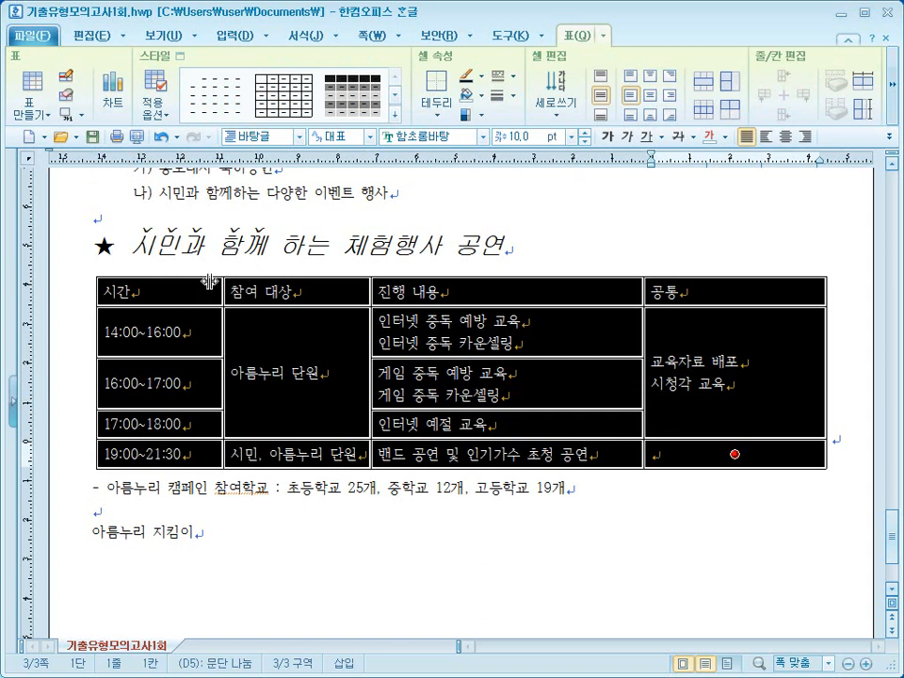
left_click(484, 136)
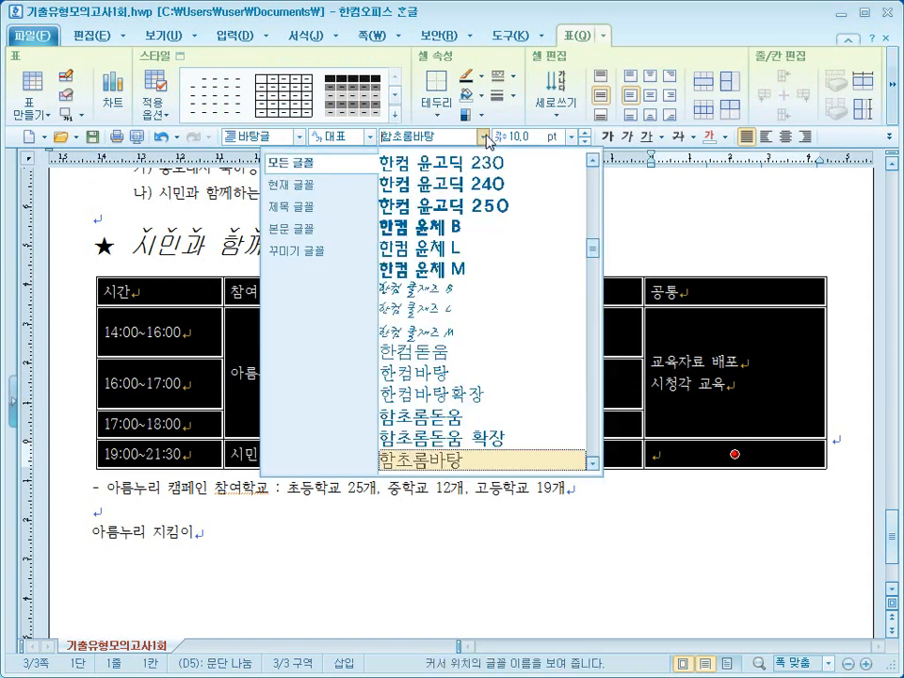
left_click_drag(593, 253, 592, 171)
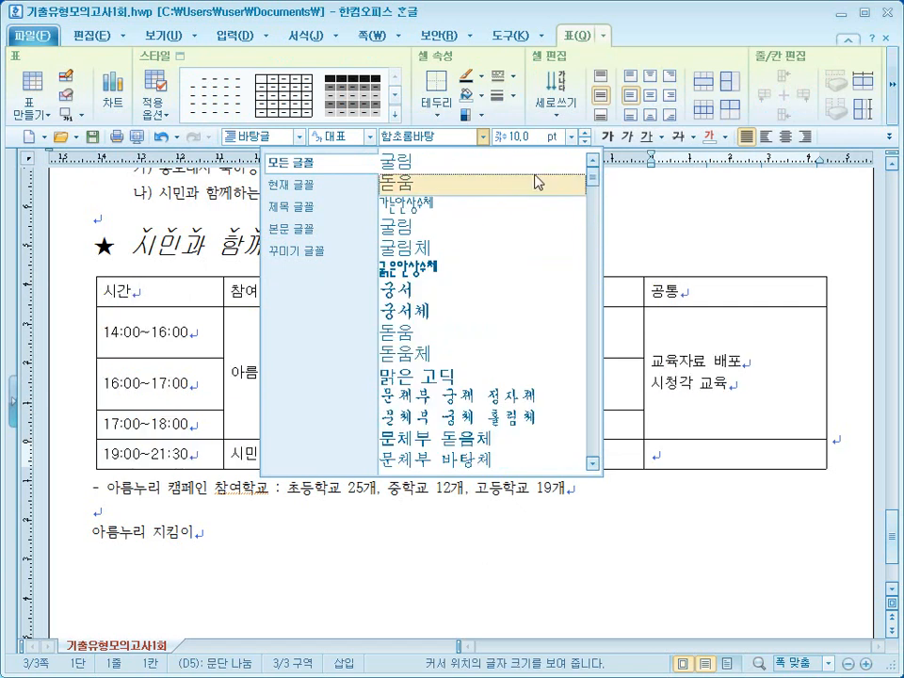
left_click(535, 182)
left_click(570, 137)
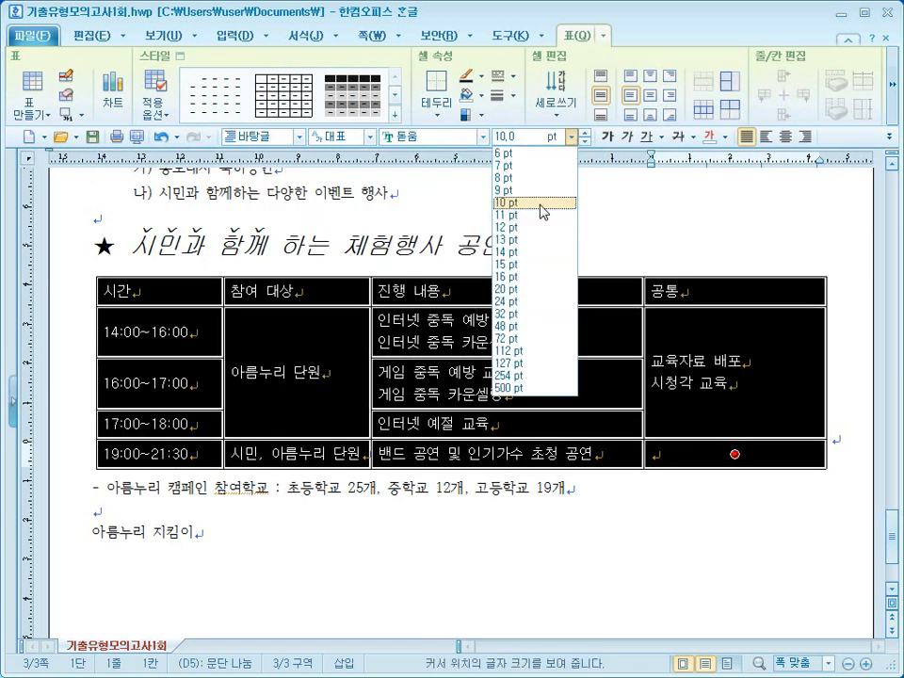
left_click(540, 205)
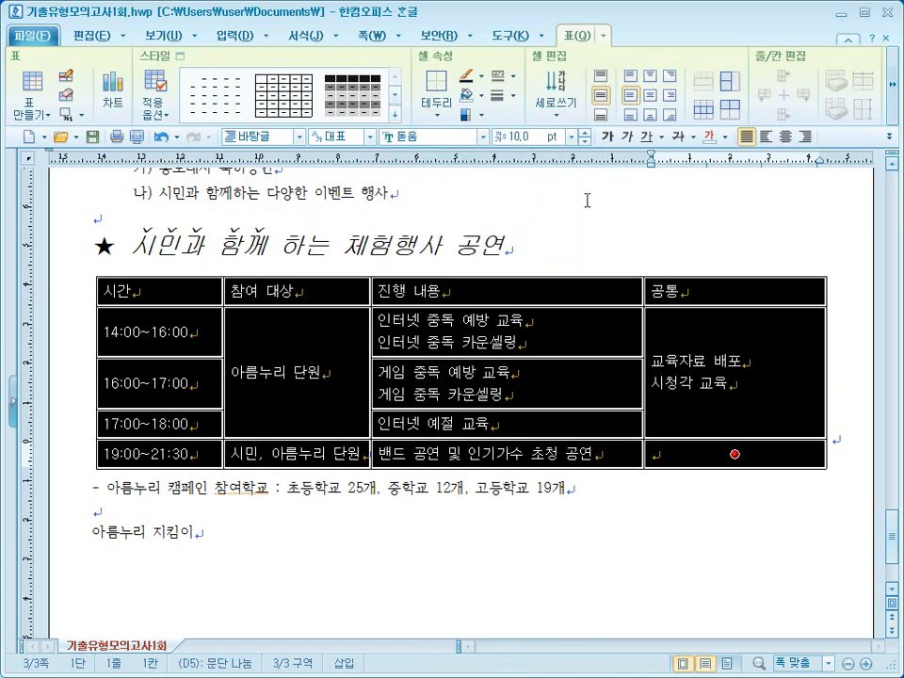
left_click(786, 138)
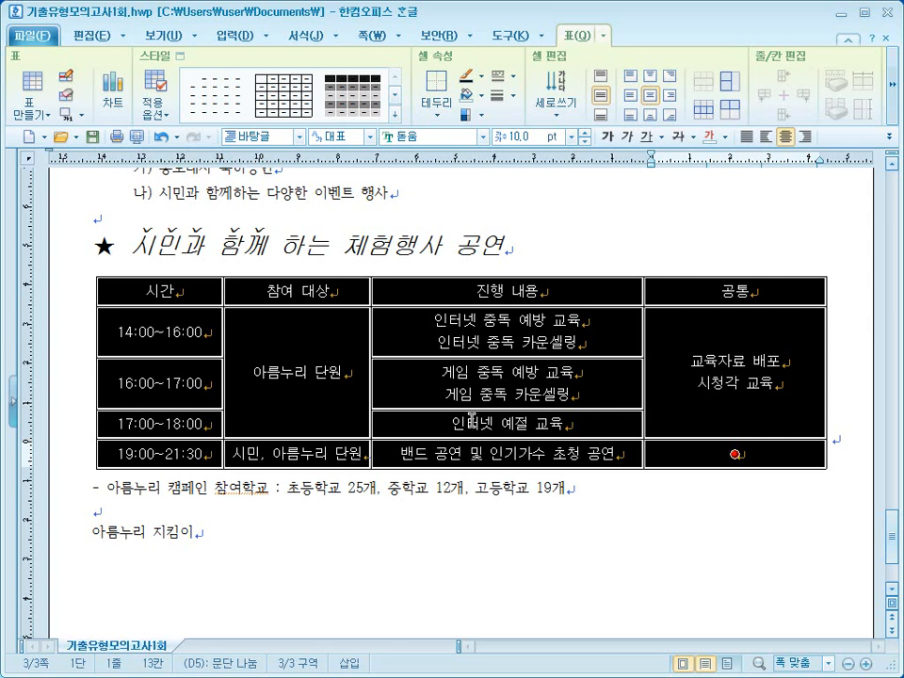
key("l")
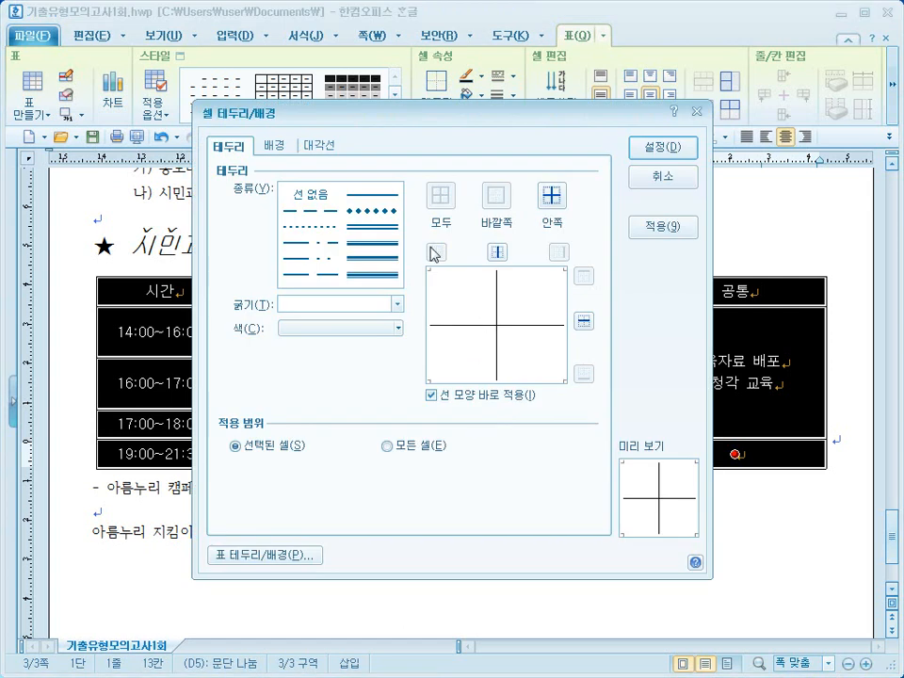
left_click(317, 198)
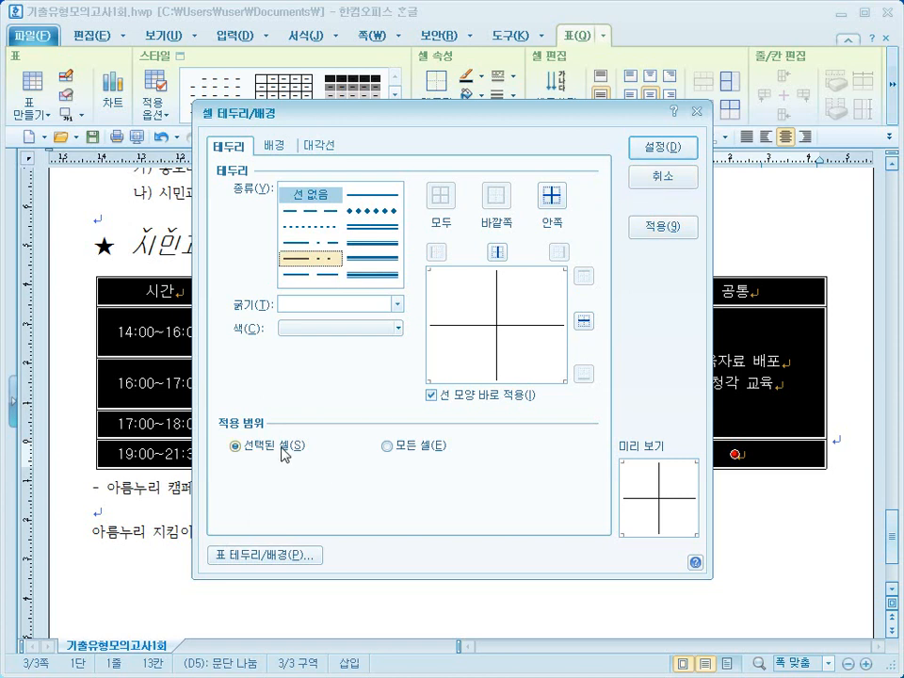
left_click(367, 227)
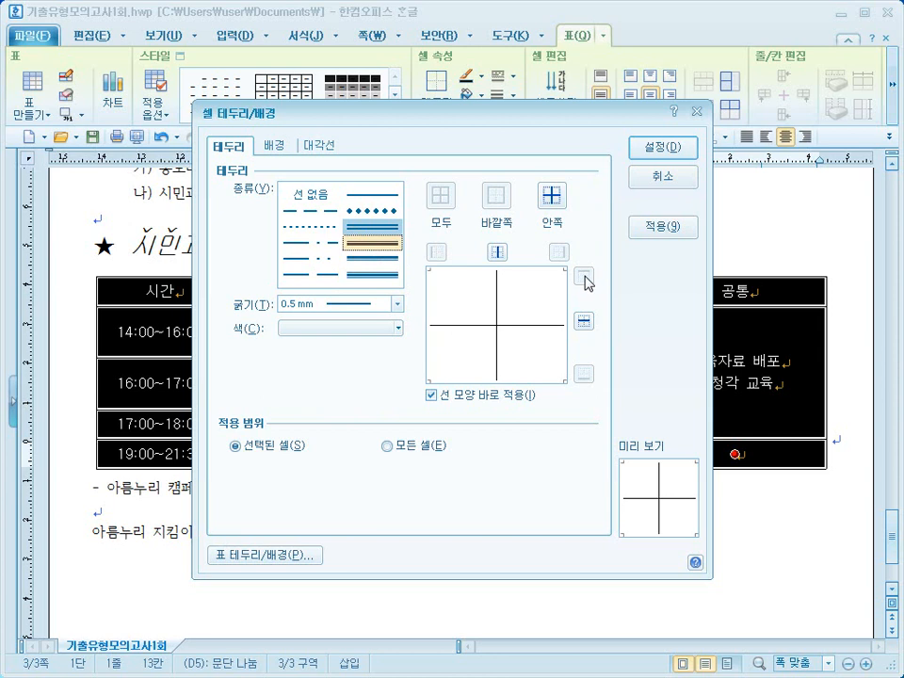
left_click(664, 176)
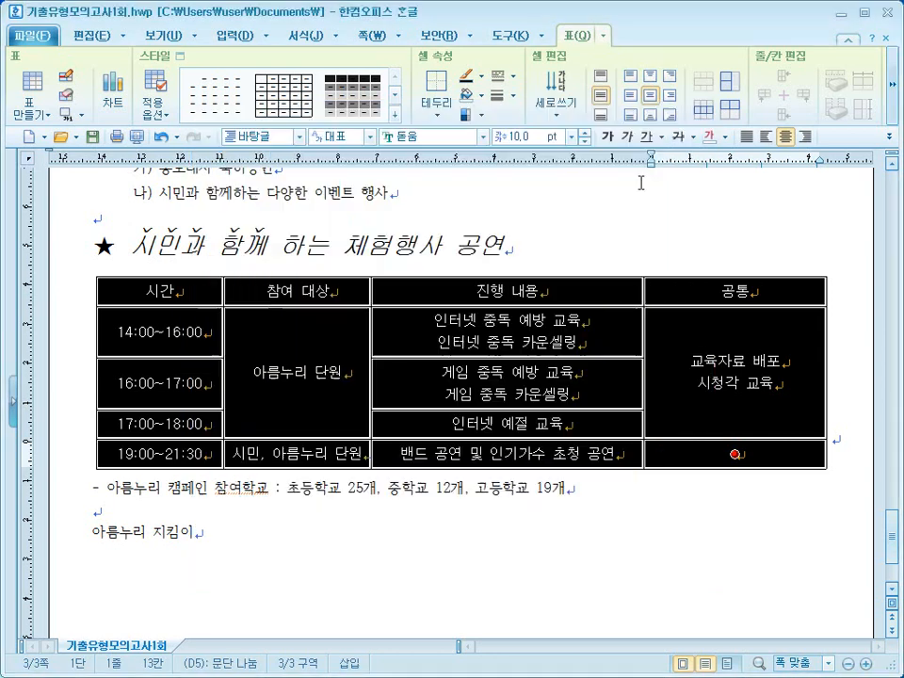
left_click(867, 261)
Apply a 0.5 mm double line to the top and bottom outer borders of the whole schedule table.
left_click_drag(132, 291, 703, 465)
key("l")
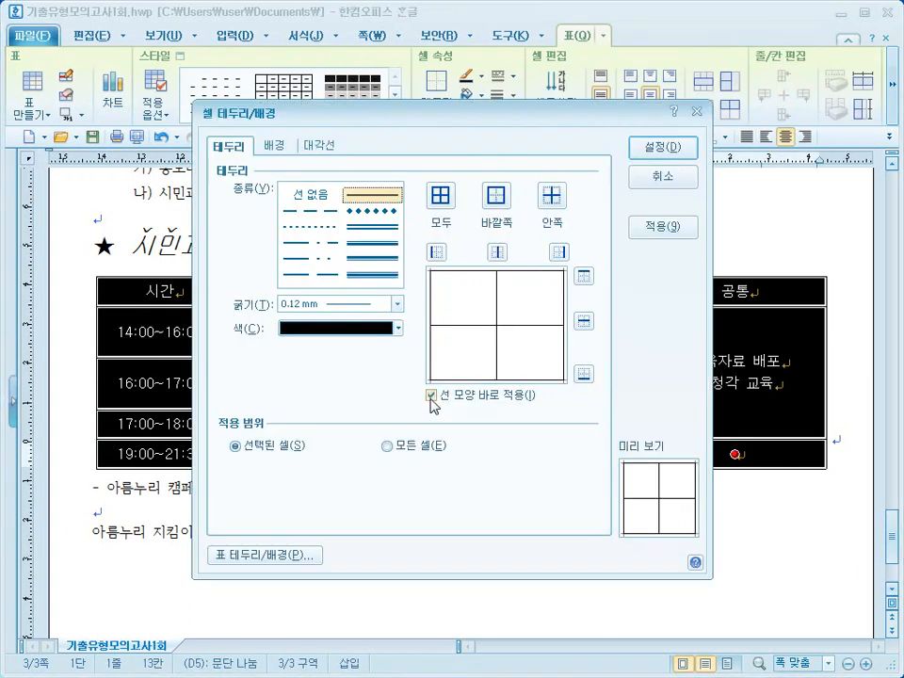
left_click(373, 226)
left_click(582, 280)
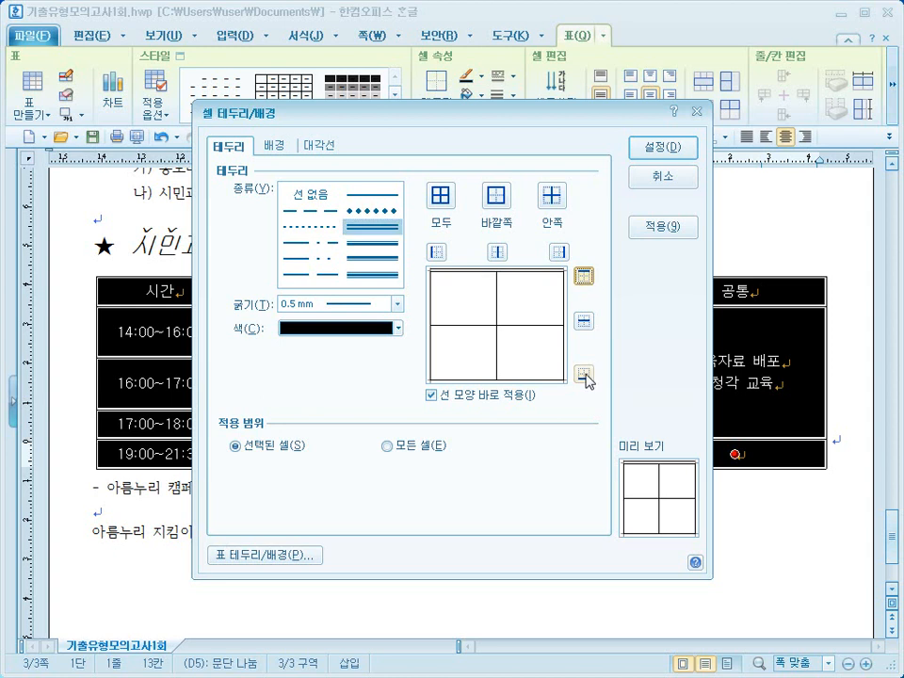
left_click(586, 376)
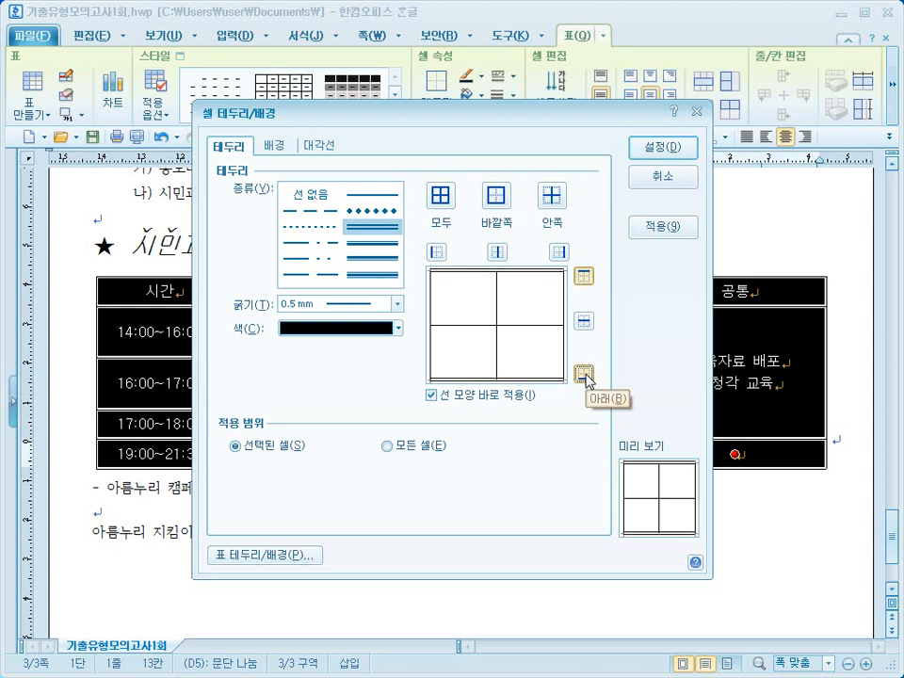
left_click(650, 227)
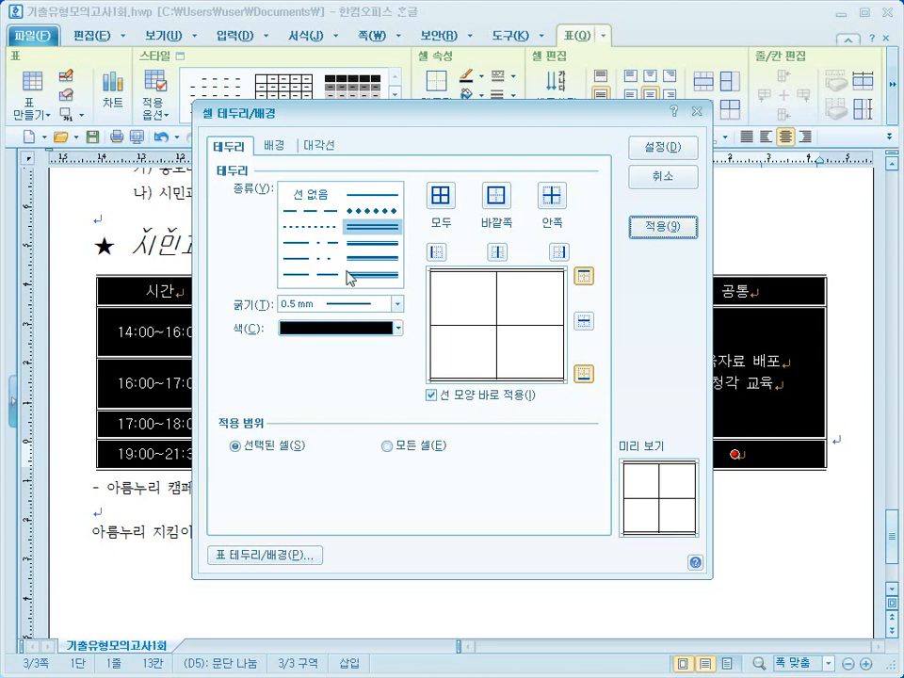
Remove the left and right outer border lines of the schedule table using the 선 없음 line type.
left_click(323, 202)
left_click(372, 242)
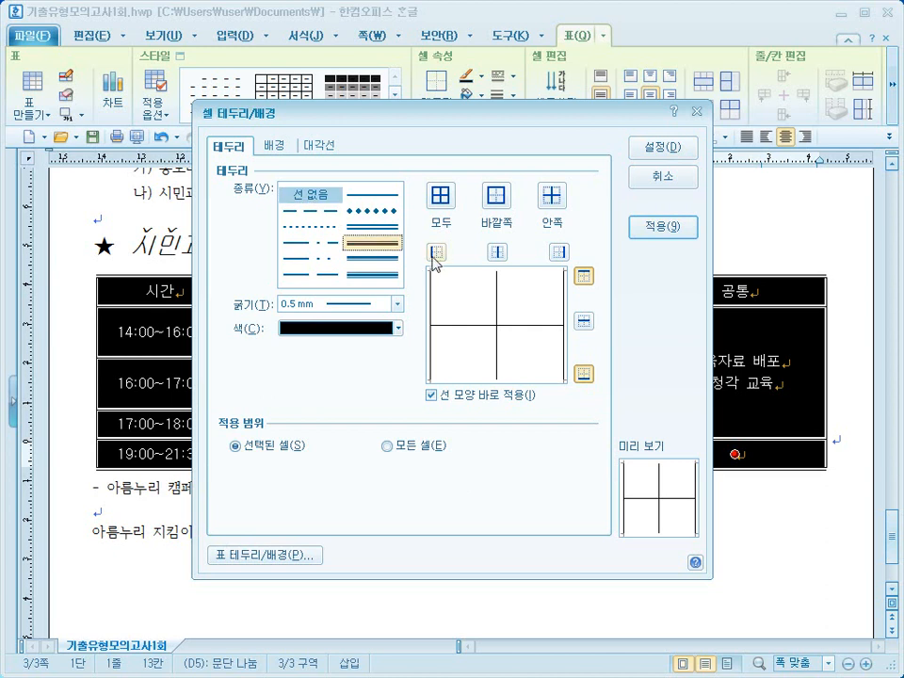
left_click(438, 254)
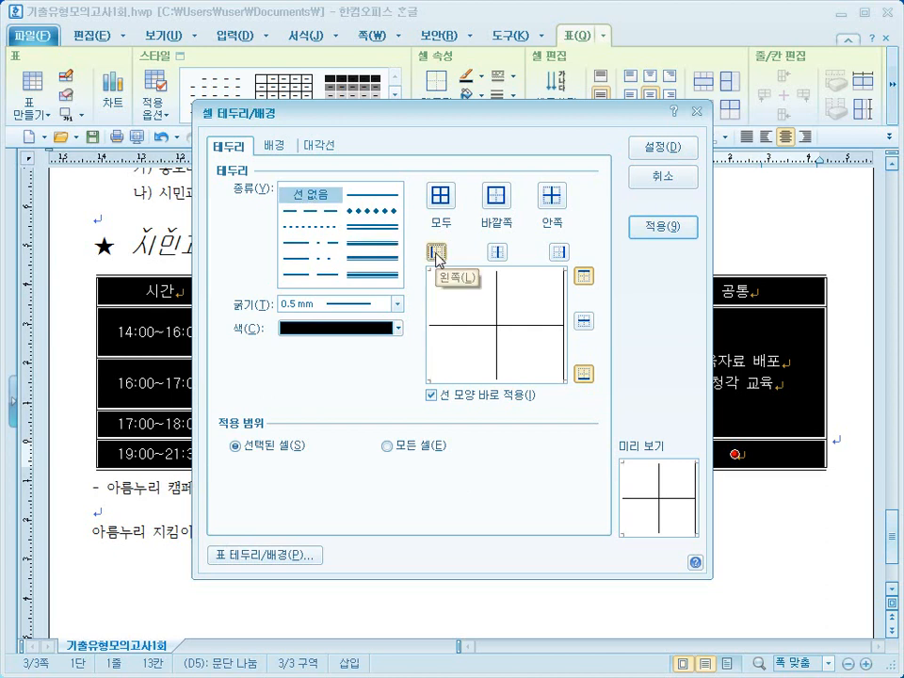
left_click(556, 252)
left_click(657, 234)
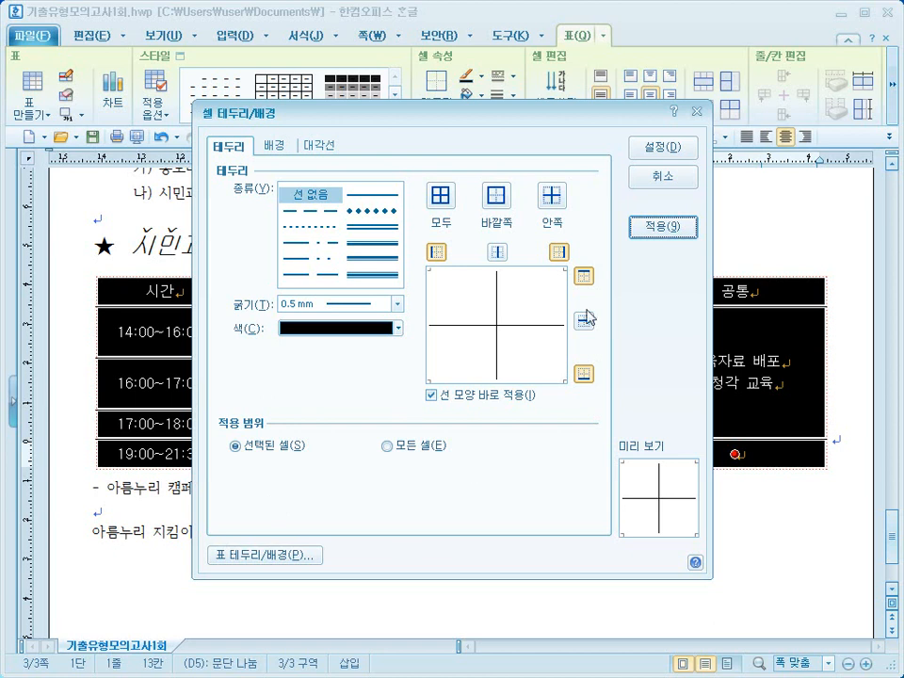
left_click(382, 228)
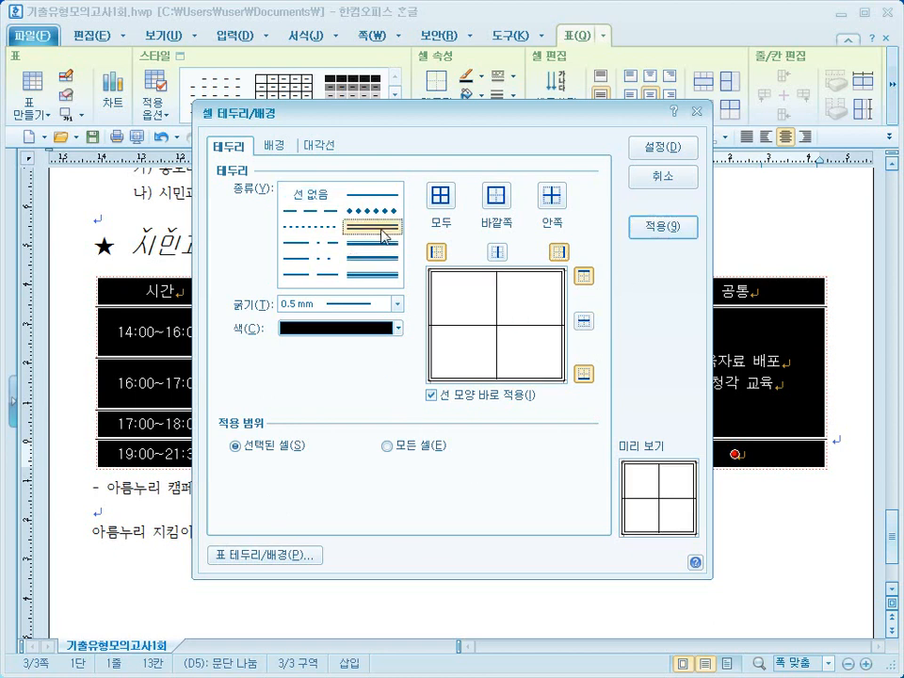
left_click(662, 179)
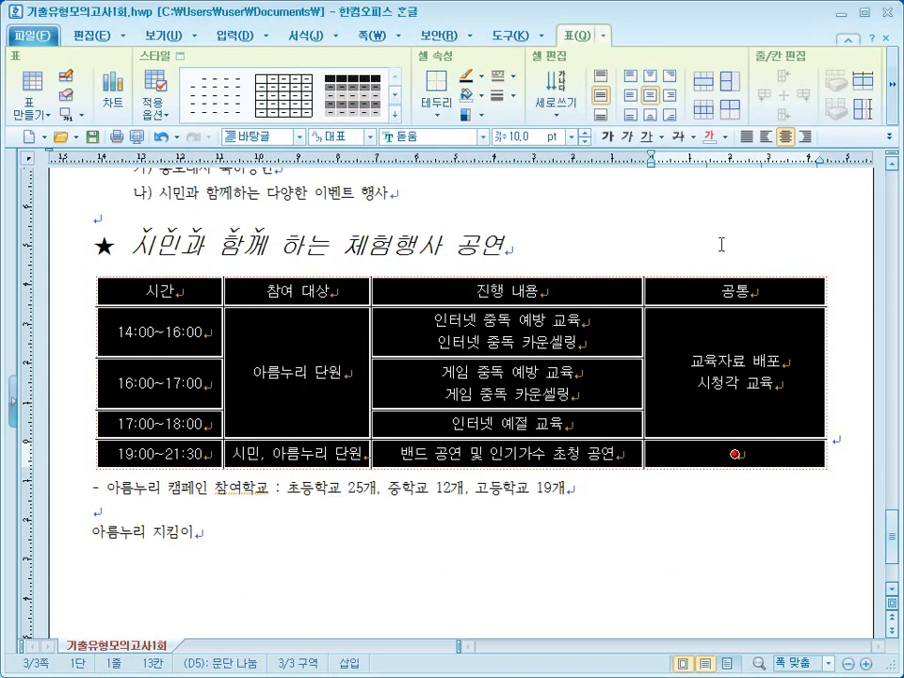
Set the schedule table's top and bottom edges to a 0.5 mm double line, keeping its sides open.
left_click(751, 244)
left_click_drag(185, 290, 700, 458)
key("l")
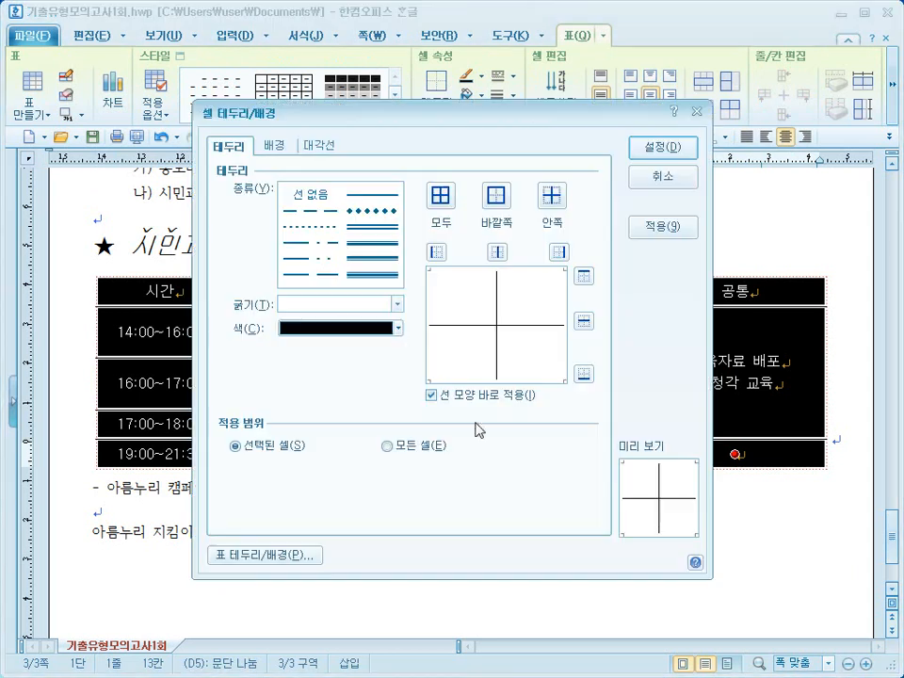
left_click(375, 227)
left_click(584, 276)
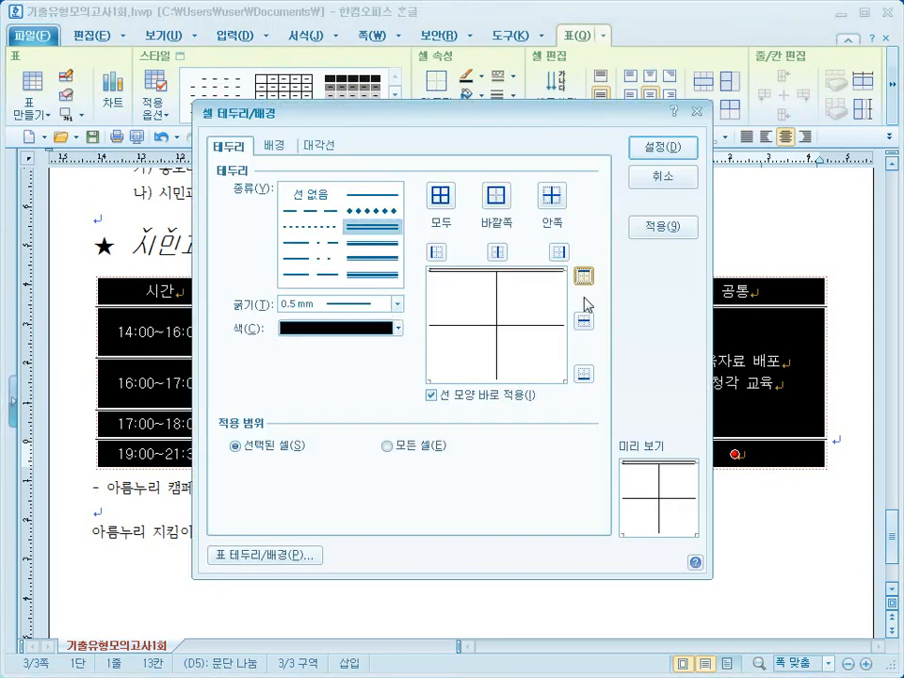
left_click(583, 376)
left_click(680, 176)
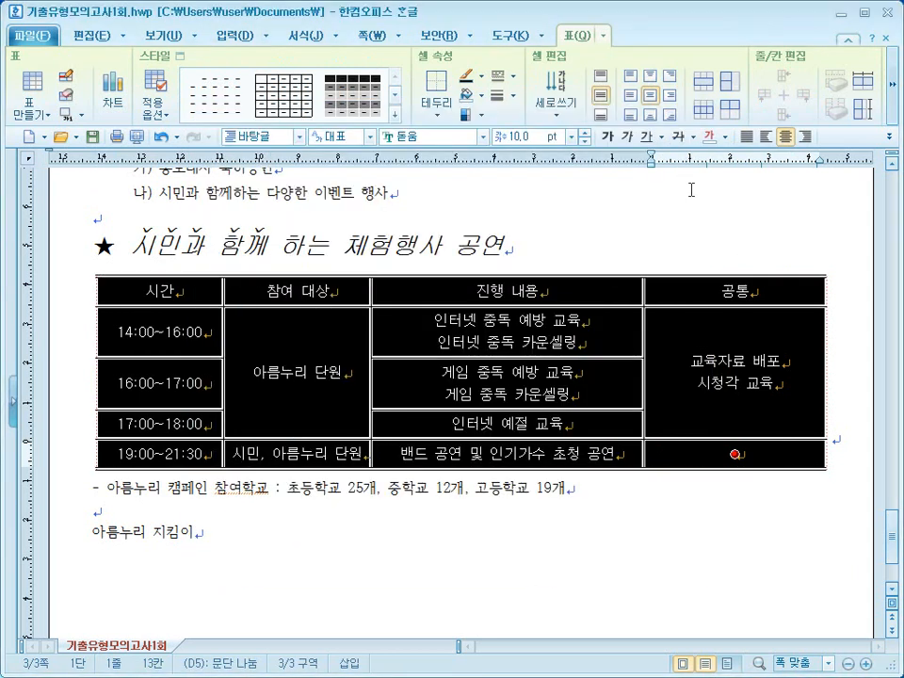
left_click(749, 254)
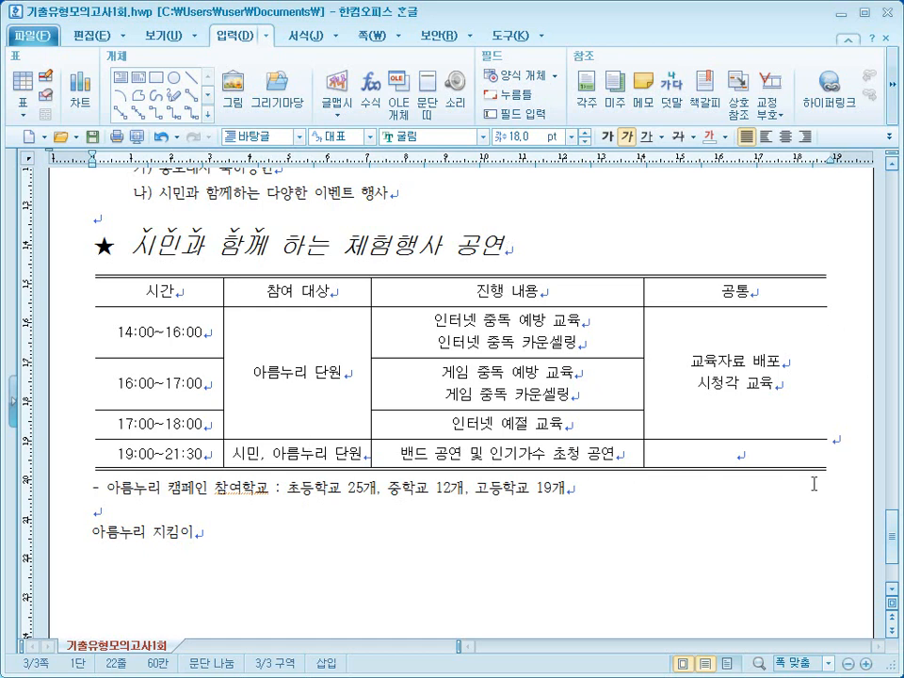
Put a 0.5 mm double line along the bottom border of the table's header row.
left_click_drag(151, 292, 706, 299)
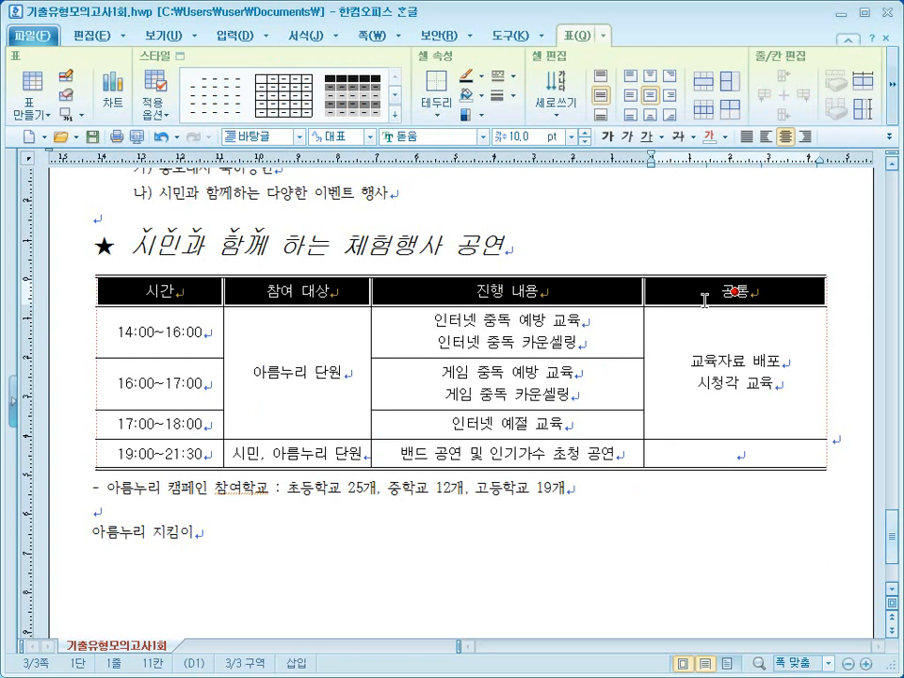
key("l")
left_click(374, 227)
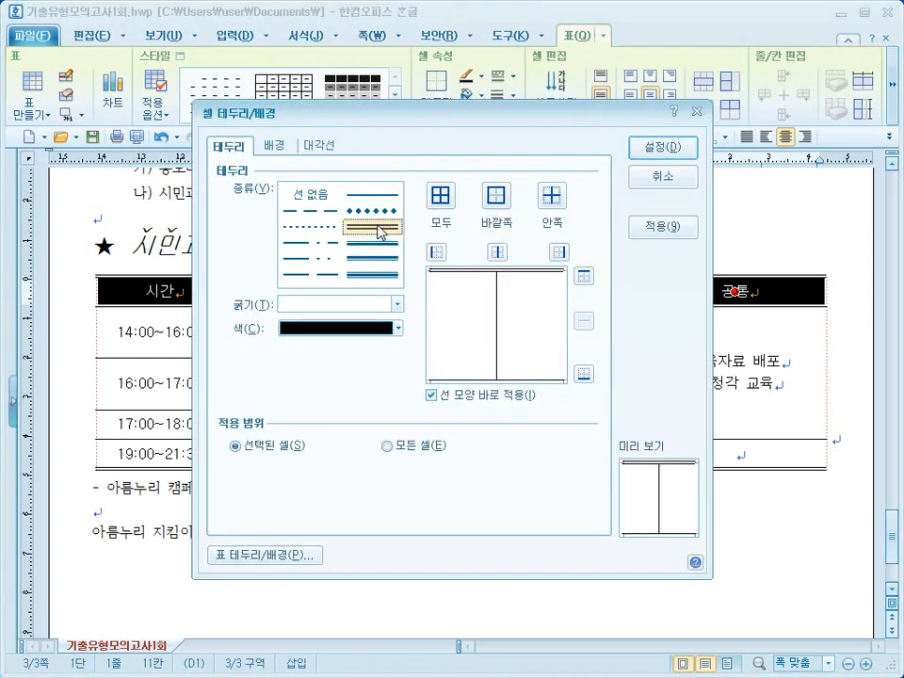
left_click(584, 374)
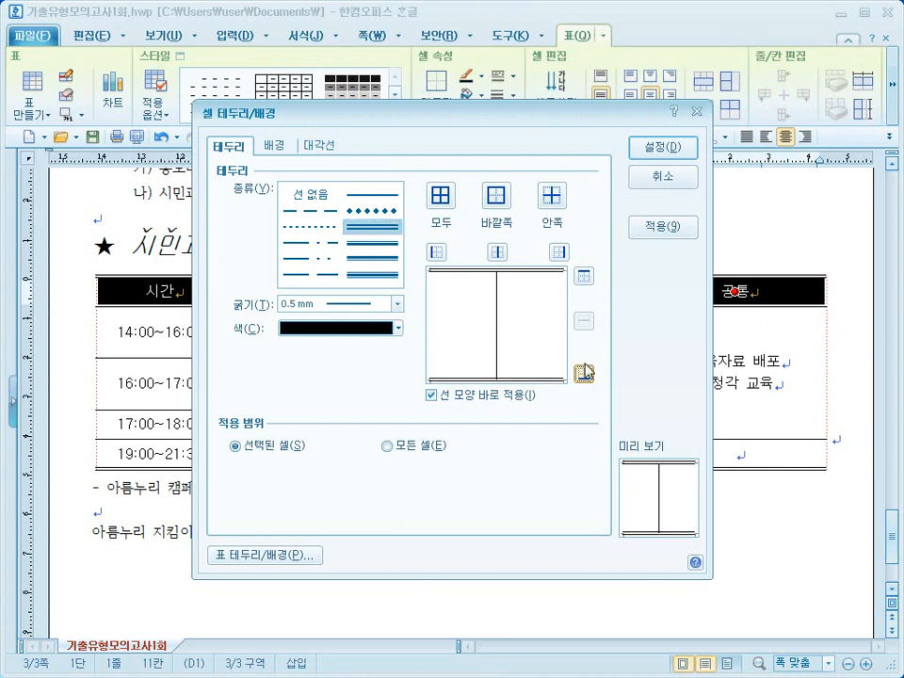
left_click(680, 147)
left_click(679, 243)
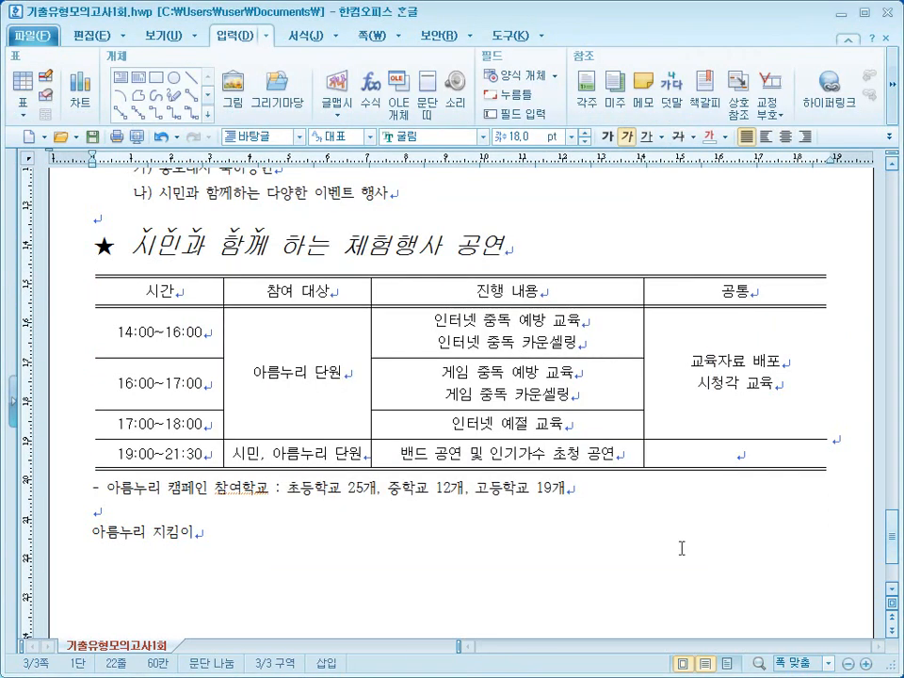
Draw both diagonal lines as an X through the empty cell in the last row of the schedule table's 공통 column.
scroll(681, 545, "down", 3)
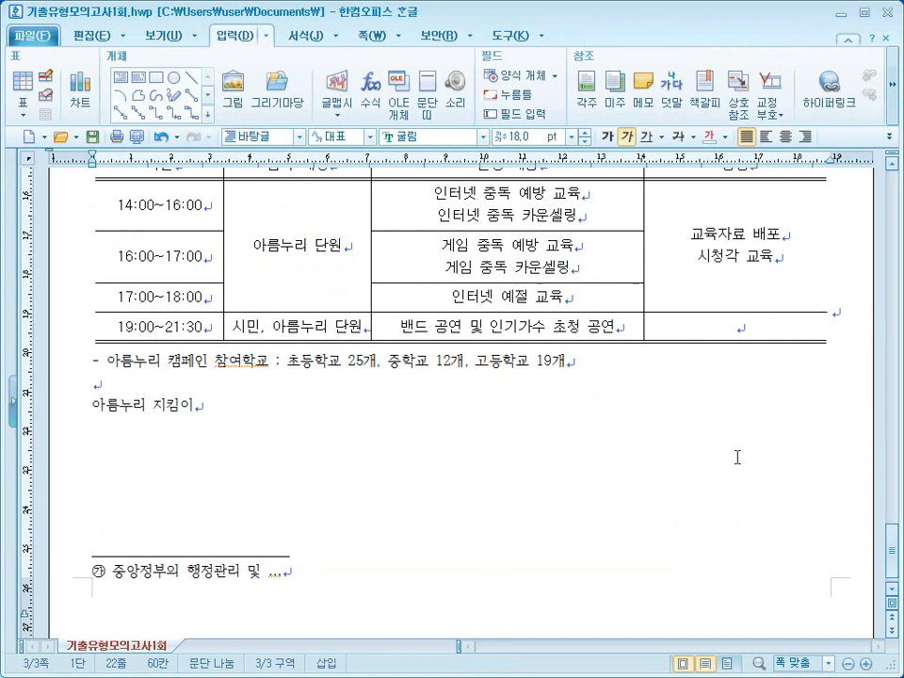
left_click(723, 329)
scroll(716, 366, "up", 2)
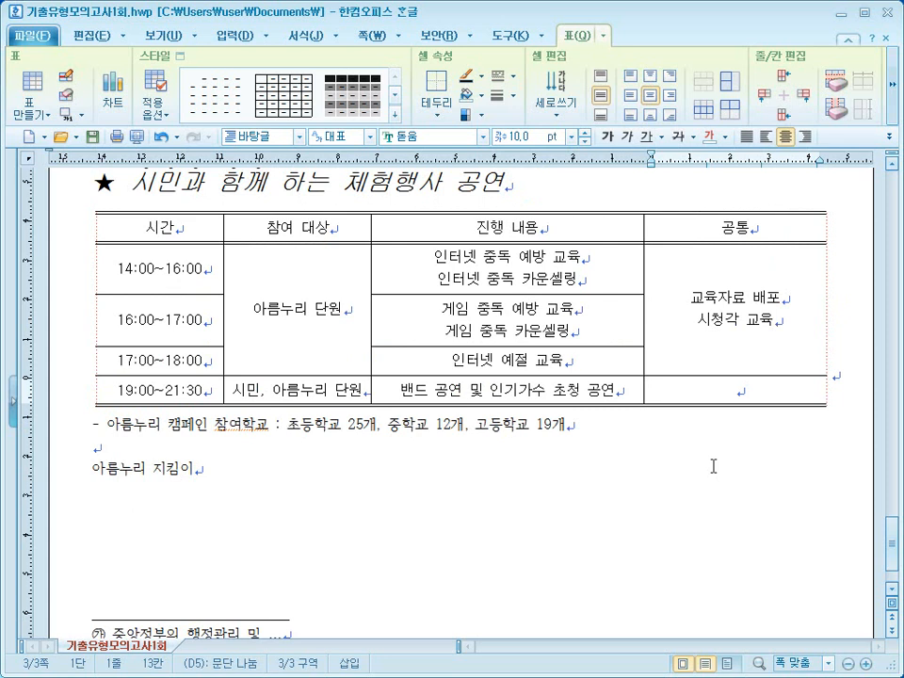
key("F5")
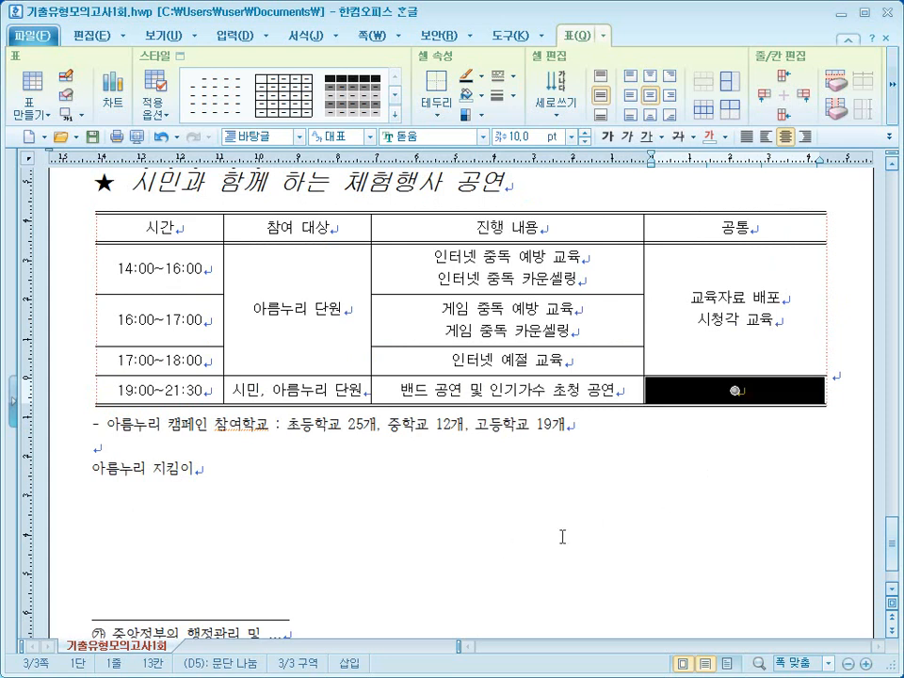
key("l")
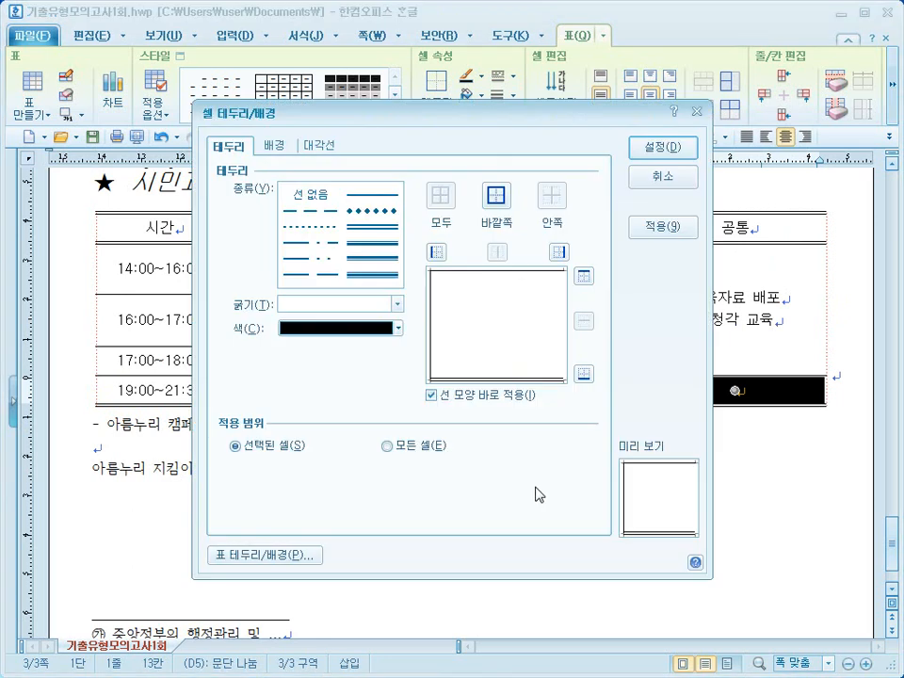
left_click(313, 144)
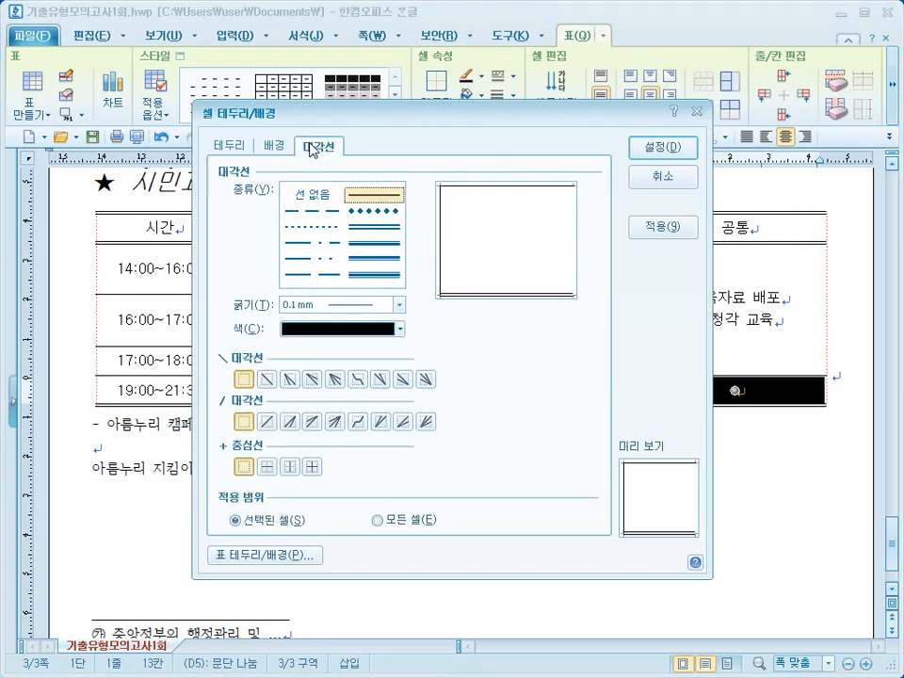
left_click(268, 379)
left_click(267, 421)
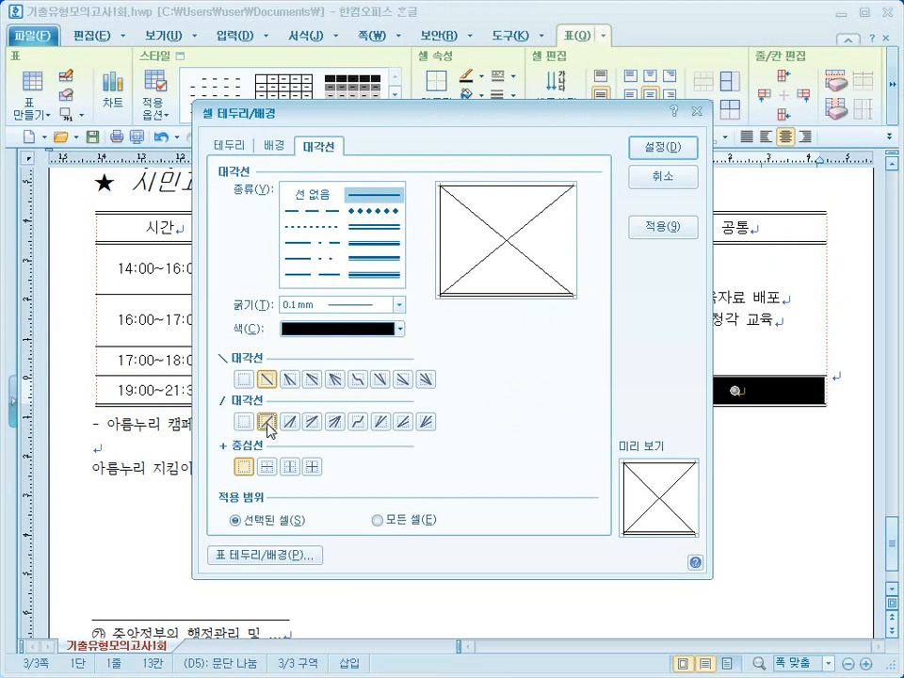
left_click(649, 147)
left_click(572, 486)
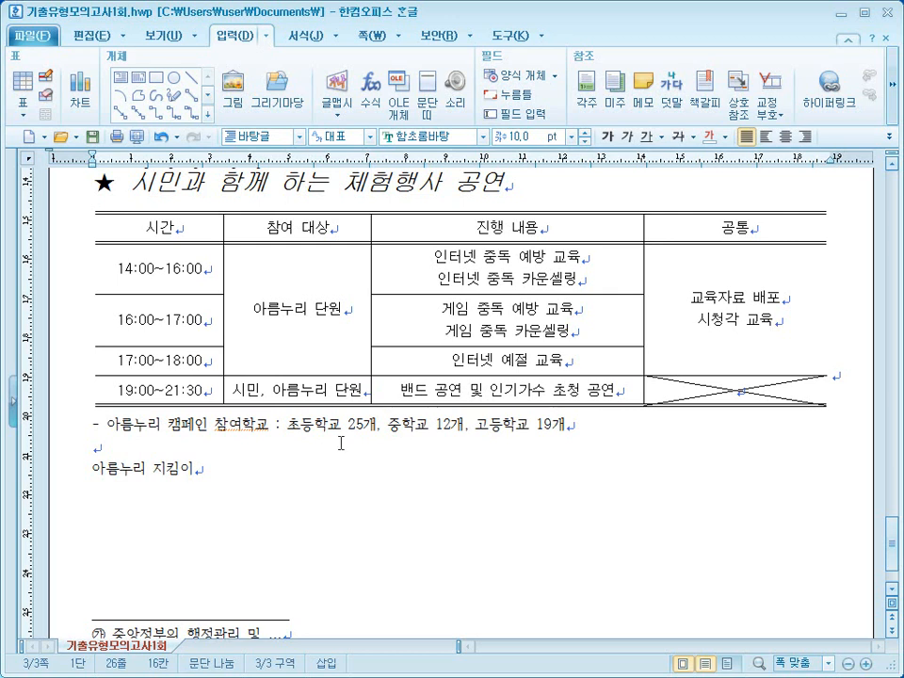
Increase the height of all rows in the schedule table by one increment.
left_click_drag(192, 227, 695, 389)
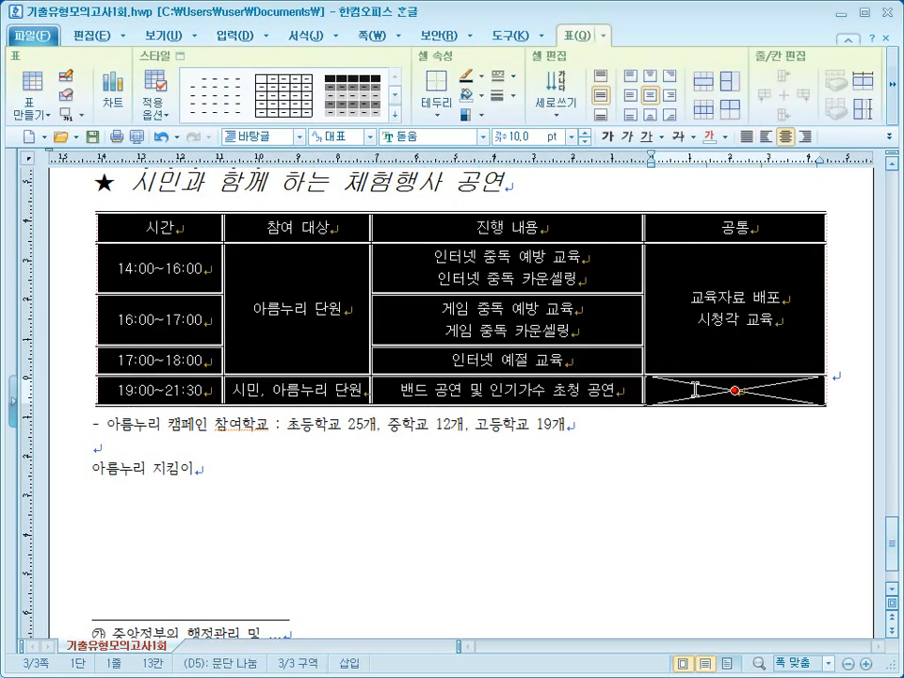
key("ctrl+Down")
left_click(626, 500)
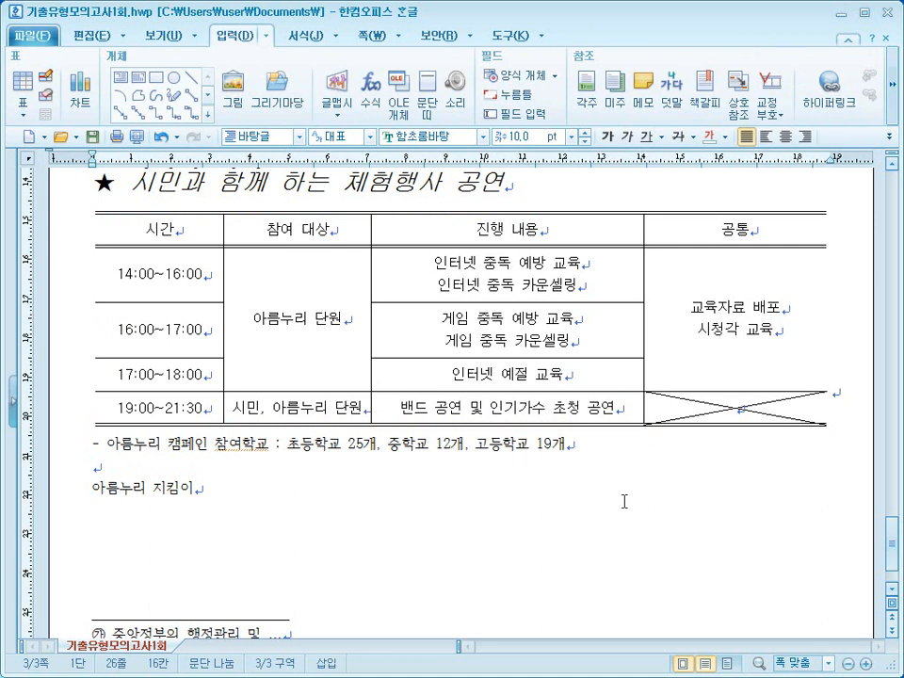
Give the schedule table's header row a 왼쪽 대각선 gradient background with white as the start colour.
left_click_drag(132, 228, 703, 231)
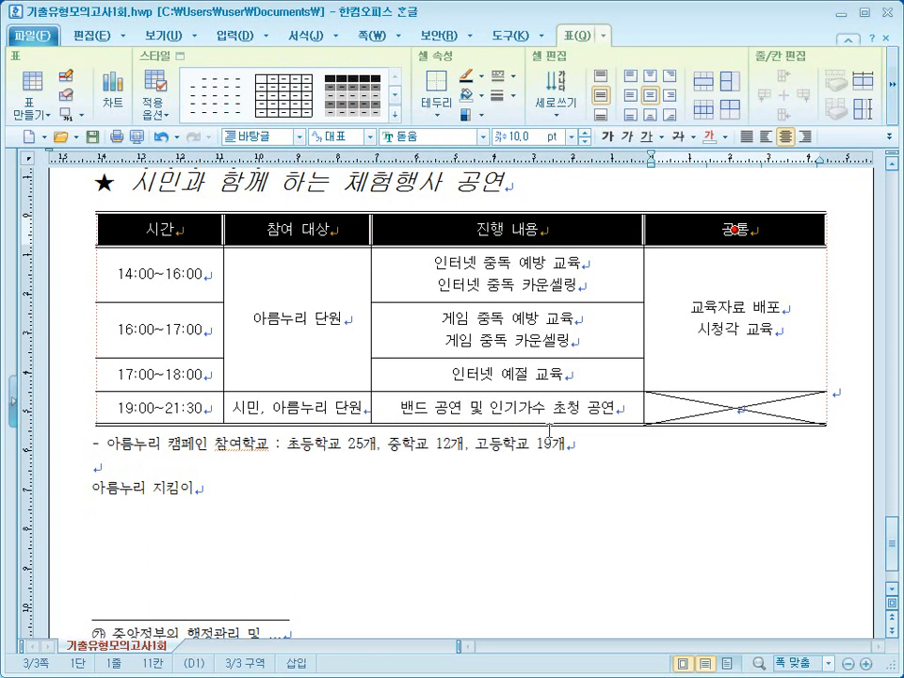
key("l")
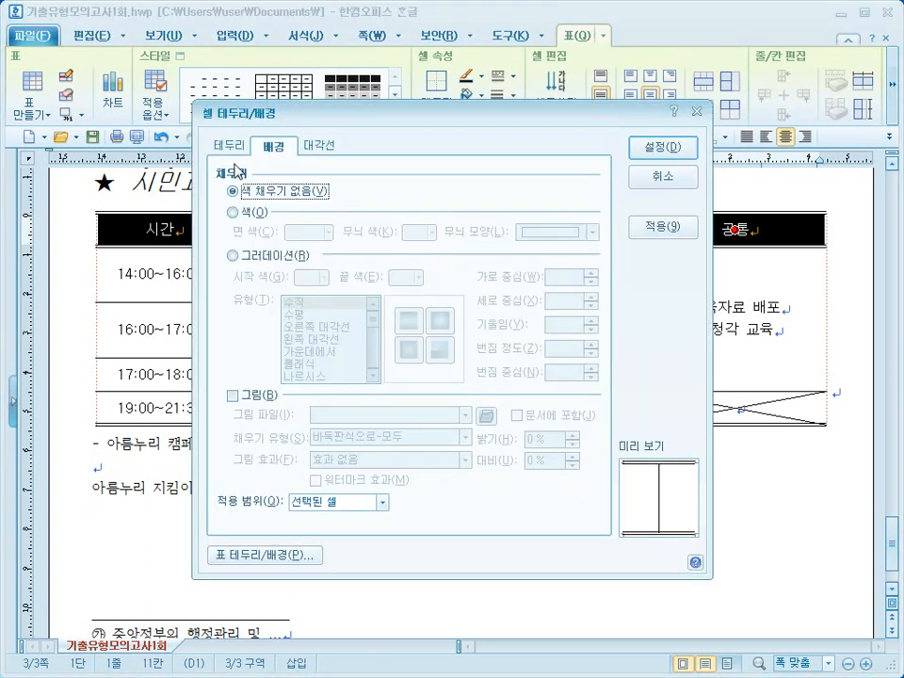
left_click(276, 257)
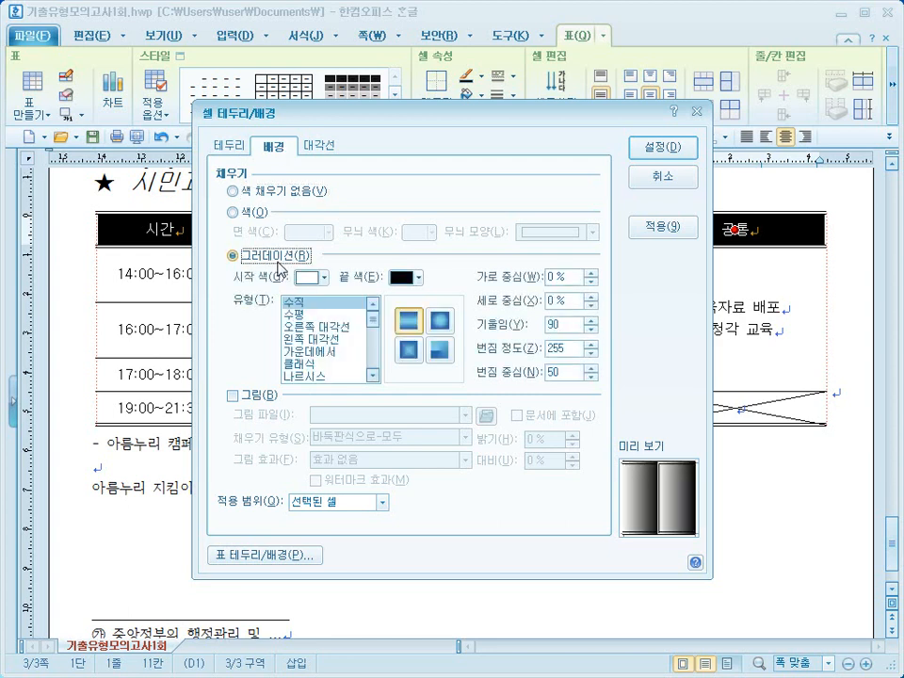
left_click(336, 341)
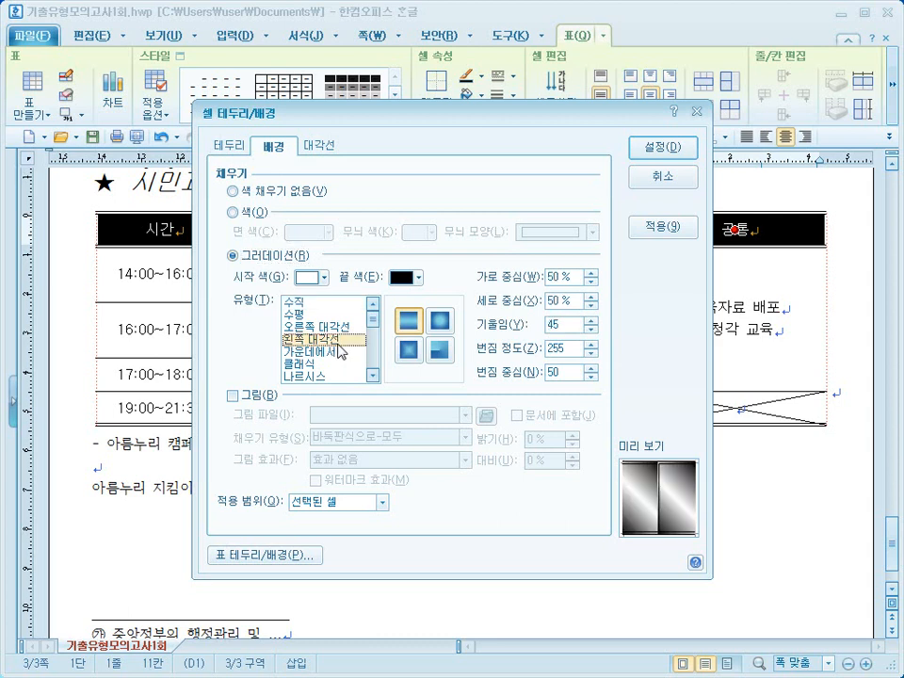
left_click(324, 277)
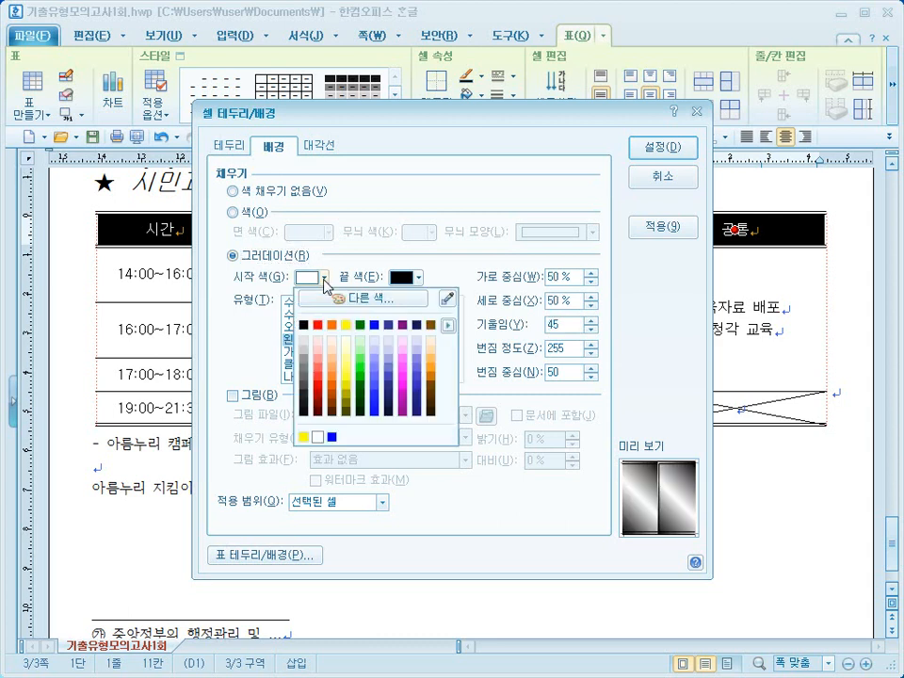
left_click(448, 325)
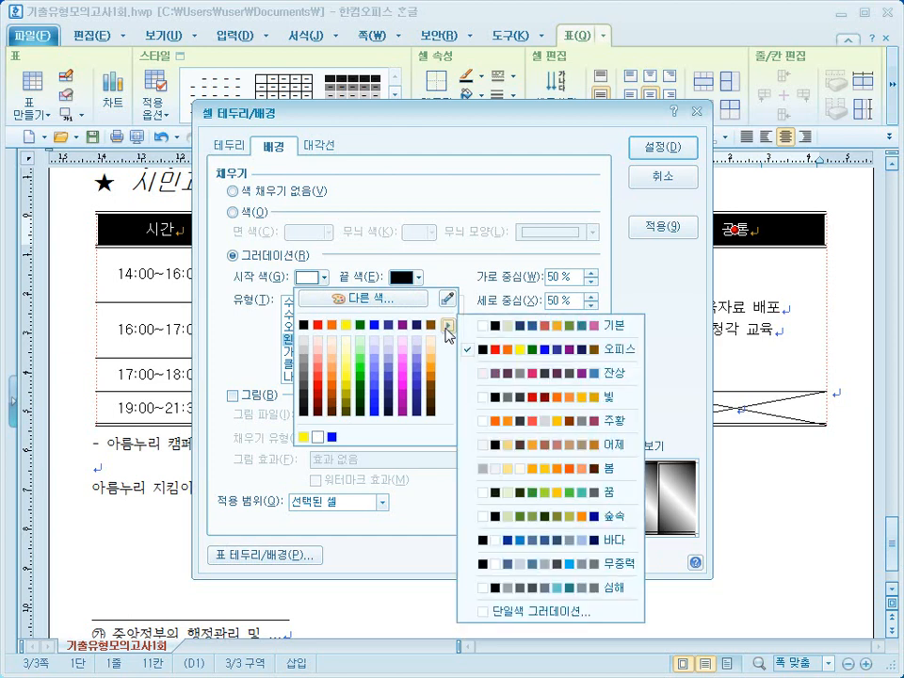
left_click(485, 320)
left_click(362, 339)
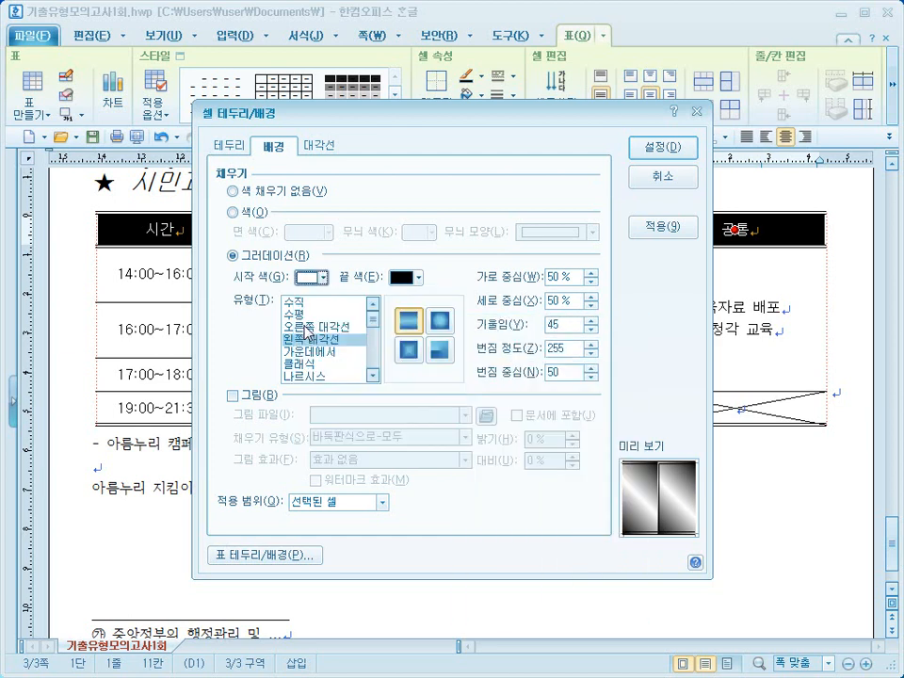
Set the header row gradient's end colour to yellow from the 오피스 palette and apply the fill.
left_click(416, 278)
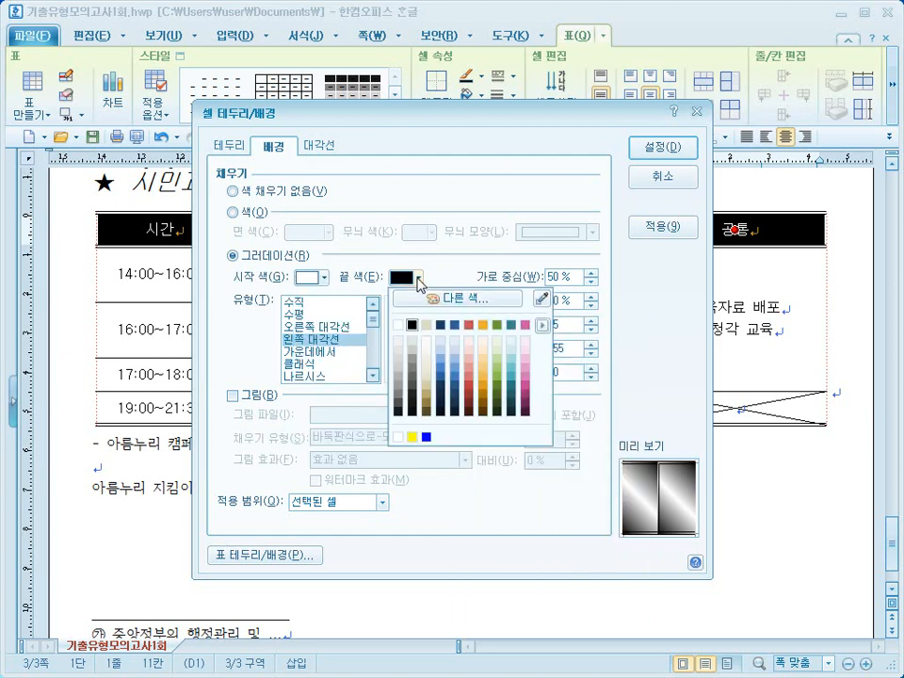
left_click(549, 327)
left_click(570, 345)
left_click(439, 324)
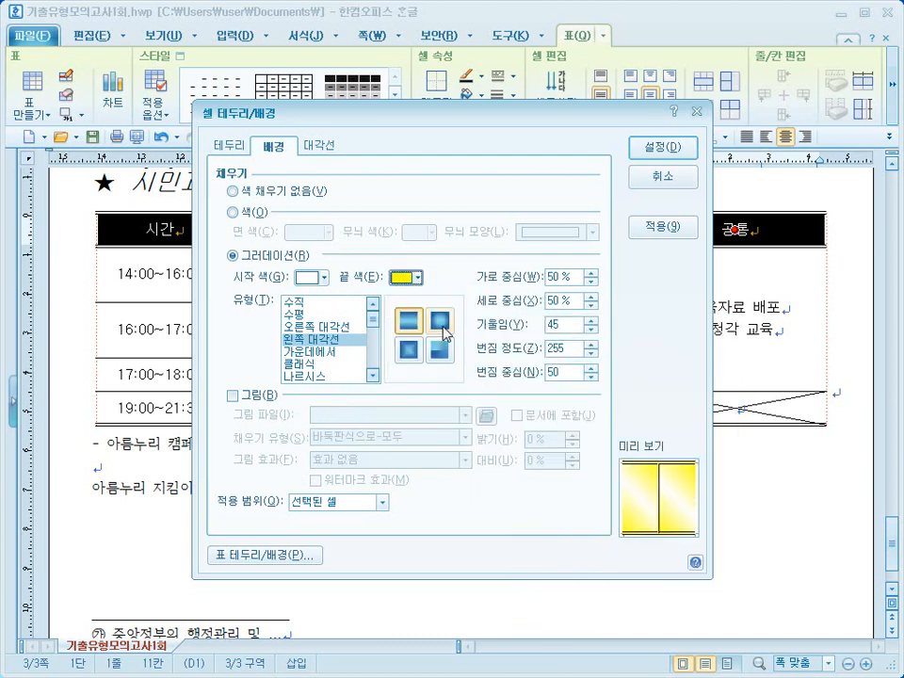
left_click(664, 150)
left_click(607, 473)
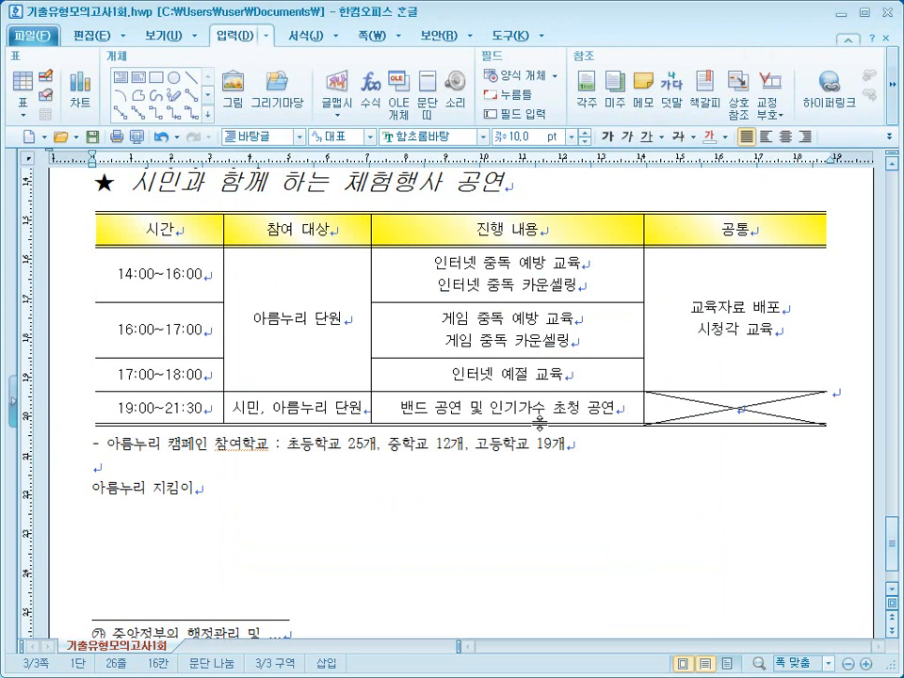
Format the closing line 아름누리 지킴이 in bold 궁서 at 25 pt.
scroll(539, 422, "down", 3)
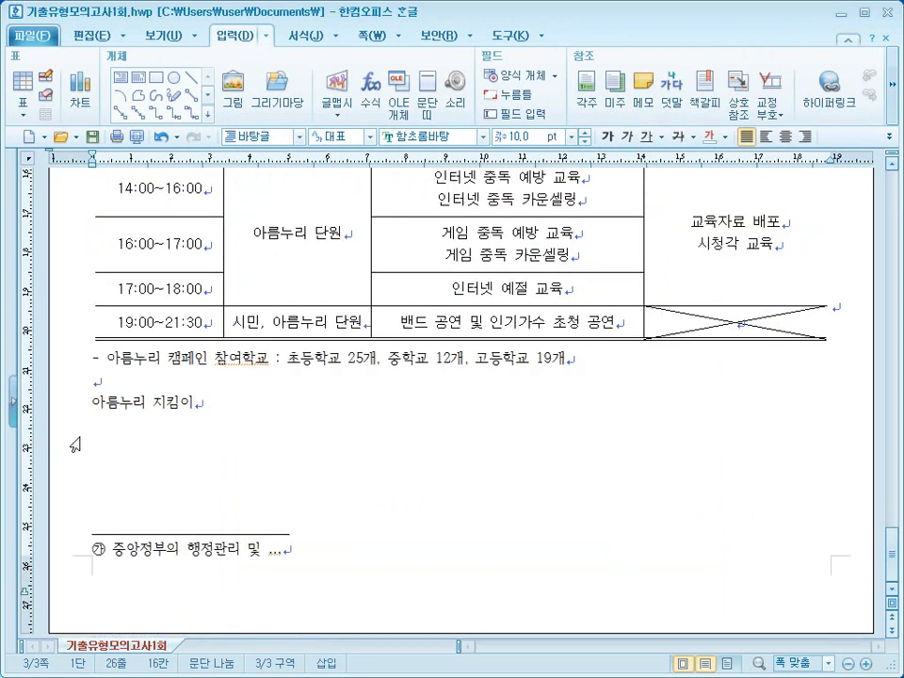
left_click_drag(89, 403, 199, 412)
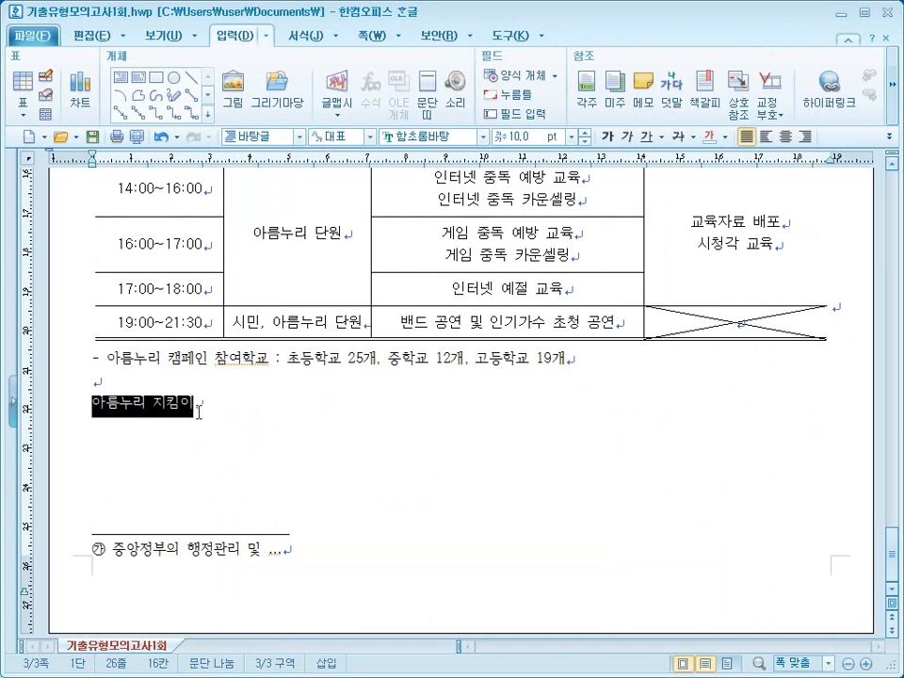
left_click(451, 136)
type("궁서")
key("Return")
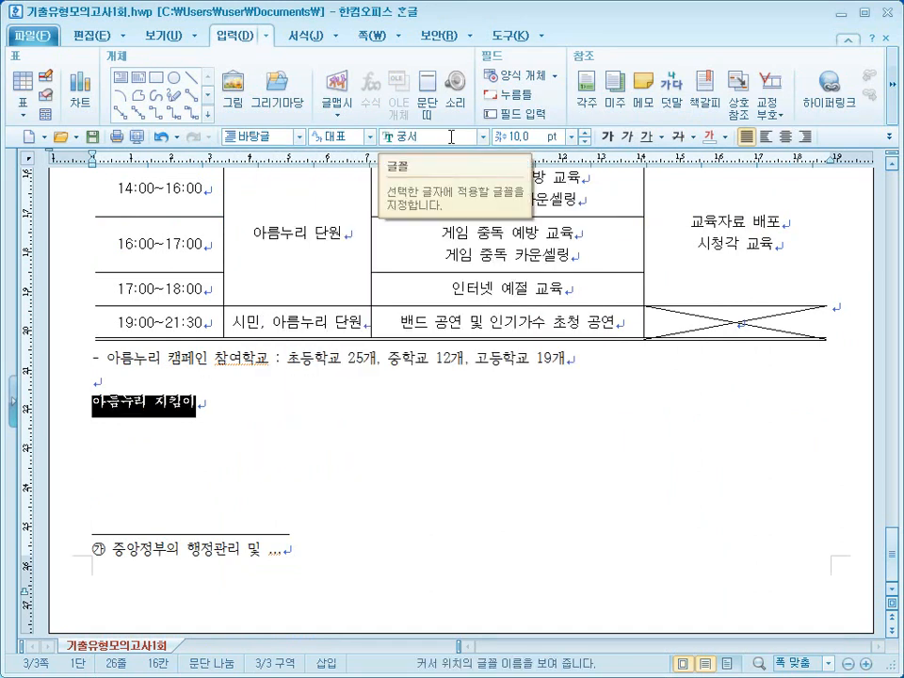
left_click(526, 137)
type("25")
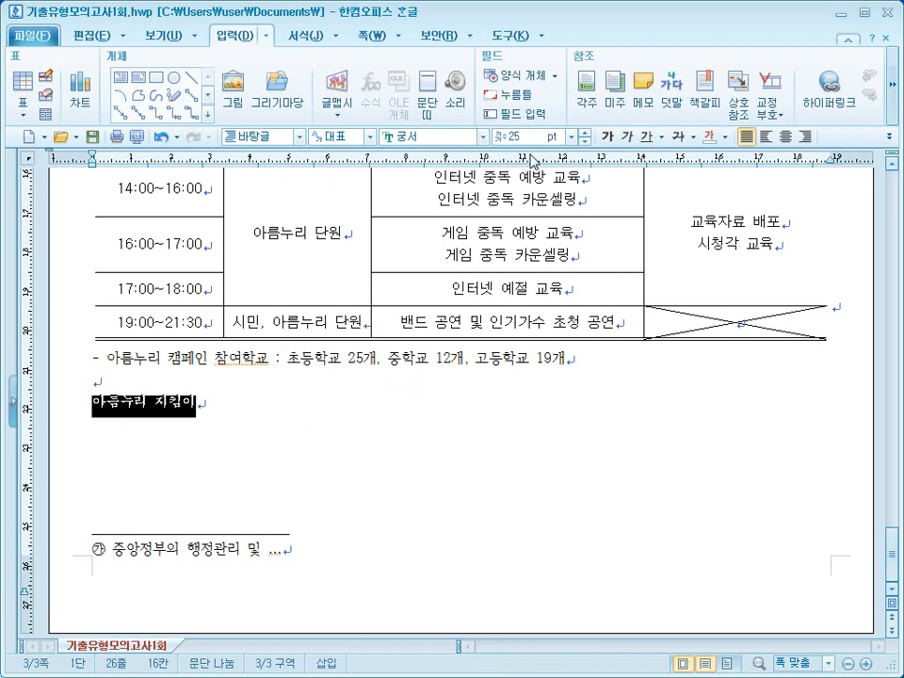
key("Return")
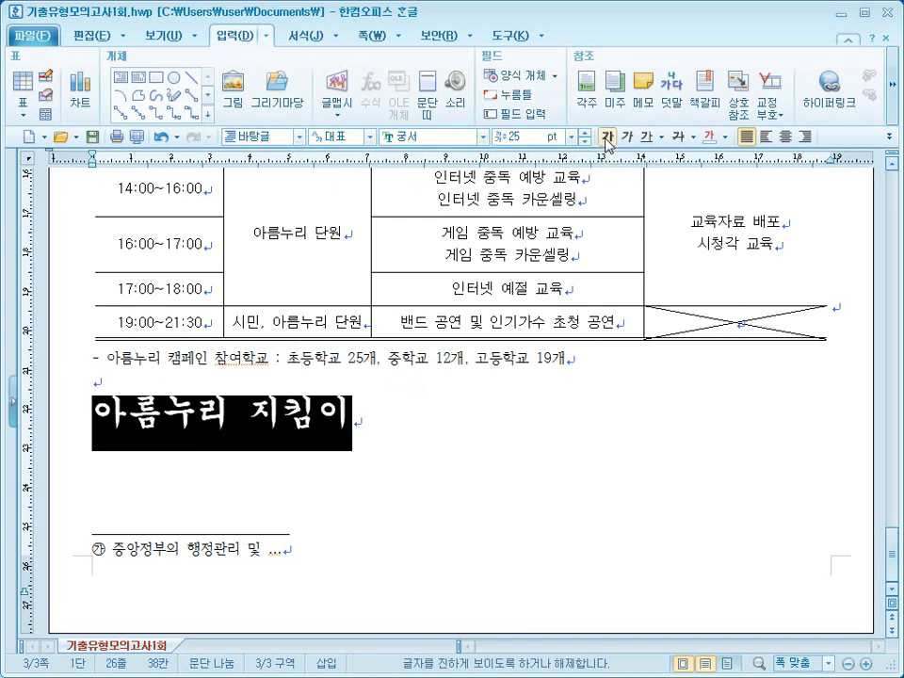
Set the character width (장평) of the closing line 아름누리 지킴이 to 120% and align it right.
right_click(310, 402)
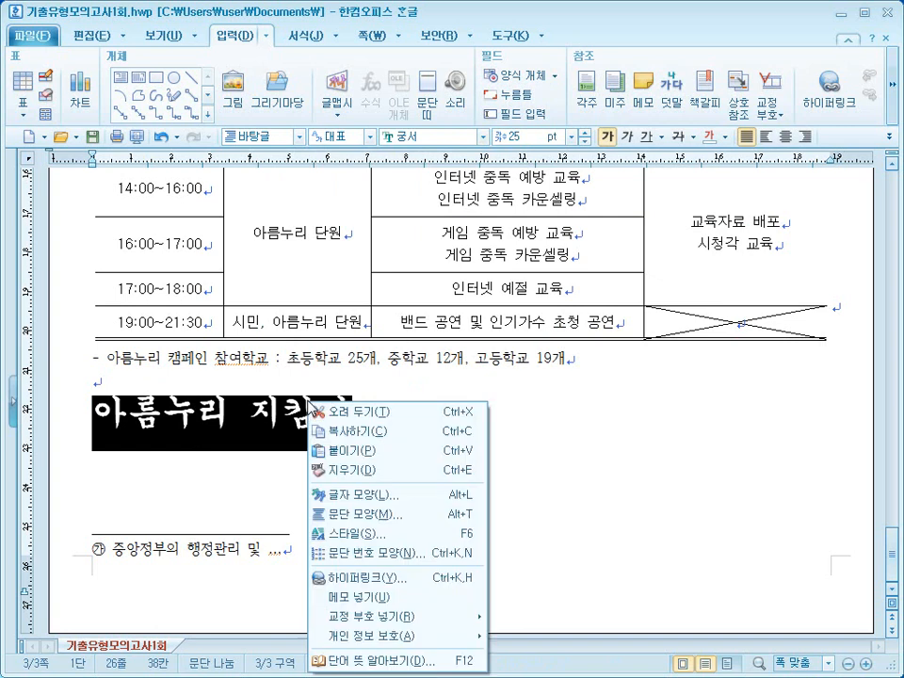
left_click(380, 496)
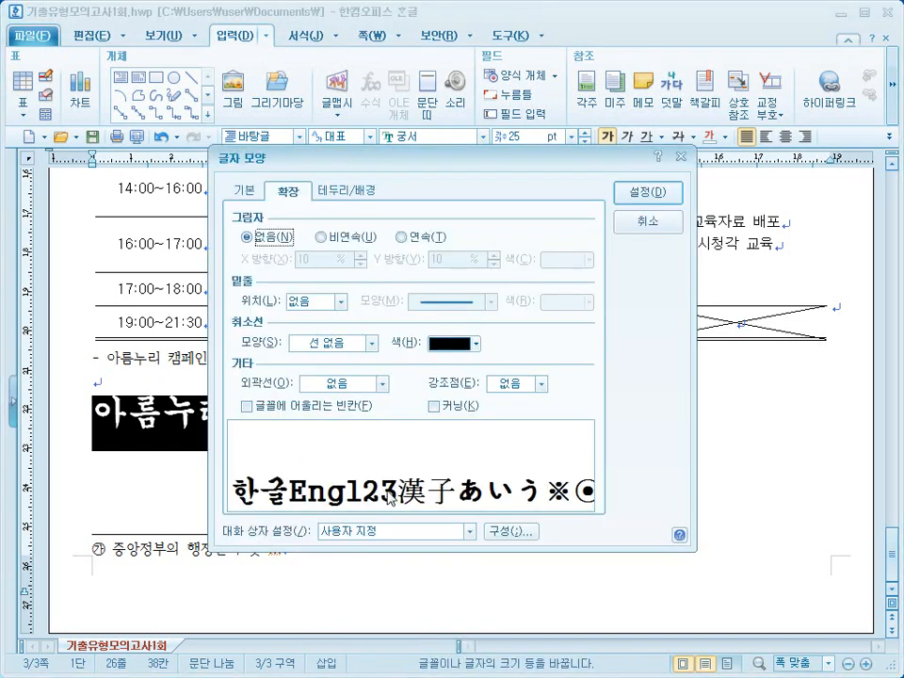
left_click(251, 194)
left_click_drag(502, 292, 446, 295)
type("120")
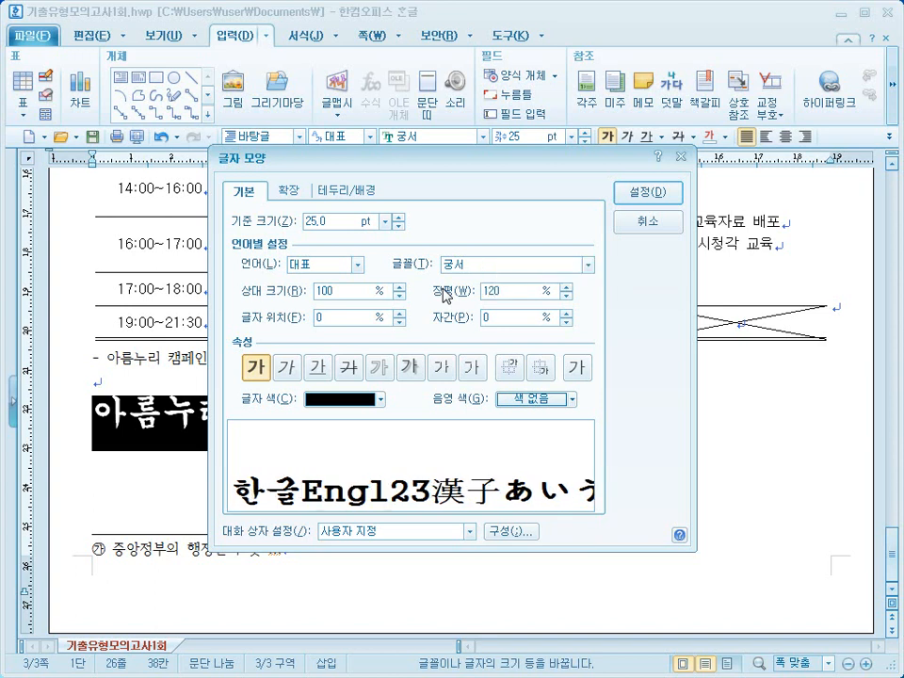
left_click(649, 194)
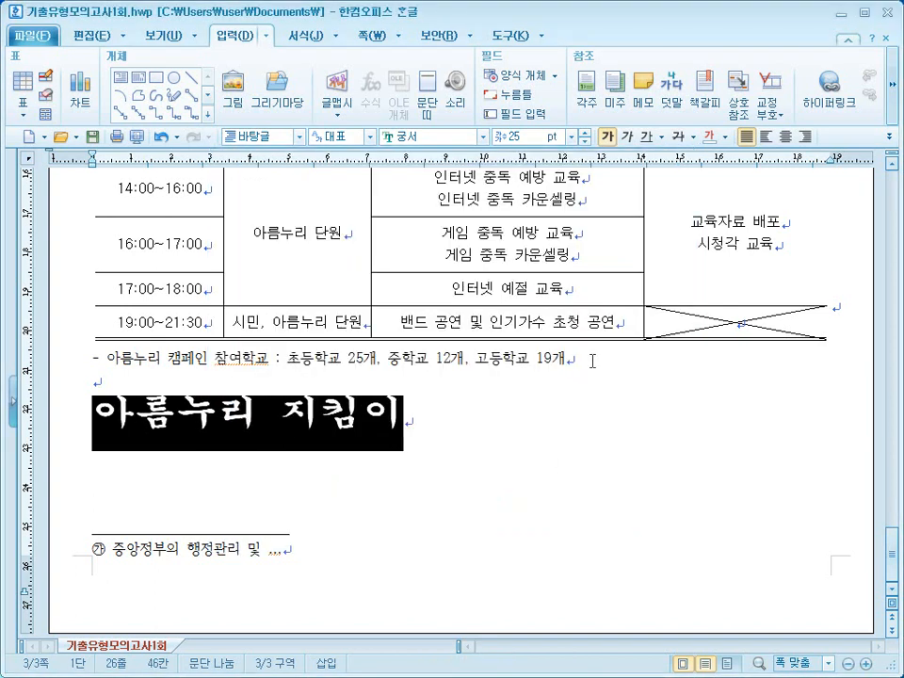
left_click(806, 136)
left_click(640, 512)
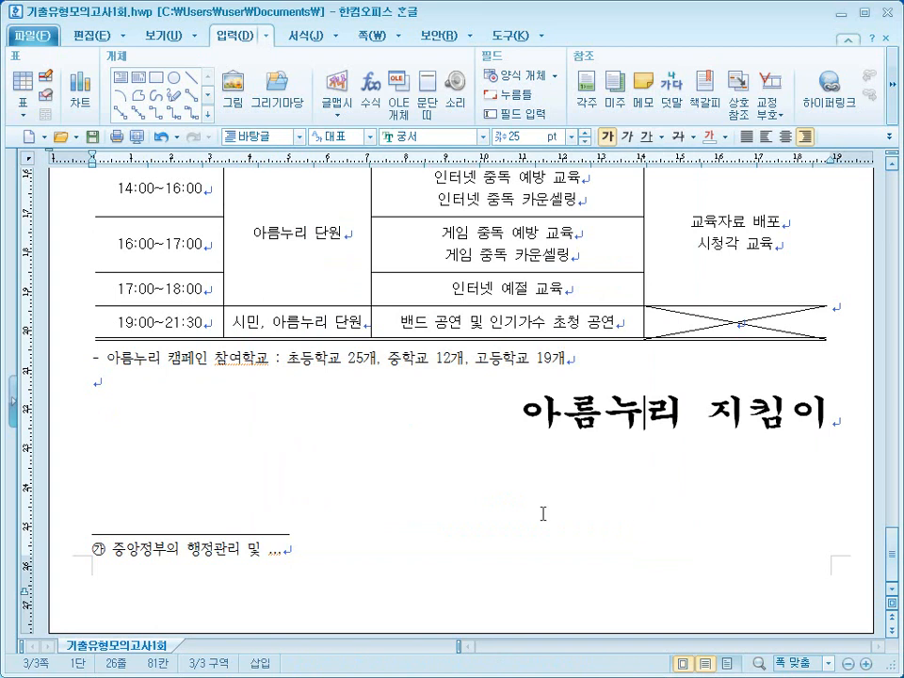
Insert page numbers at the bottom right of the page in 가,나,다 format with dashes around them.
left_click(399, 37)
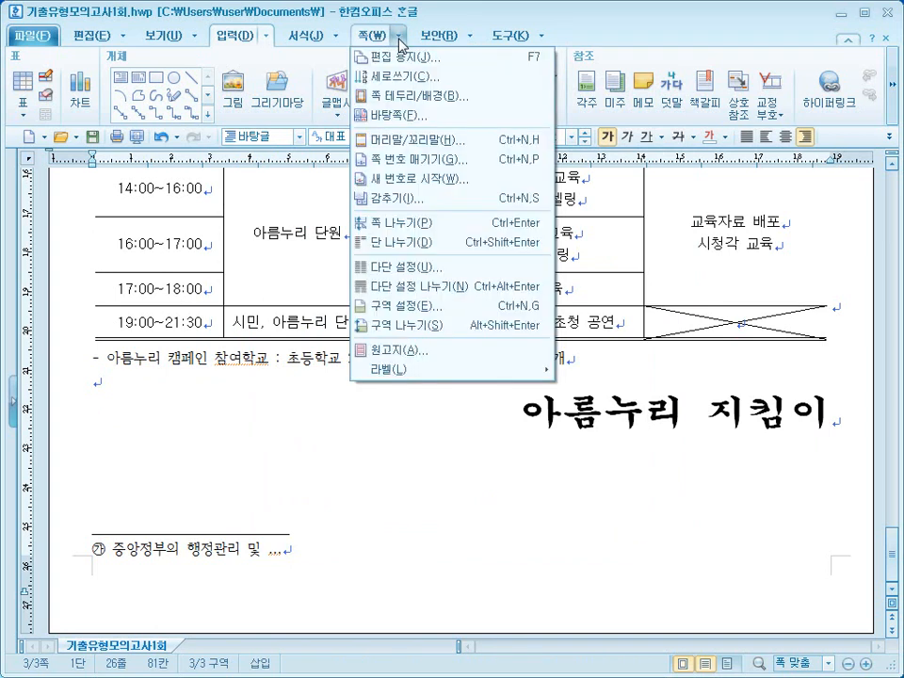
left_click(407, 159)
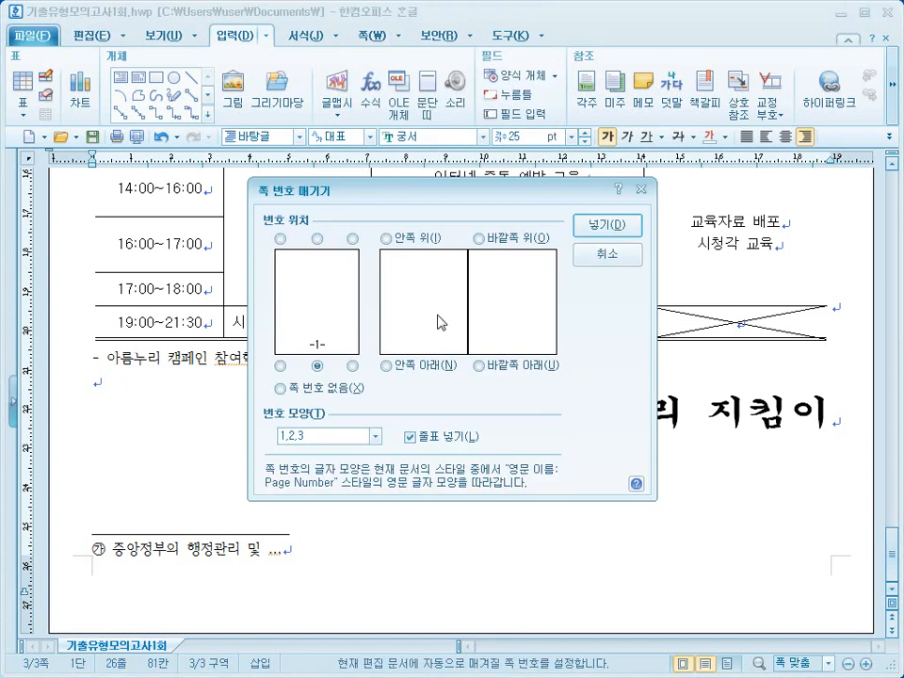
left_click(353, 366)
left_click(369, 437)
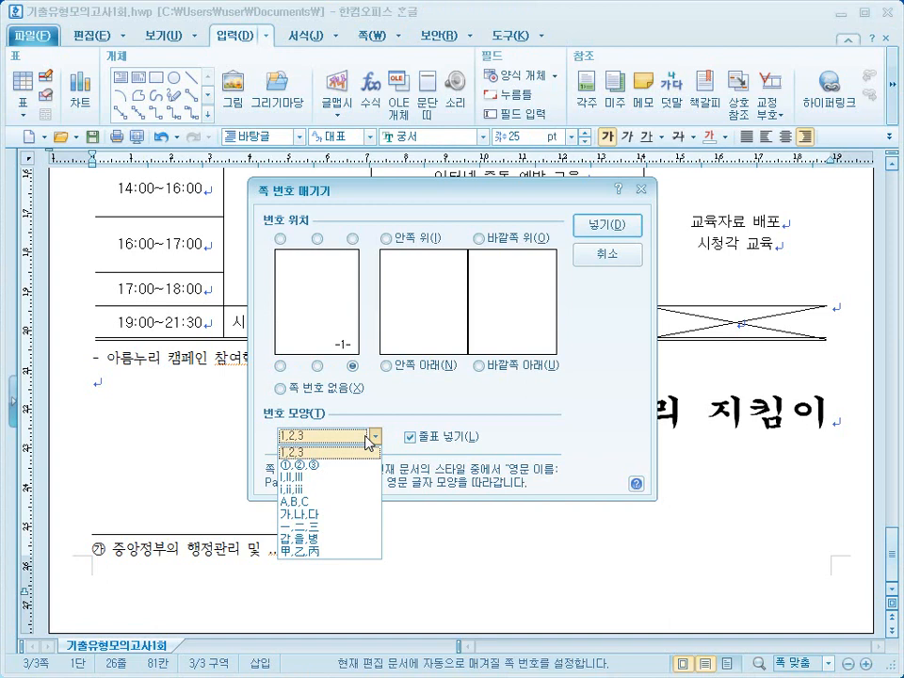
left_click(353, 516)
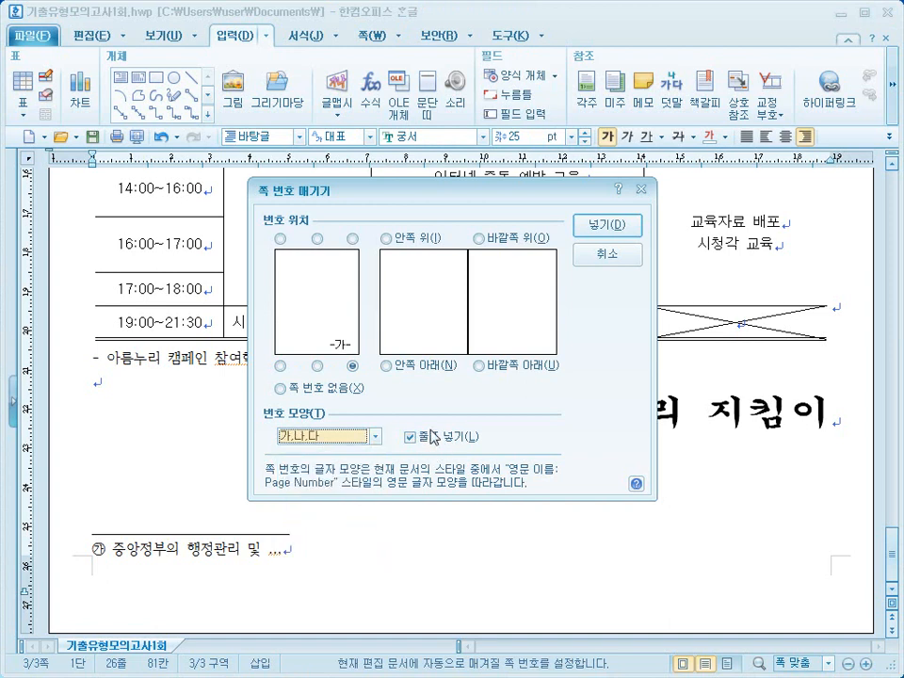
left_click(603, 228)
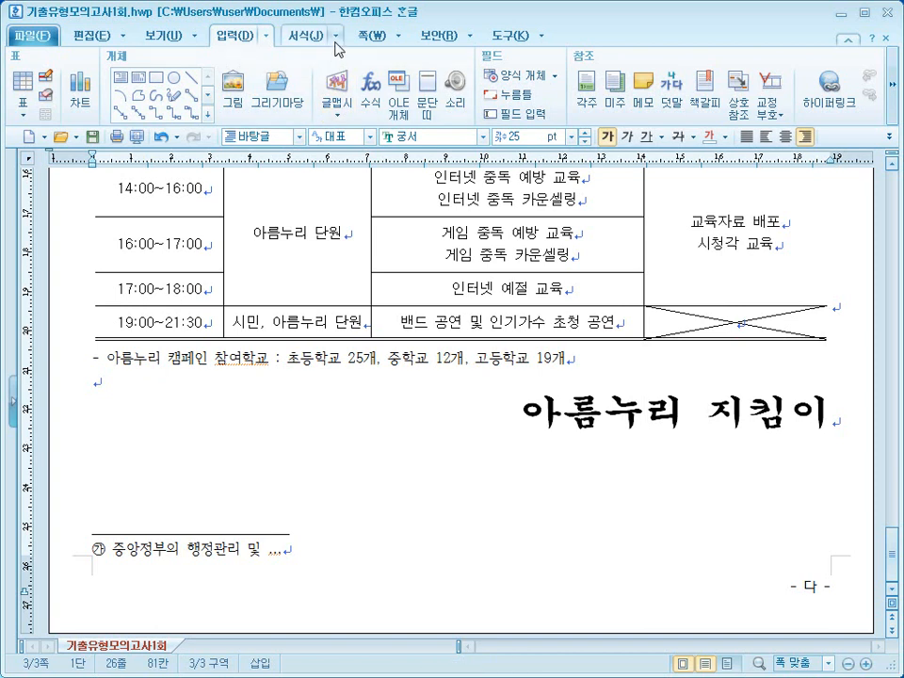
Restart the page numbering of this page at 1.
left_click(398, 36)
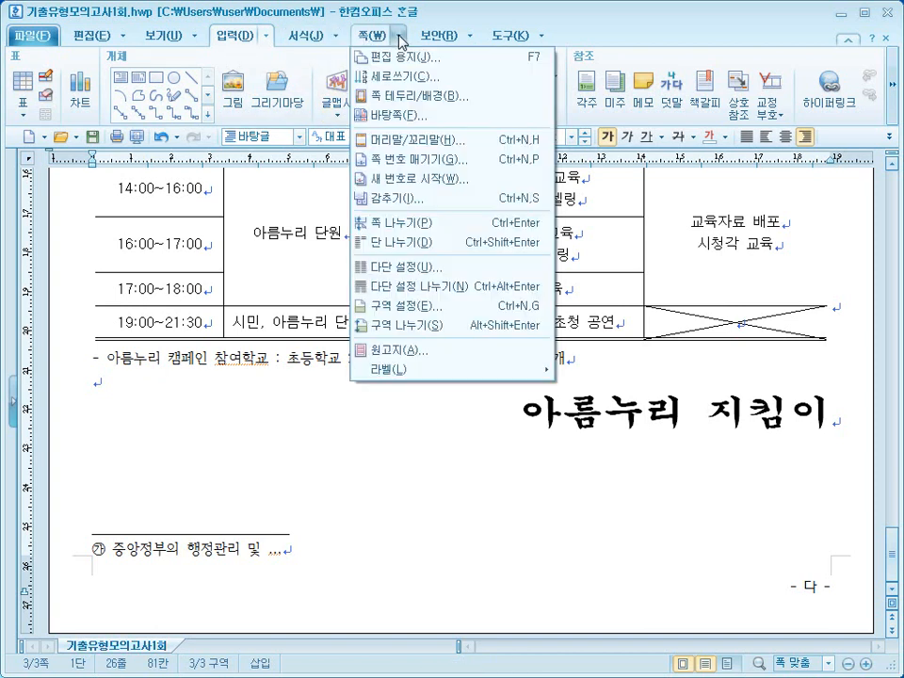
left_click(408, 185)
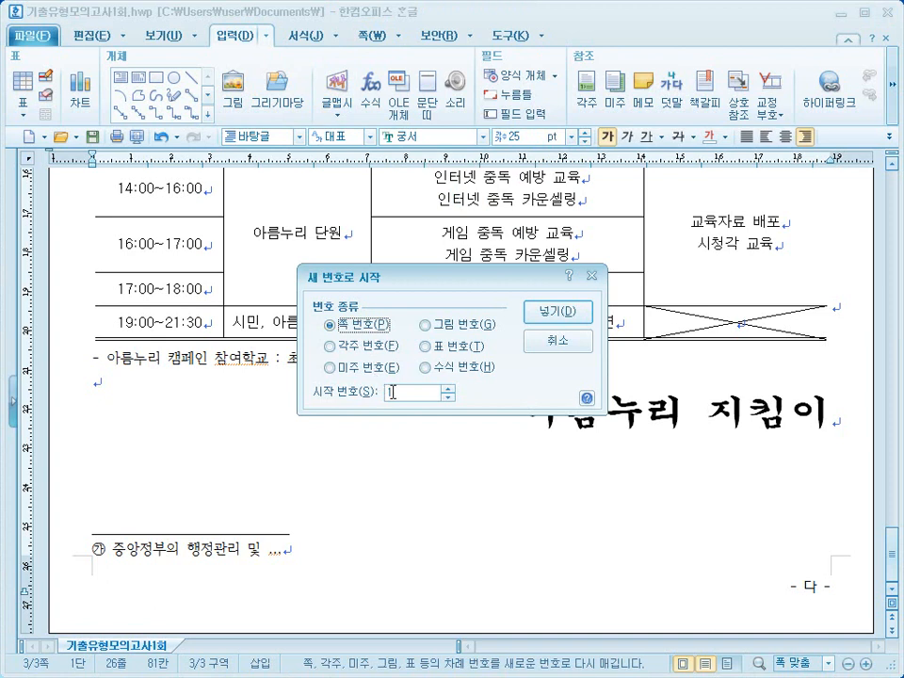
left_click(561, 312)
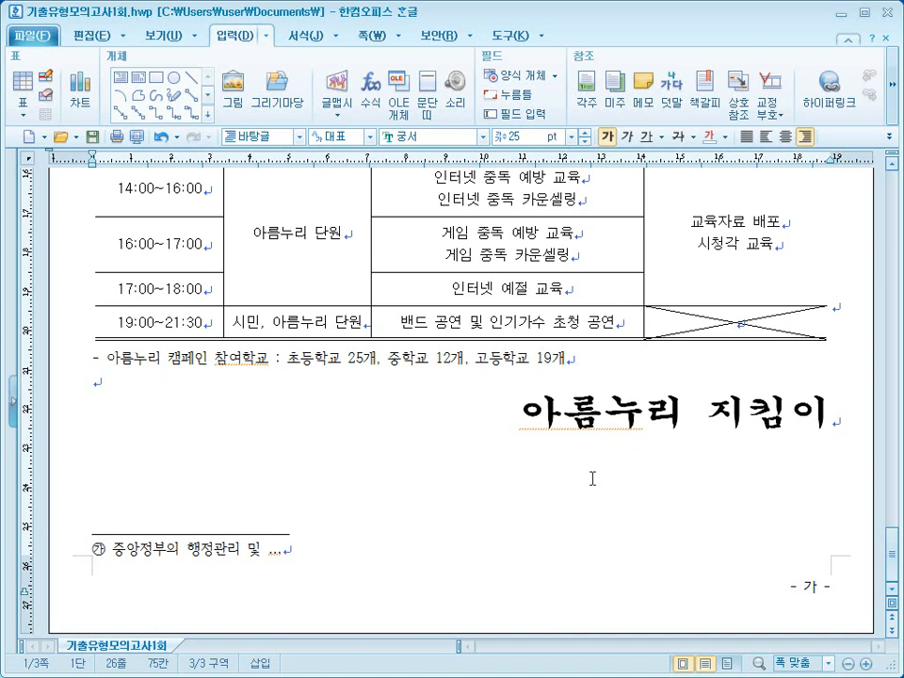
left_click(477, 420)
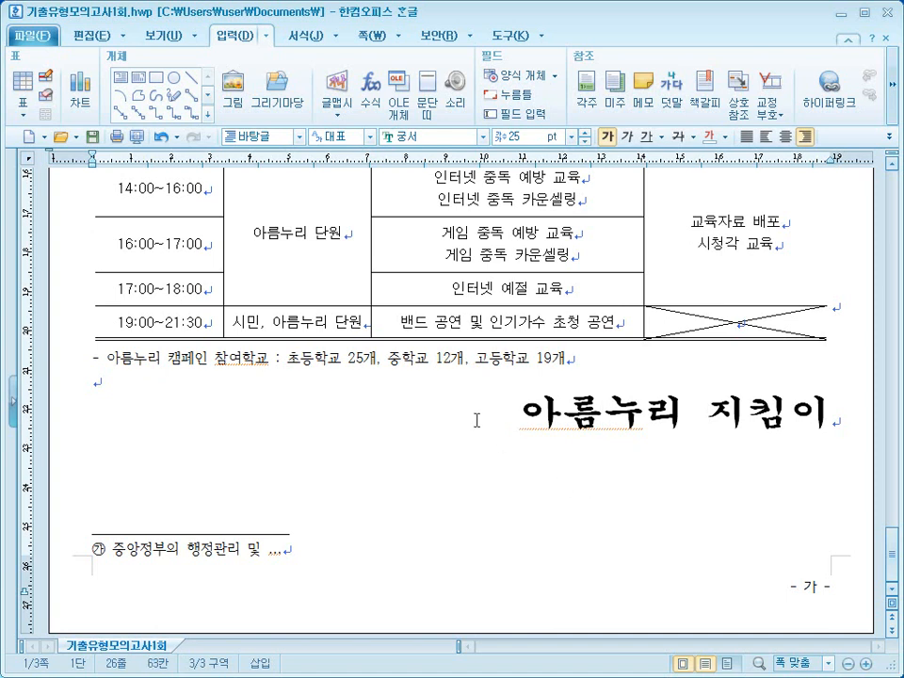